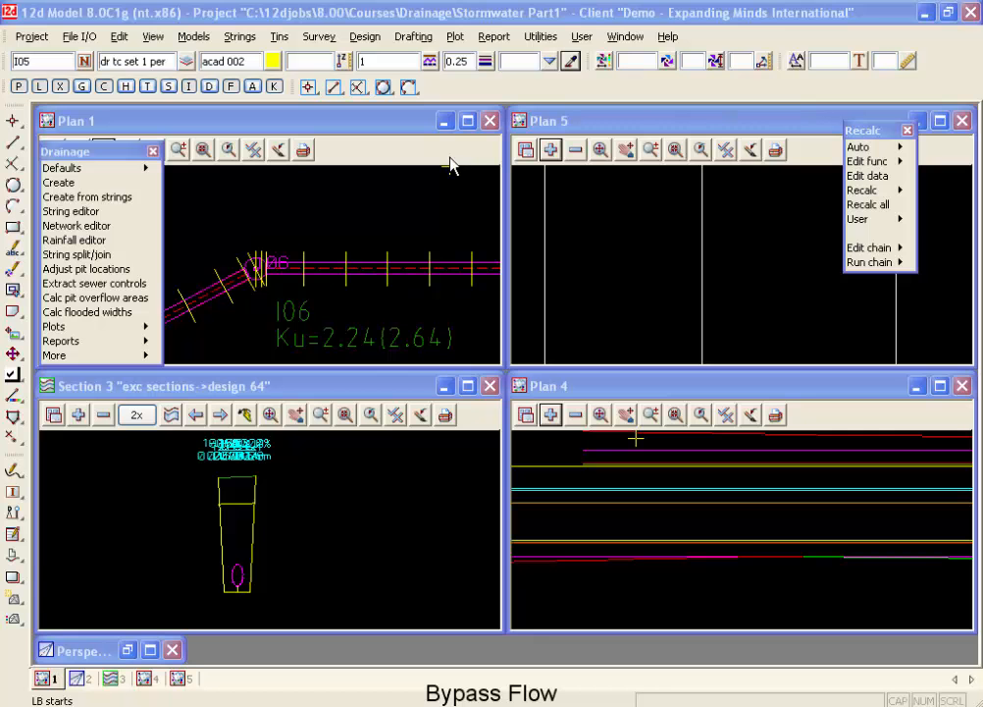
Maximise the Plan 1 view and remove the exc sections model from it.
click(471, 123)
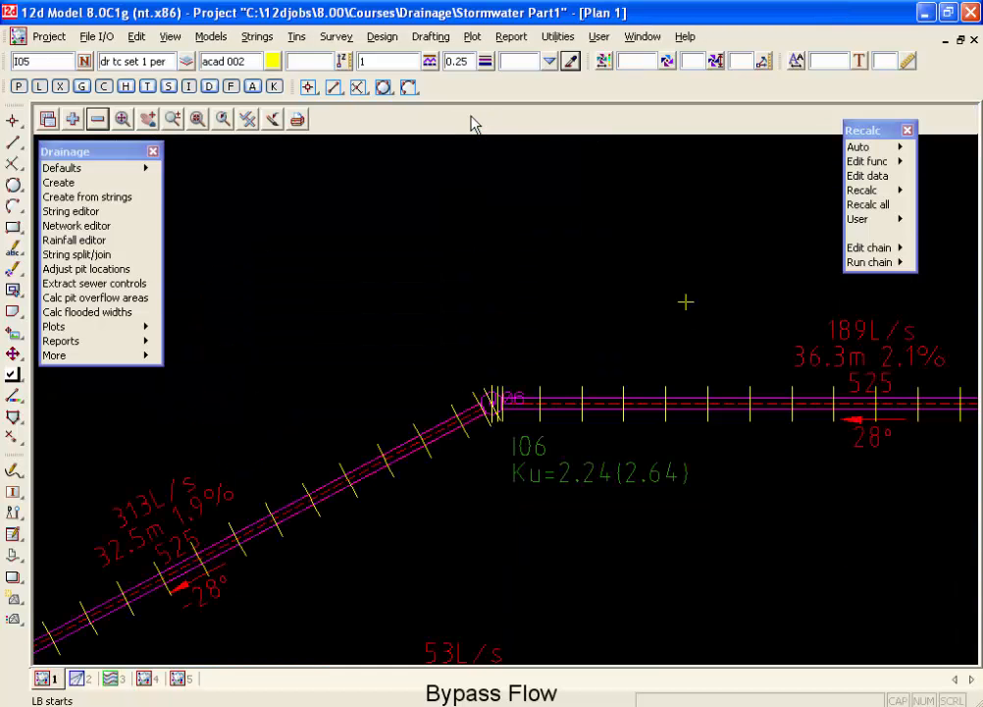
click(97, 118)
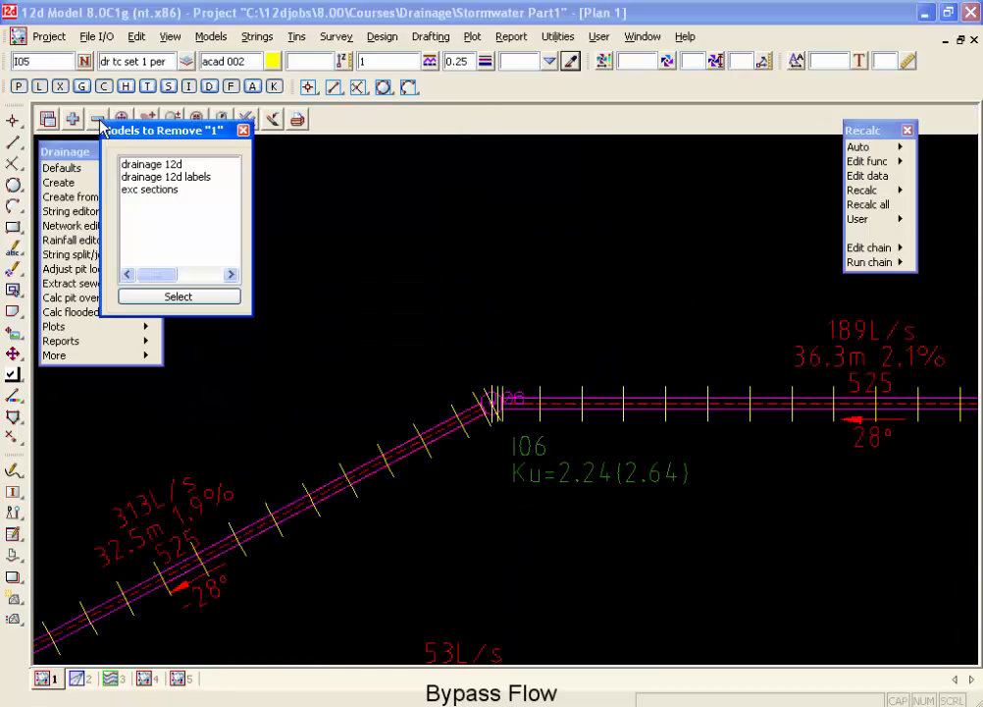
click(145, 190)
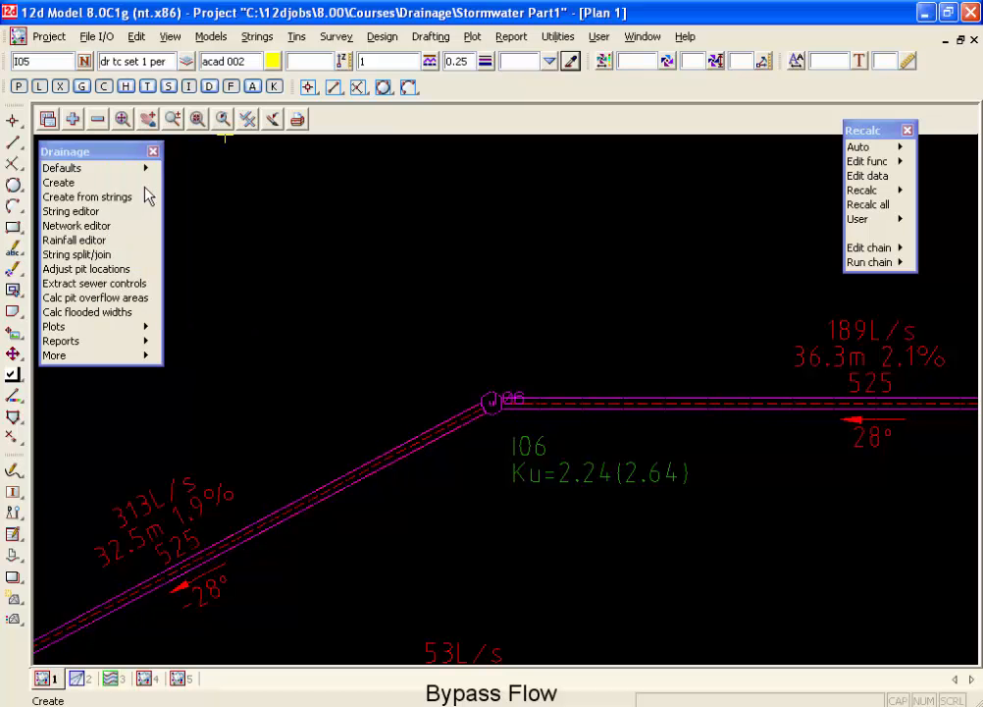
Add the dwg d overland flow model to the Plan 1 view.
click(73, 118)
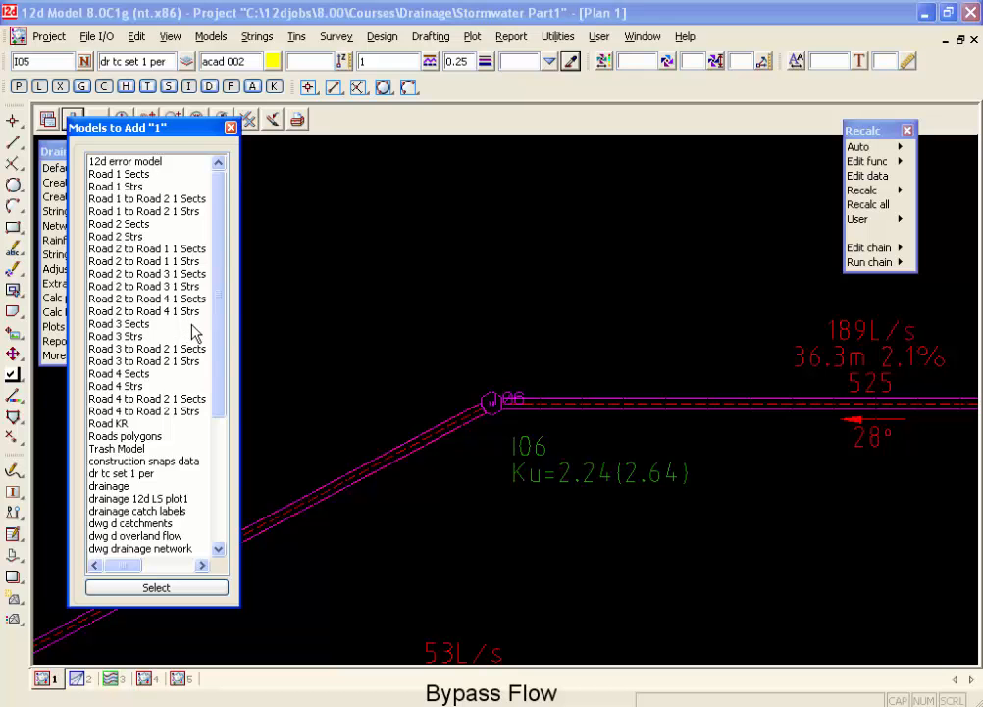
drag(217, 369, 208, 510)
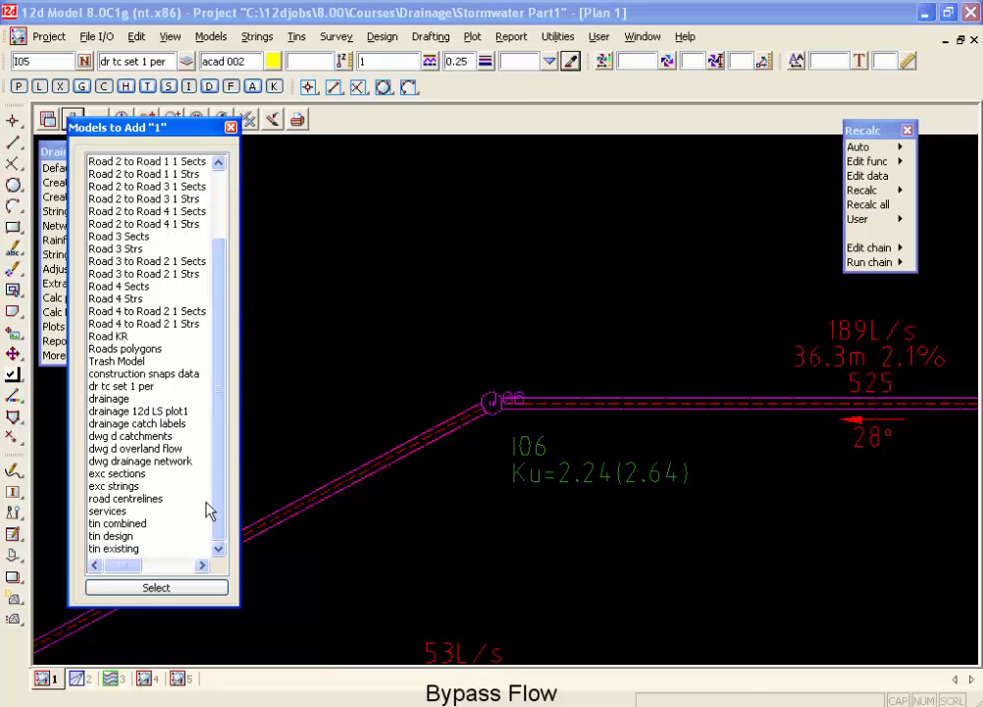
double_click(157, 448)
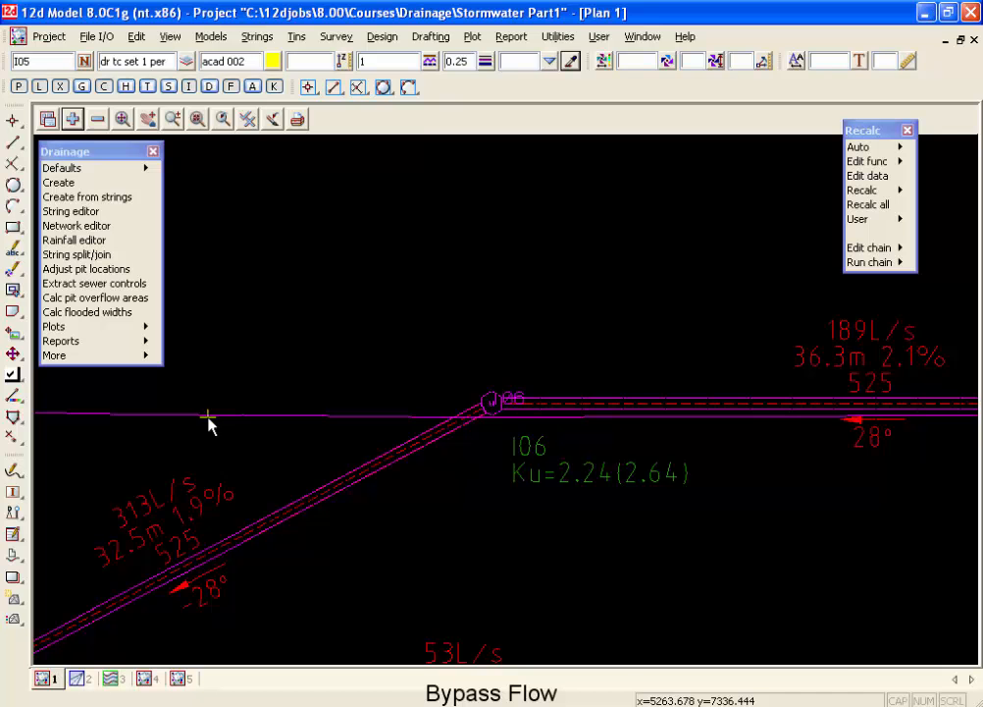
Examine how the overland flow lines run past pits I05 and I06 and along the neighbouring drainage line.
scroll(208, 422, down, 2)
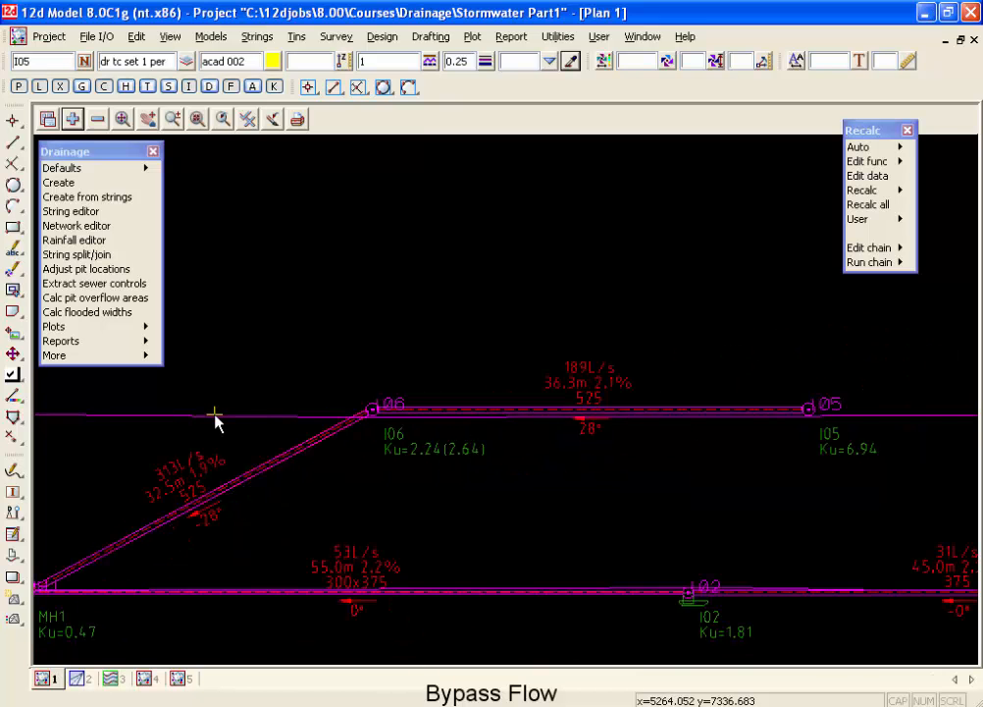
scroll(206, 417, down, 3)
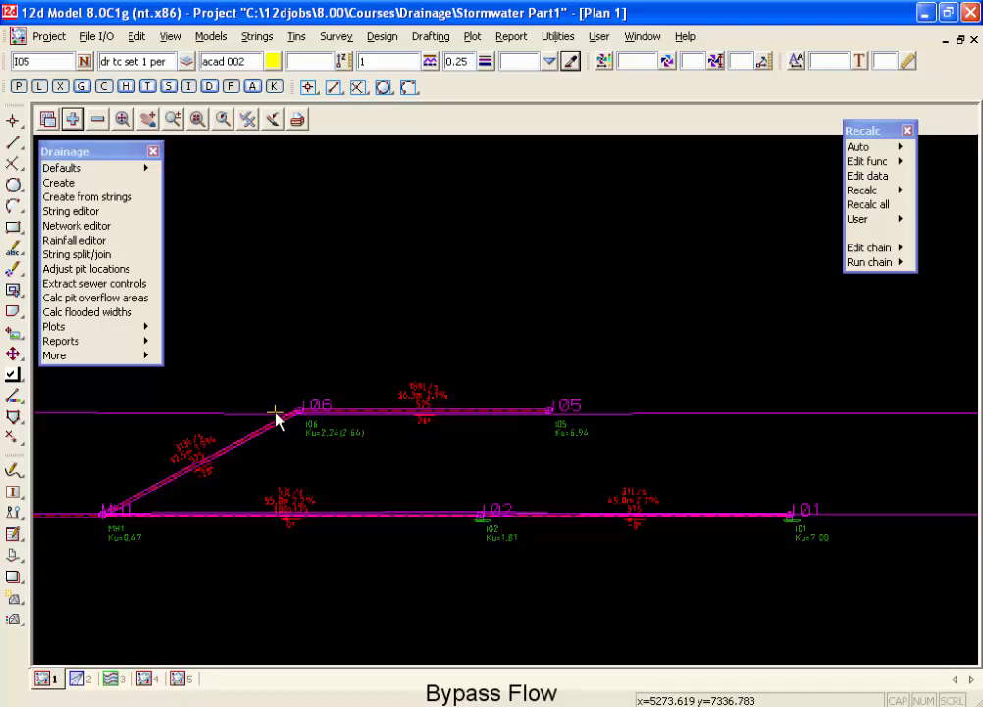
scroll(545, 420, up, 1)
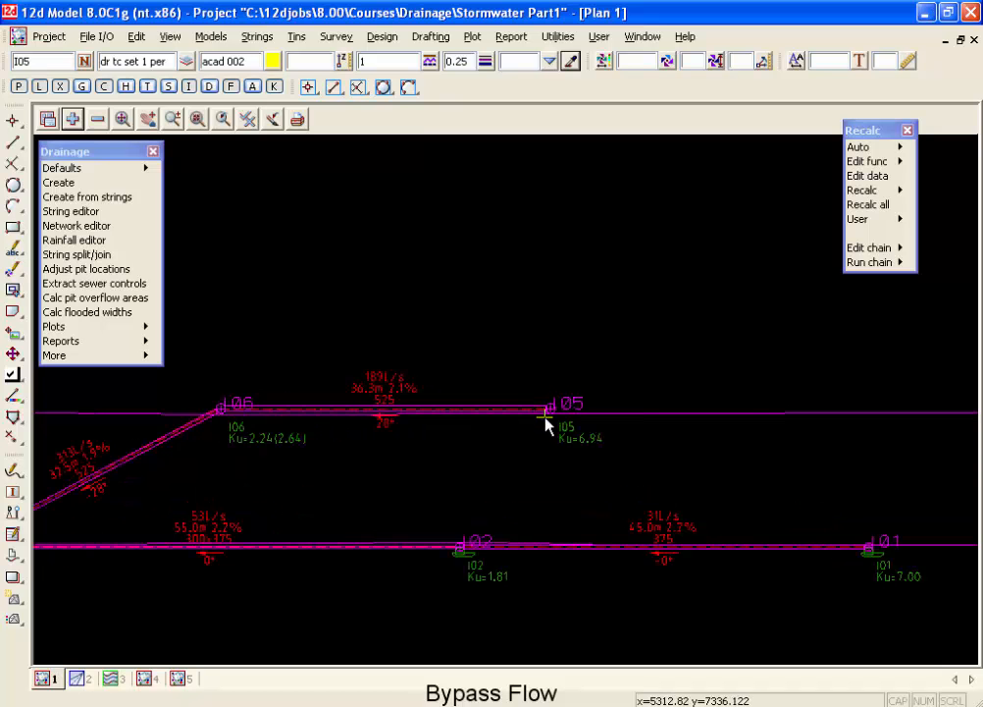
scroll(546, 420, up, 4)
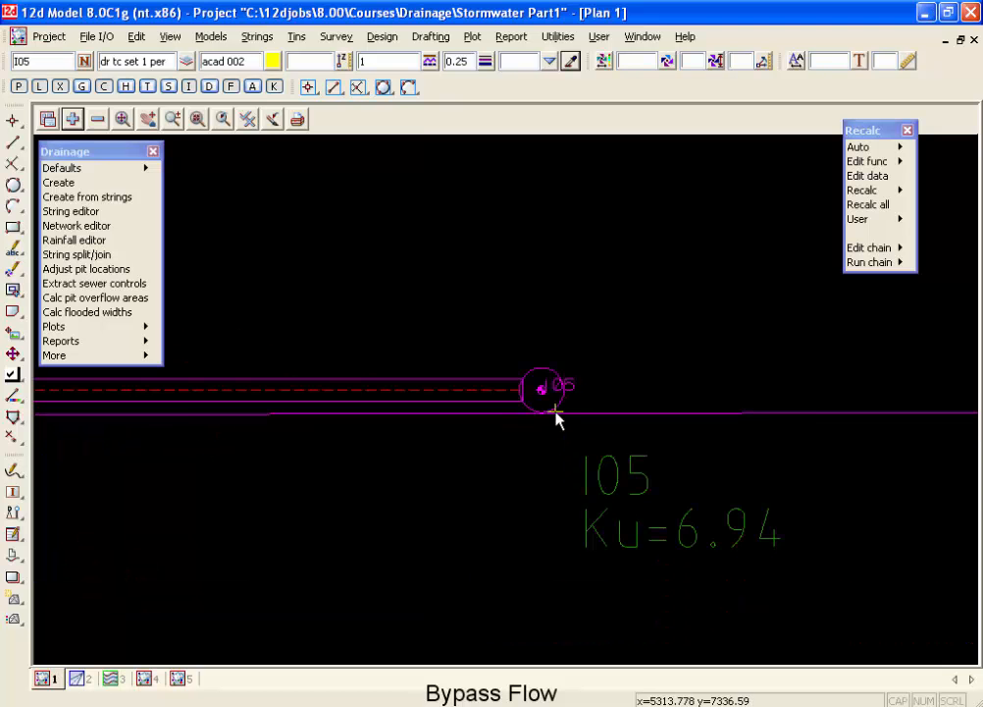
scroll(556, 420, up, 1)
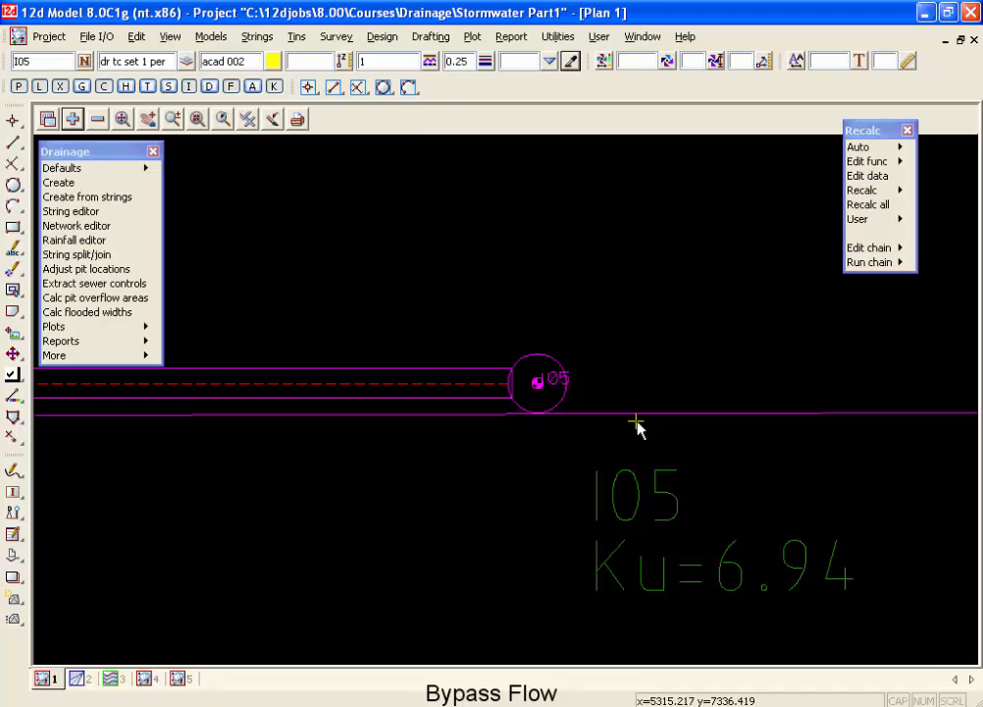
scroll(703, 447, down, 5)
scroll(706, 450, down, 1)
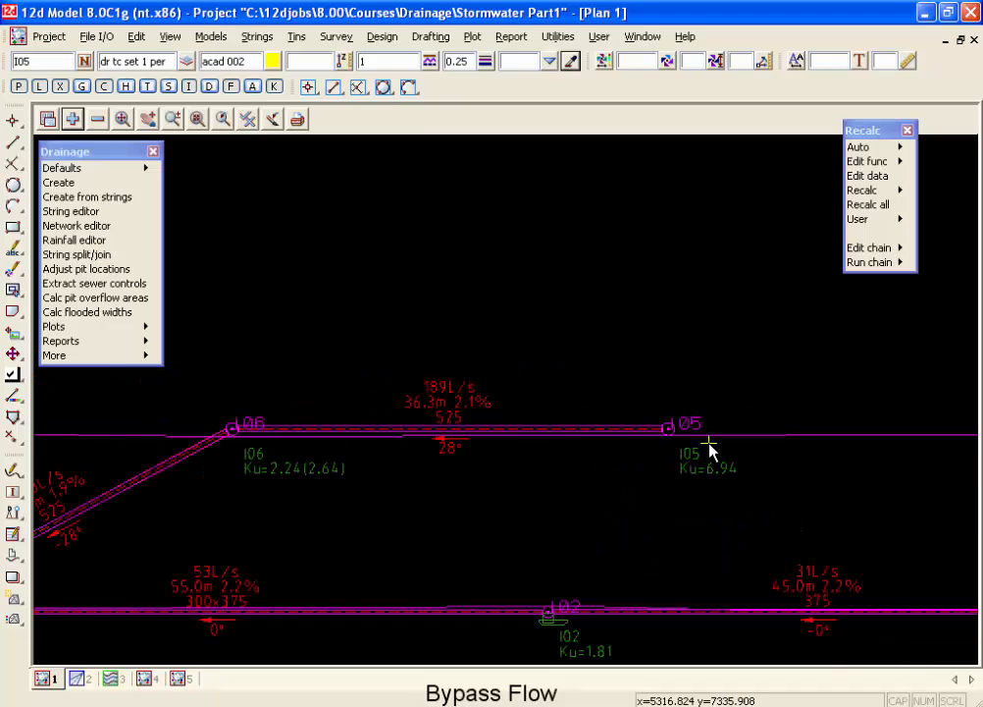
scroll(575, 471, down, 4)
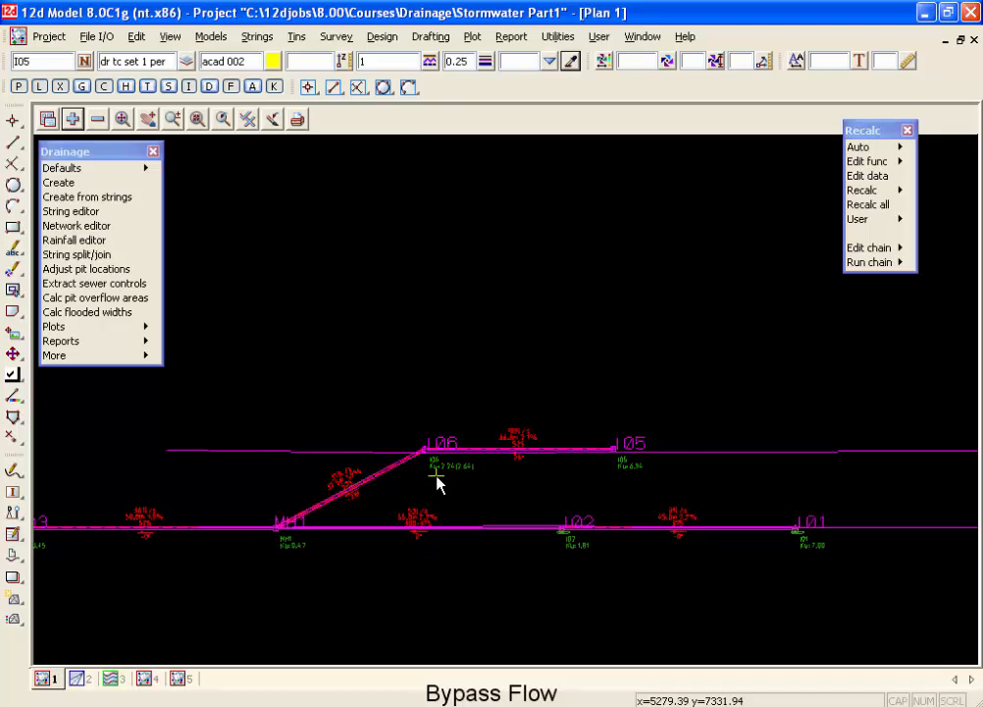
scroll(420, 469, up, 2)
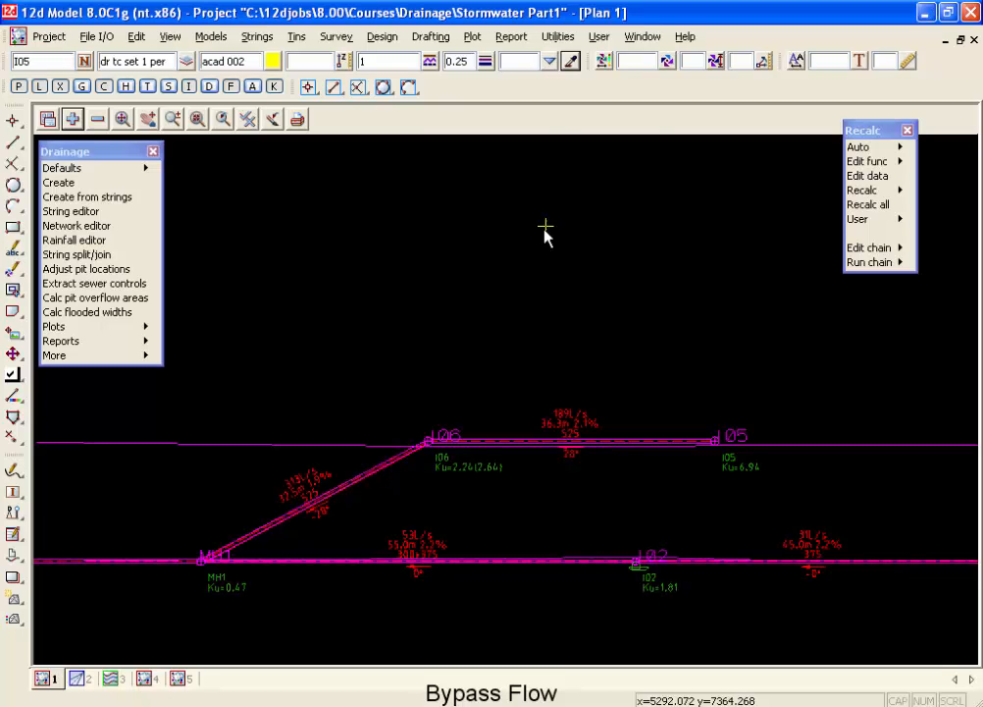
Start the Change string utility and choose the dwg drainage network model as the data to convert.
click(558, 36)
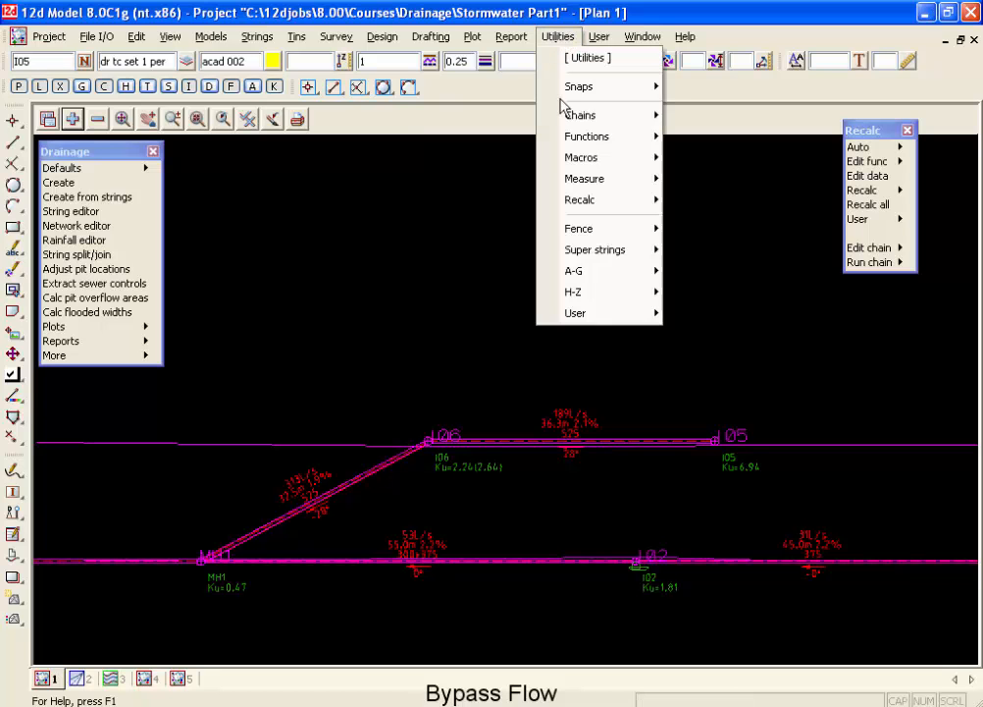
mouse_move(619, 280)
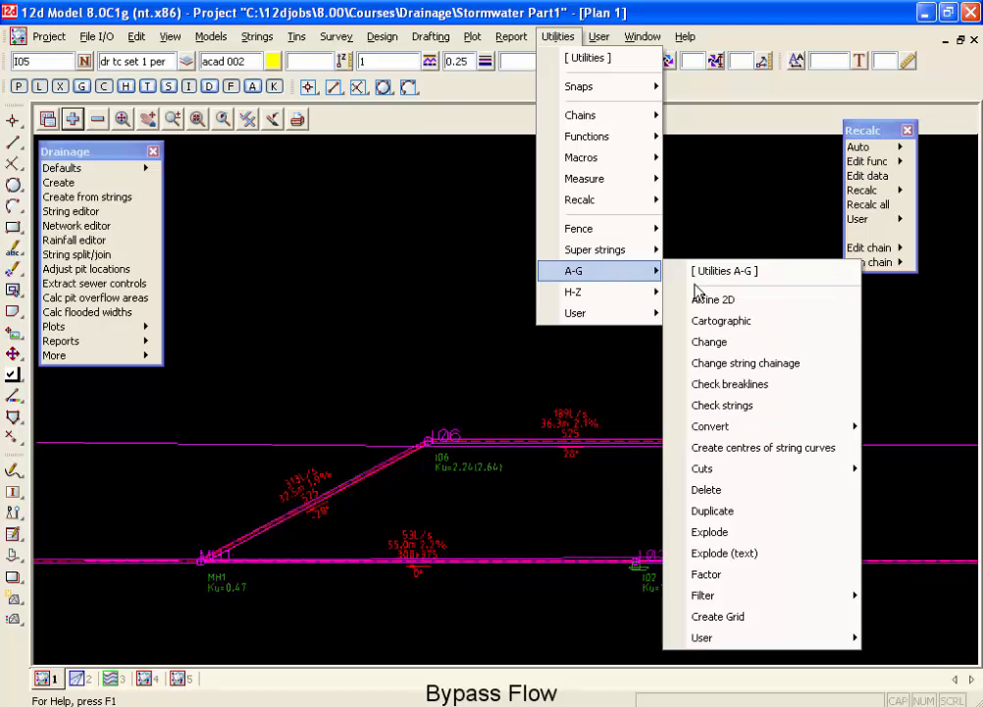
click(709, 341)
drag(746, 345, 585, 192)
click(784, 264)
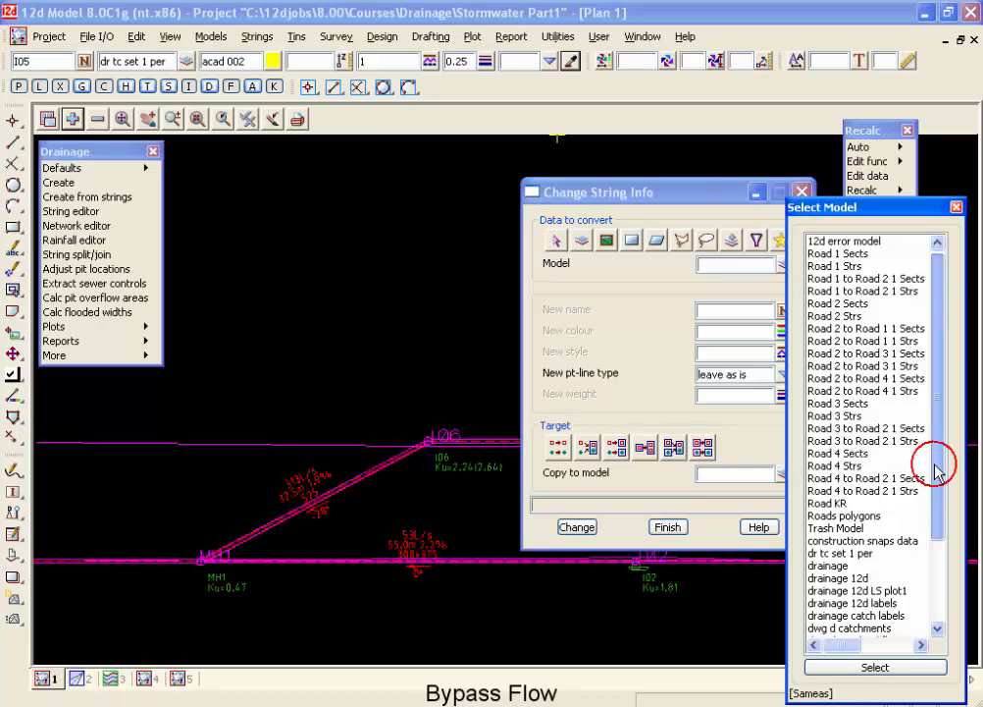
drag(933, 452, 934, 544)
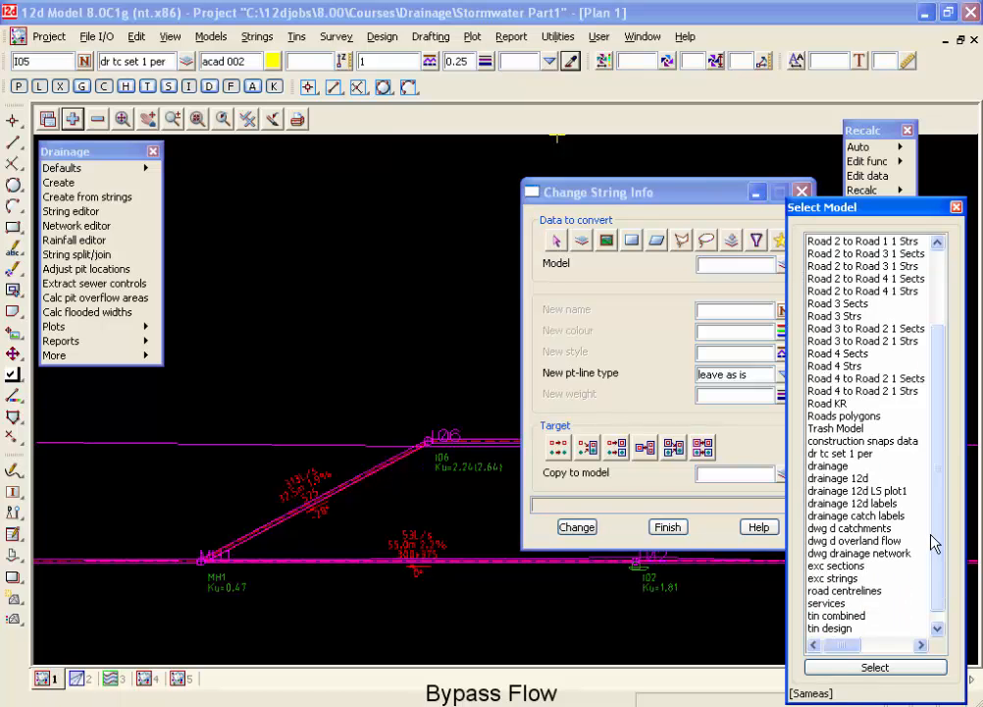
double_click(869, 554)
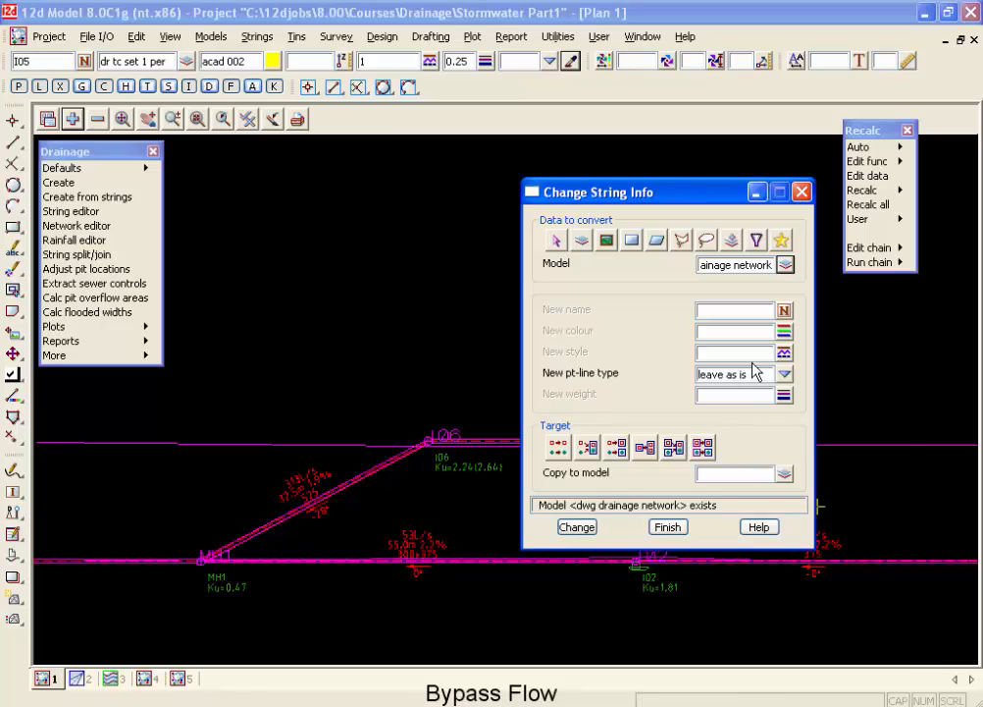
Apply the Drainage 12d linestyle FLOW LINE to the chosen model's strings, replacing the existing data.
click(784, 354)
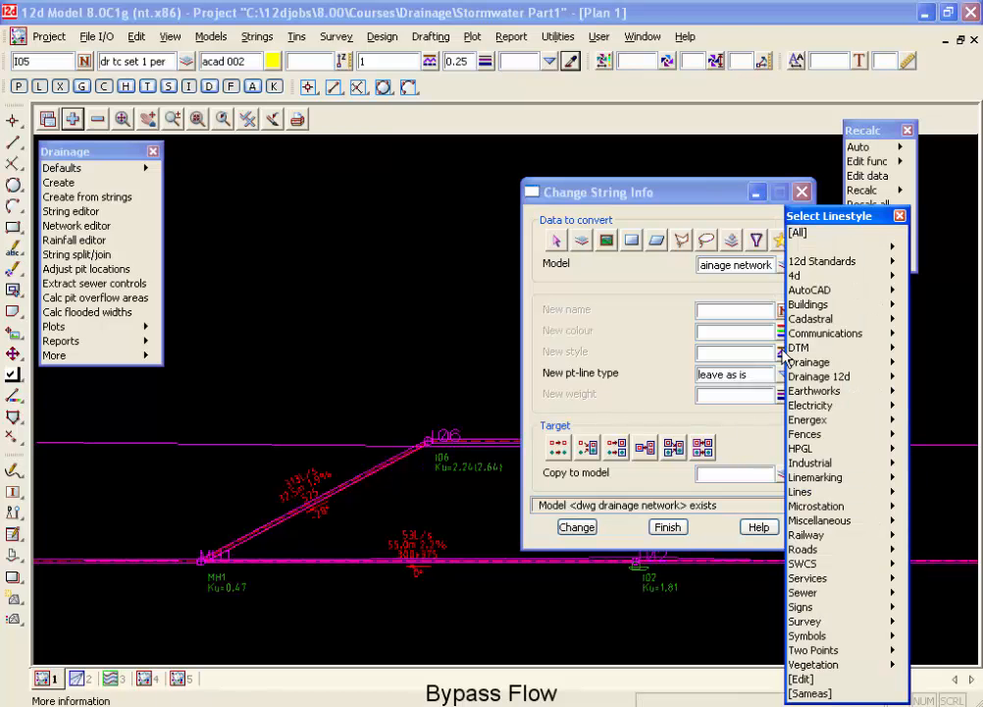
click(891, 377)
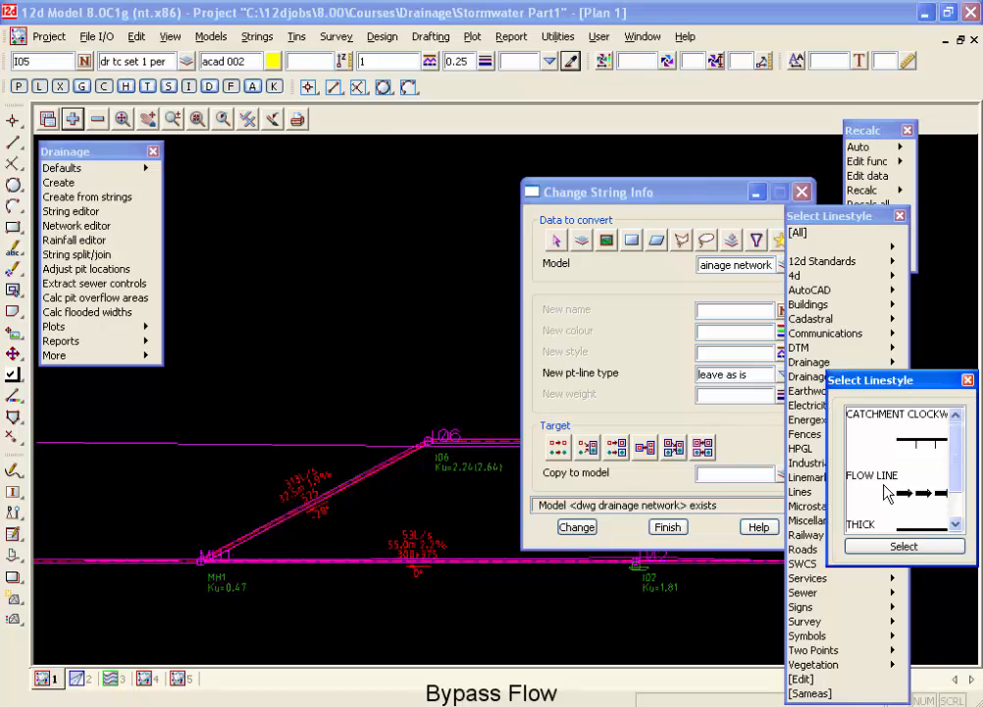
double_click(917, 475)
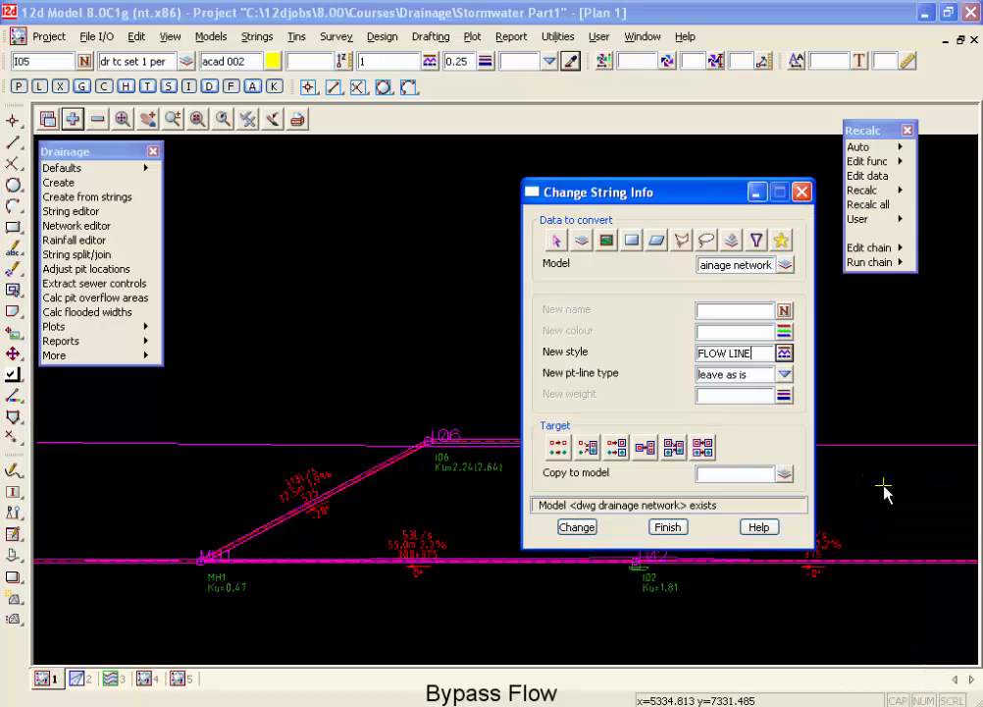
click(561, 448)
click(576, 526)
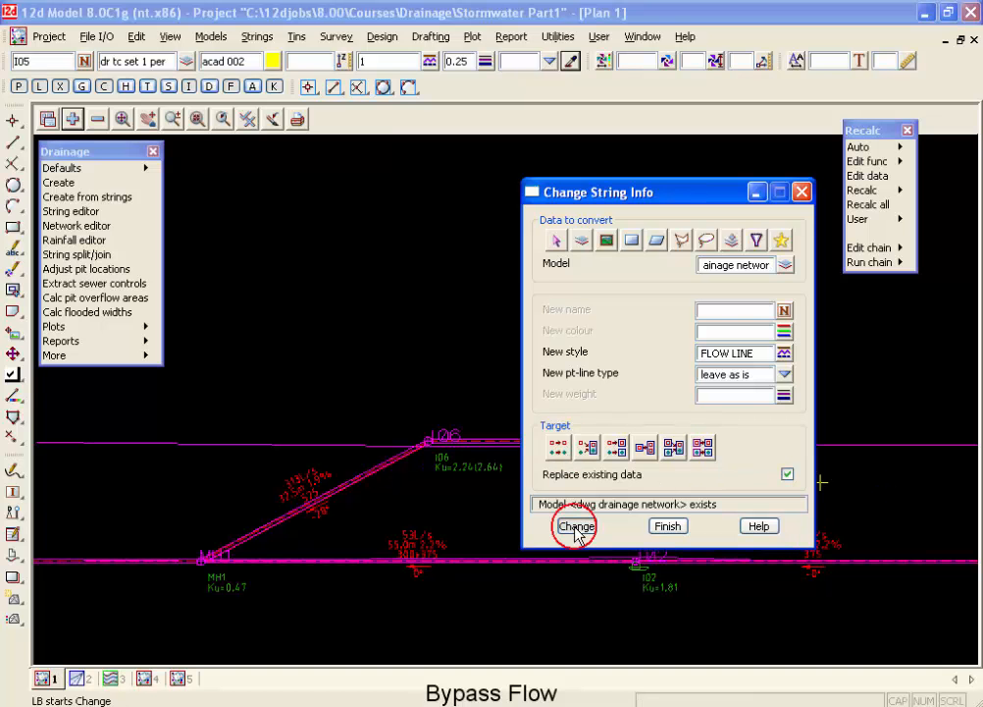
scroll(365, 481, down, 3)
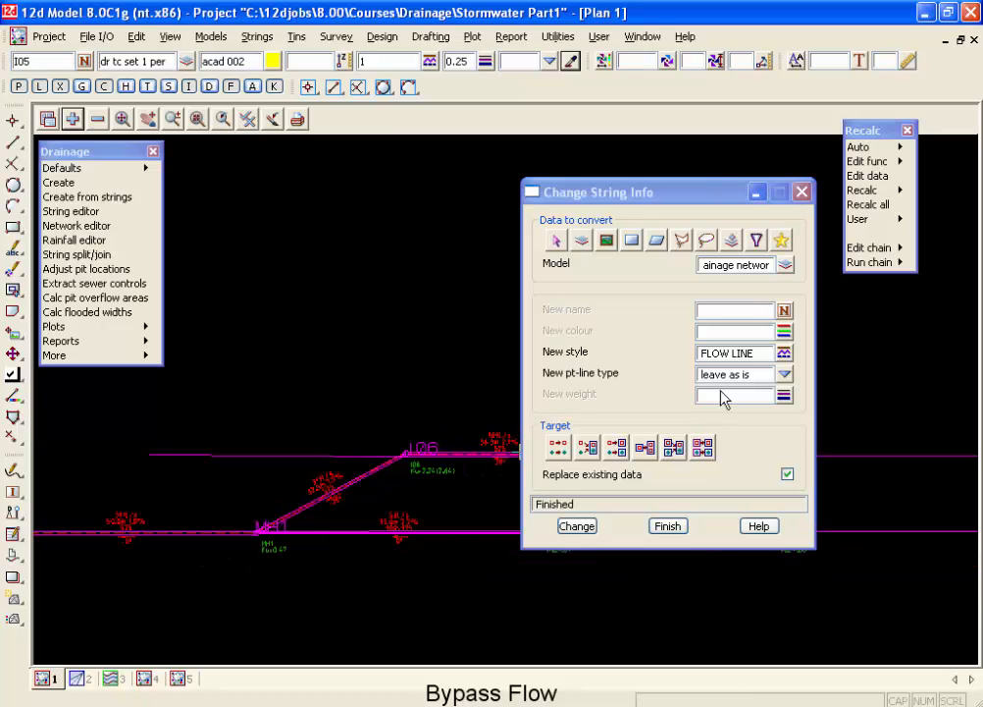
Change the dwg d overland flow model's strings to the FLOW LINE style as well, and close the utility.
click(740, 267)
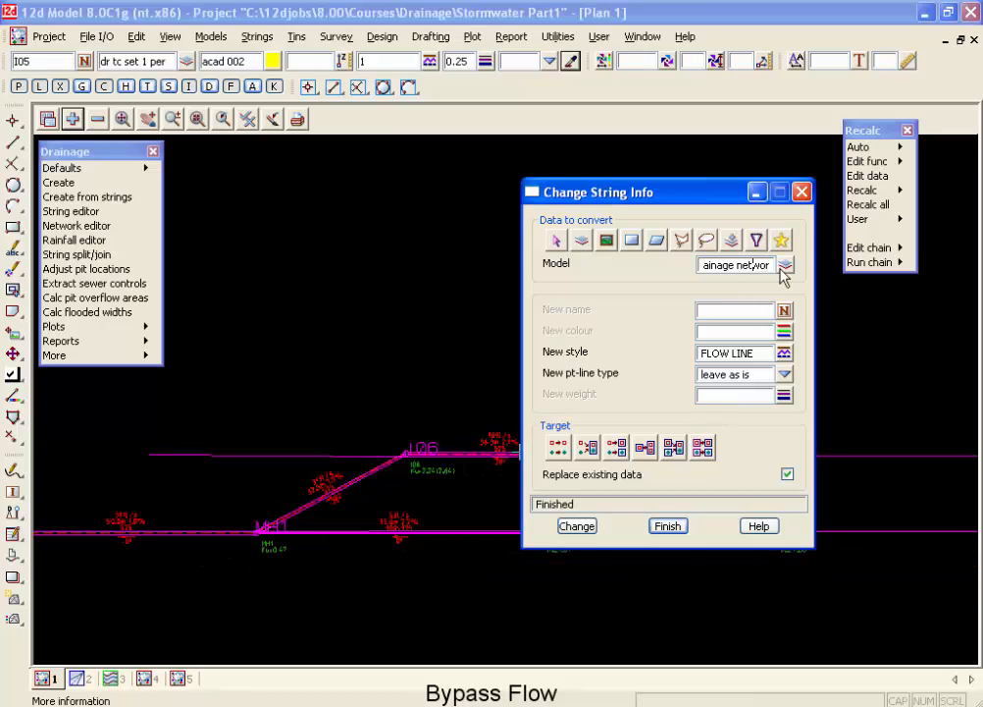
click(785, 264)
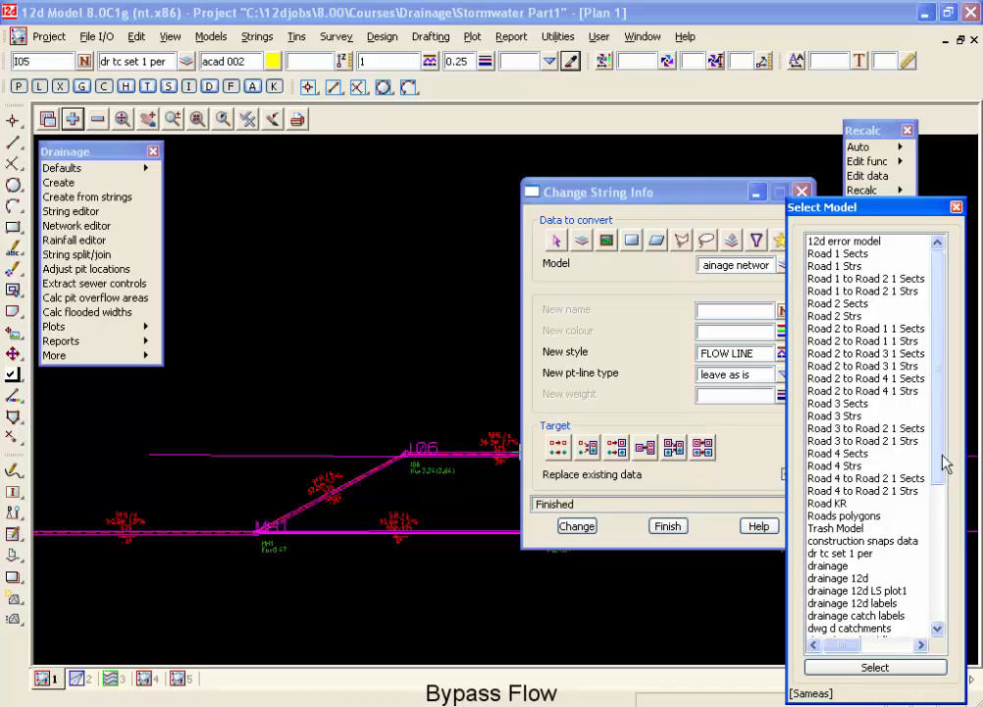
drag(941, 461, 950, 543)
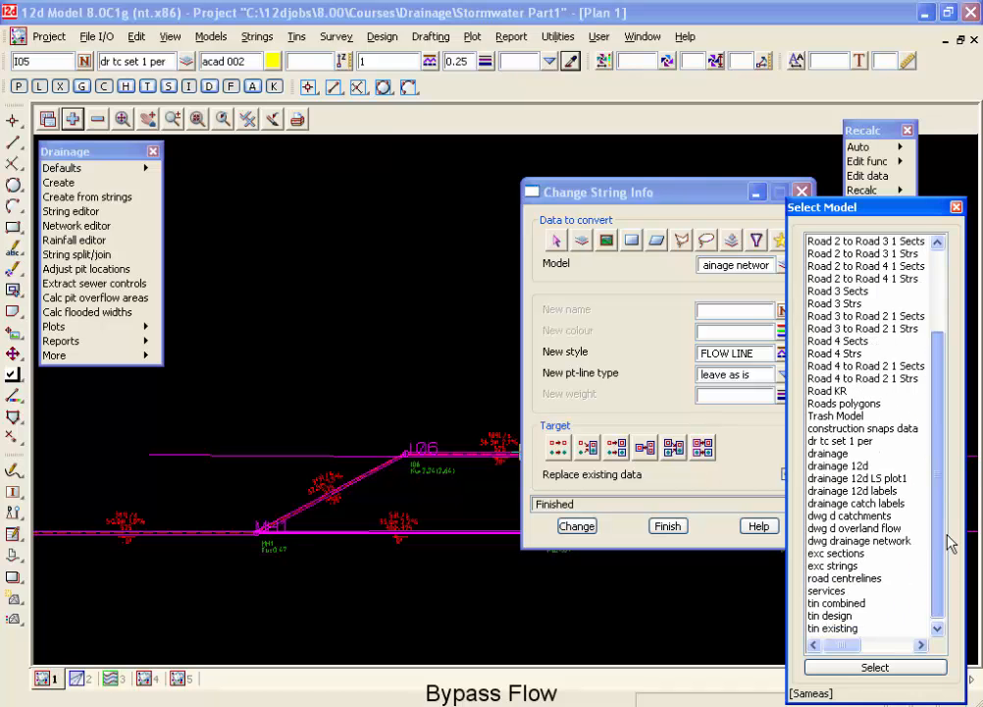
click(868, 528)
click(577, 526)
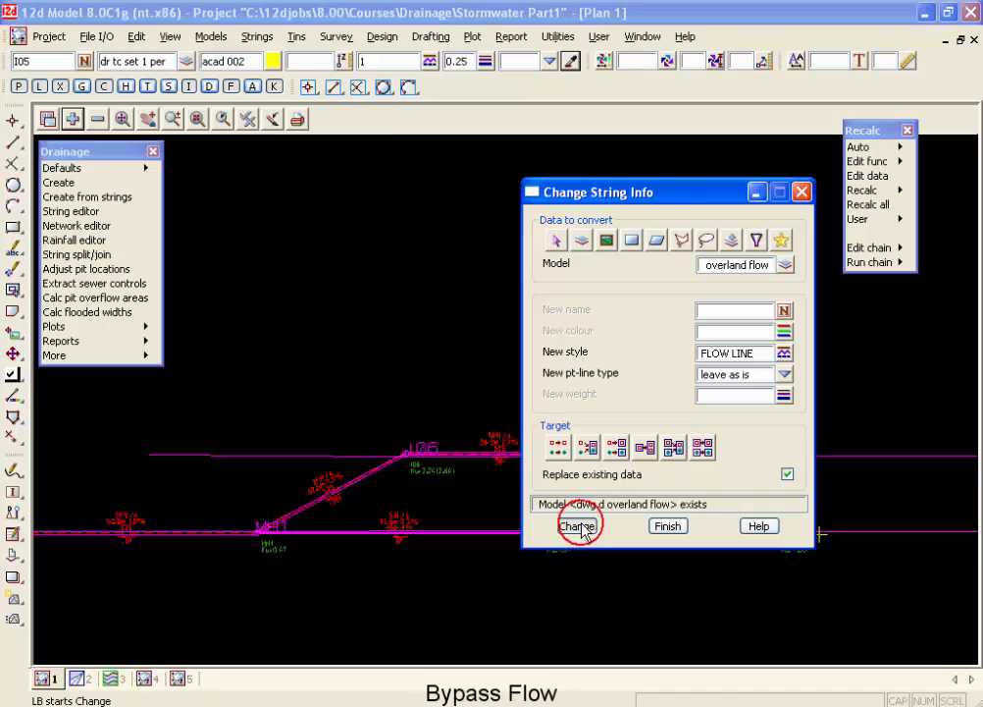
click(277, 486)
scroll(263, 477, down, 3)
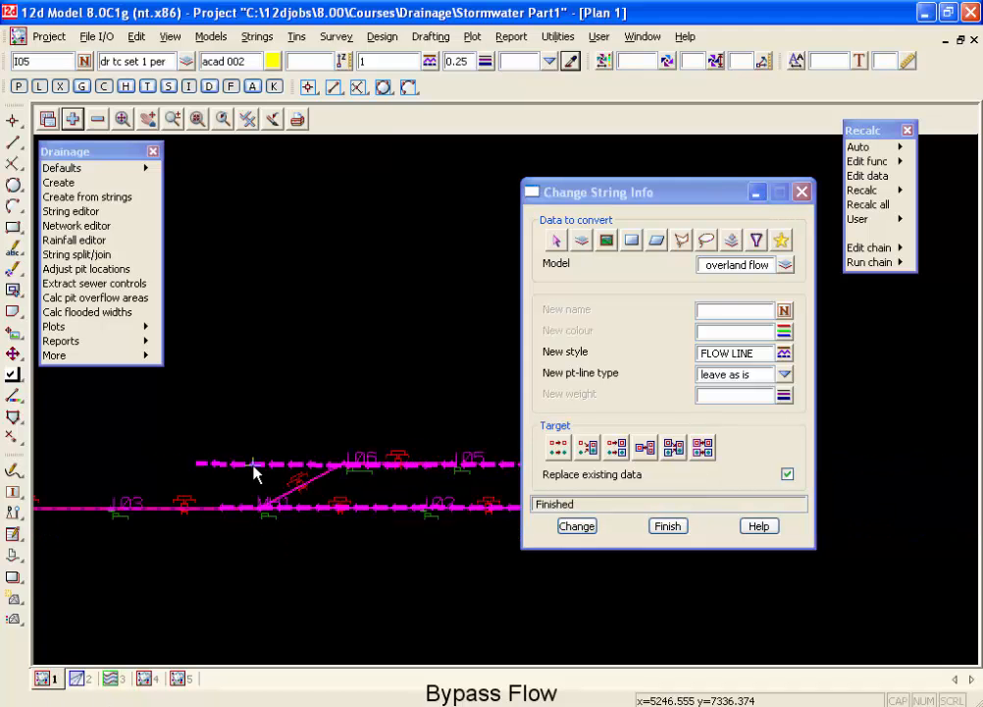
scroll(253, 464, up, 3)
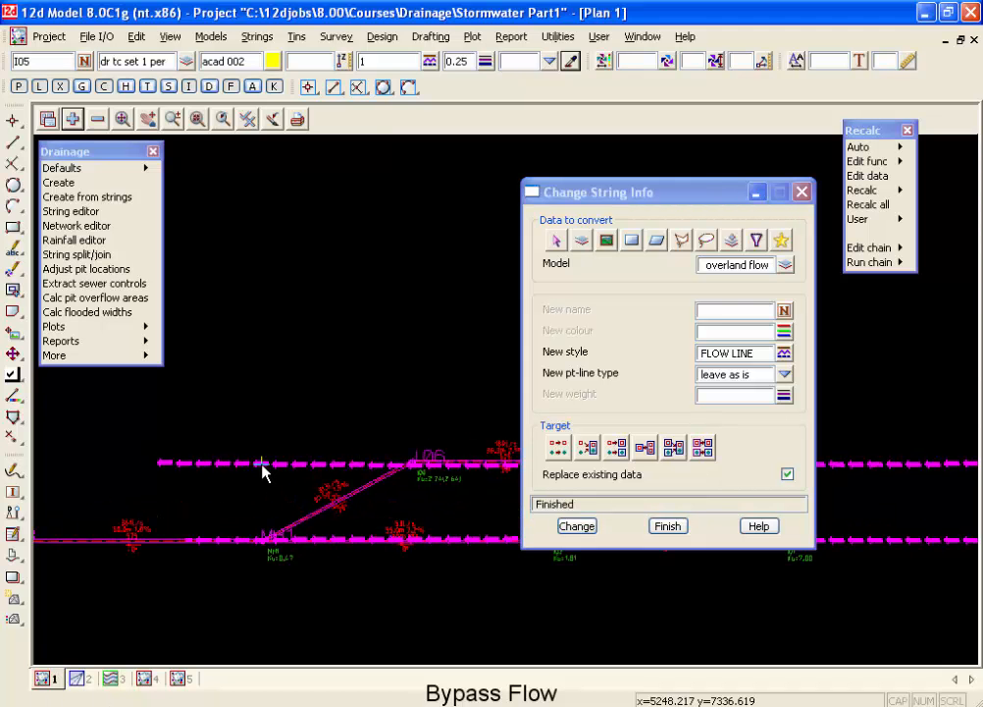
click(667, 526)
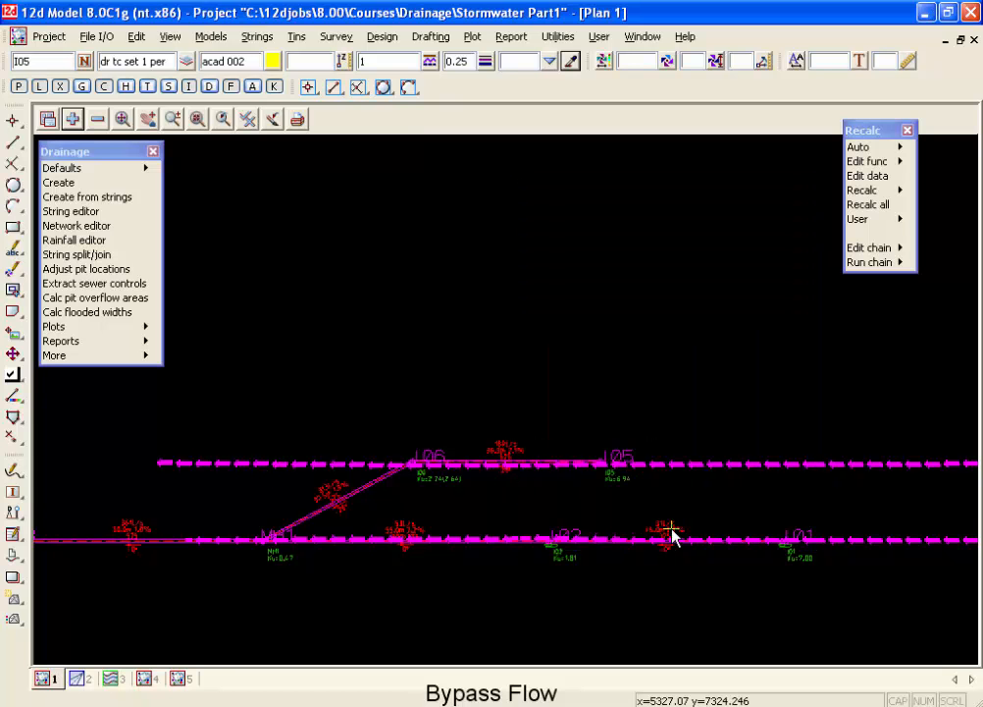
Load the drainage string between pits I01 and I02 into the Drainage Network Editor and show its global data.
click(110, 227)
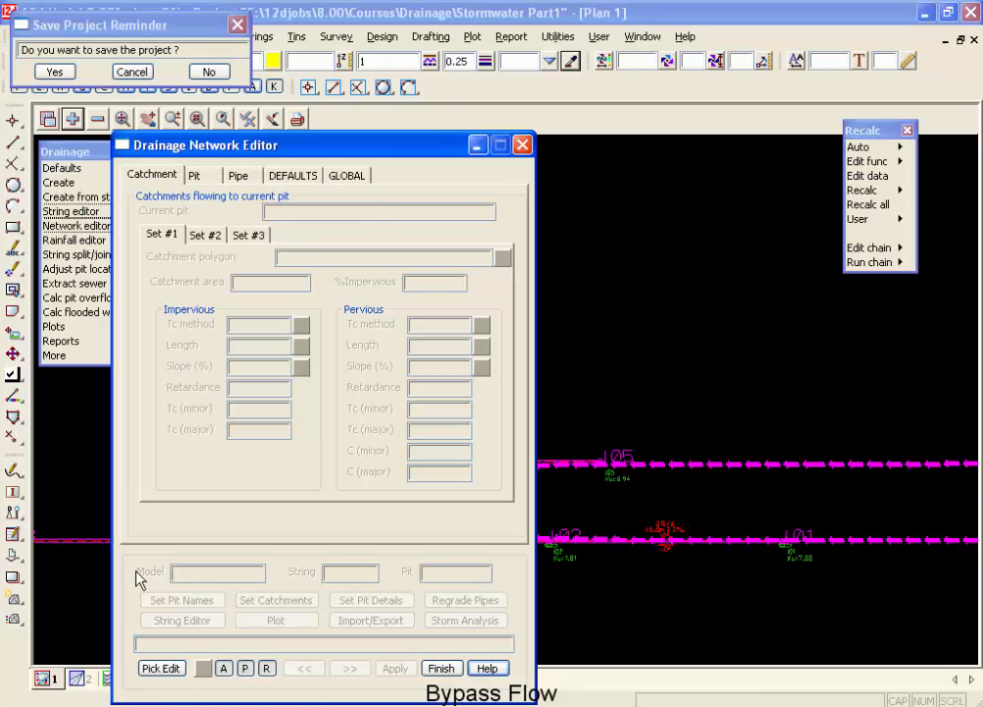
click(733, 536)
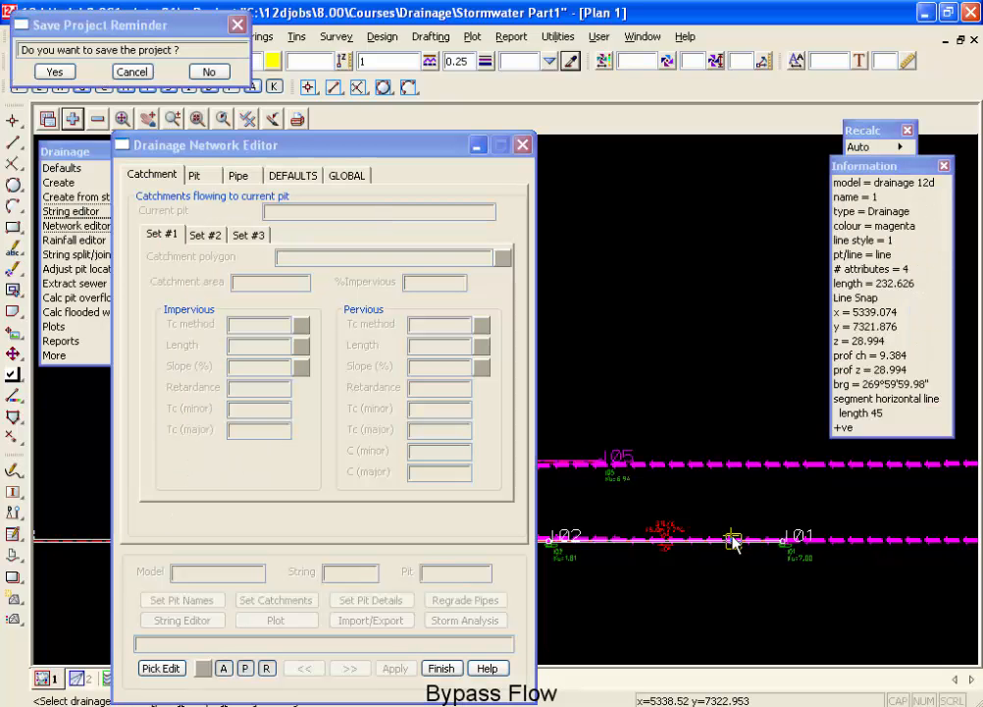
middle_click(731, 536)
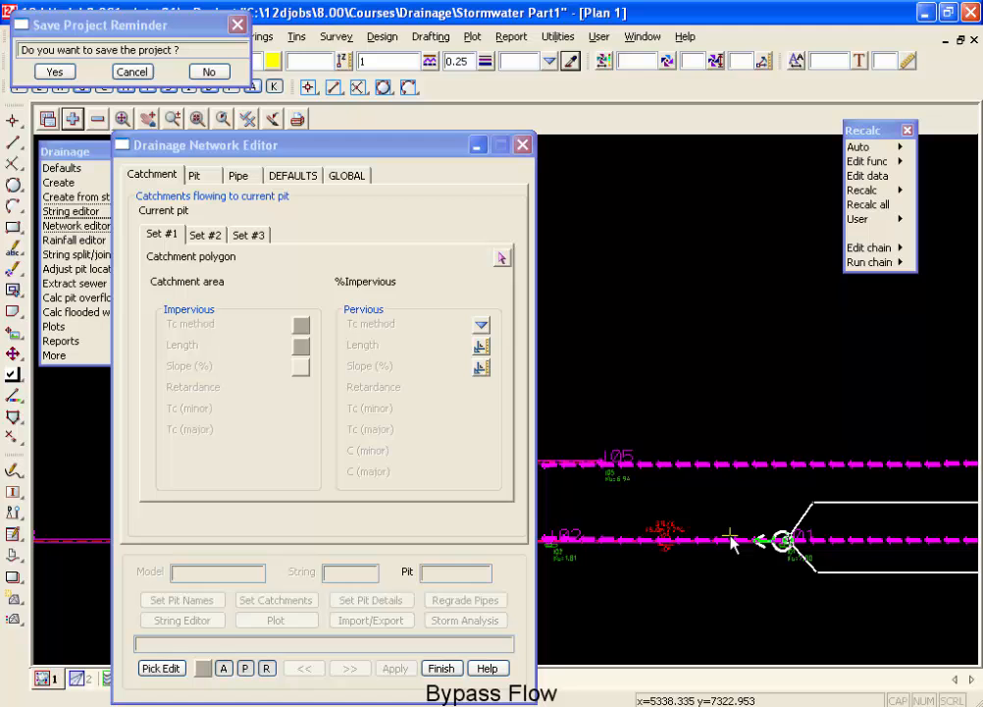
click(359, 179)
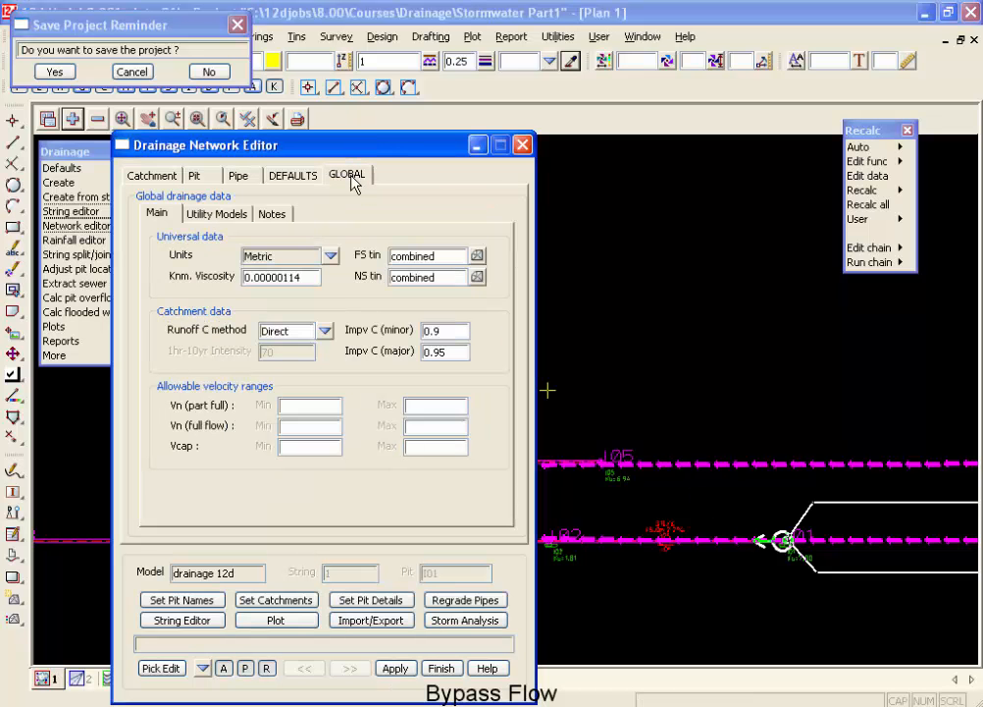
Set the global overland flow model to dwg d overland flow and run Set Pit Details for the drainage network.
click(243, 218)
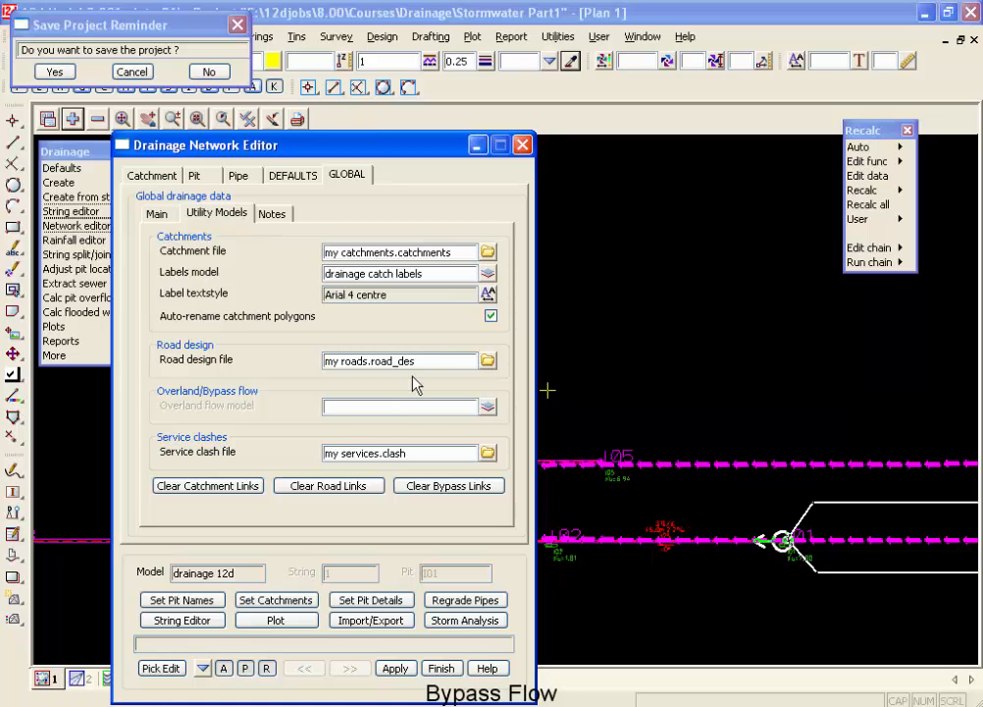
click(488, 405)
drag(642, 419, 630, 492)
double_click(578, 541)
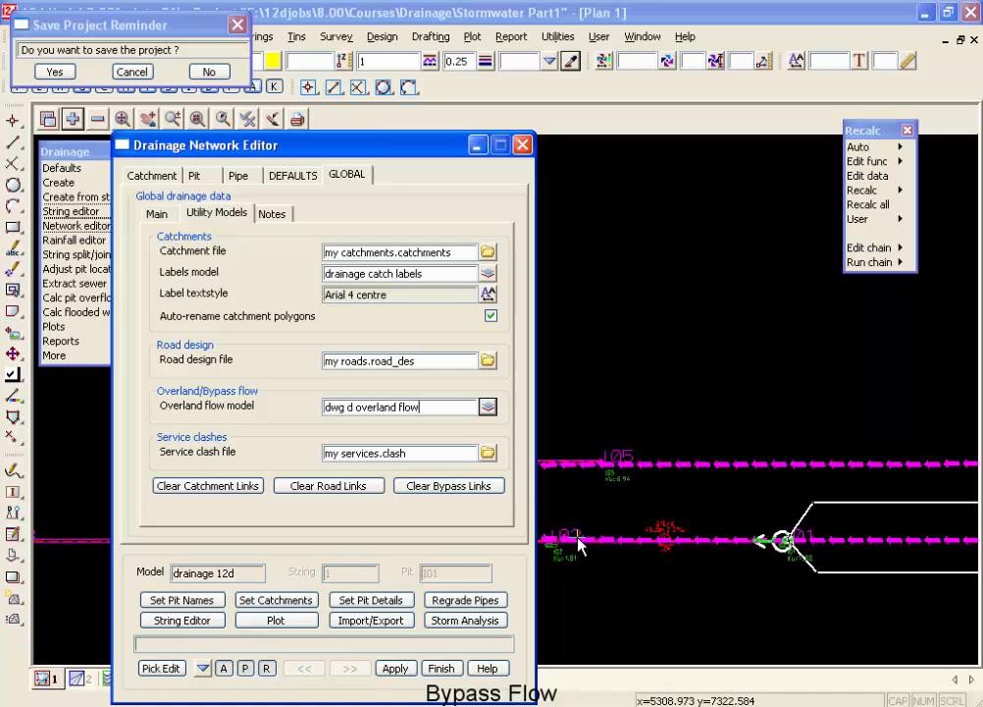
click(397, 607)
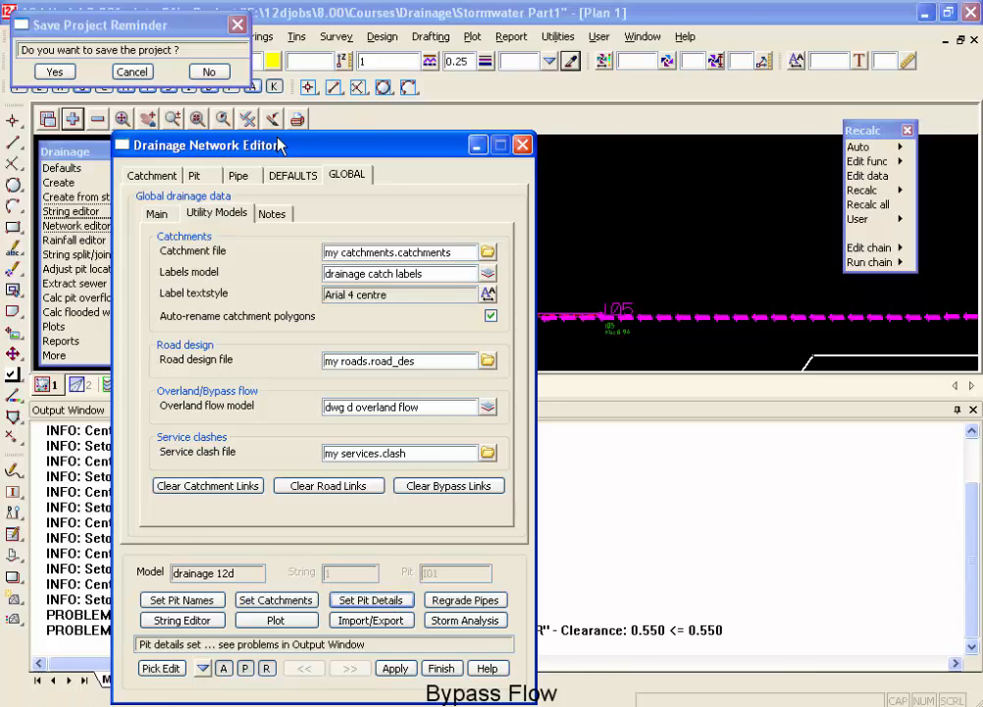
drag(280, 146, 775, 9)
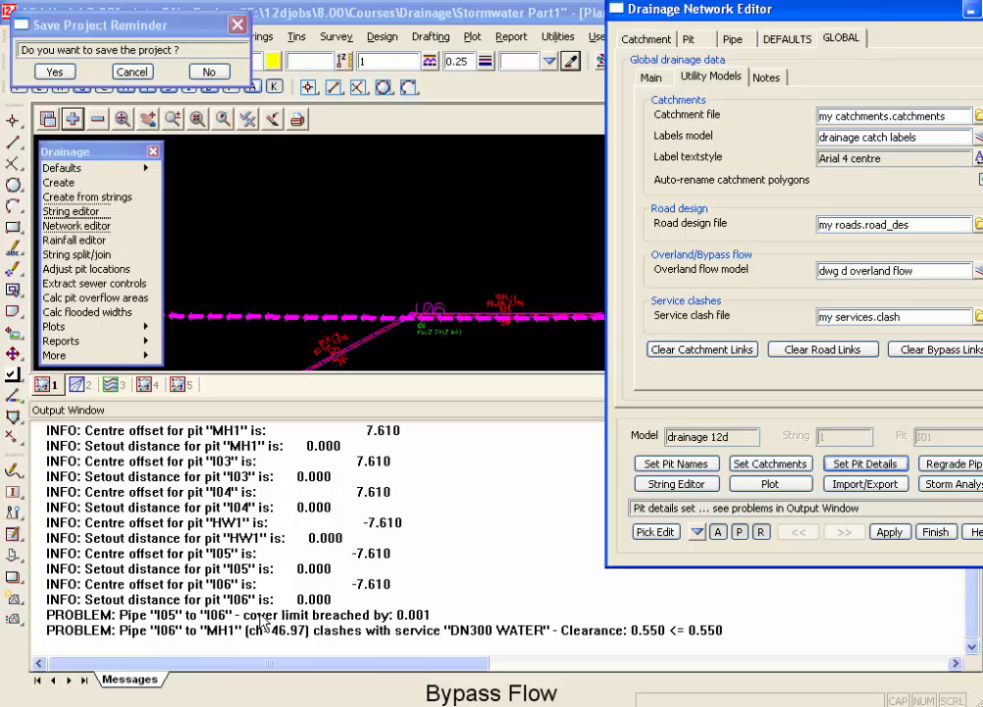
Regrade the network's pipes and set the pit details again, closing the Output Window.
click(947, 465)
click(327, 550)
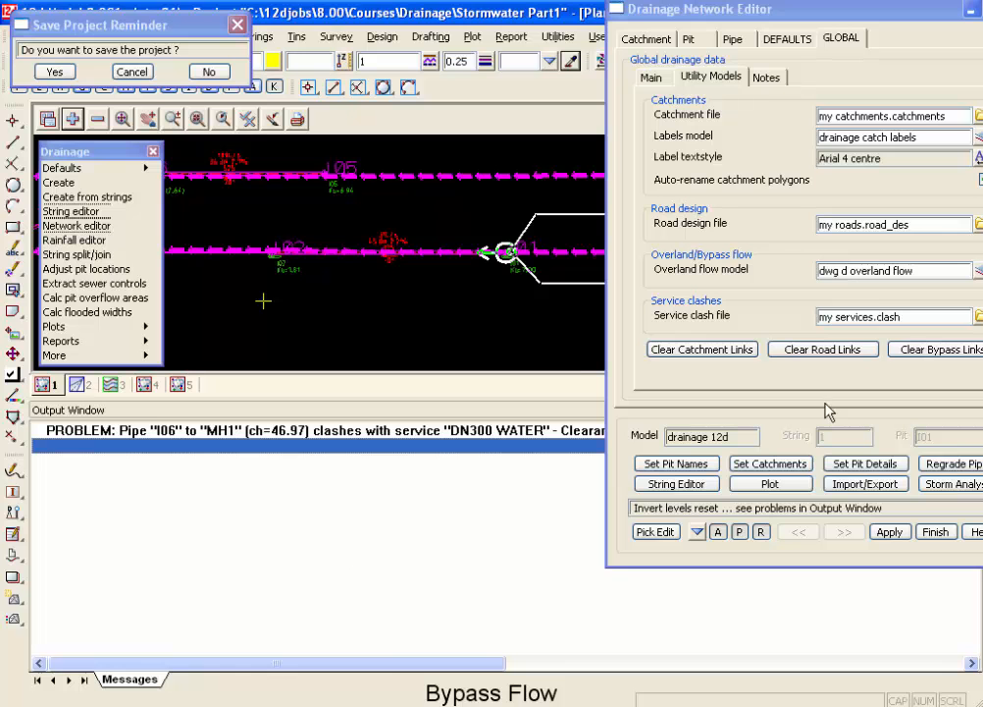
click(849, 469)
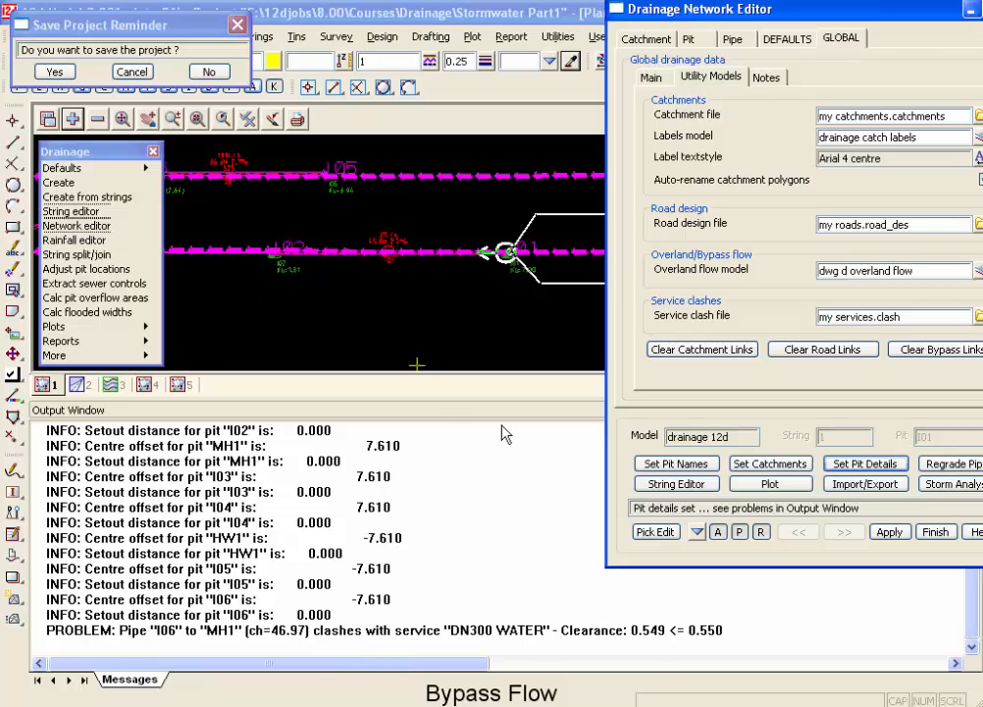
right_click(509, 494)
click(522, 569)
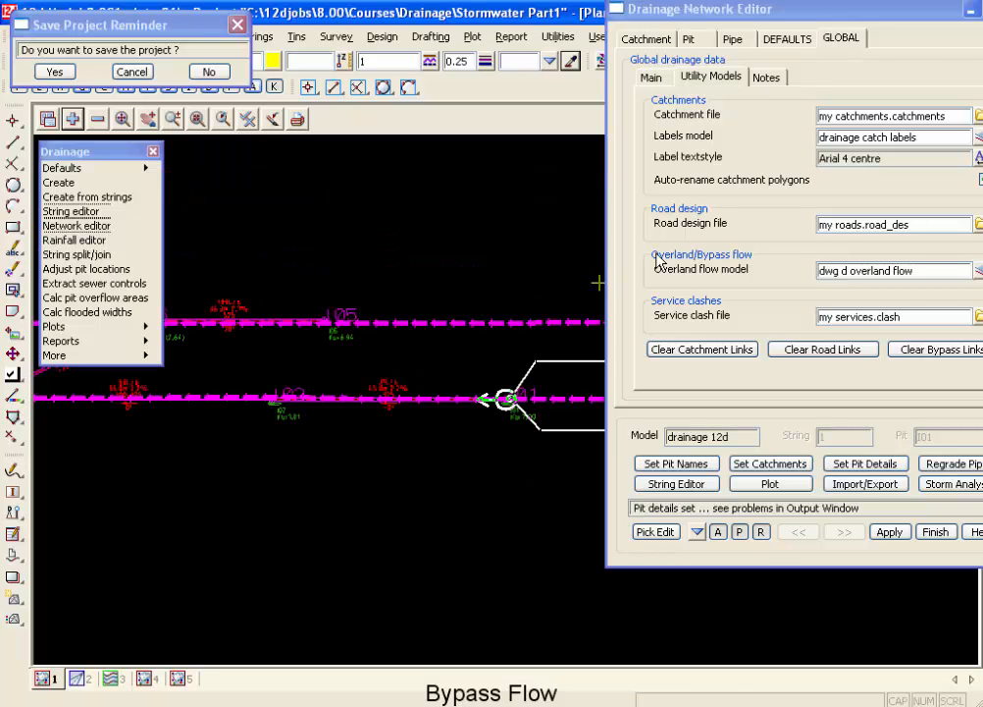
Show the bypass data of pit I01 and check its assigned bypass pit.
click(705, 44)
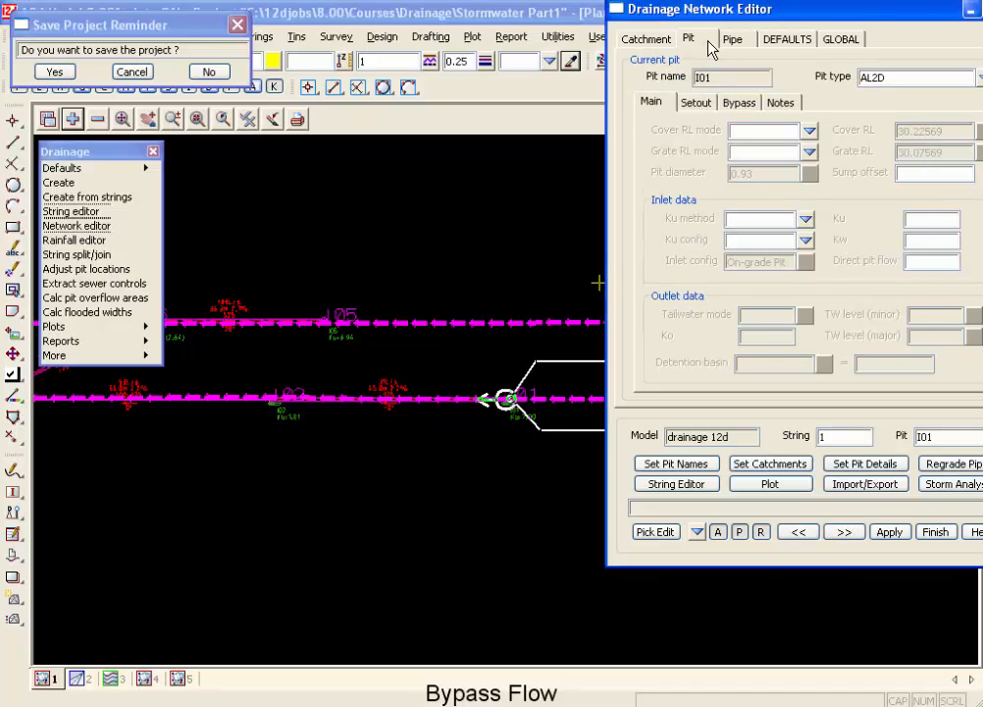
click(741, 102)
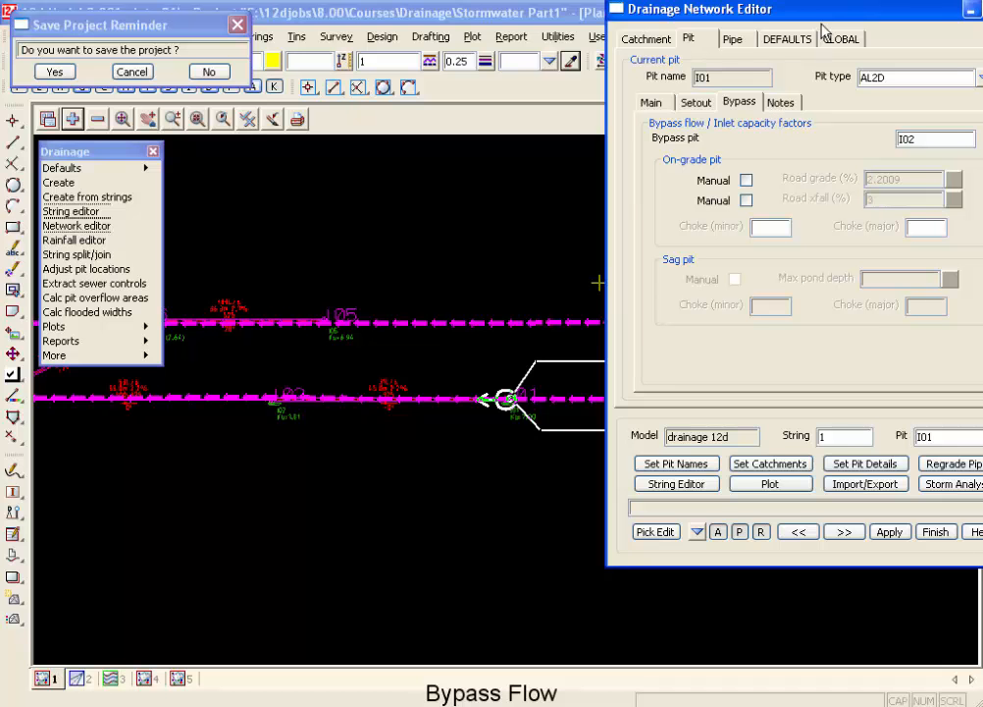
drag(835, 17, 800, 21)
click(899, 142)
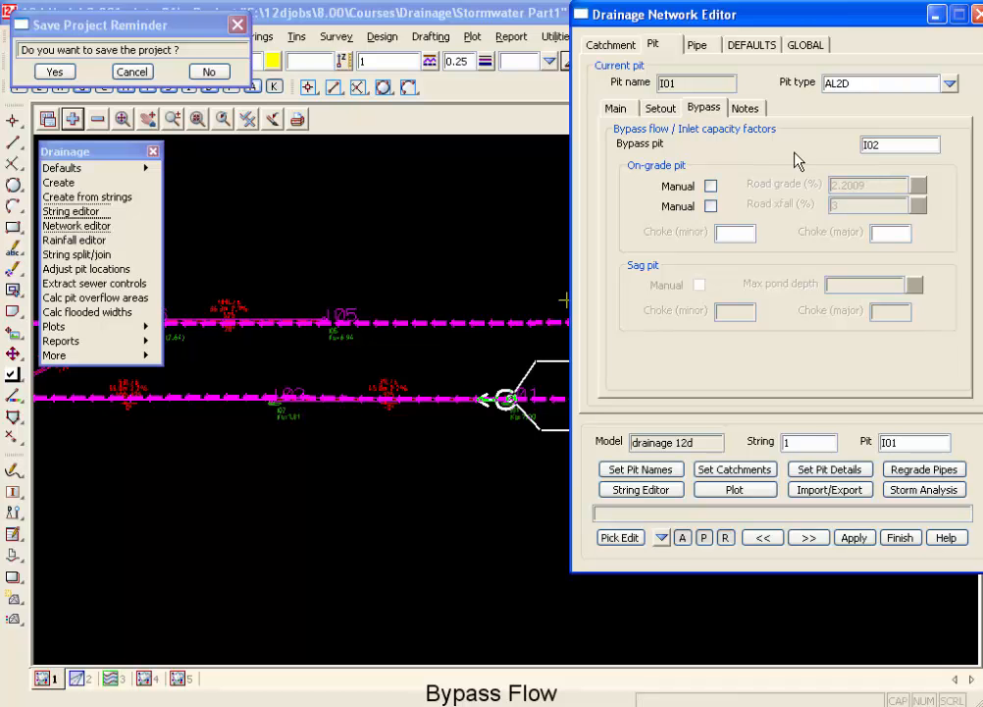
click(895, 147)
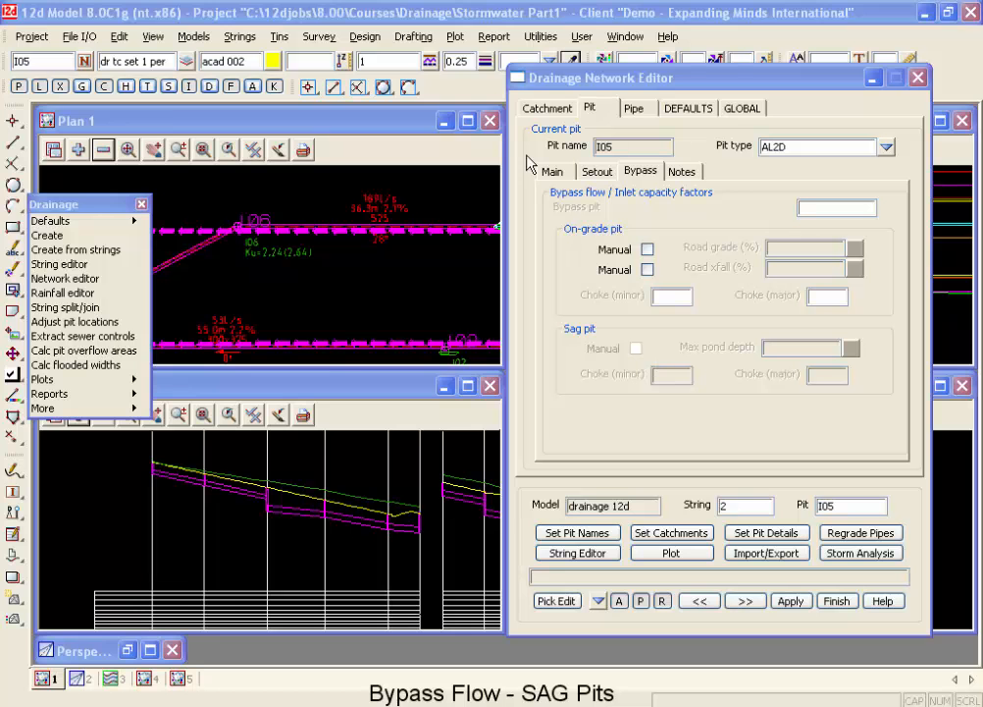
Maximize the Plan 1 view and add the tin design model to it.
click(468, 123)
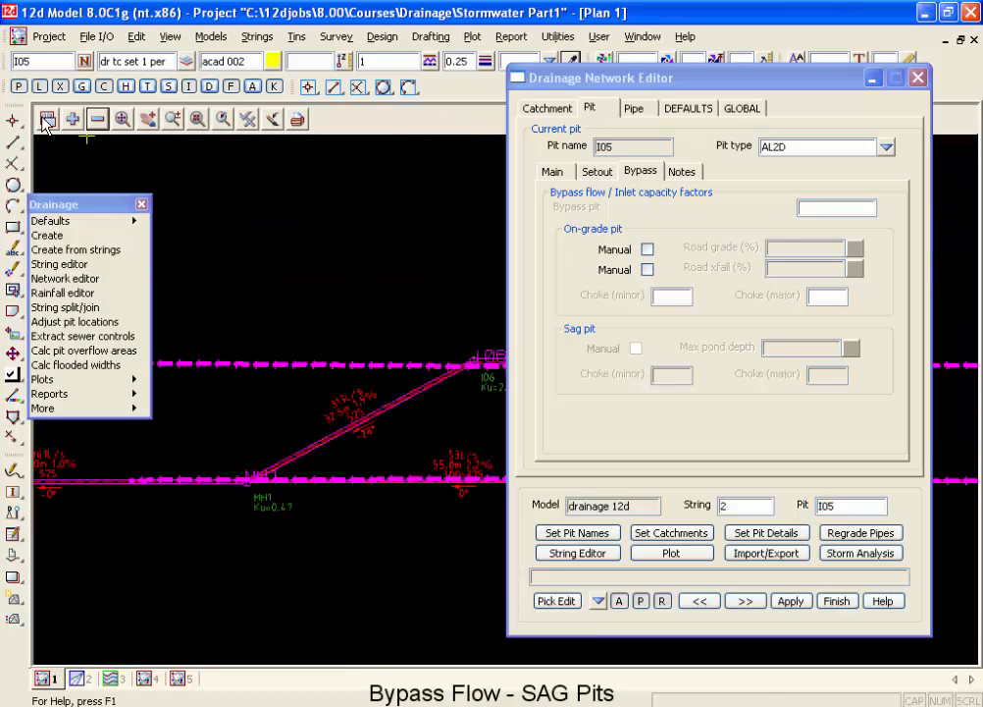
click(71, 128)
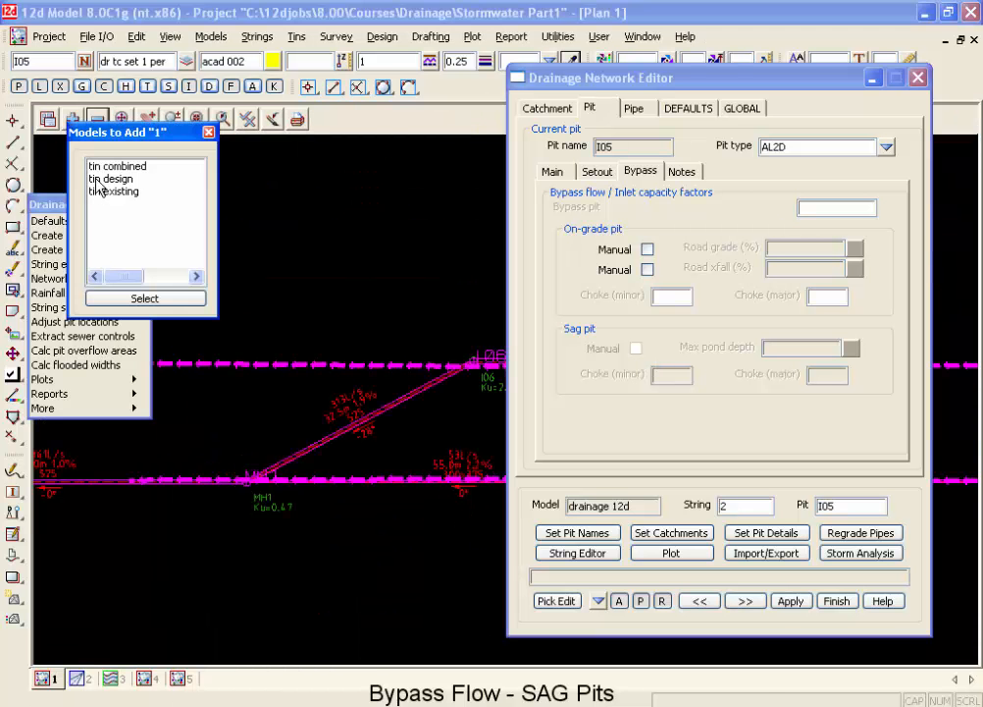
click(100, 180)
double_click(99, 184)
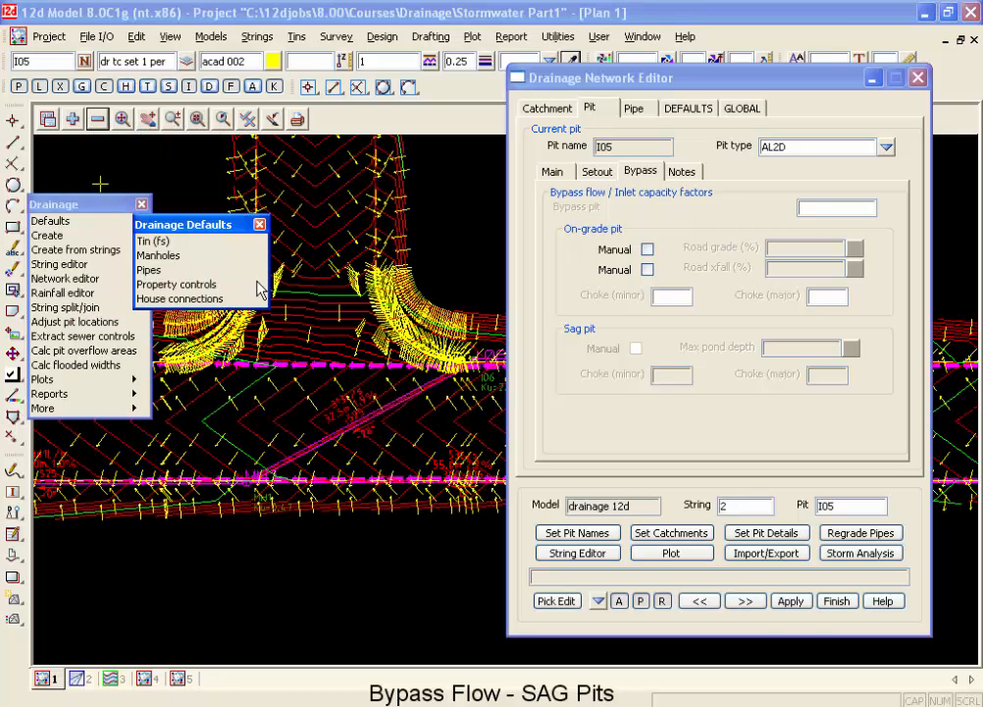
Examine the contours and flow arrows along the kerb around pits I05 and I06 for bypass directions and sags.
scroll(241, 364, down, 3)
scroll(245, 364, down, 2)
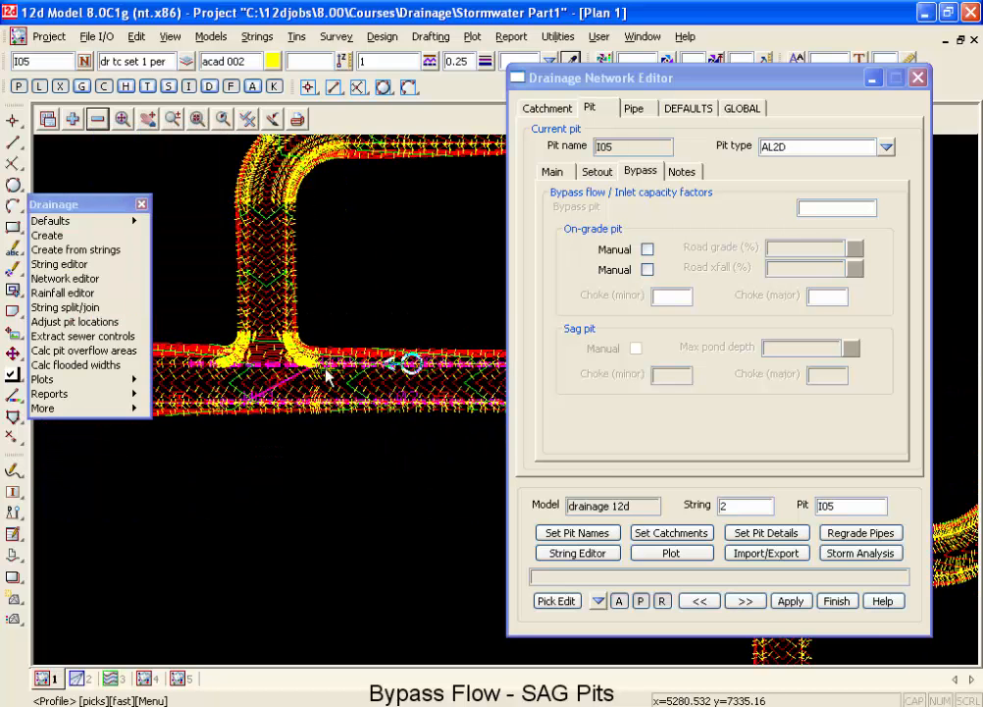
scroll(417, 363, up, 4)
scroll(413, 363, up, 2)
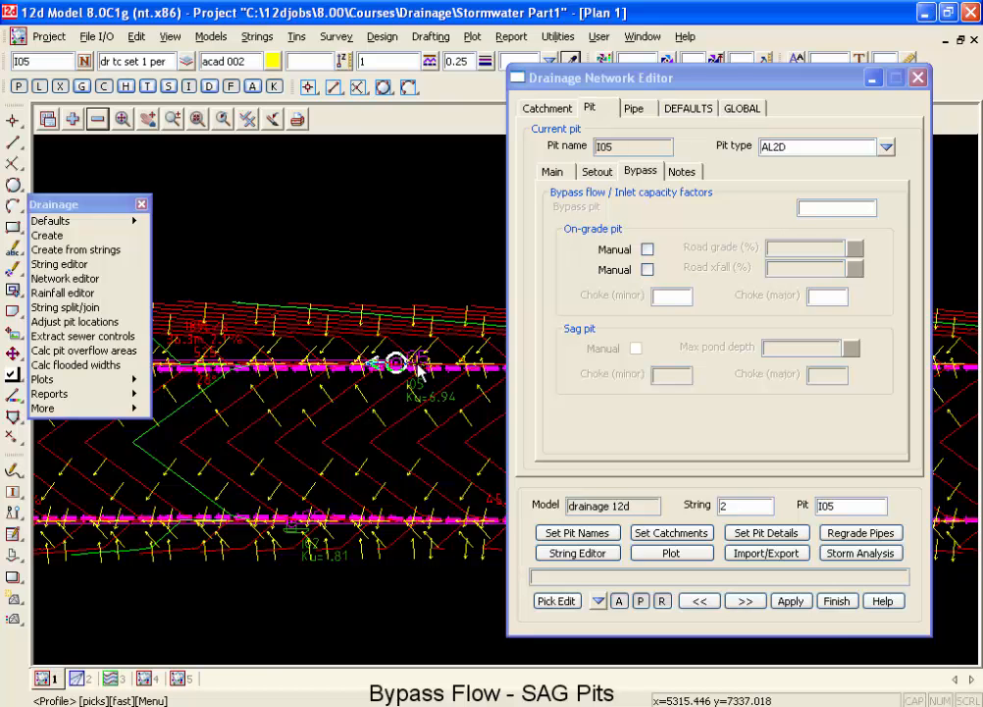
scroll(420, 370, up, 2)
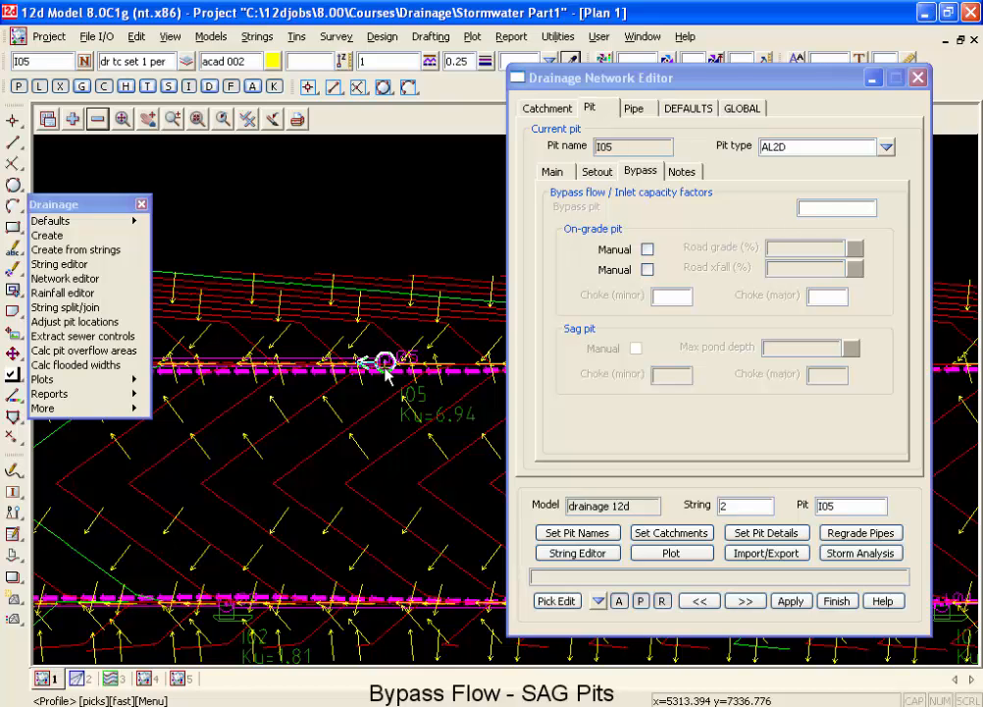
scroll(388, 365, down, 3)
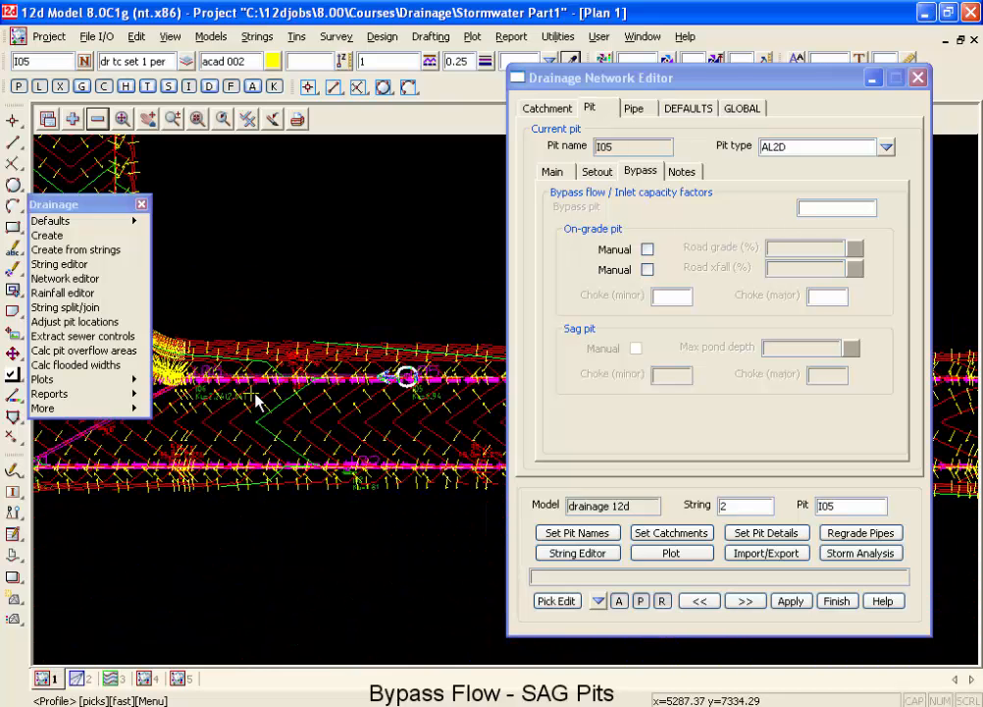
scroll(216, 395, up, 3)
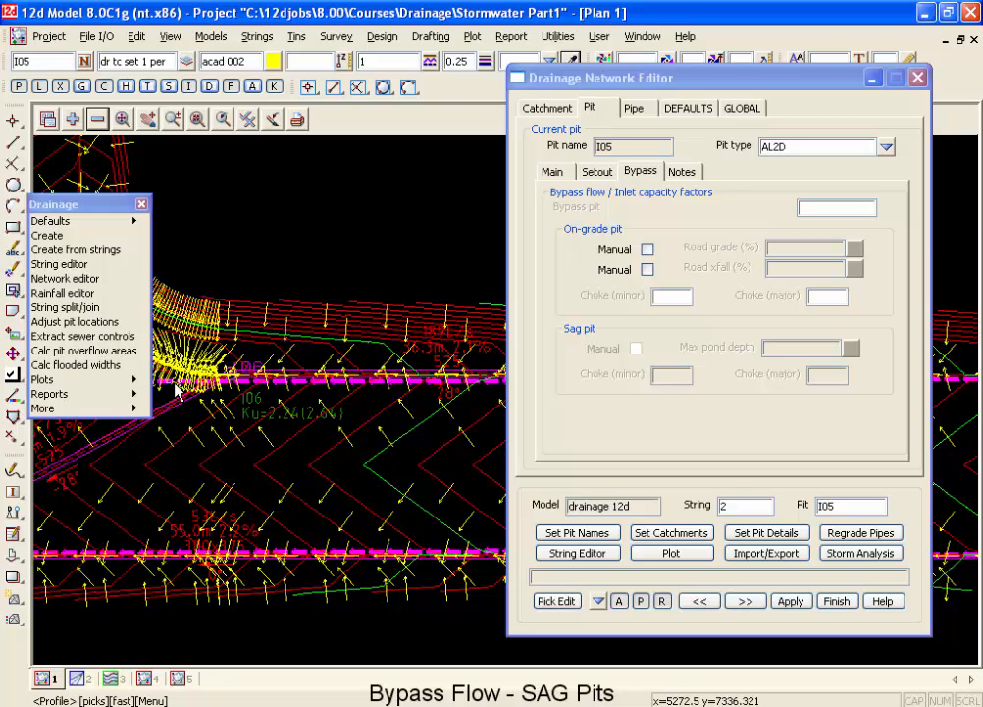
scroll(179, 389, up, 3)
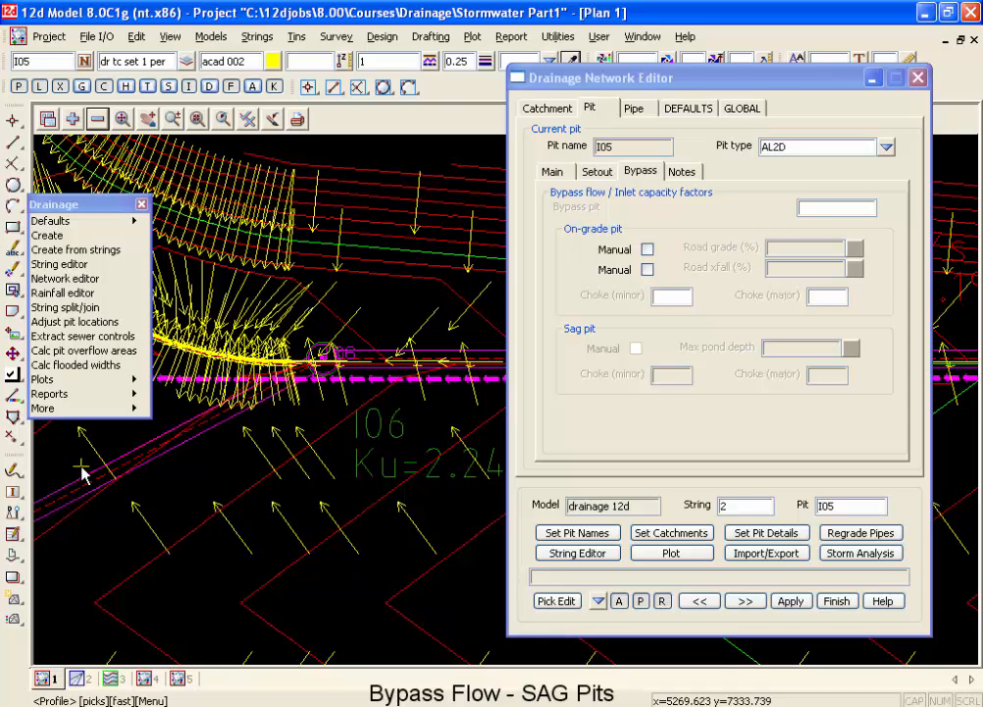
scroll(65, 475, down, 2)
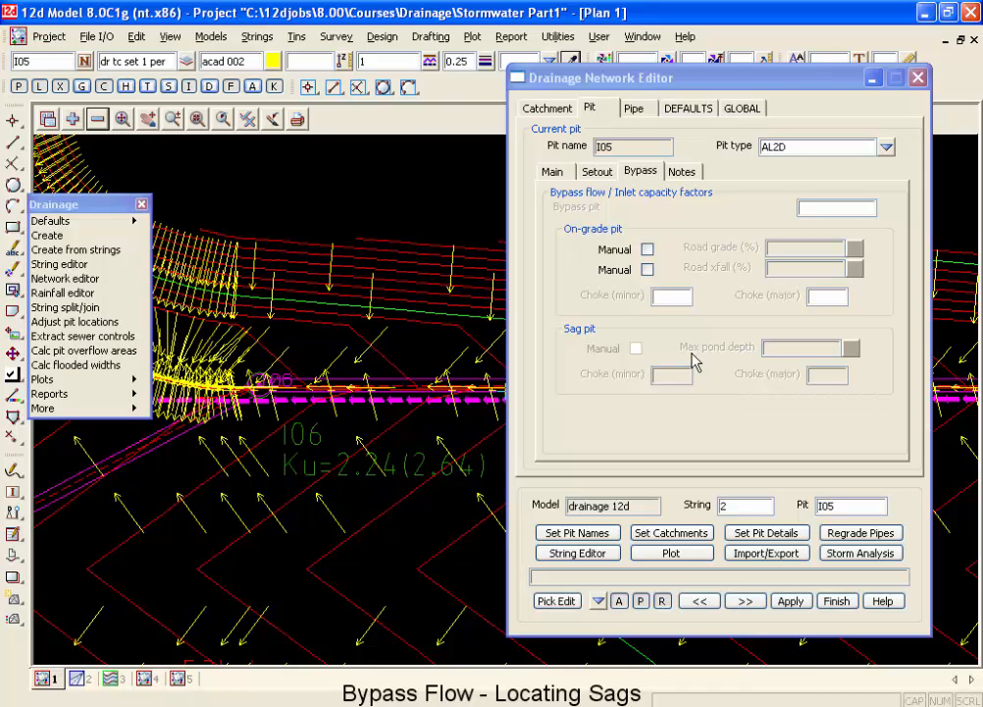
Start labelling string chainages with the crests/sags label mode, and choose a filter as the source of data to label.
click(259, 39)
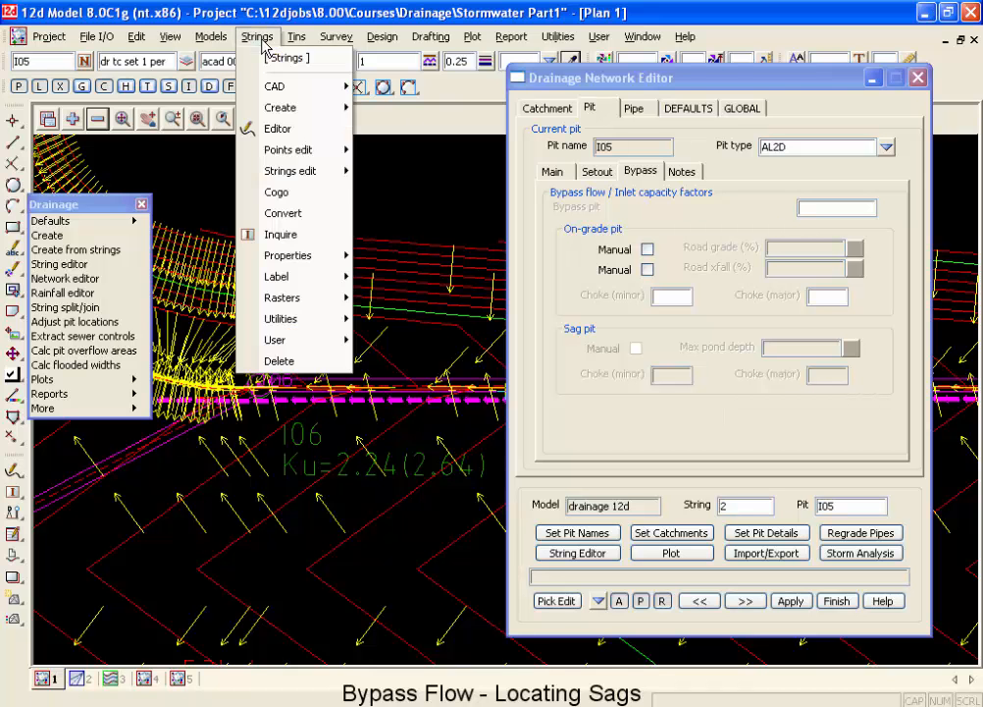
mouse_move(330, 287)
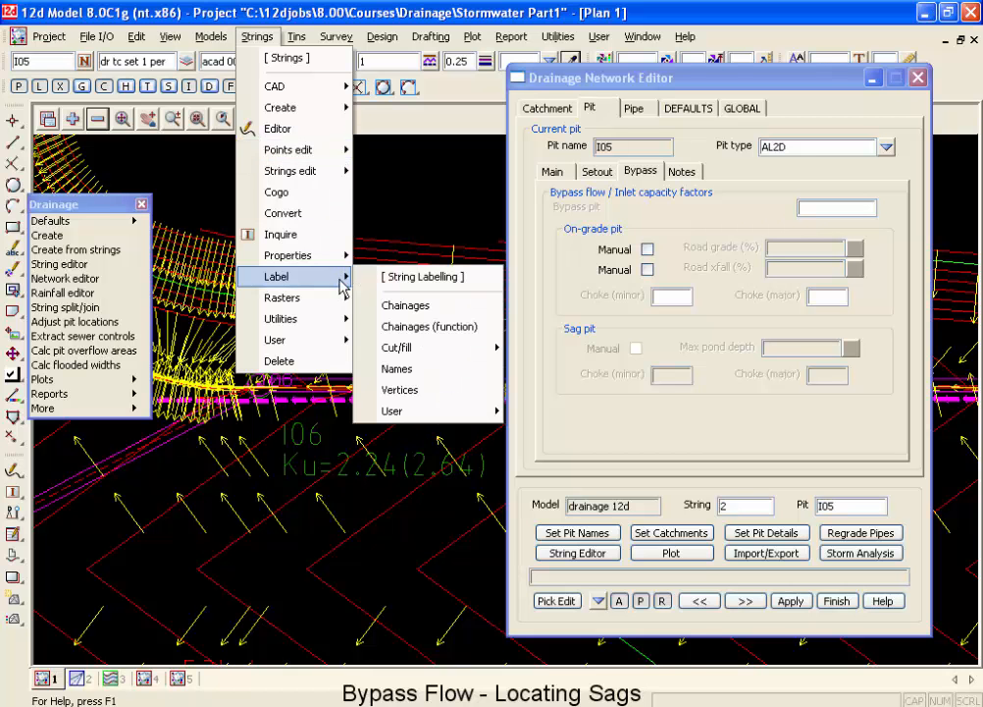
click(406, 304)
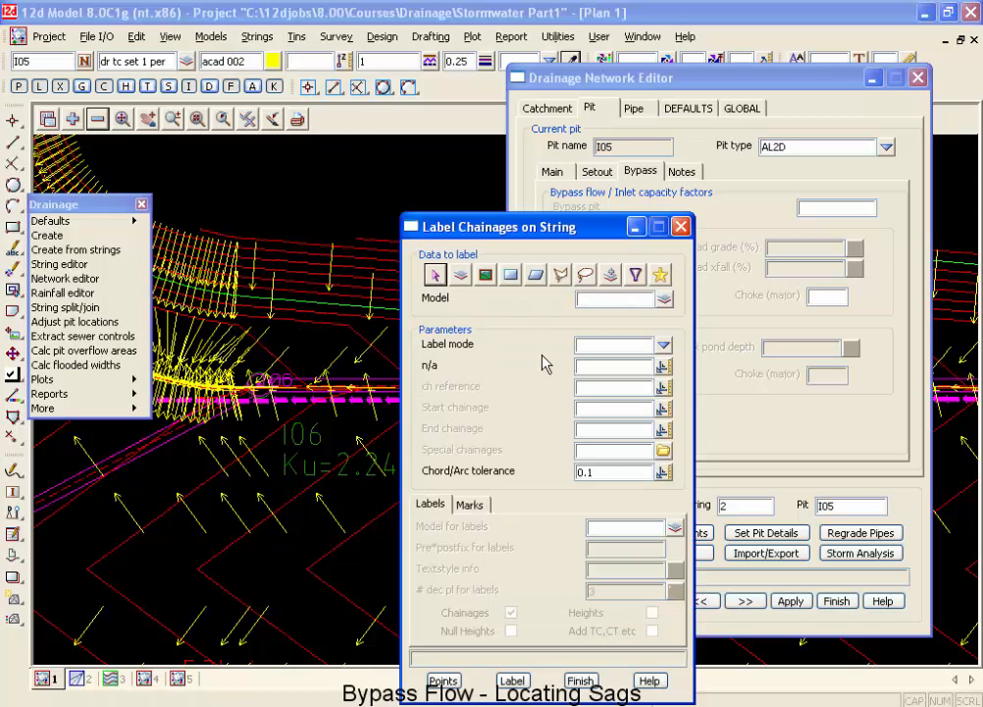
click(664, 345)
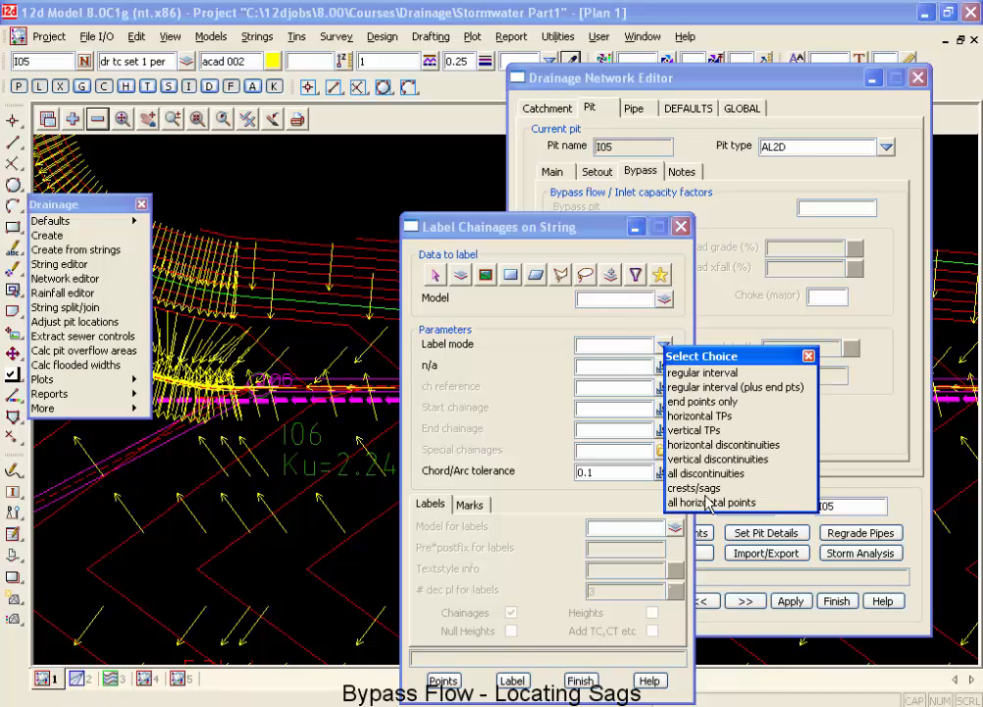
click(689, 489)
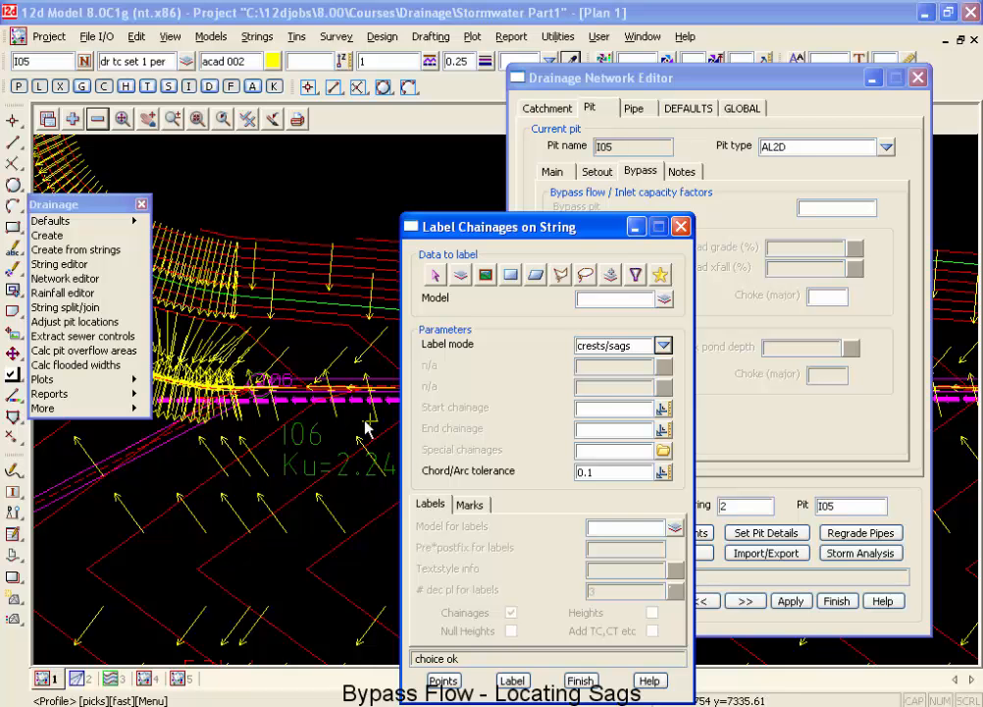
click(637, 277)
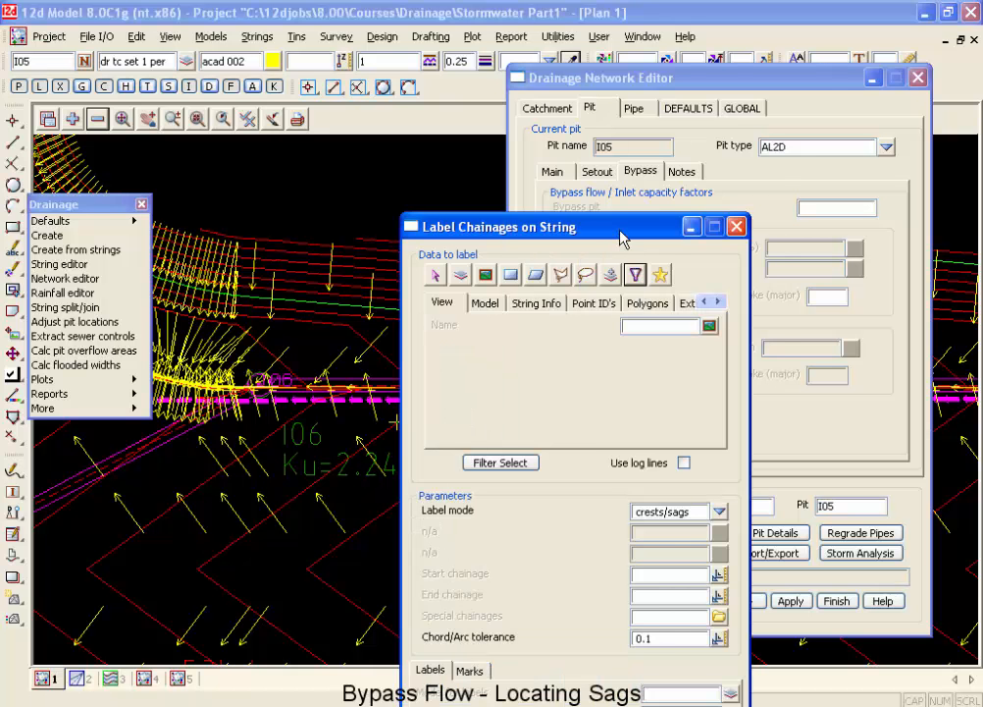
drag(624, 235, 649, 187)
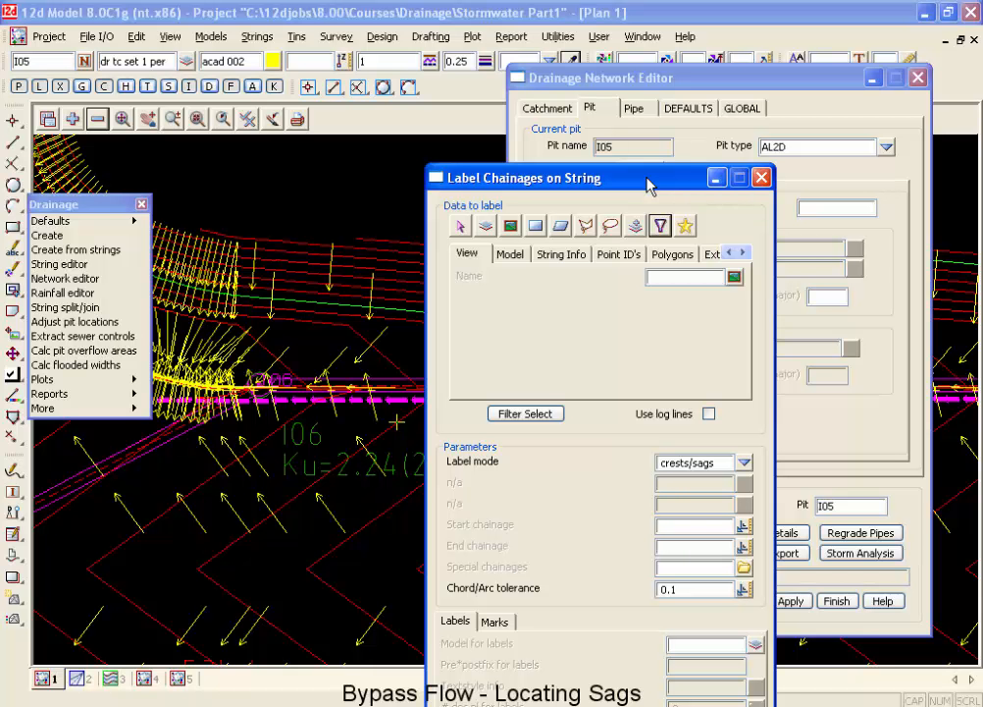
Show the Plan 4 view and add Road 1 Sects, Road KR and all six intersection "Road to Road 1 Strs" models to it.
click(181, 679)
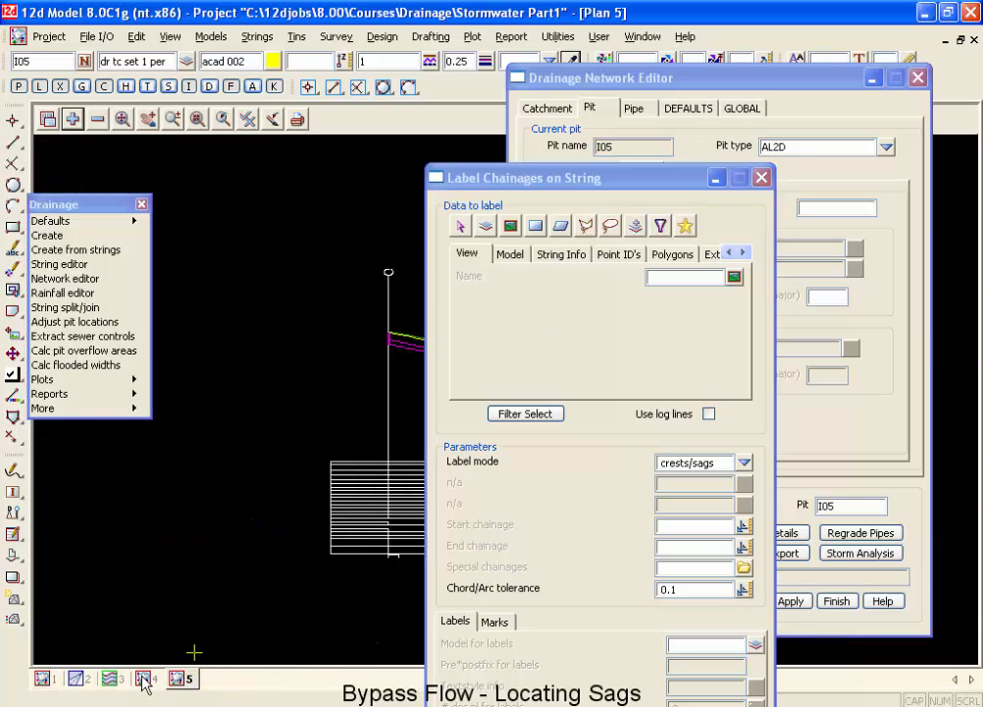
click(145, 679)
scroll(229, 493, down, 2)
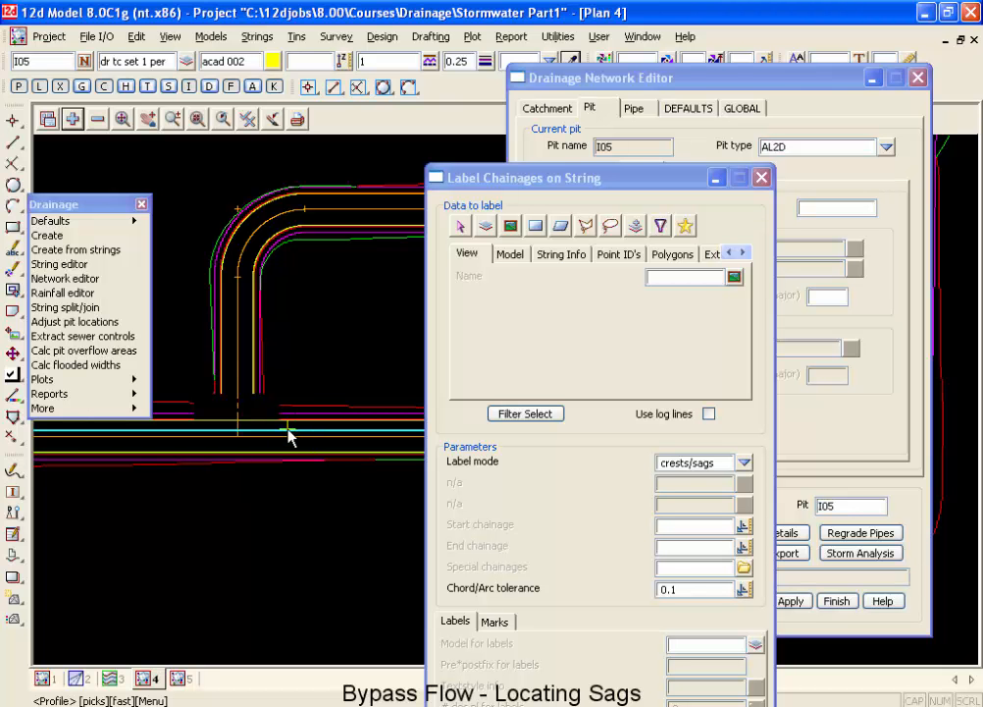
click(73, 119)
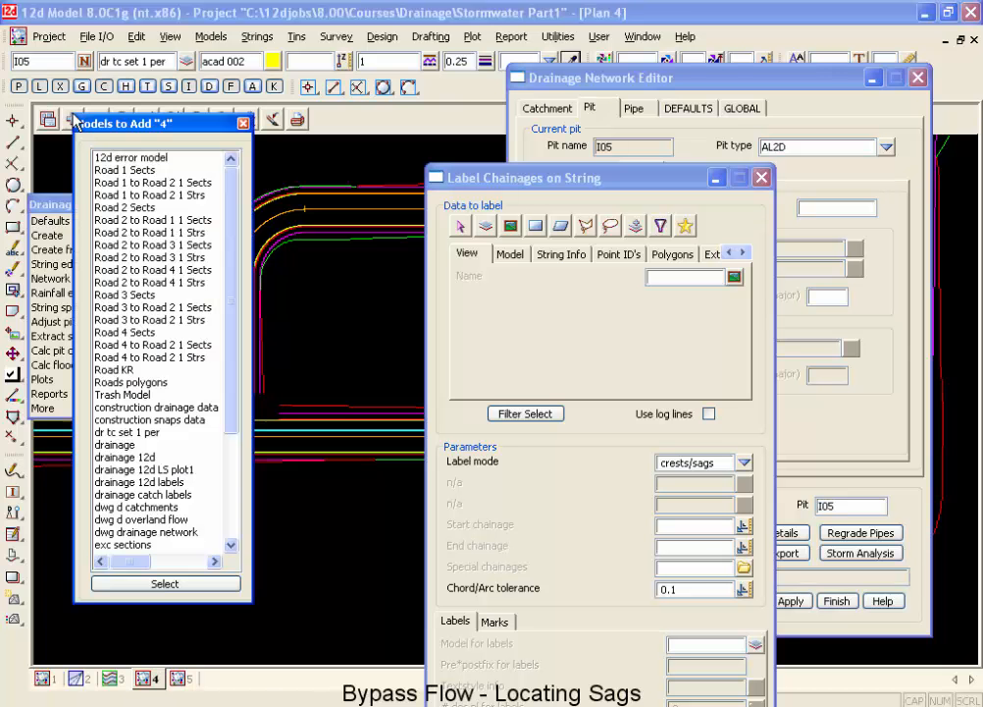
click(116, 169)
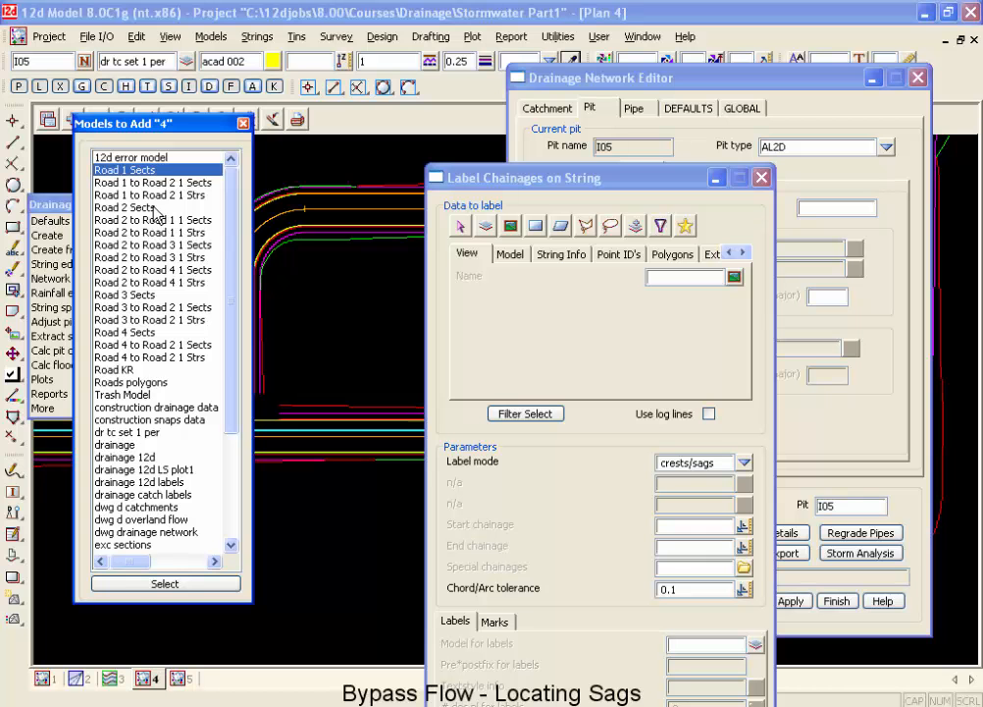
ctrl+click(122, 369)
ctrl+click(124, 359)
ctrl+click(124, 346)
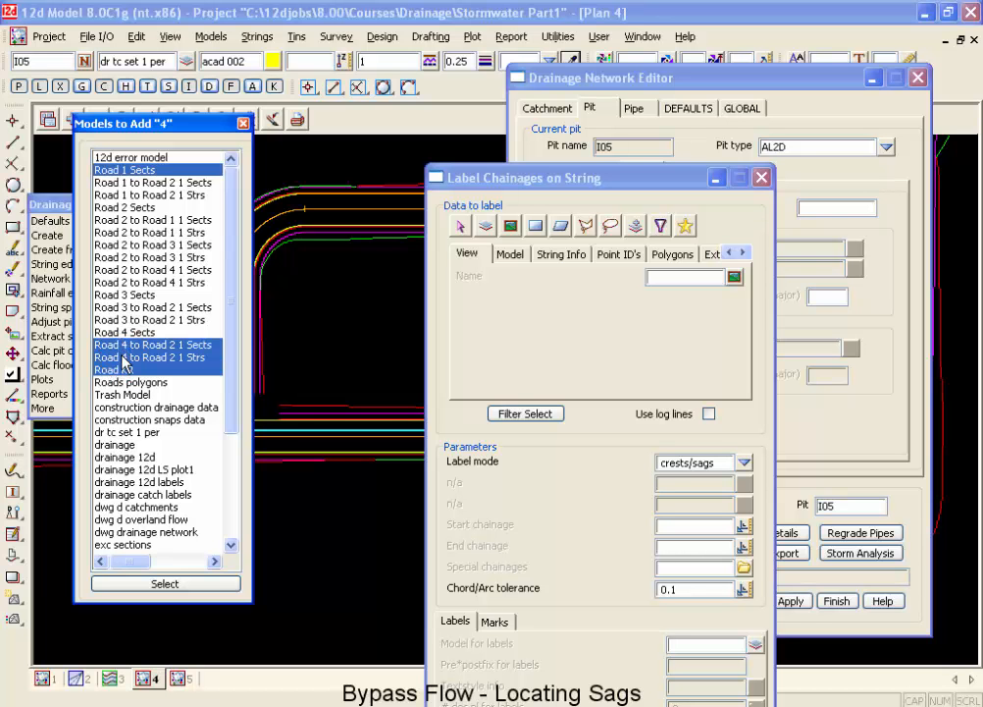
ctrl+click(125, 348)
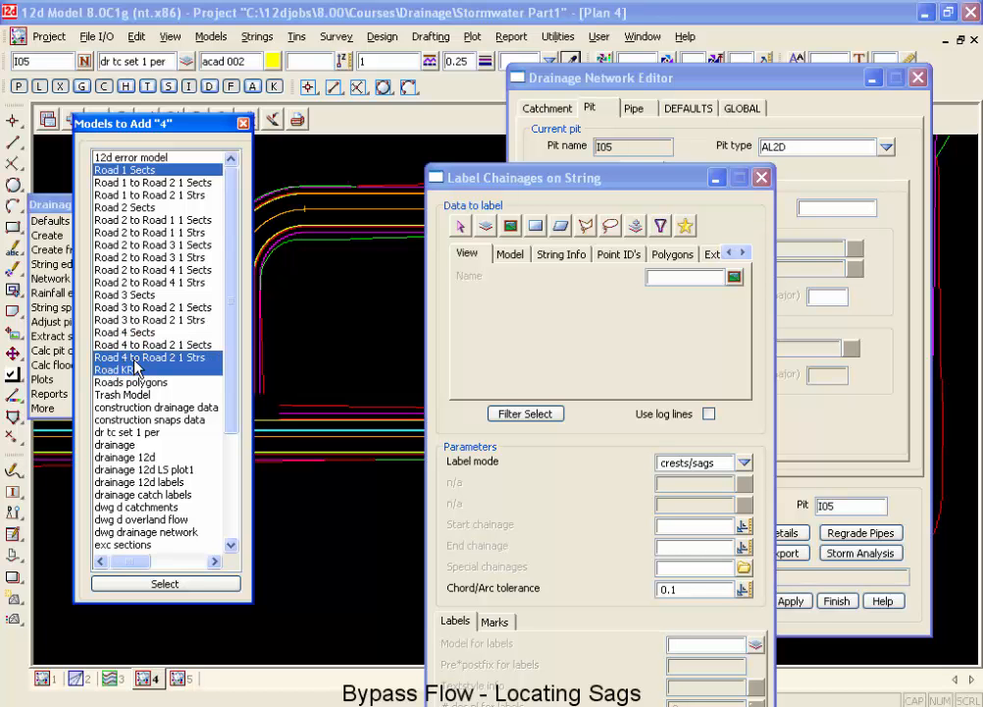
ctrl+click(136, 321)
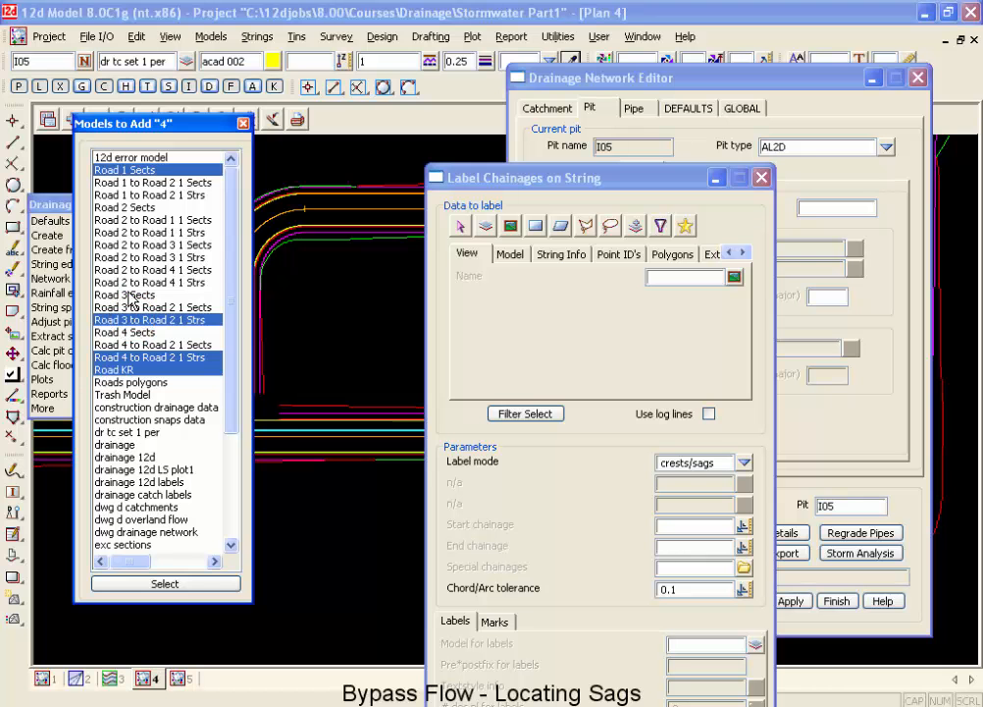
ctrl+click(140, 283)
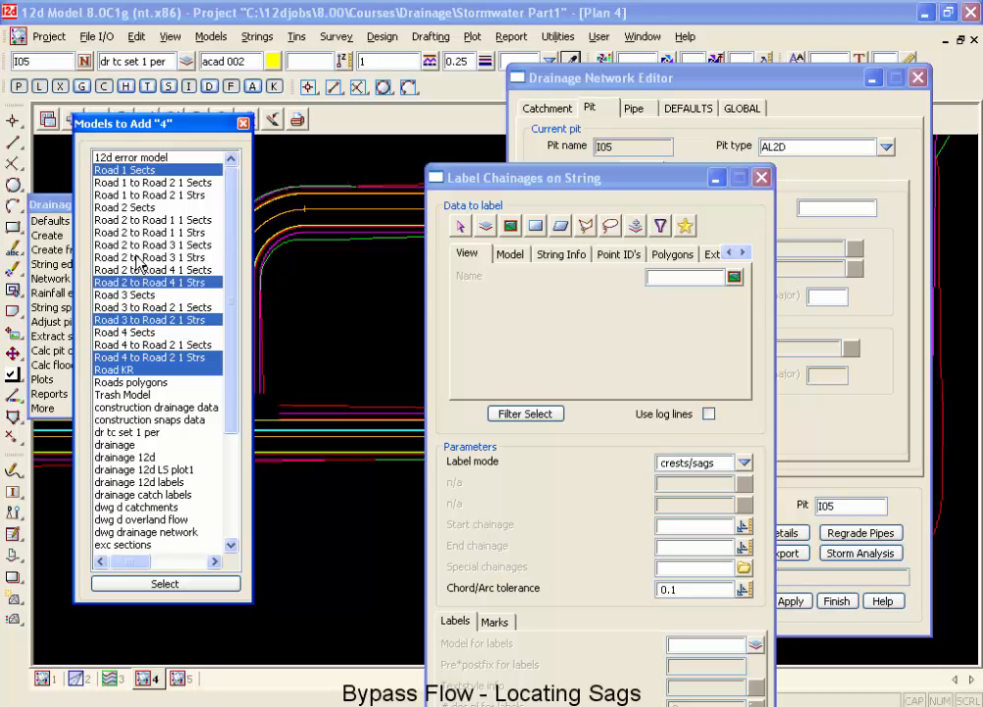
ctrl+click(129, 235)
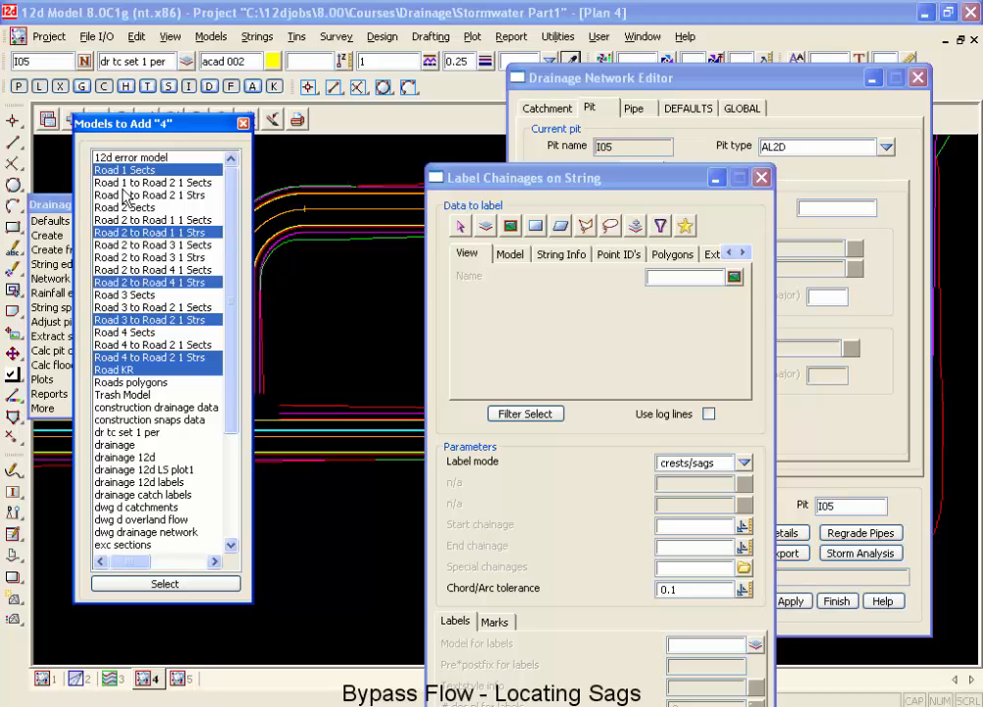
ctrl+click(124, 194)
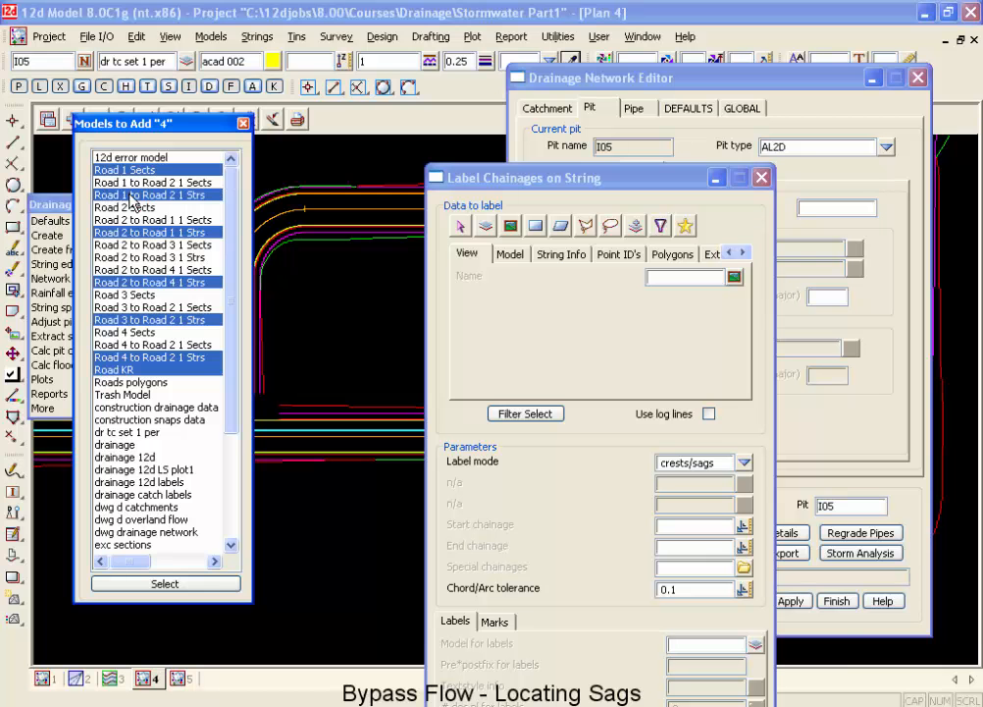
click(220, 582)
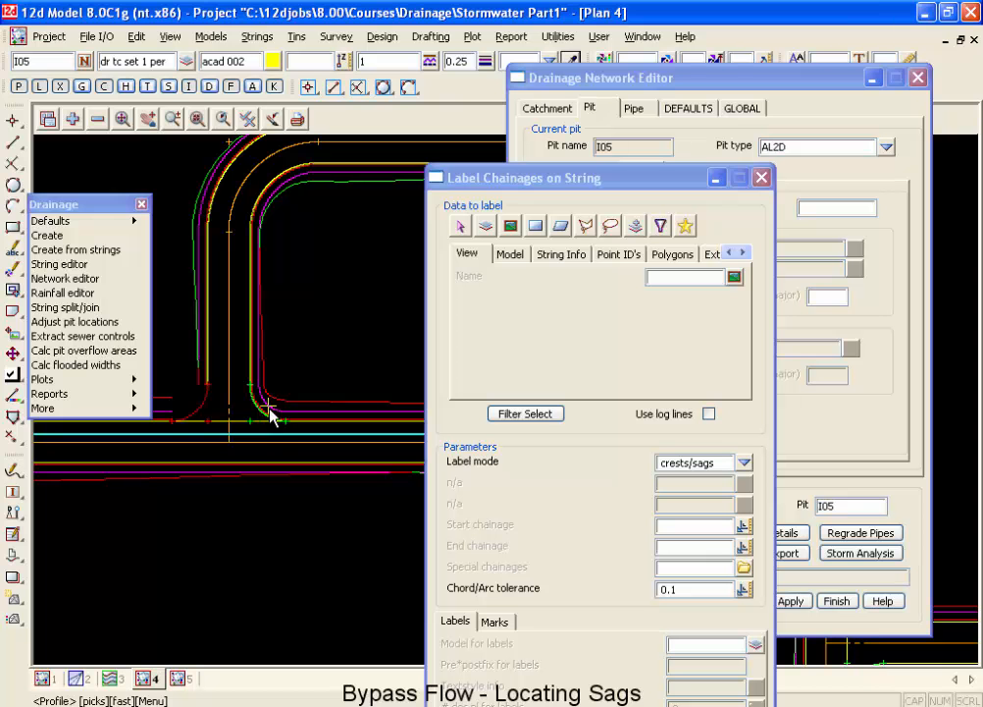
click(73, 119)
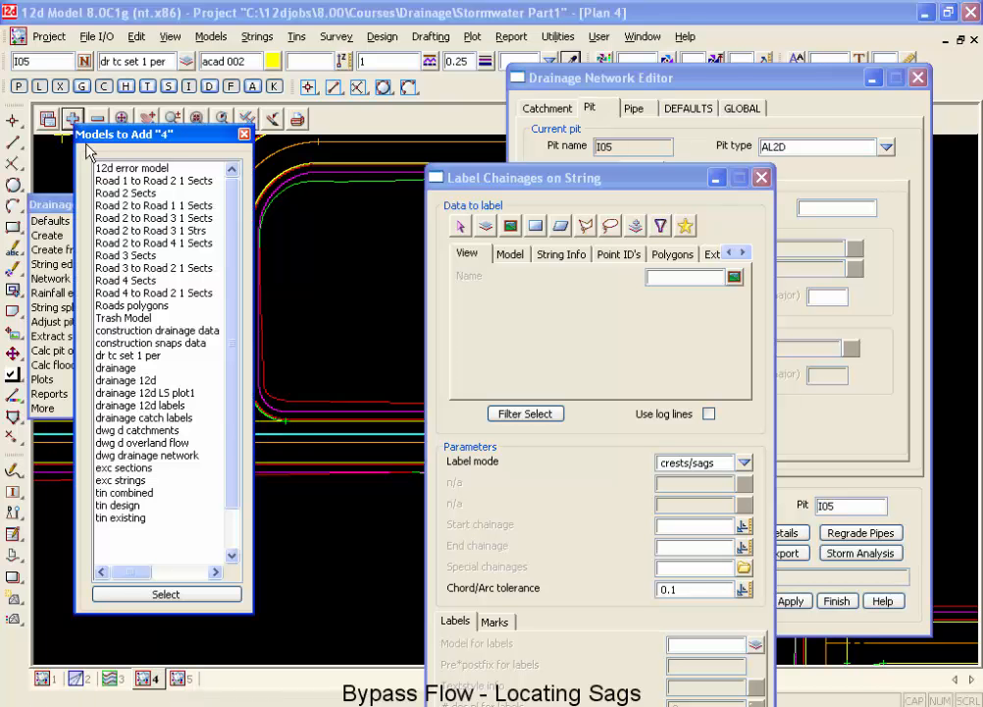
double_click(124, 181)
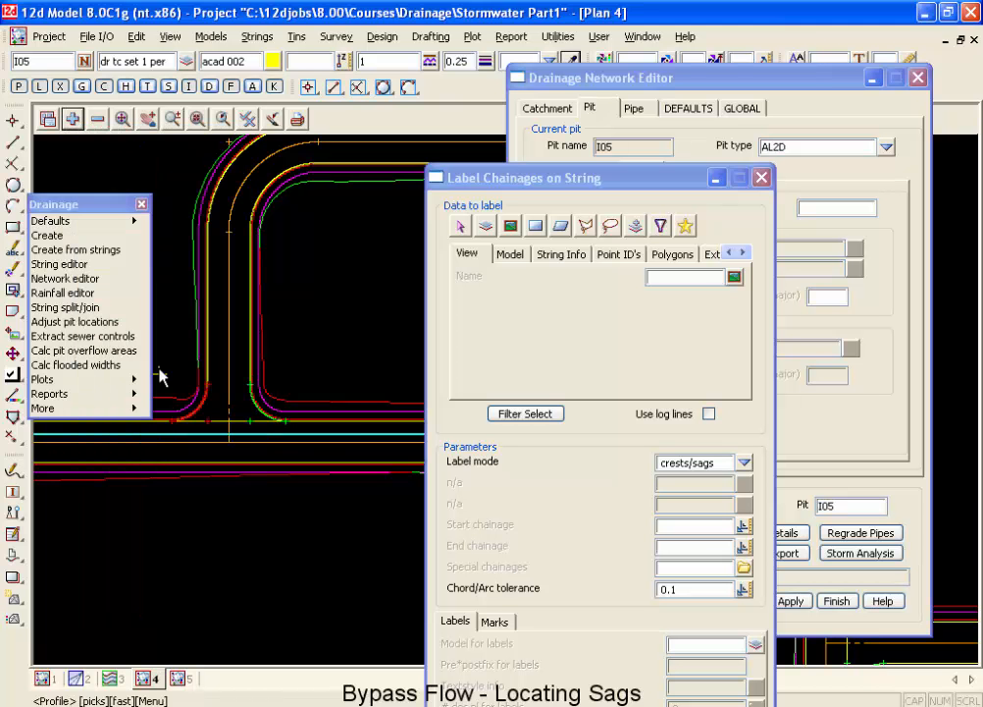
Inquire on the linv strings of Road 2 and the Road 3 to Road 2 kerb return where they meet.
scroll(281, 422, up, 4)
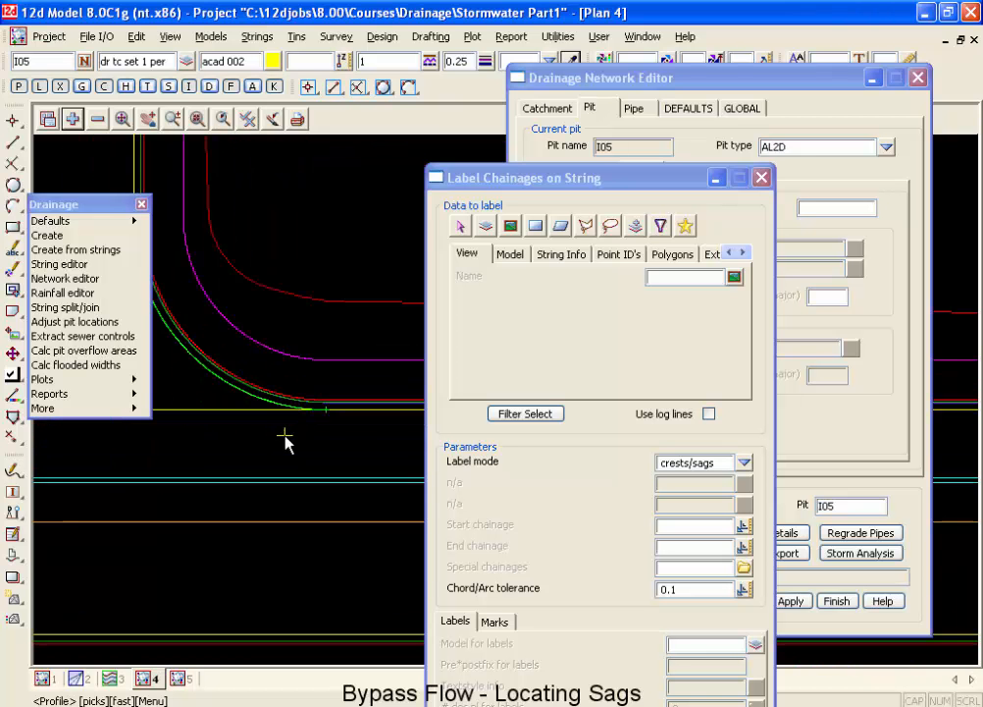
scroll(340, 424, up, 3)
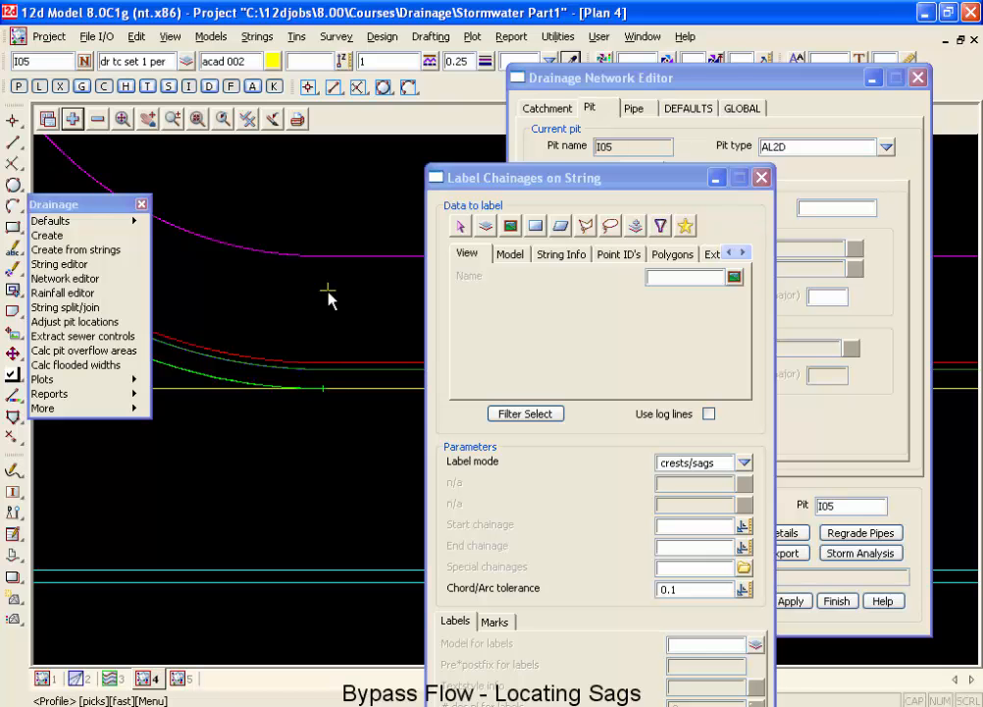
key(F2)
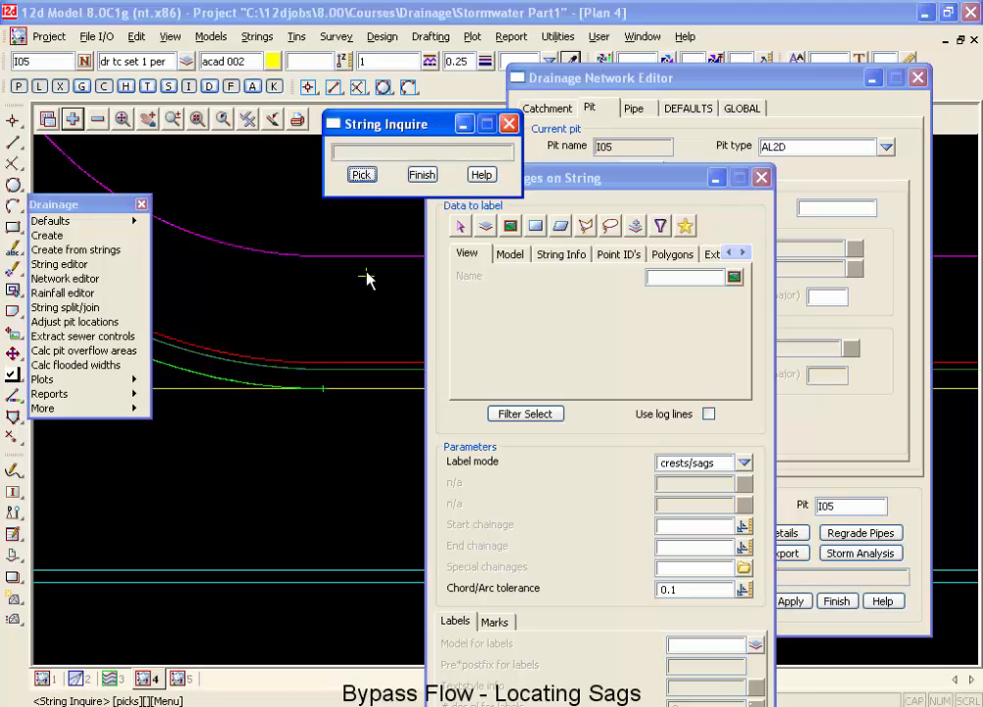
click(344, 384)
click(343, 376)
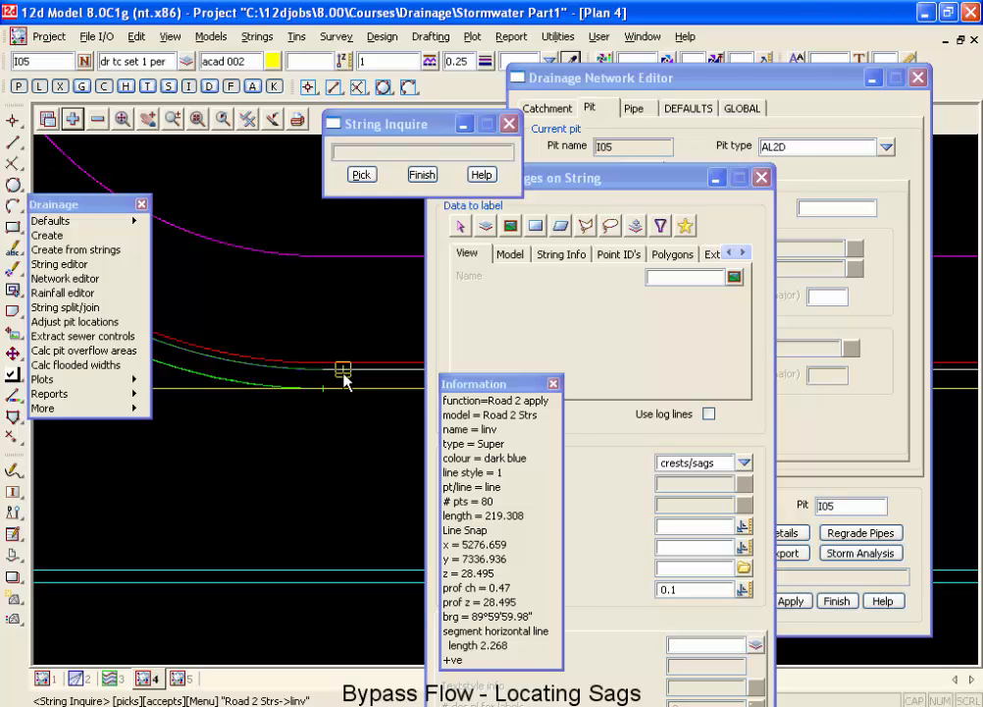
click(241, 373)
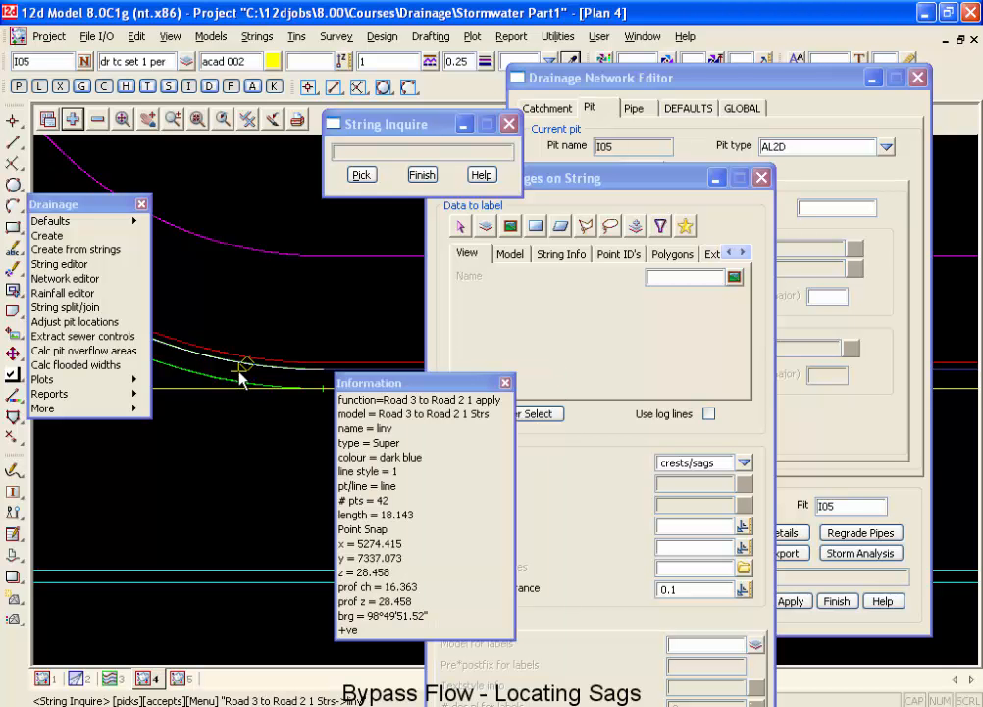
click(257, 367)
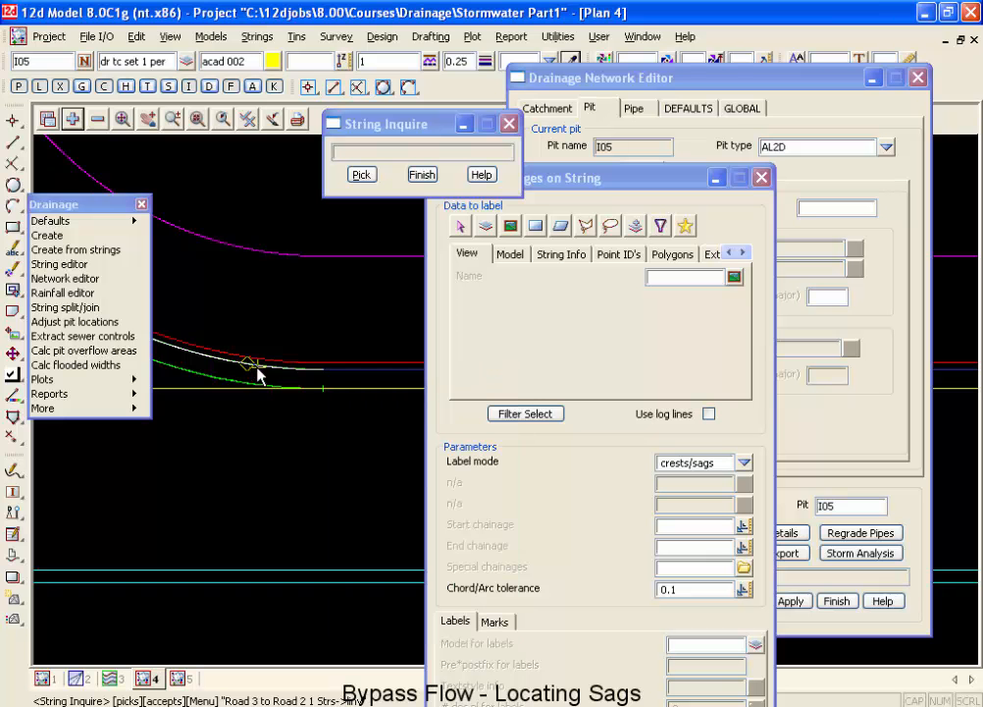
Inquire on the linv string of the Road 2 to Road 3 kerb return across the intersection.
scroll(285, 353, down, 5)
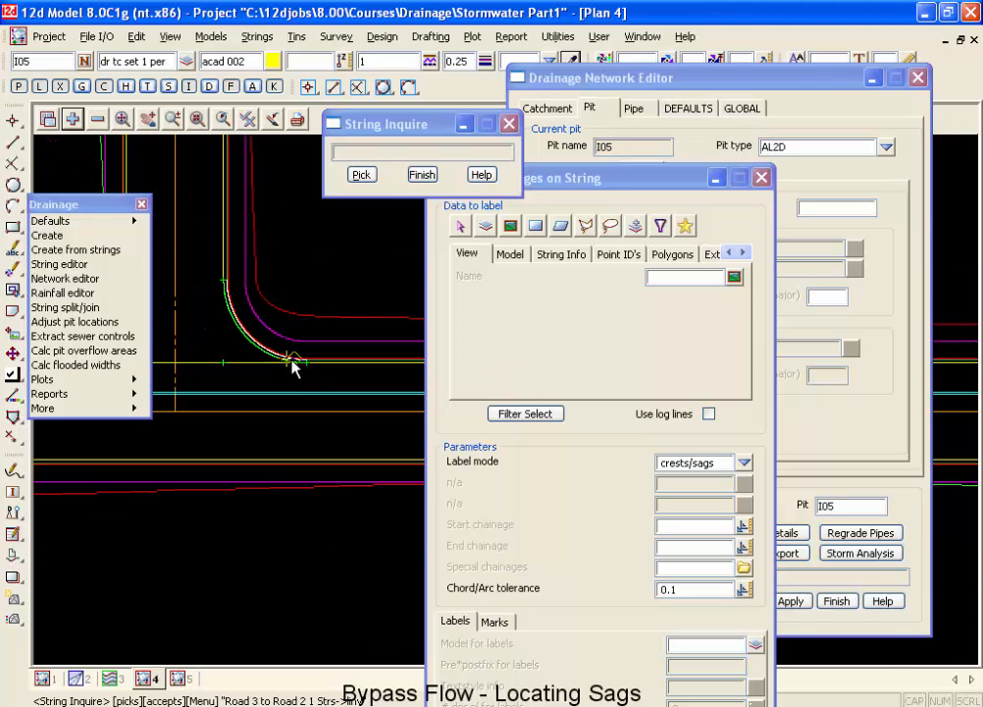
scroll(201, 334, up, 5)
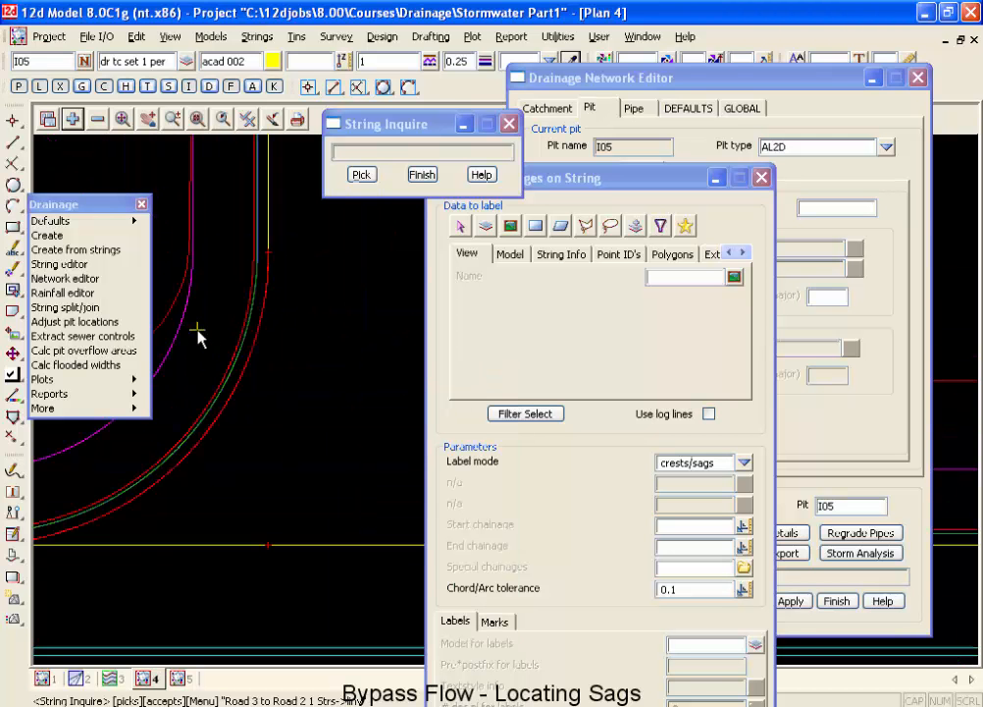
click(255, 366)
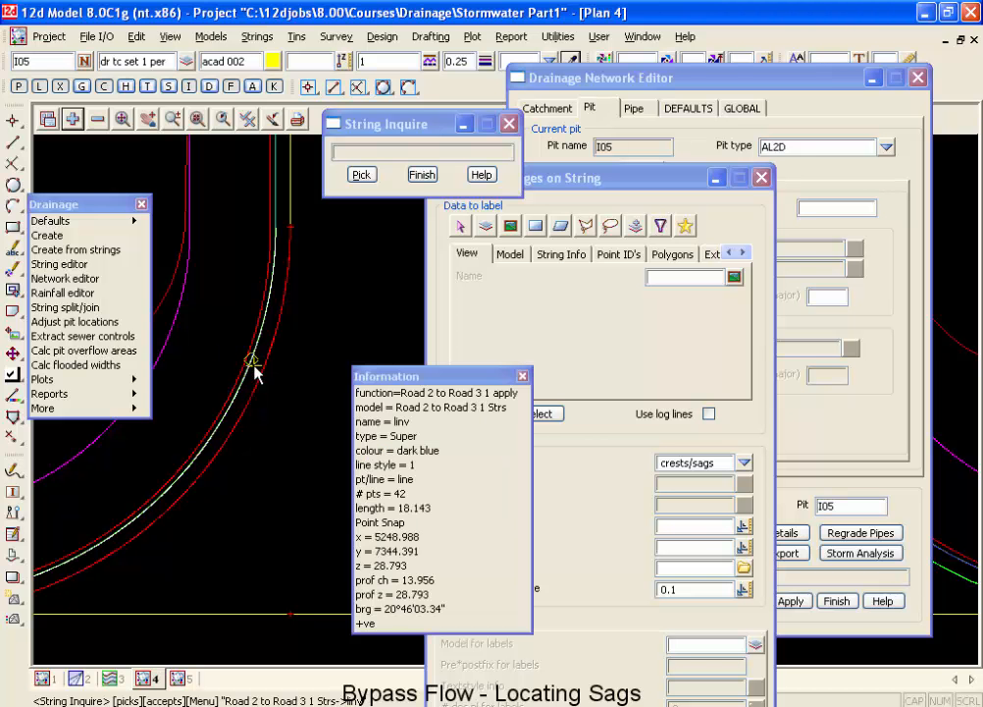
scroll(282, 353, down, 3)
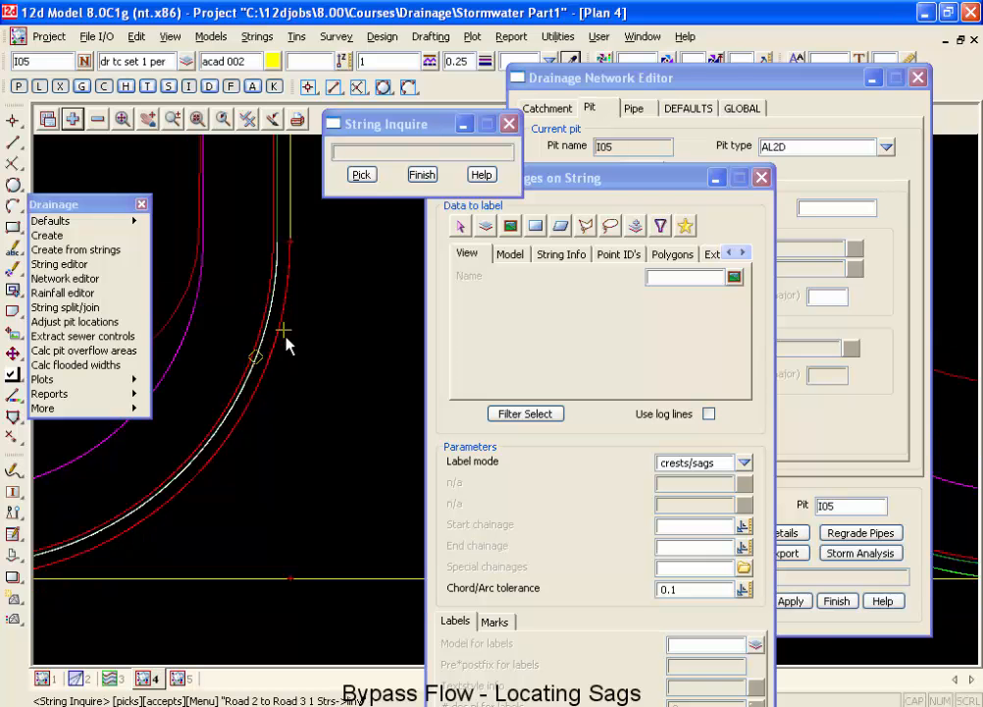
scroll(263, 300, down, 4)
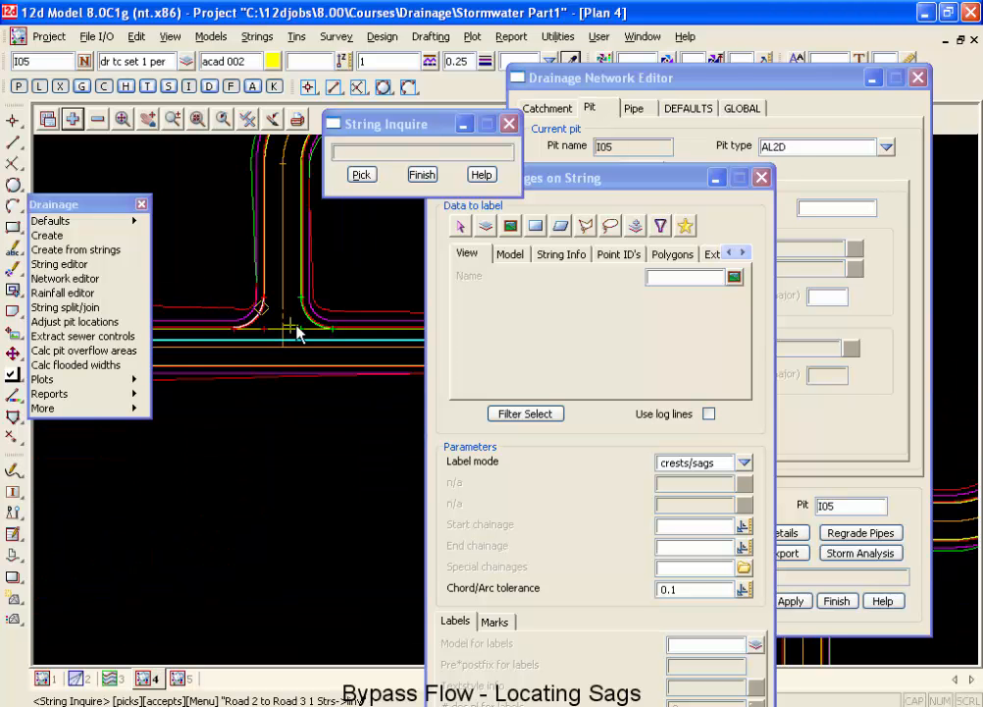
Inquire on the kerb return strings on both sides of the Road 2 and Road 4 intersection.
scroll(271, 353, down, 3)
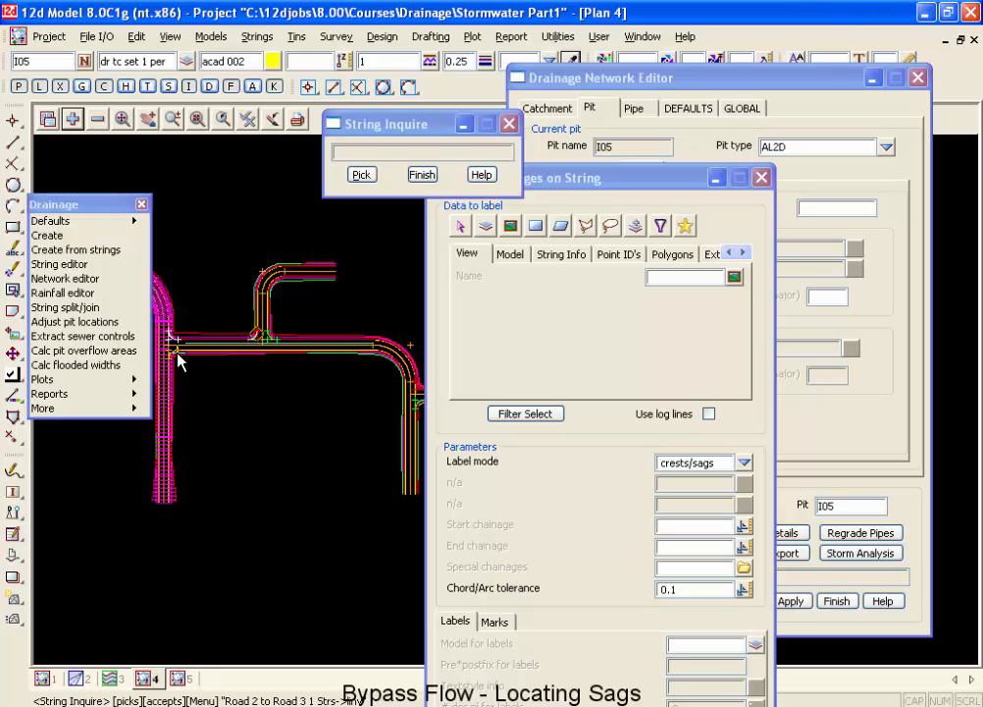
scroll(354, 390, up, 3)
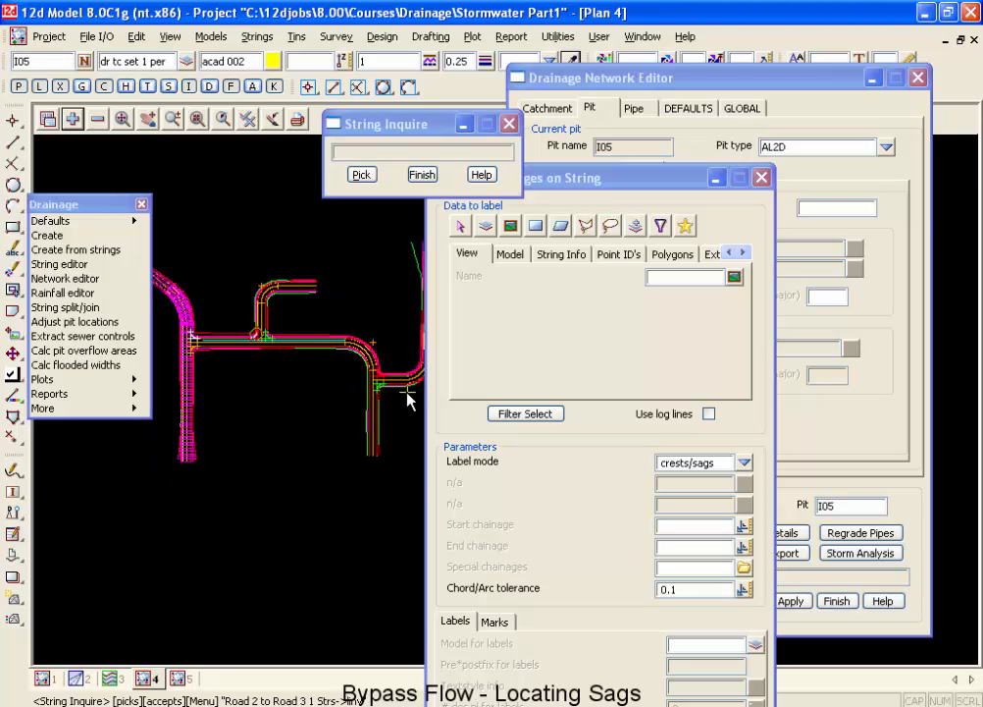
scroll(365, 397, up, 3)
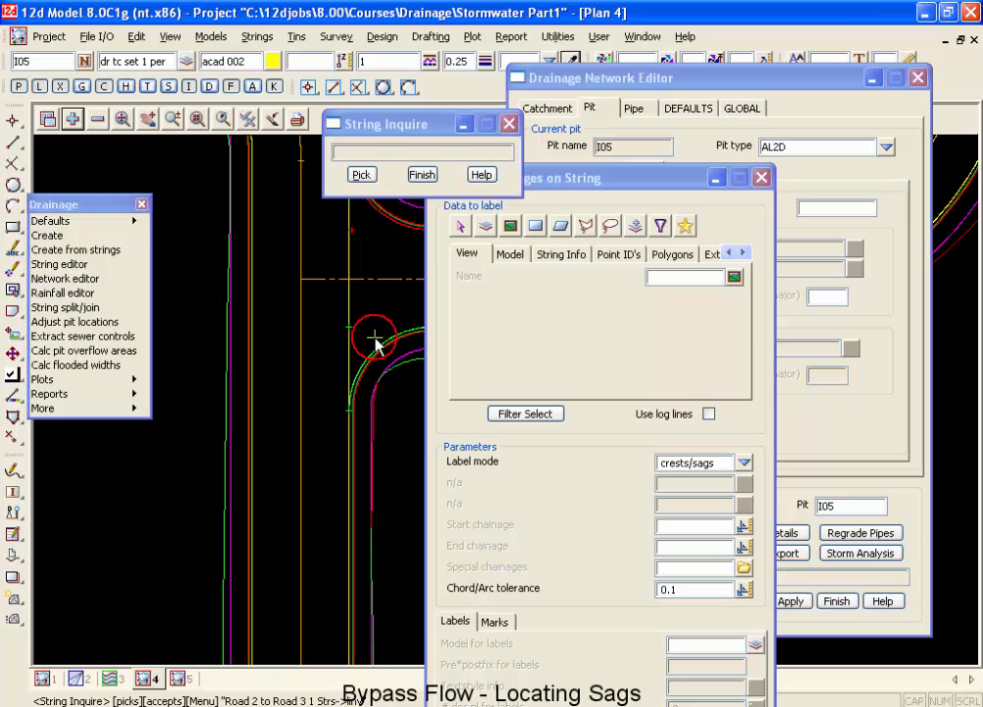
click(377, 341)
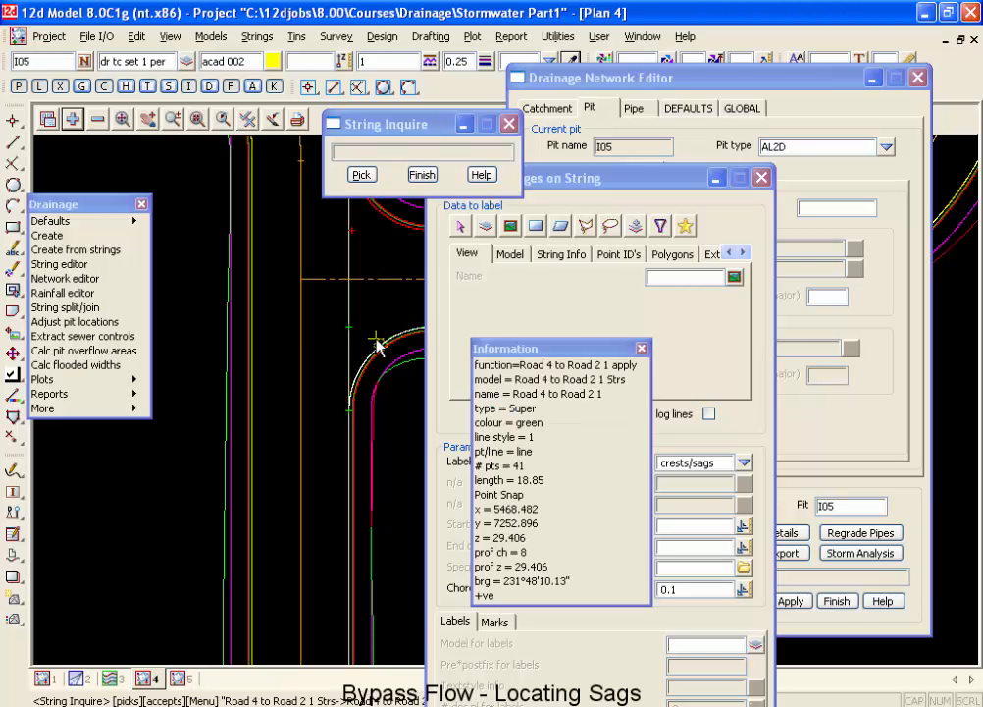
click(381, 352)
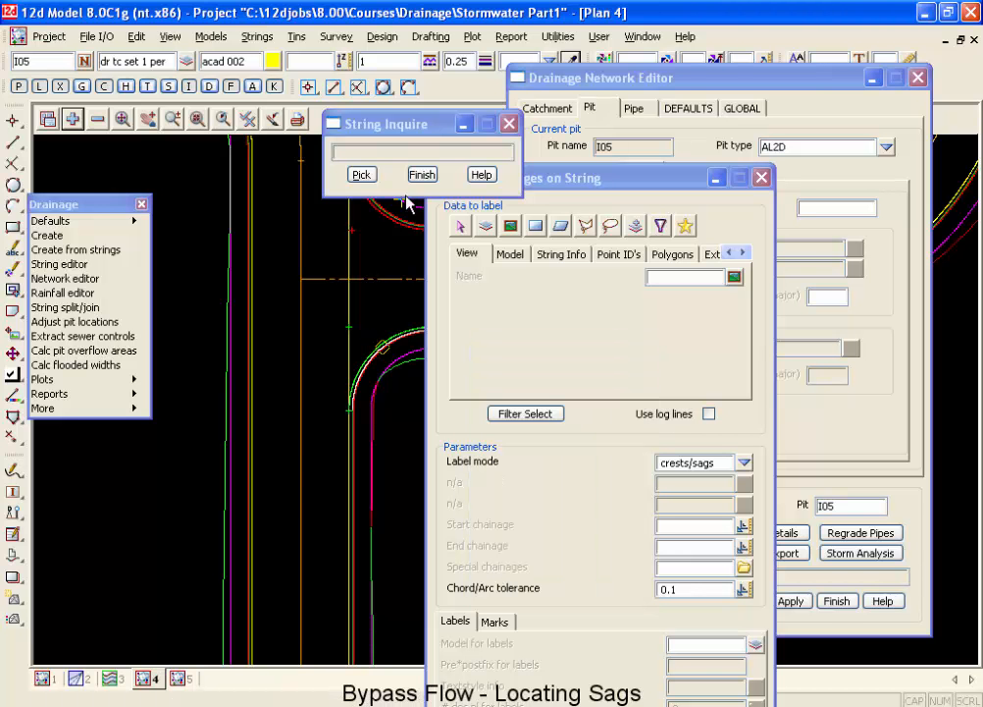
click(404, 227)
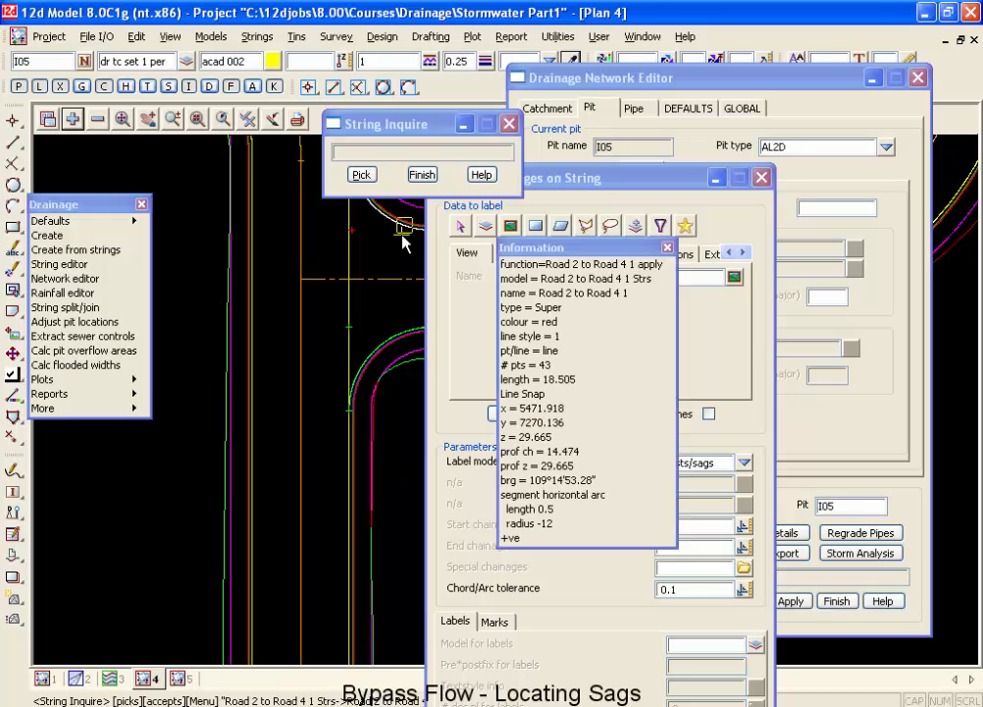
click(403, 232)
Set view 4 as the filter's view for the chainage label data.
scroll(333, 402, down, 5)
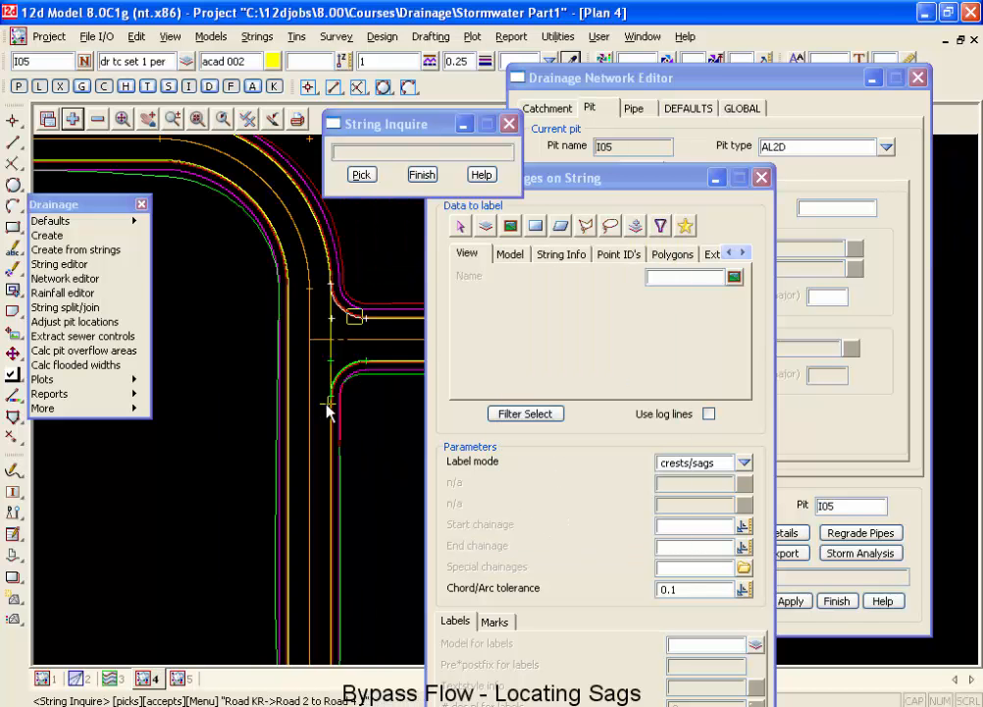
scroll(365, 386, down, 2)
scroll(199, 352, up, 5)
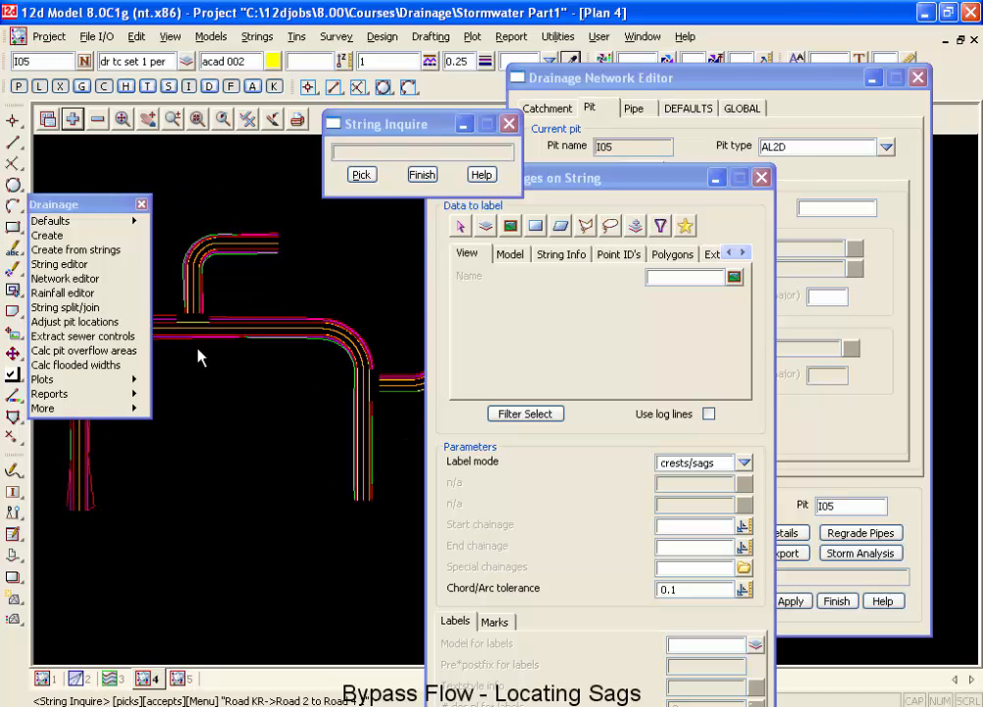
scroll(210, 327, up, 3)
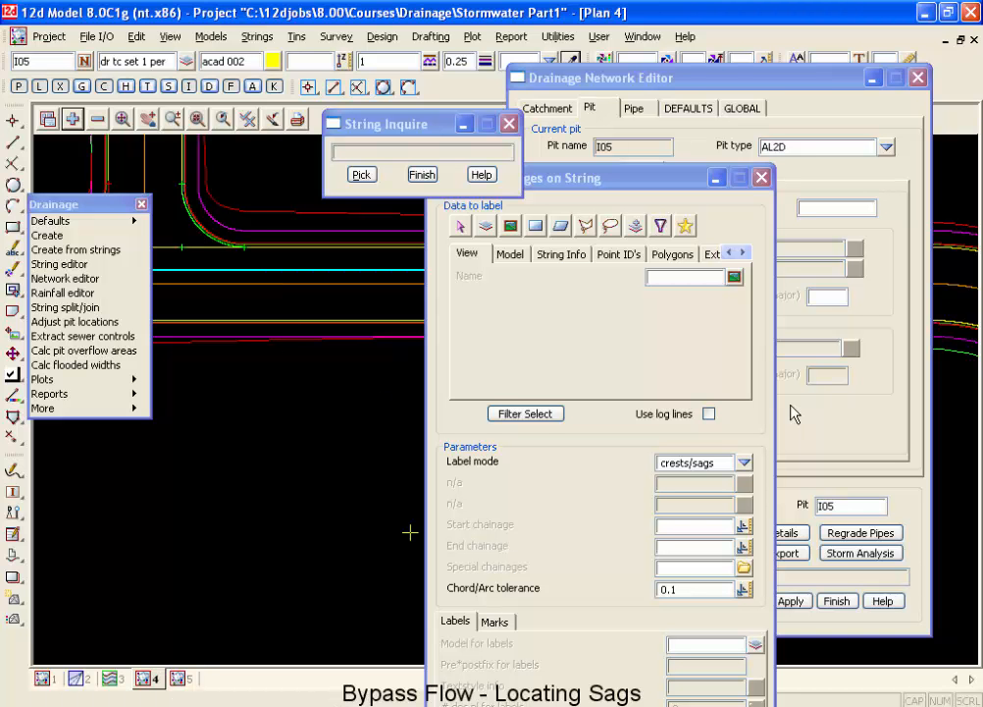
click(735, 278)
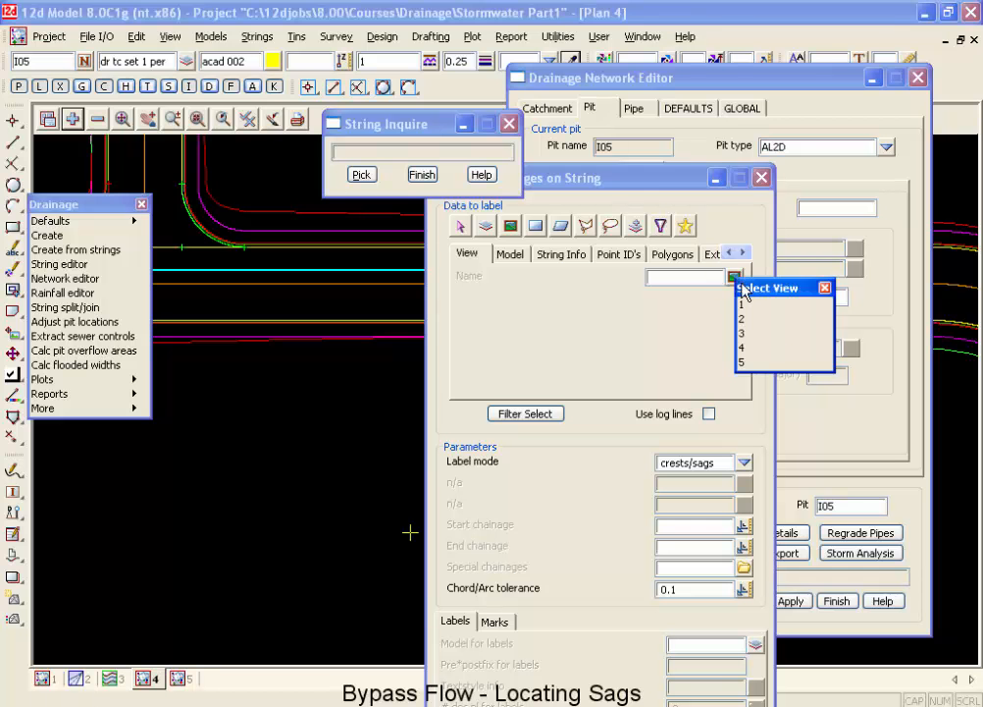
click(765, 347)
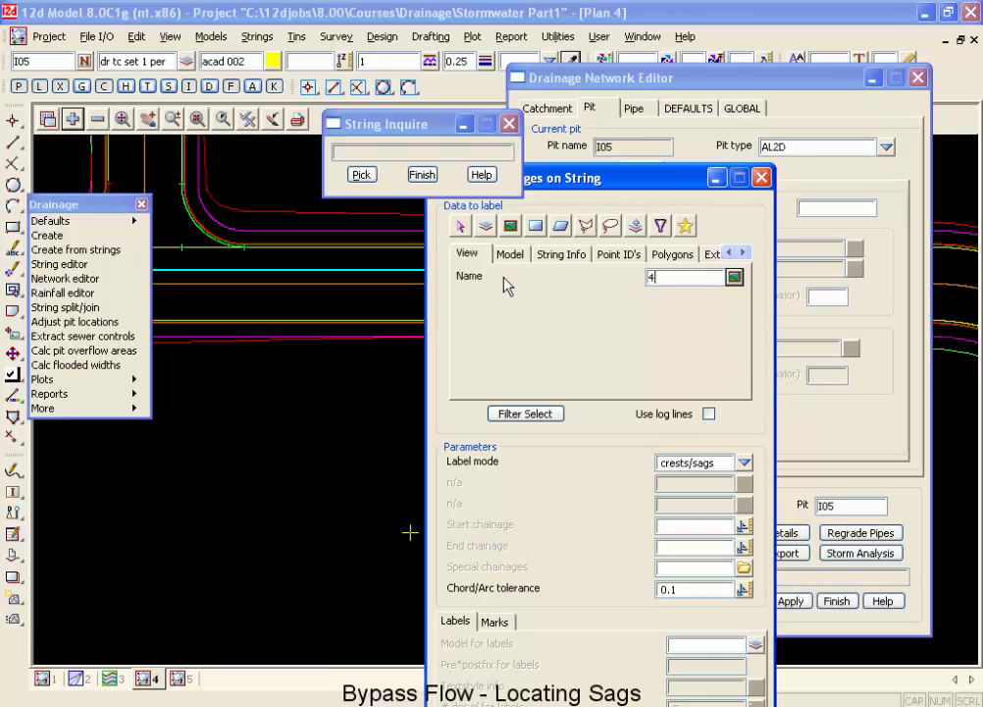
Filter the data to label by string info, limiting it to strings named *inv.
click(546, 257)
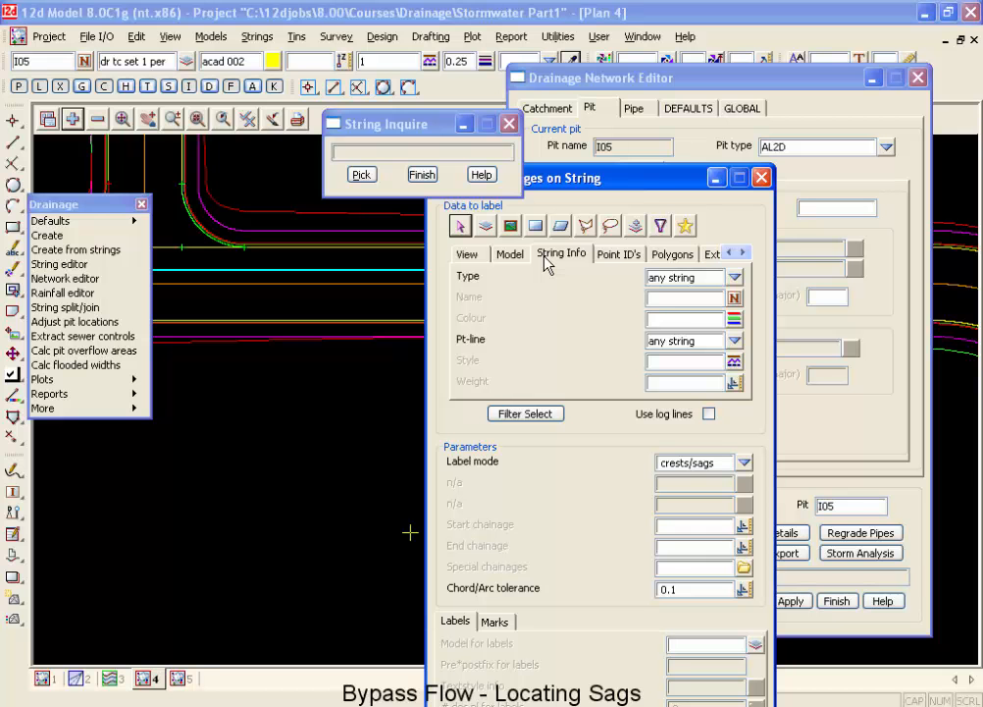
click(675, 300)
text(*)
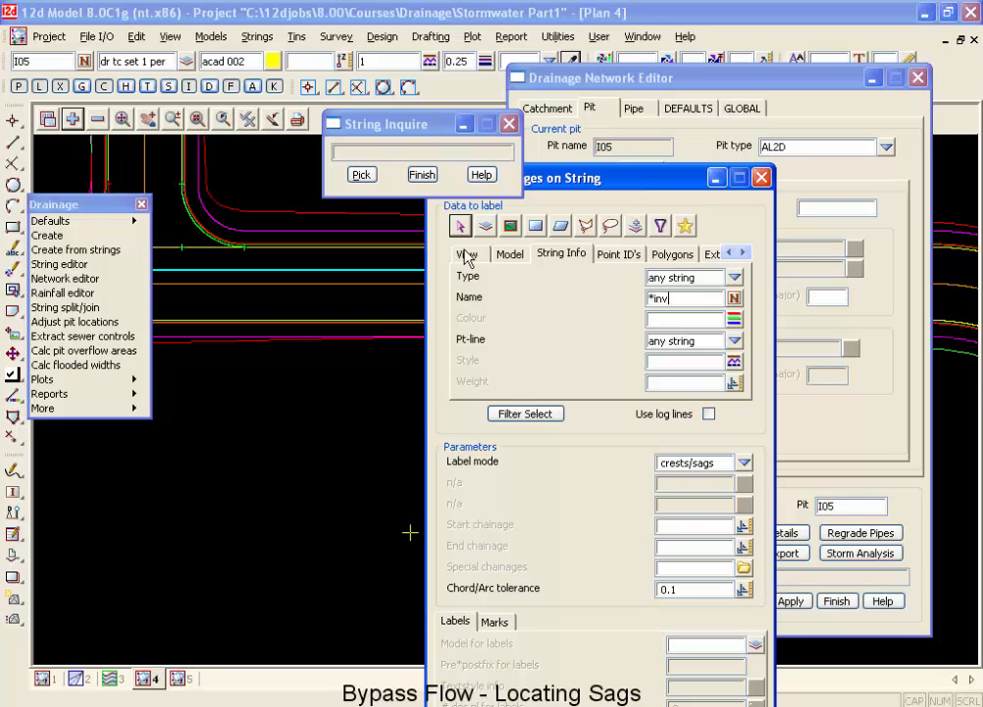
Set the model for labels to dr crests and sag, with heights labelled and chainages turned off.
click(413, 181)
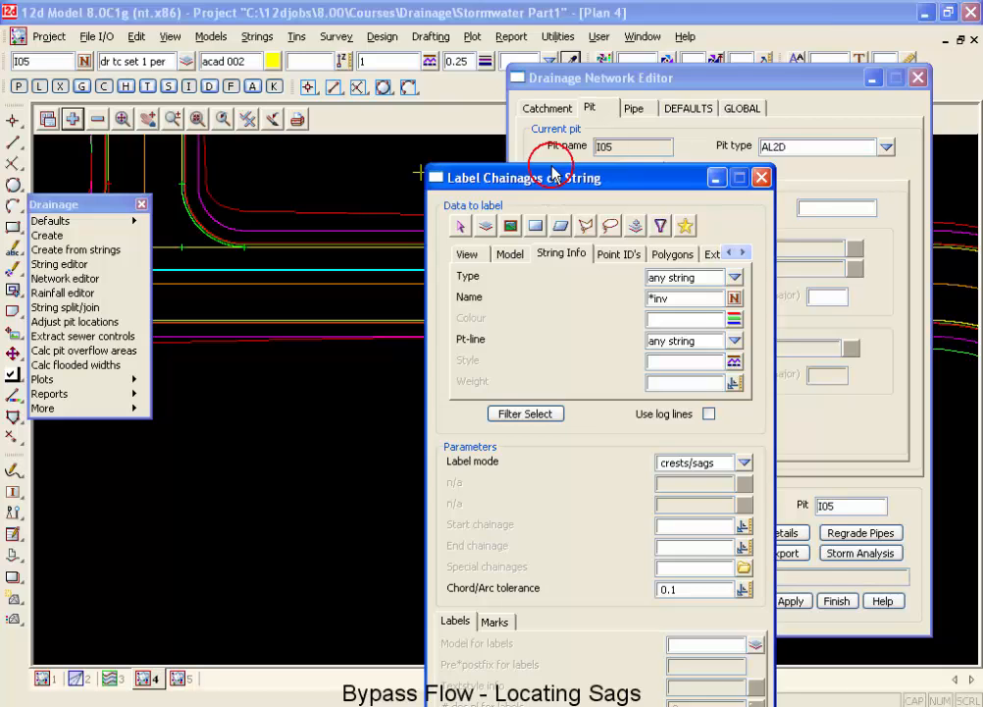
drag(547, 184, 610, 32)
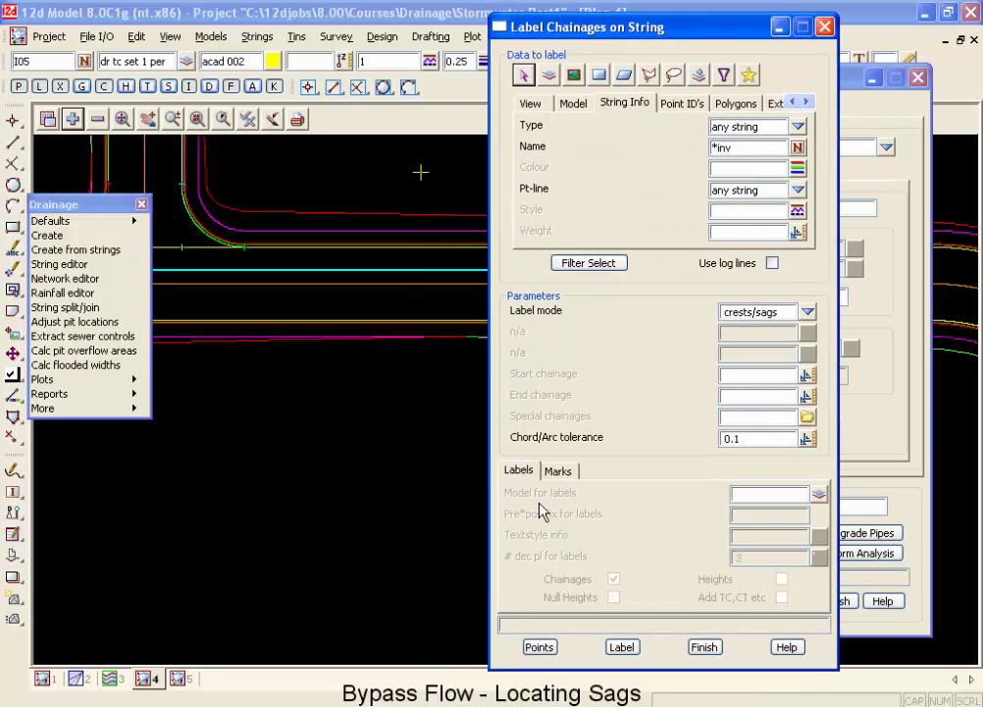
click(775, 492)
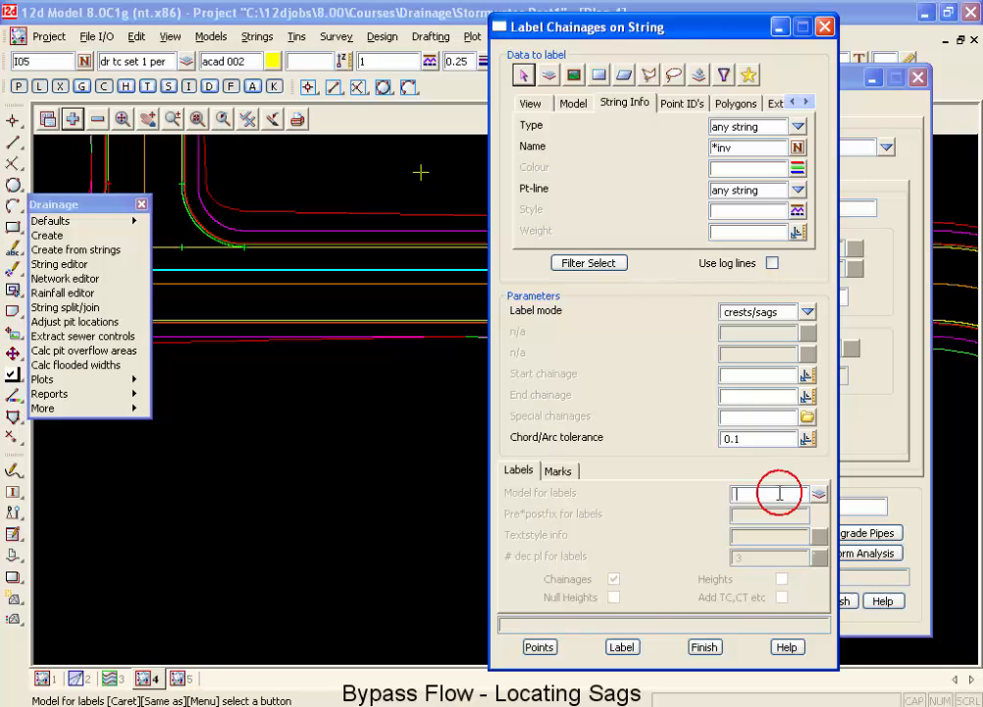
text(dr cres)
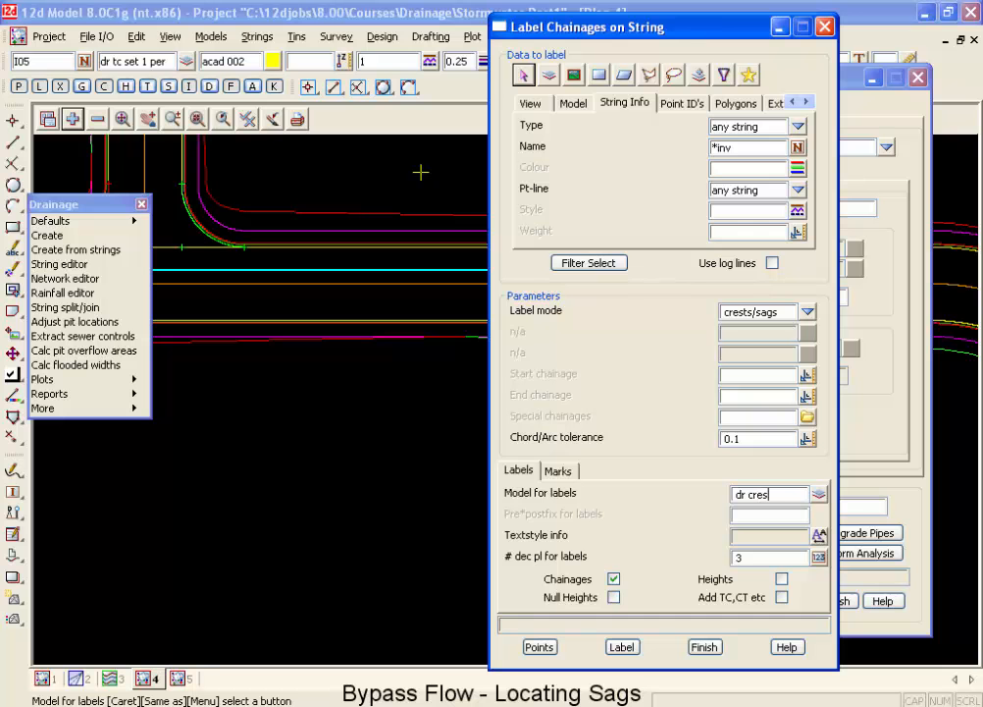
text(ts and sag)
key(Return)
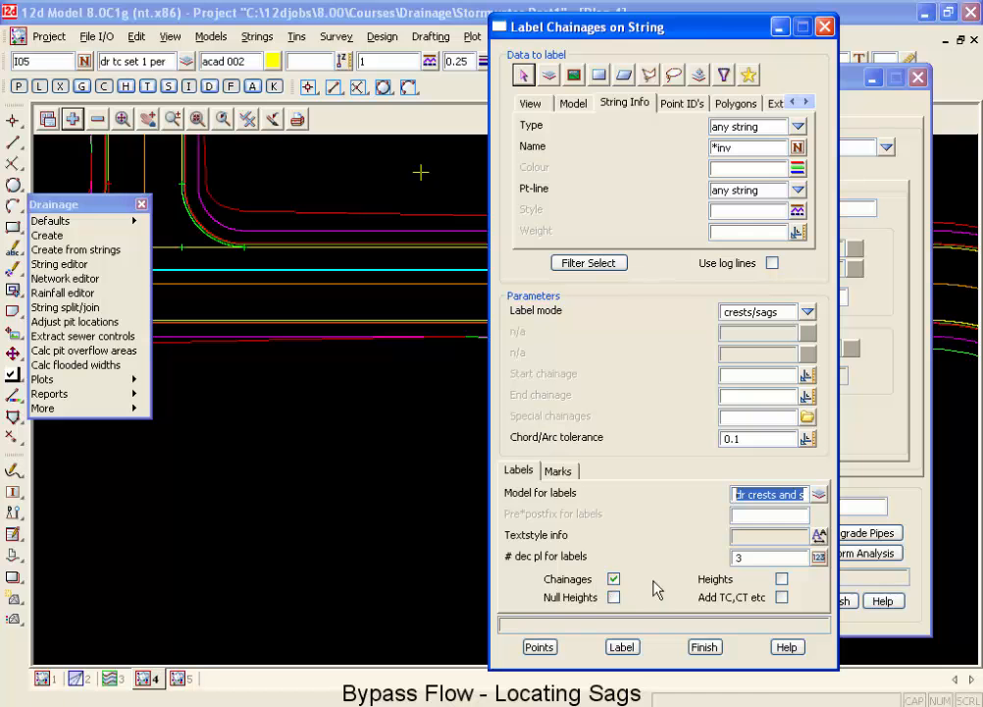
click(781, 579)
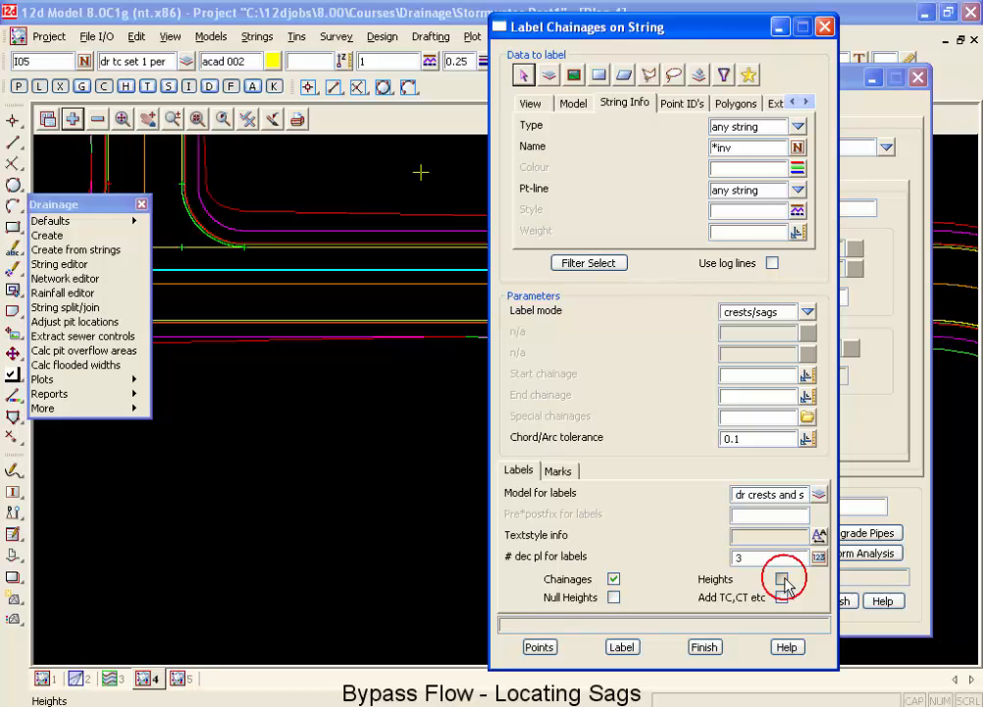
click(615, 579)
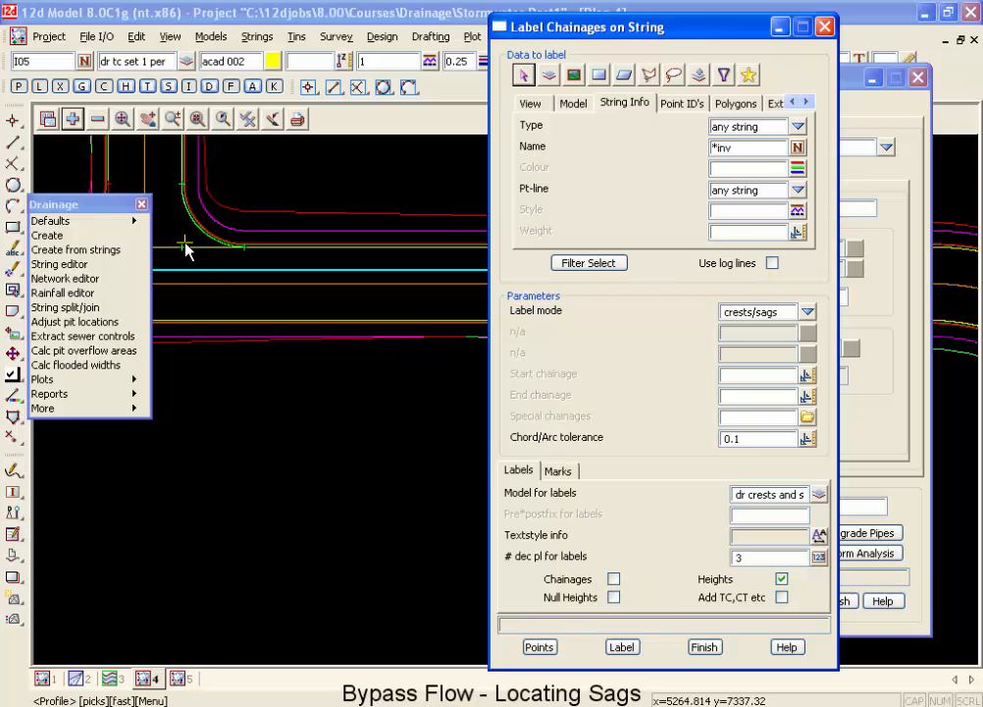
Set the marks to model dr crests and sag, using centred ticks of size 10.
click(558, 471)
click(761, 498)
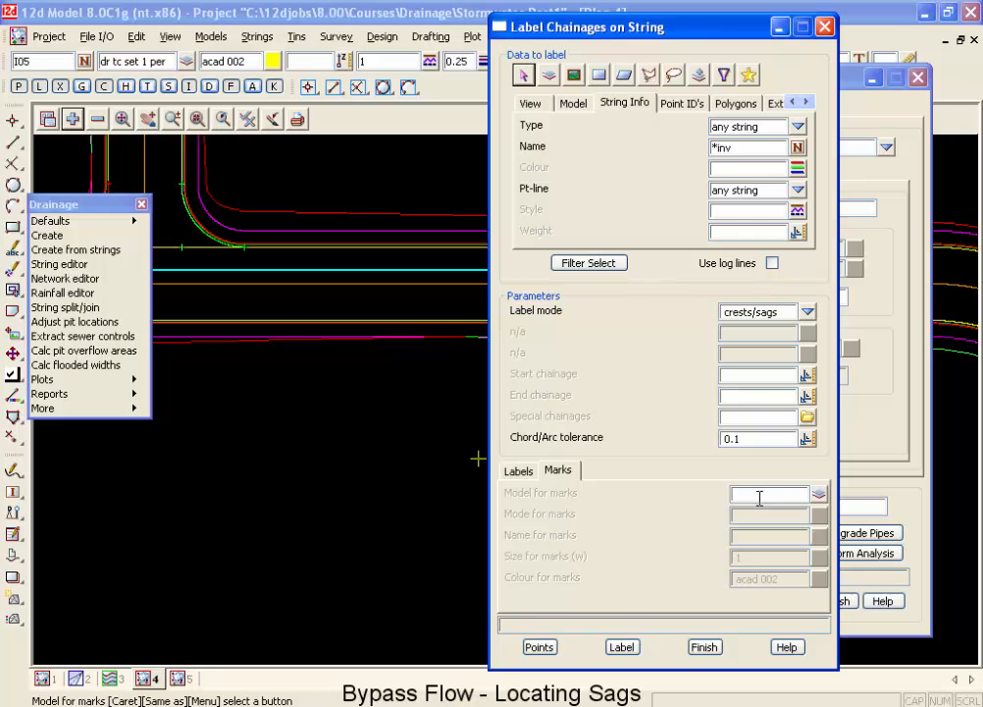
text(crests and sag)
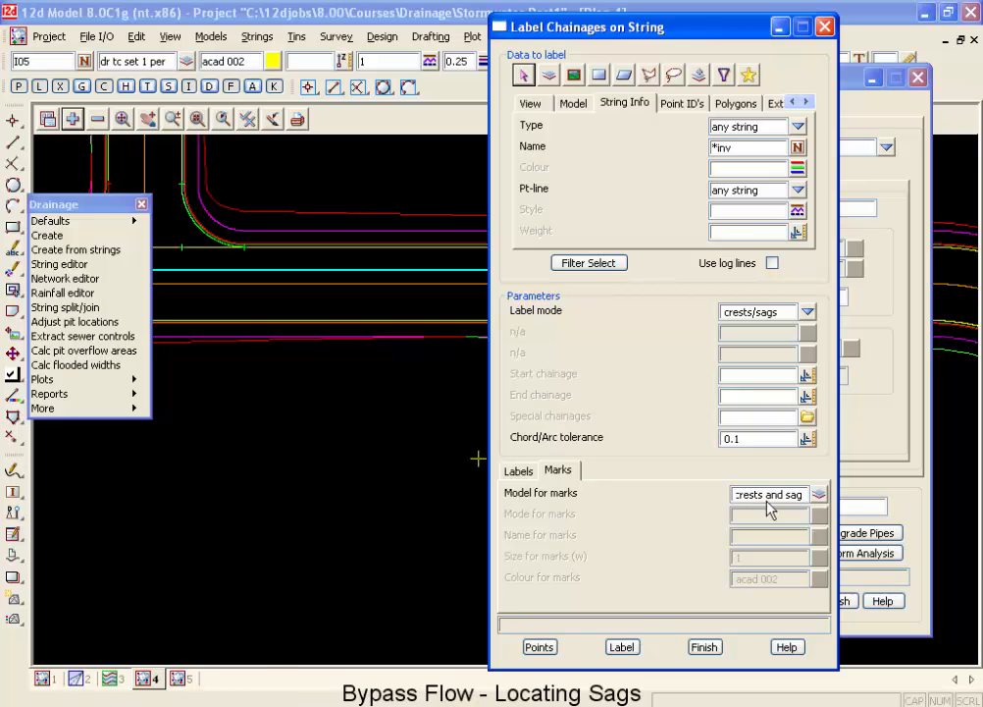
key(Return)
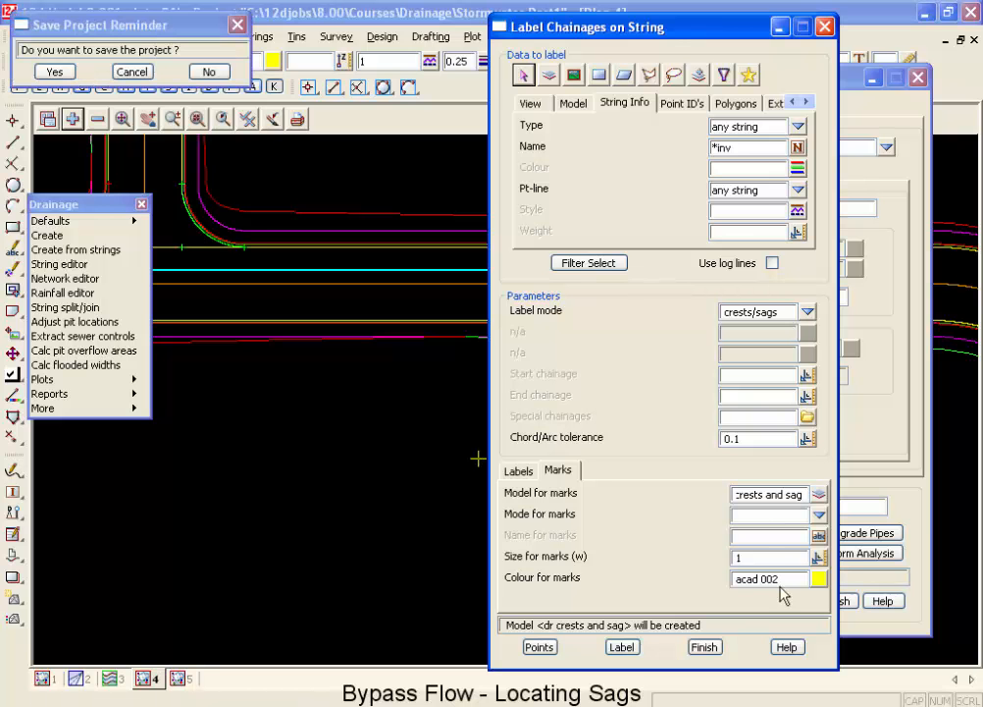
click(818, 516)
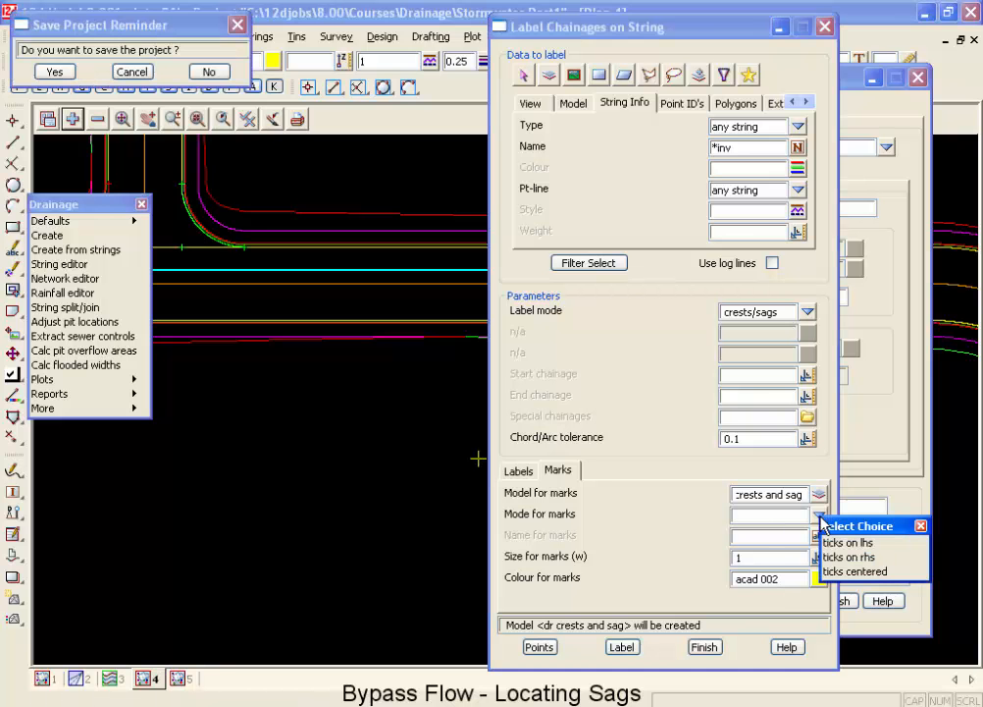
click(839, 572)
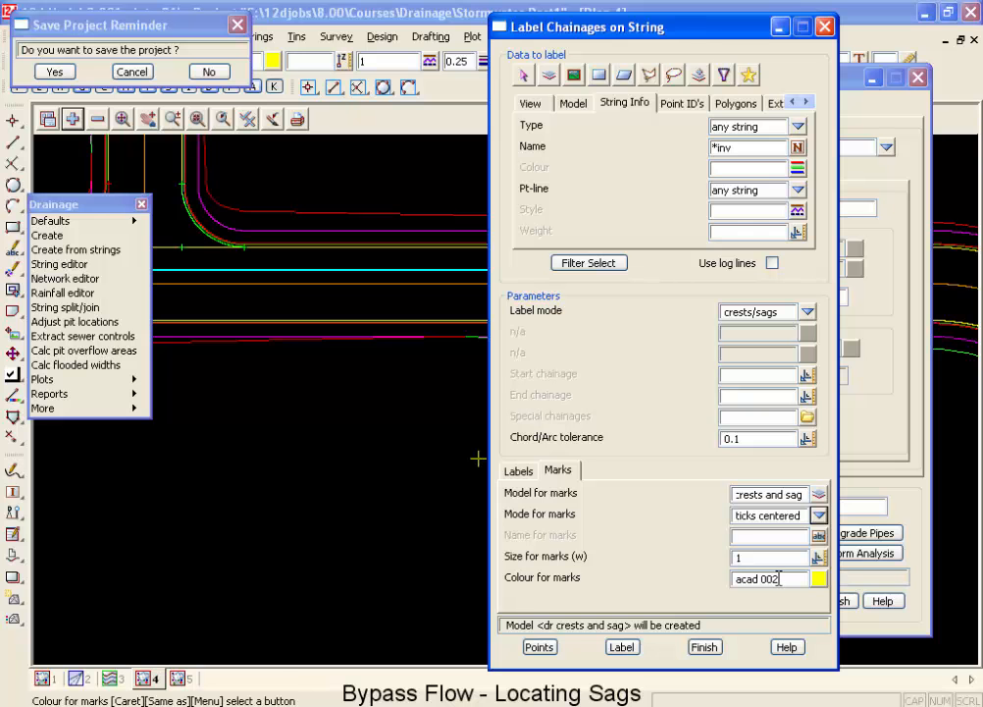
click(750, 558)
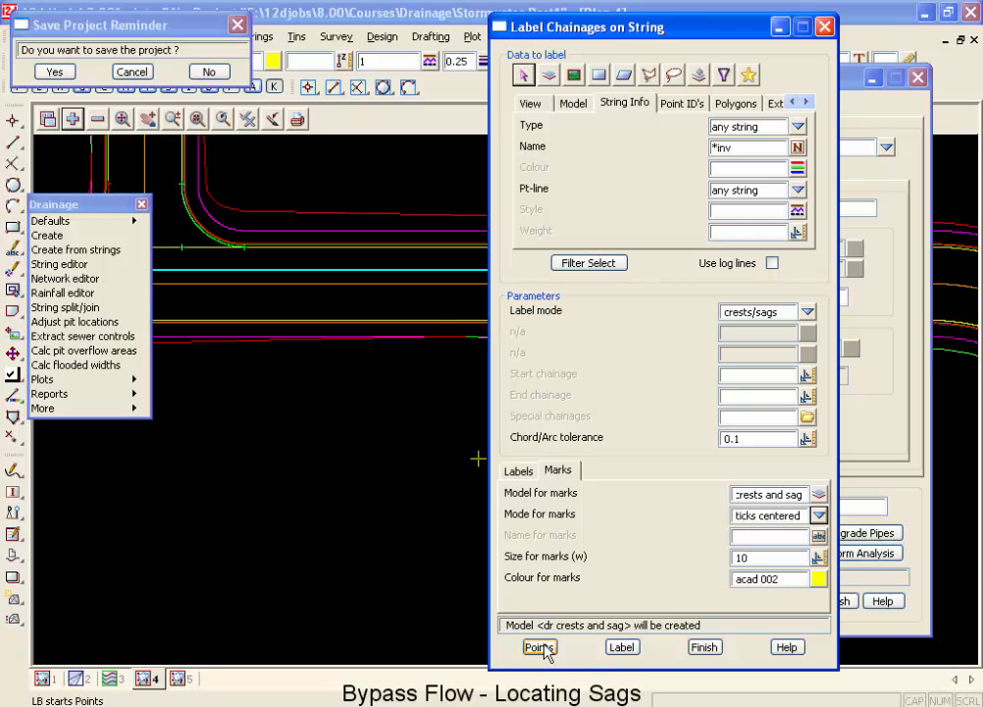
Set the label text style to Arial 4 centre and label the crests and sags on the filtered strings.
click(618, 648)
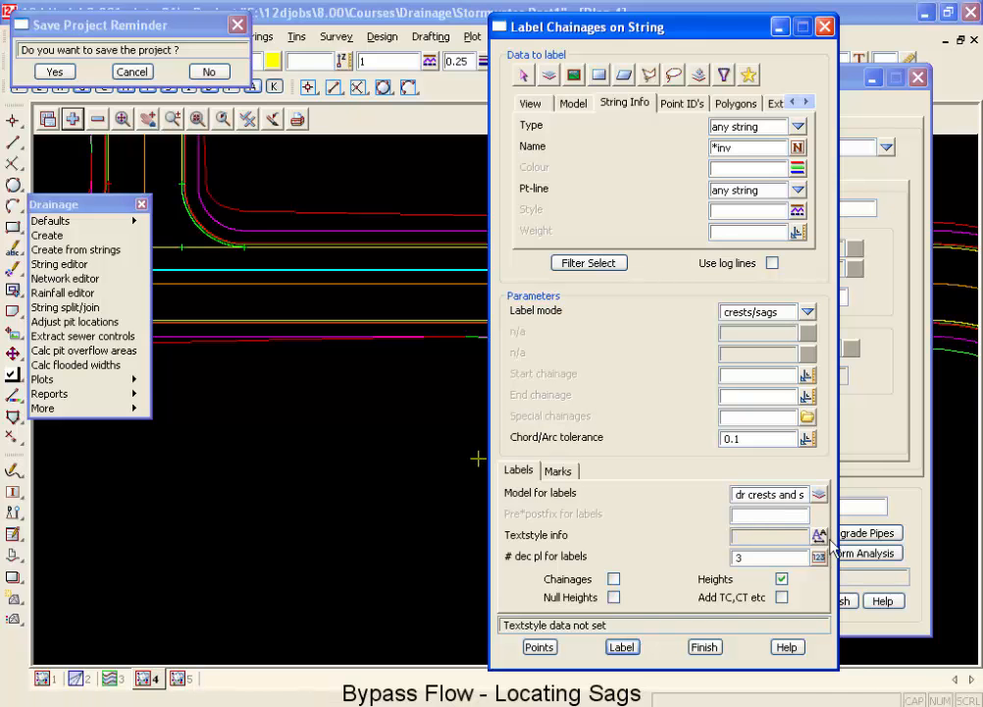
click(825, 537)
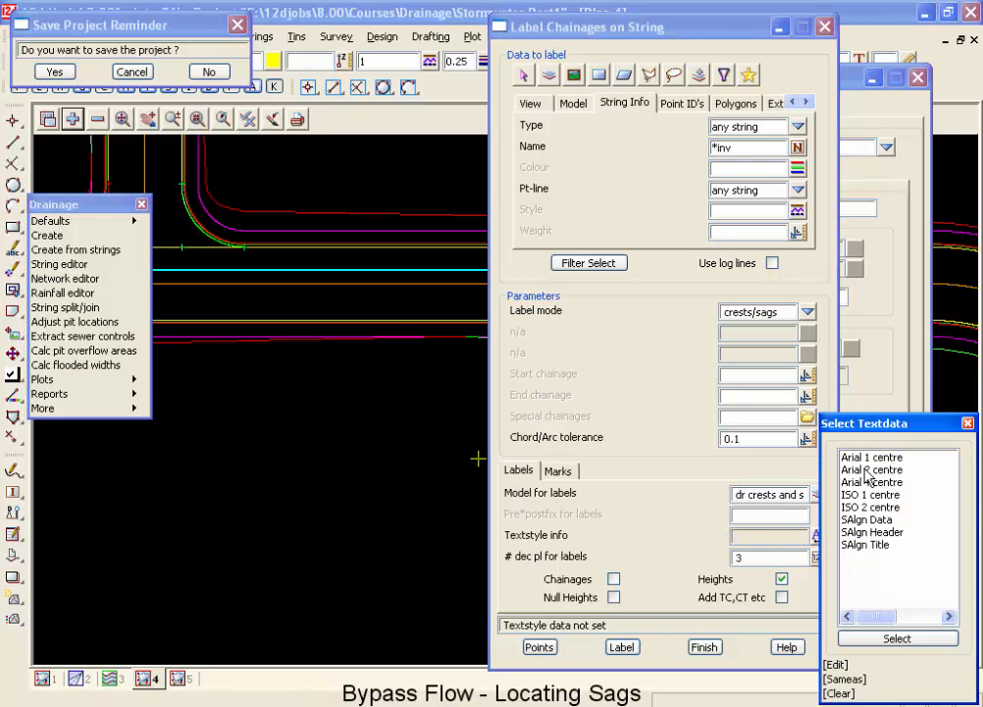
double_click(880, 482)
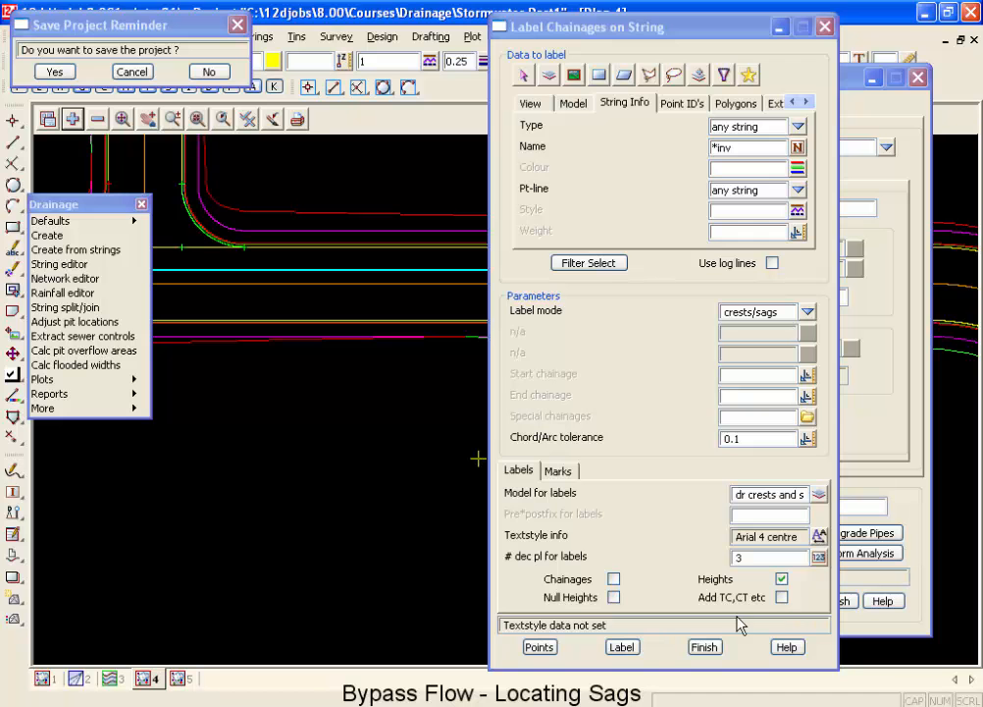
click(623, 648)
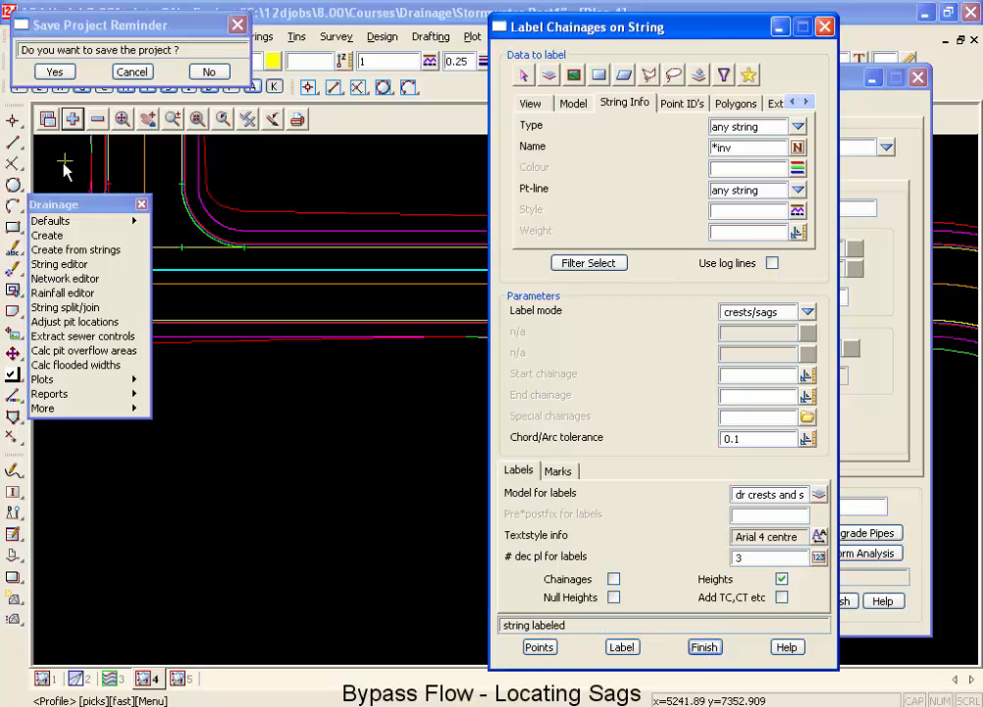
Add the dr crests and sag model to view 4 and check the sag label at the kerb return.
click(72, 119)
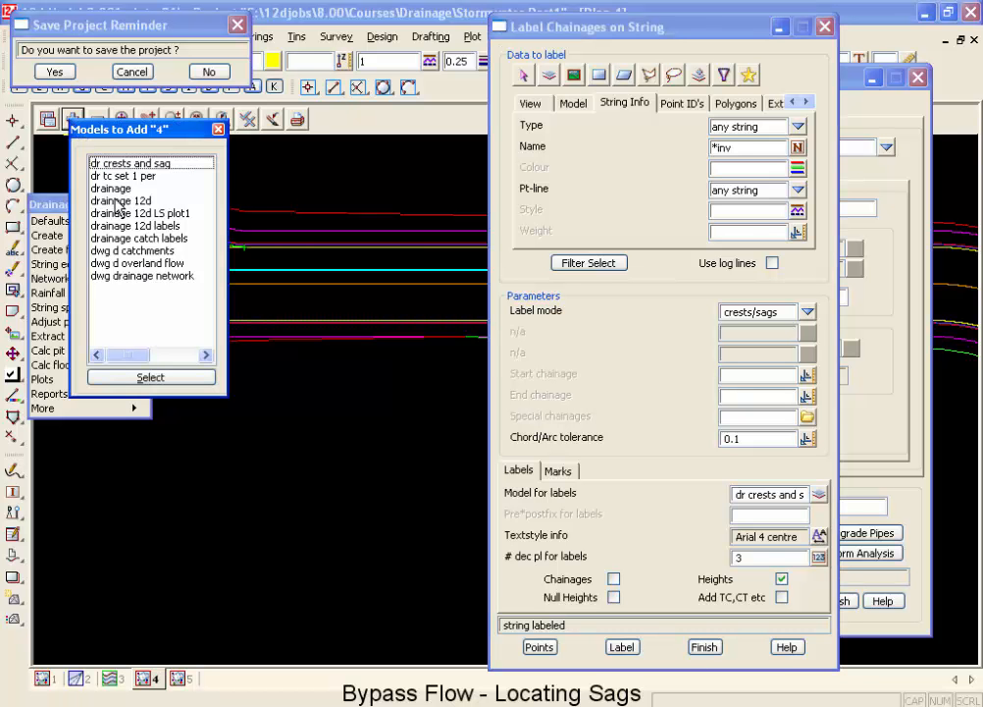
double_click(106, 163)
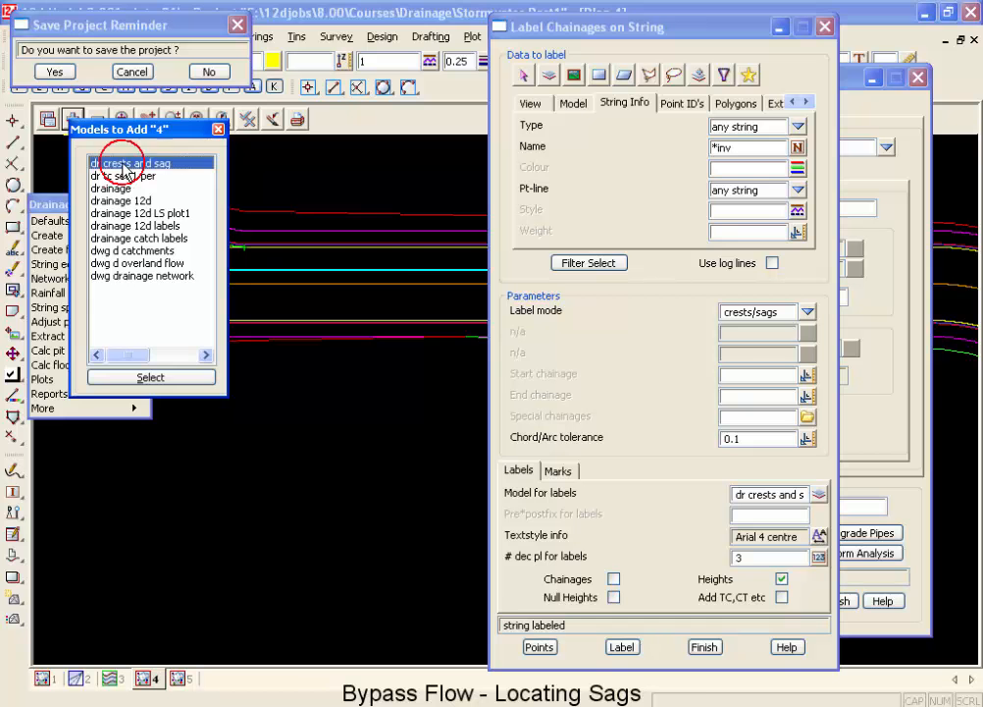
scroll(193, 255, up, 2)
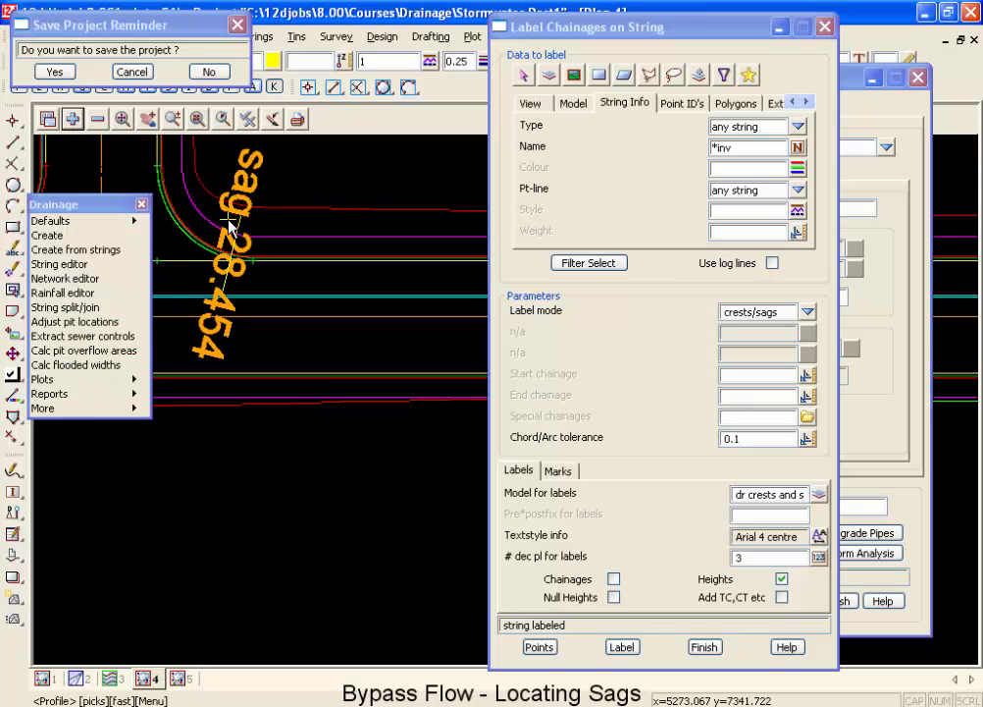
scroll(237, 247, up, 3)
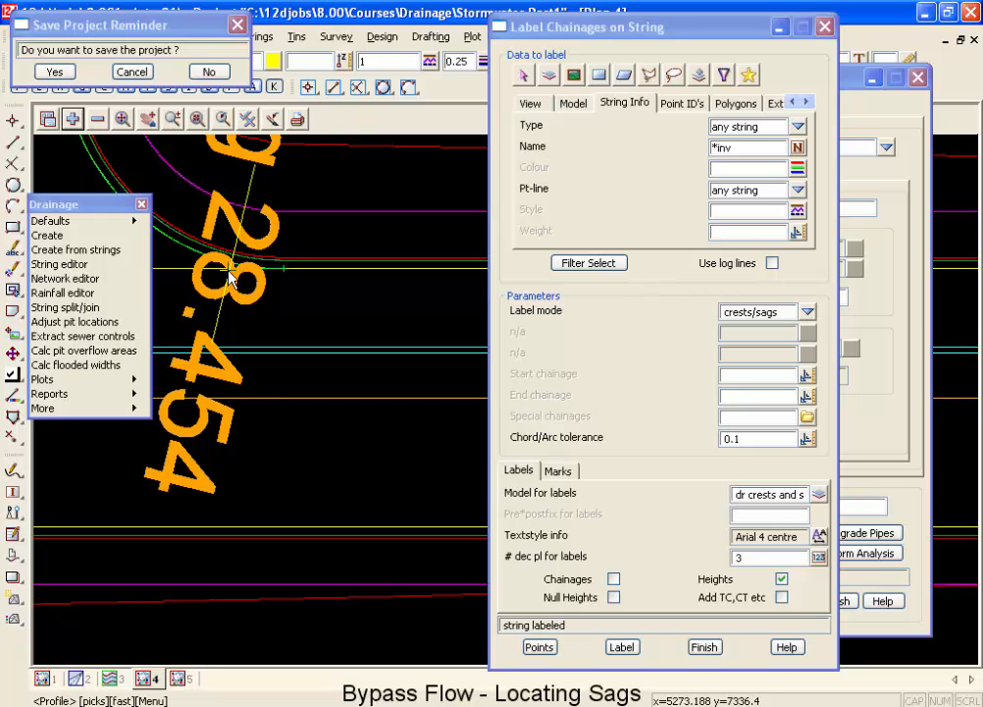
Examine the crest labels on the road bend and the sag labels at the two intersection kerb returns.
scroll(229, 276, down, 5)
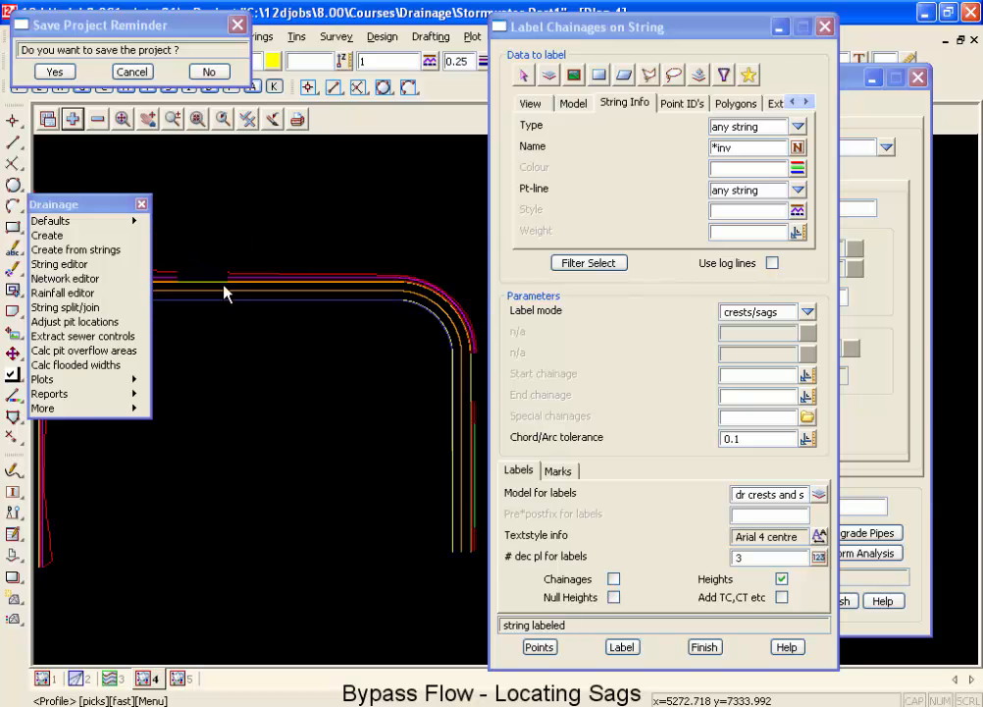
scroll(225, 291, down, 2)
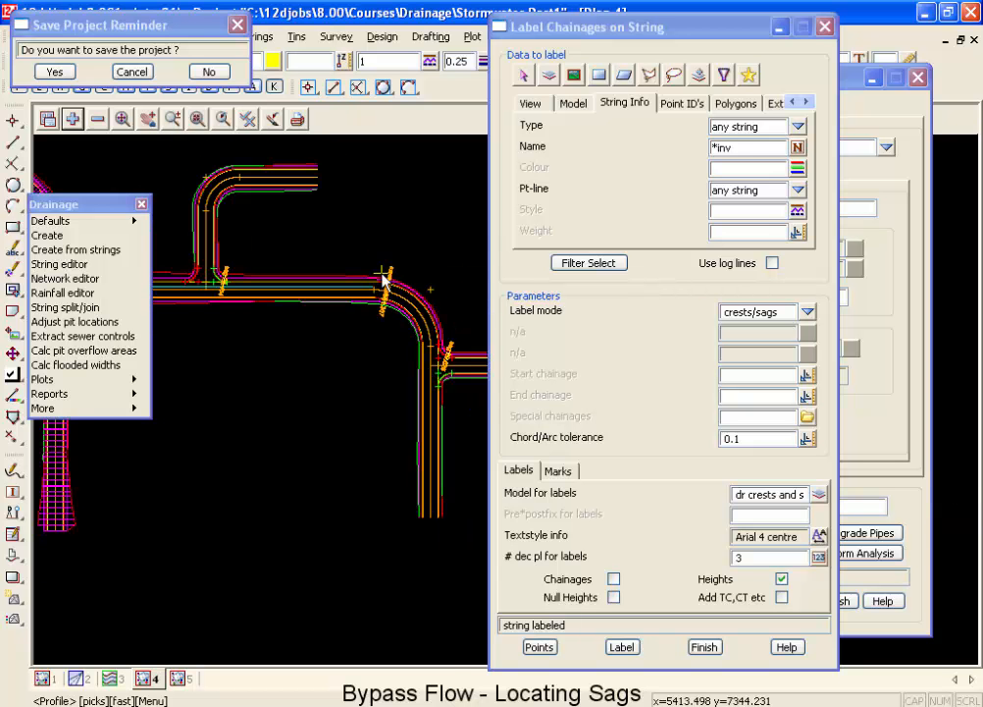
scroll(402, 286, up, 5)
scroll(402, 287, up, 3)
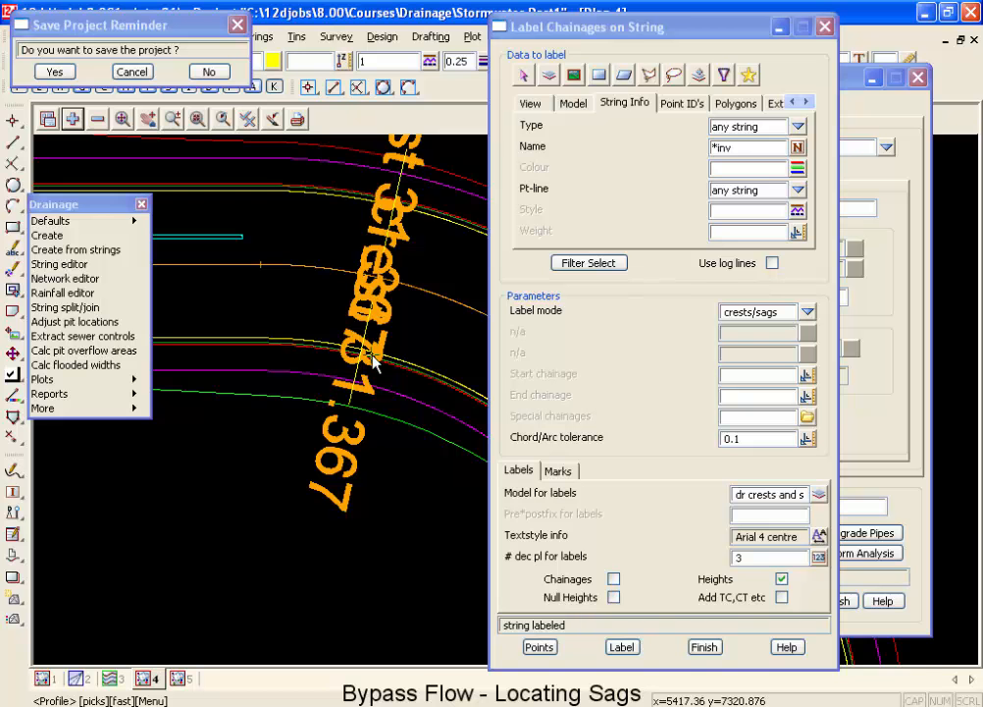
scroll(319, 324, down, 4)
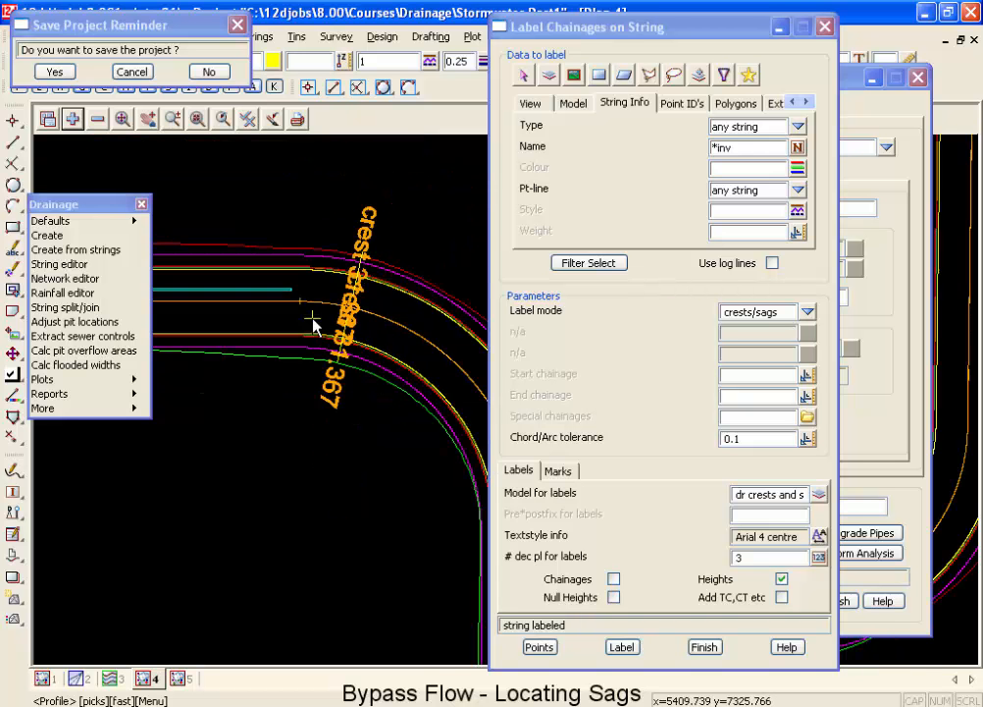
scroll(481, 451, down, 2)
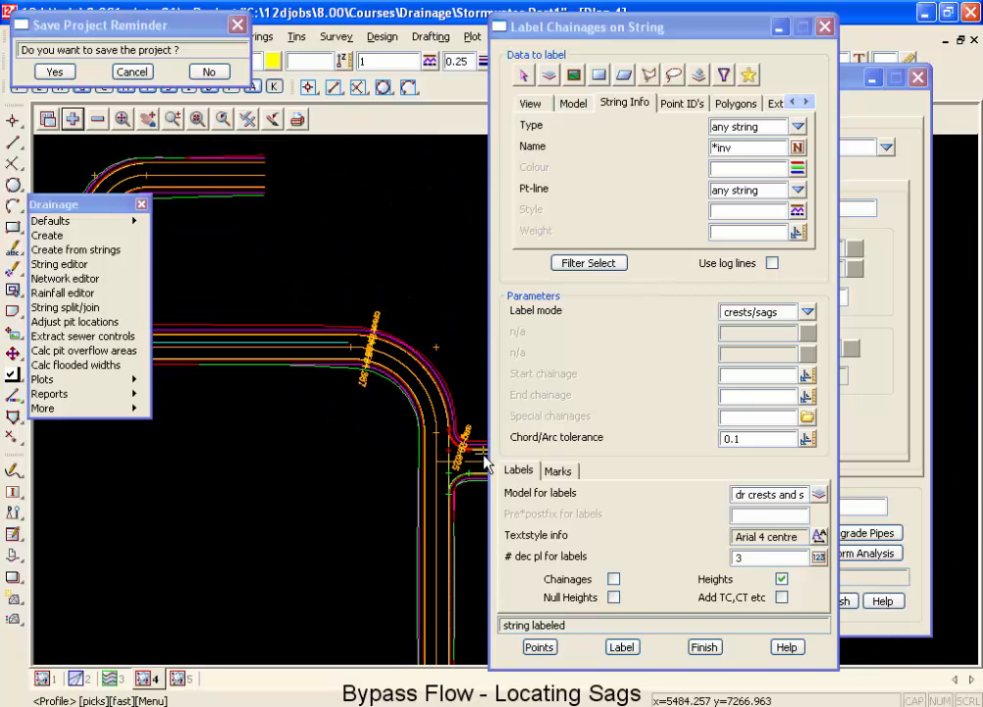
scroll(481, 451, up, 5)
scroll(478, 450, up, 2)
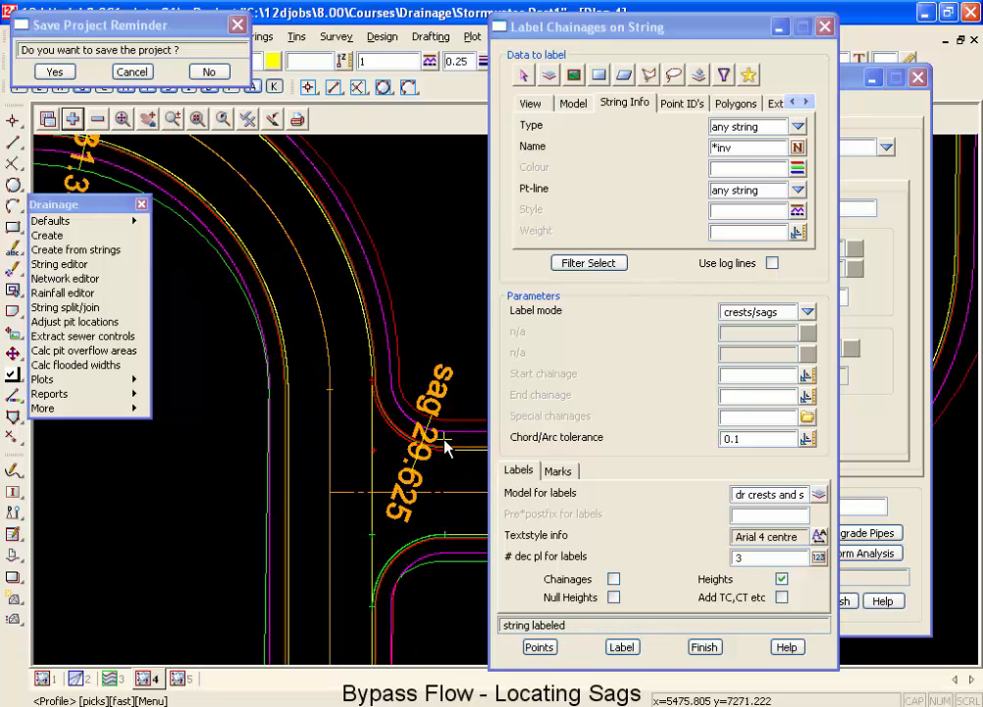
scroll(344, 448, down, 3)
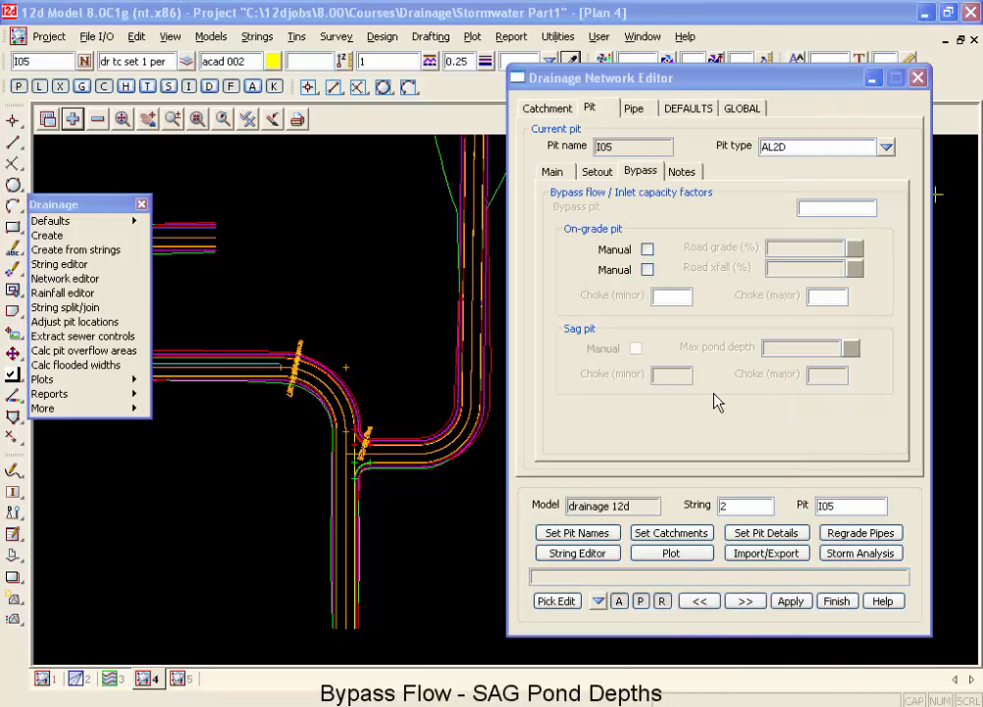
scroll(393, 378, down, 4)
scroll(261, 376, up, 2)
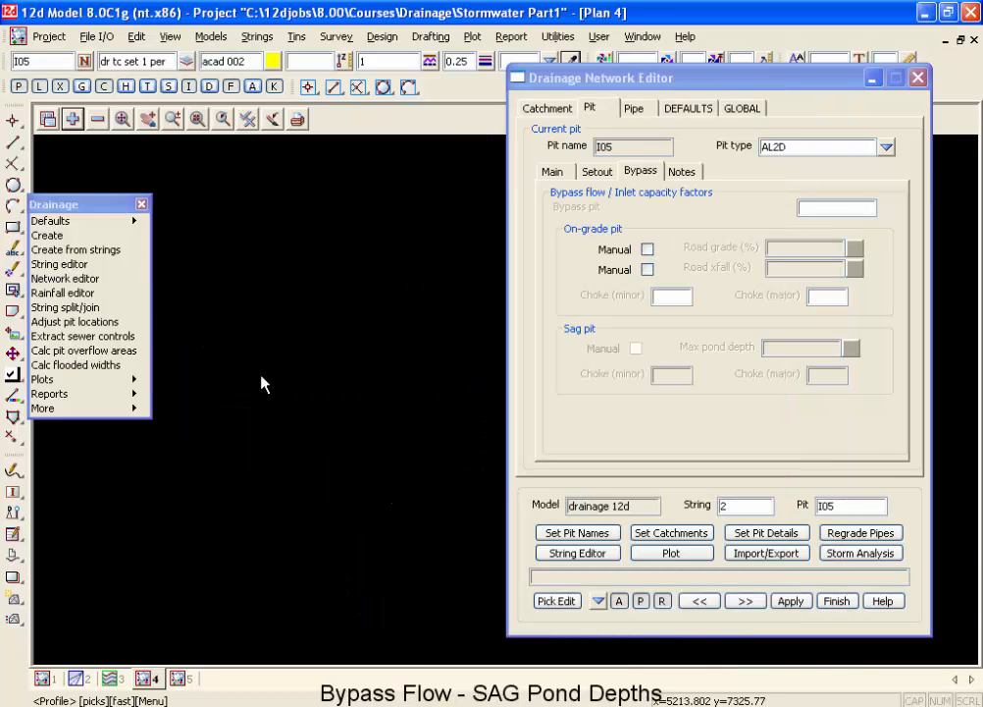
scroll(316, 371, up, 3)
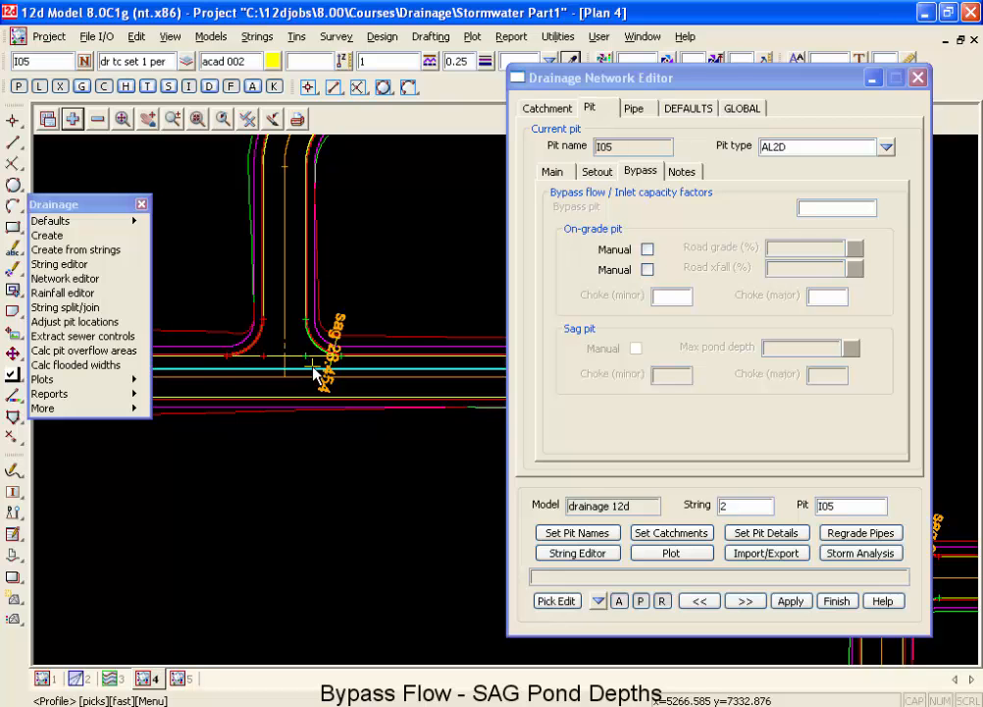
scroll(316, 373, up, 1)
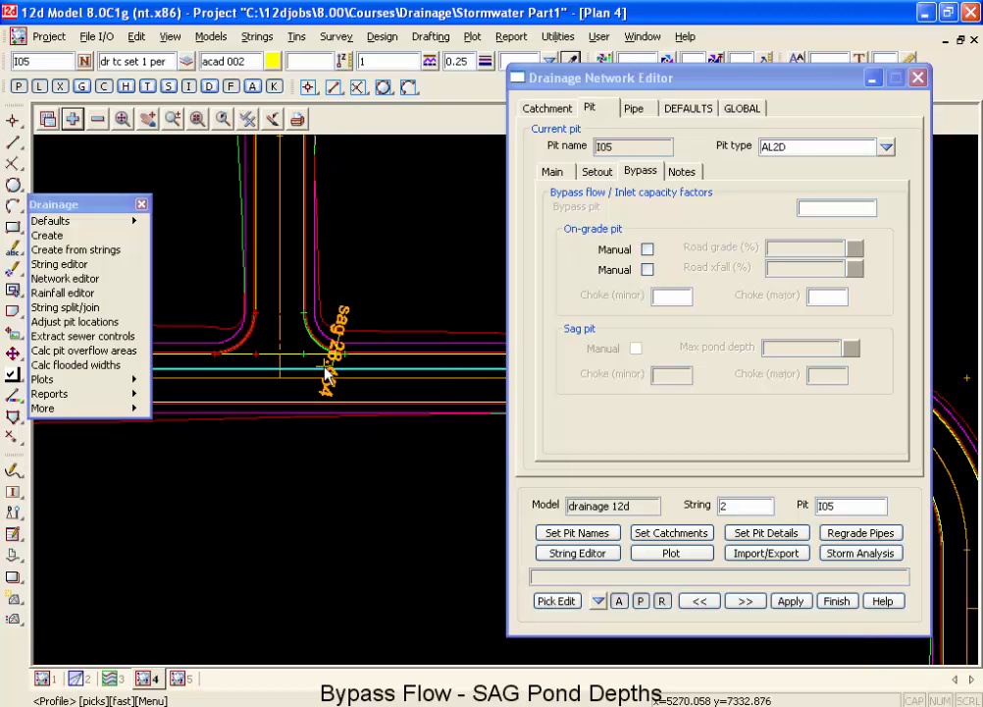
Add the dr crests and sag model to plan view 1 and check the sag mark near pit I06.
click(47, 677)
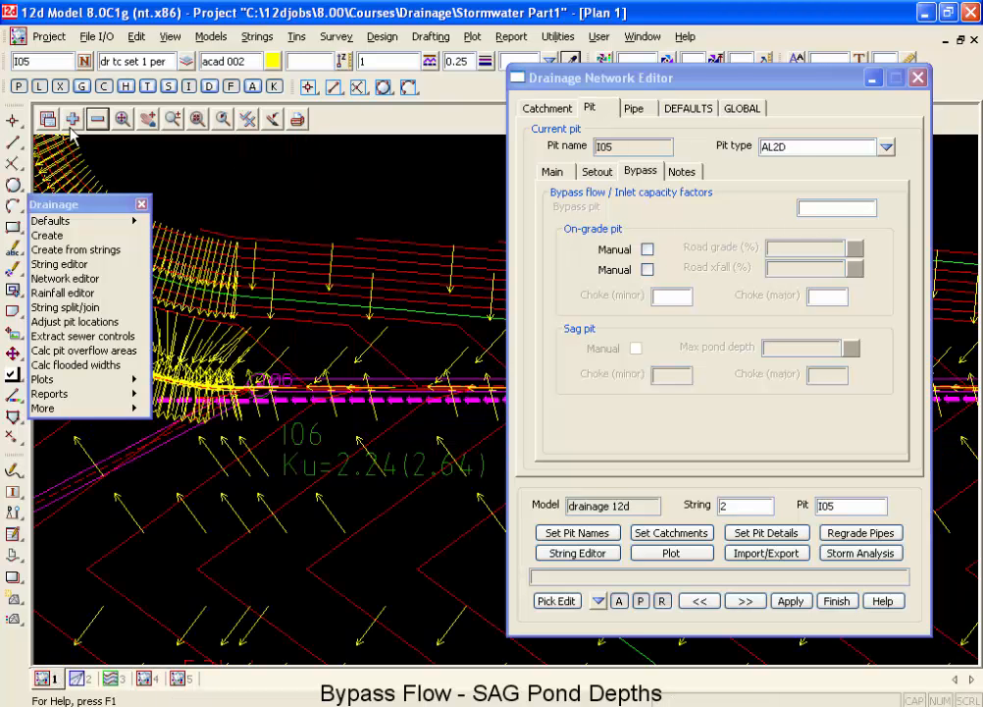
click(71, 124)
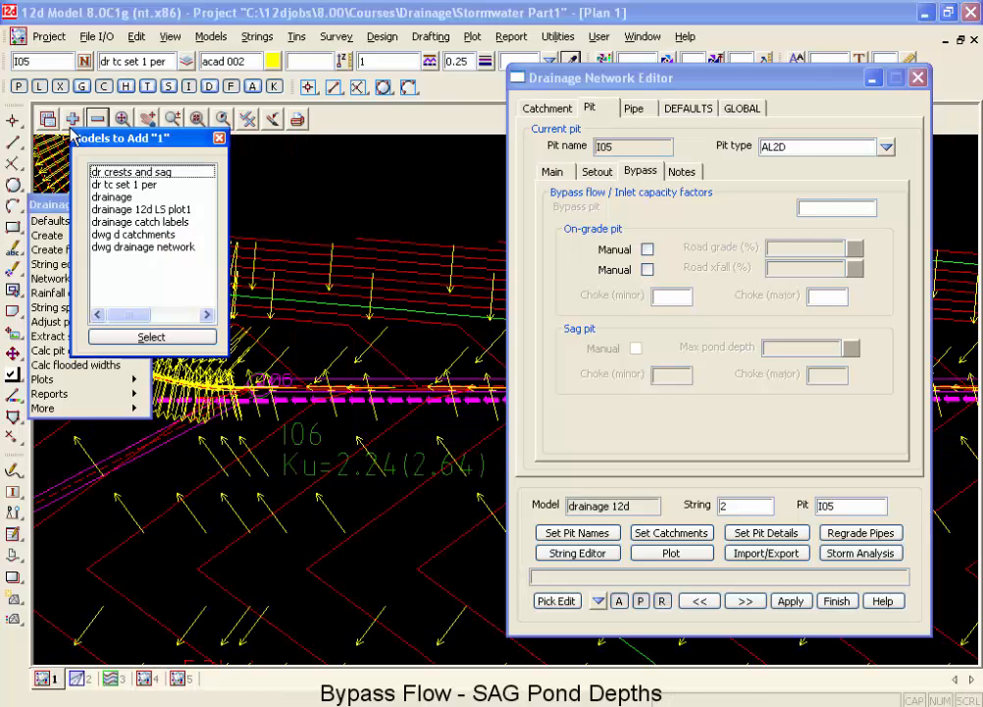
click(123, 172)
scroll(405, 339, down, 3)
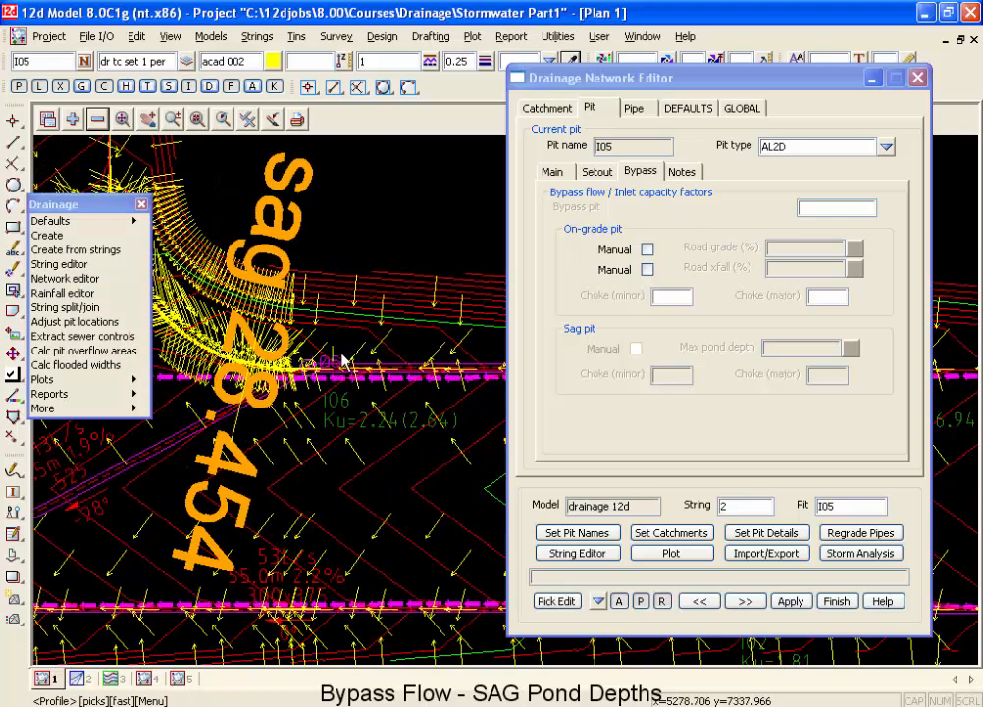
scroll(236, 375, up, 4)
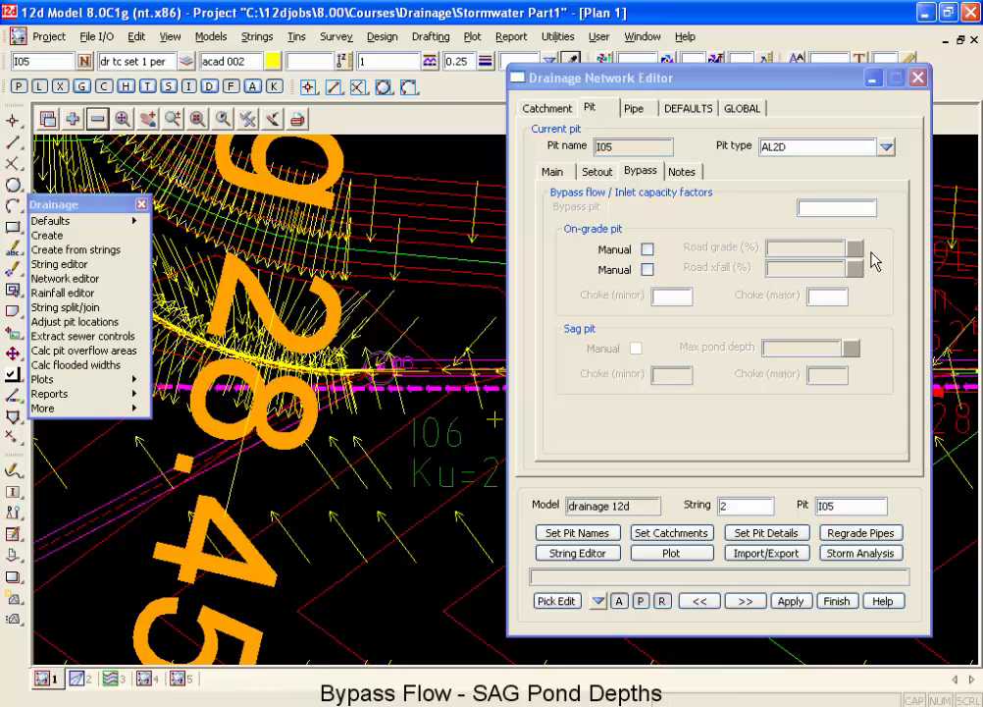
Finish the network editor and start moving a string point, picking pit I06 on drainage string 2 as the point.
click(837, 601)
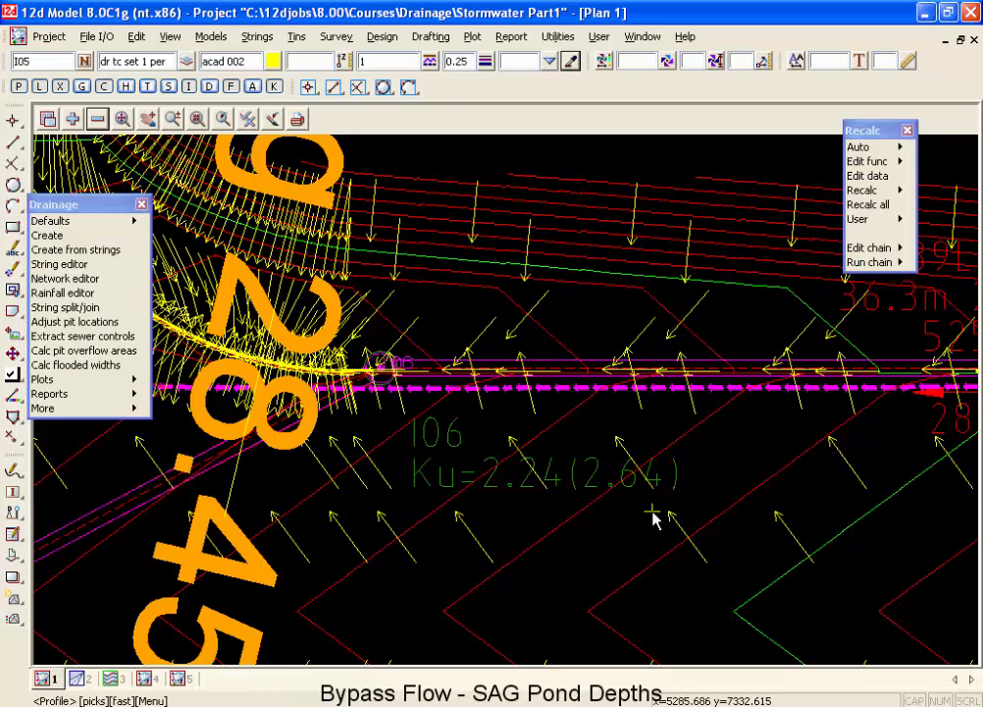
click(255, 37)
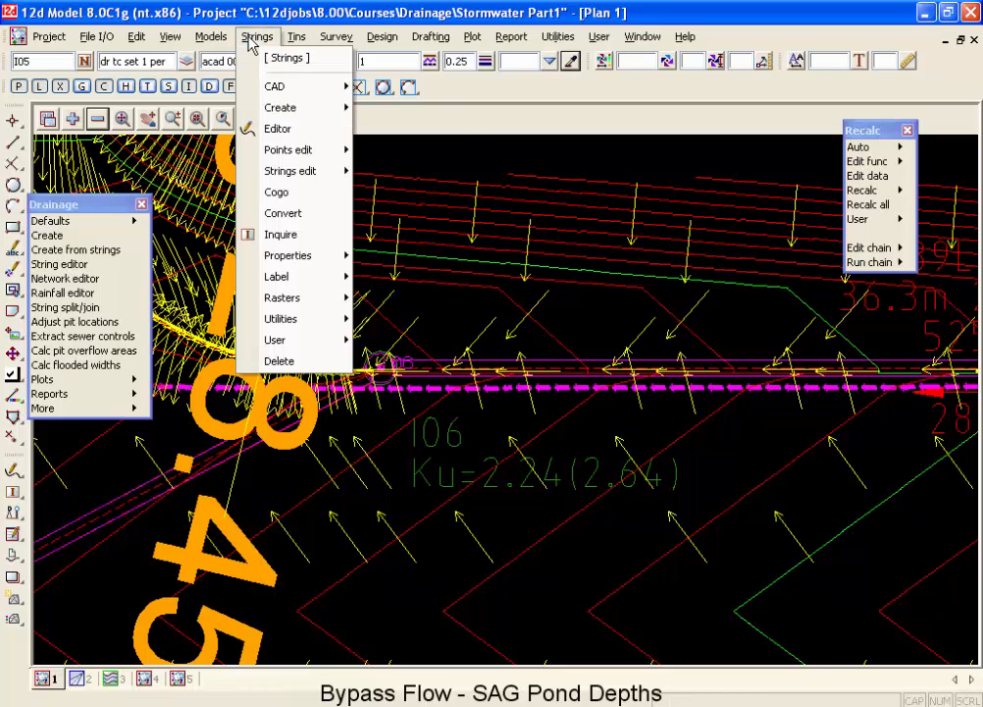
mouse_move(316, 154)
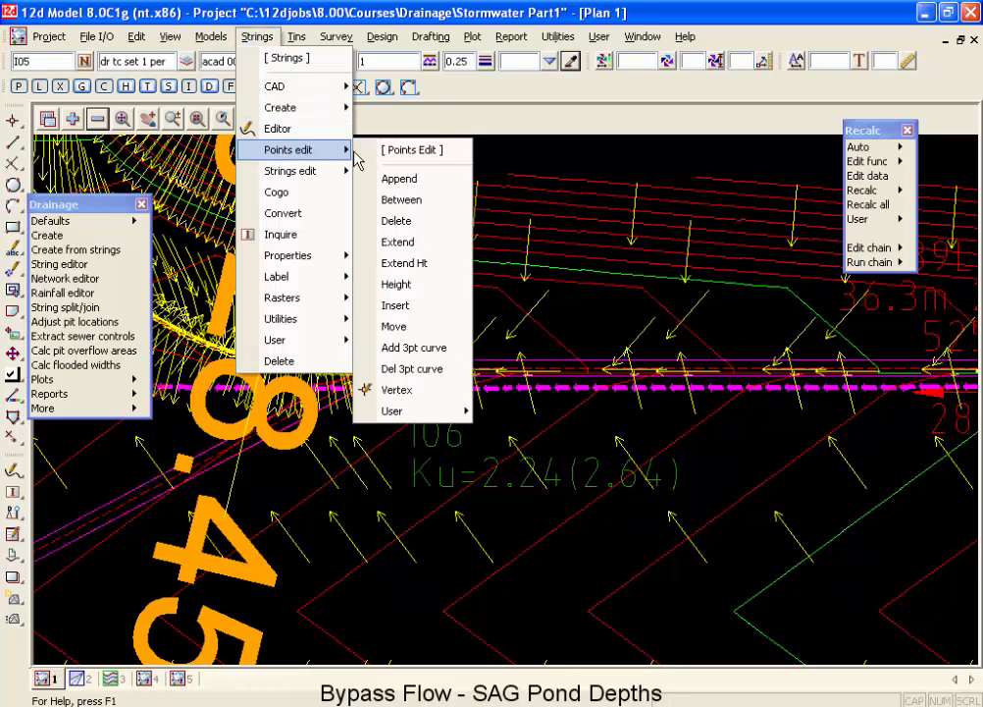
click(387, 325)
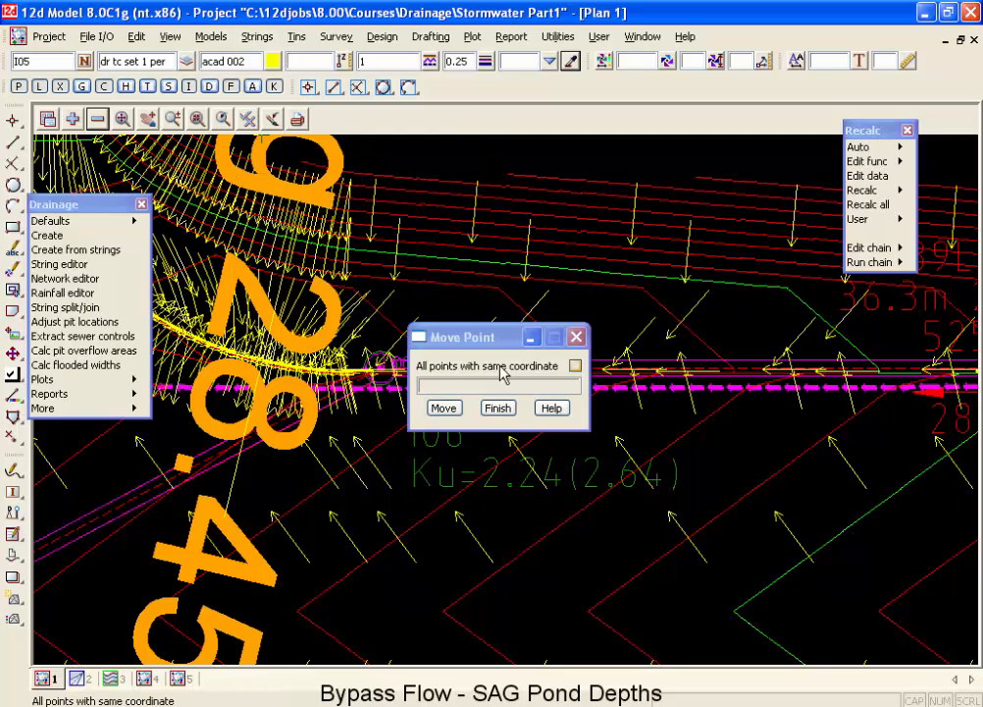
click(382, 375)
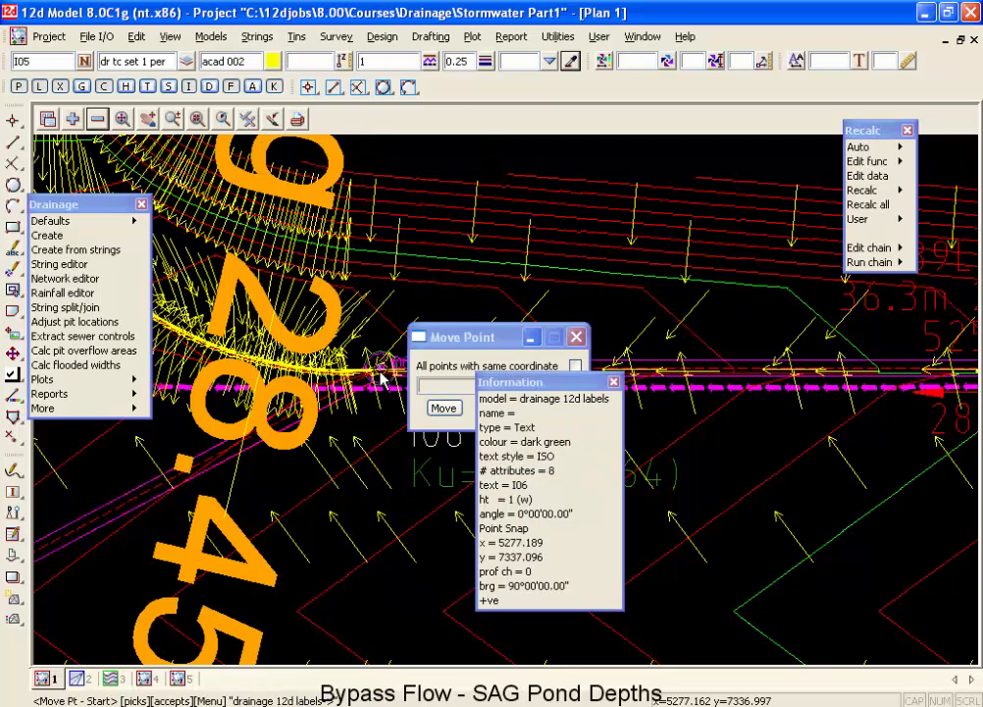
click(381, 376)
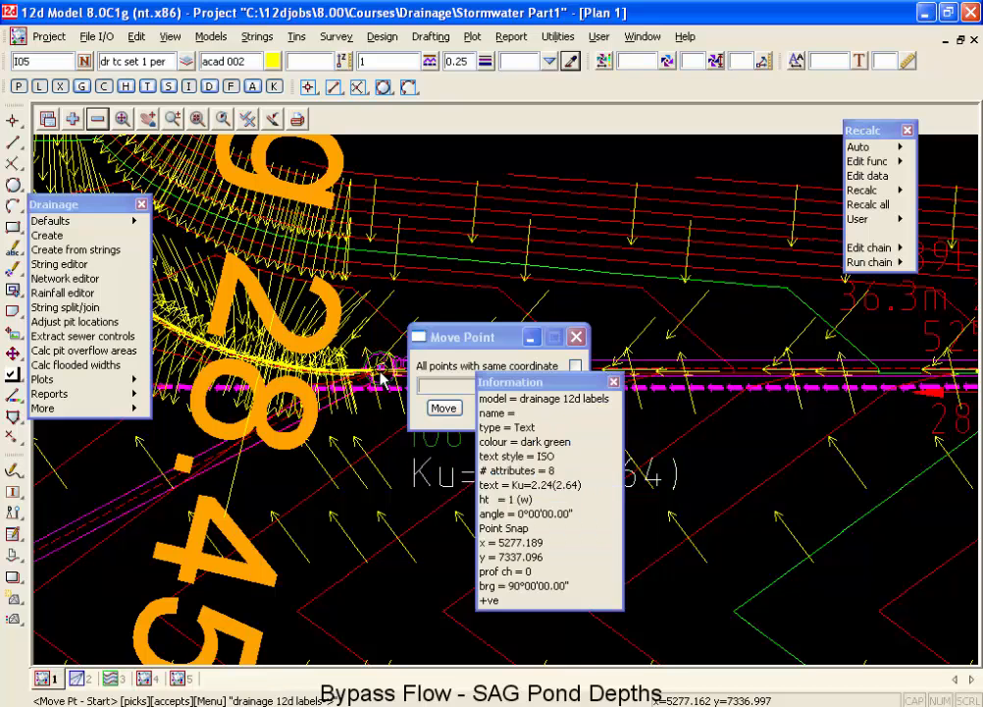
click(382, 376)
click(382, 376)
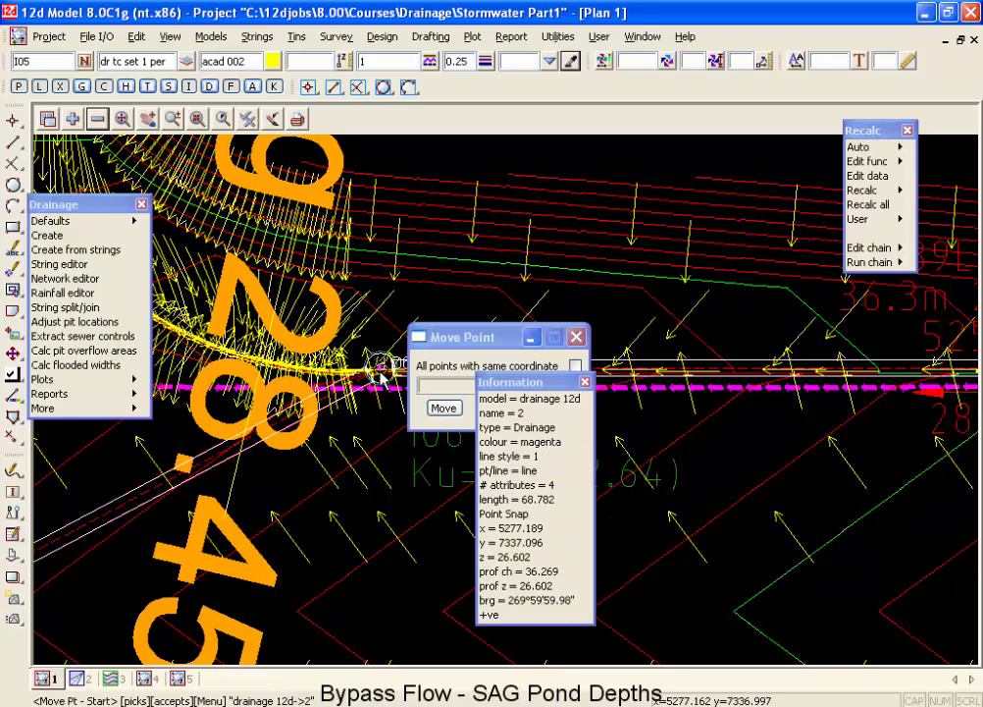
scroll(382, 376, up, 1)
scroll(381, 374, down, 1)
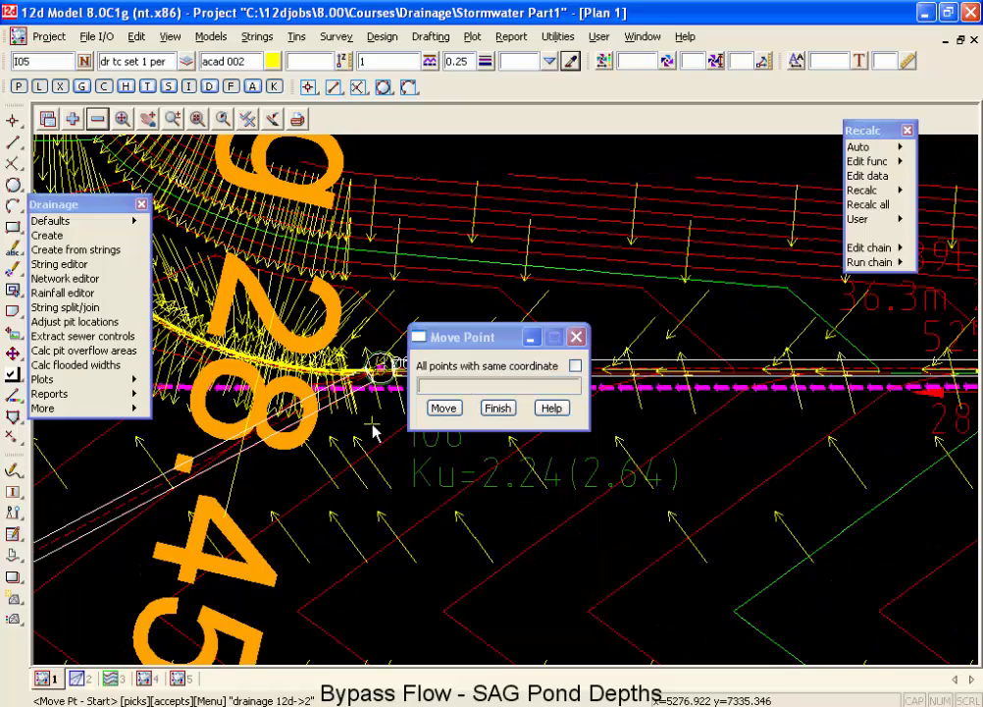
click(382, 404)
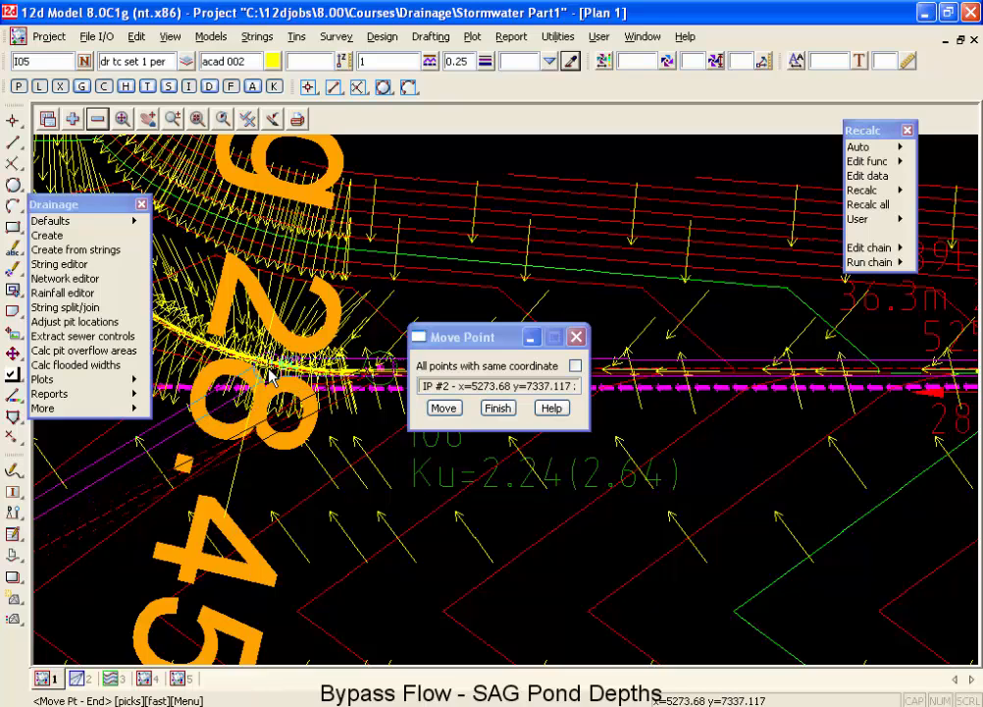
Use a segments intersection snap for the pit's new position and accept the sag mark line as the first segment.
scroll(263, 368, up, 3)
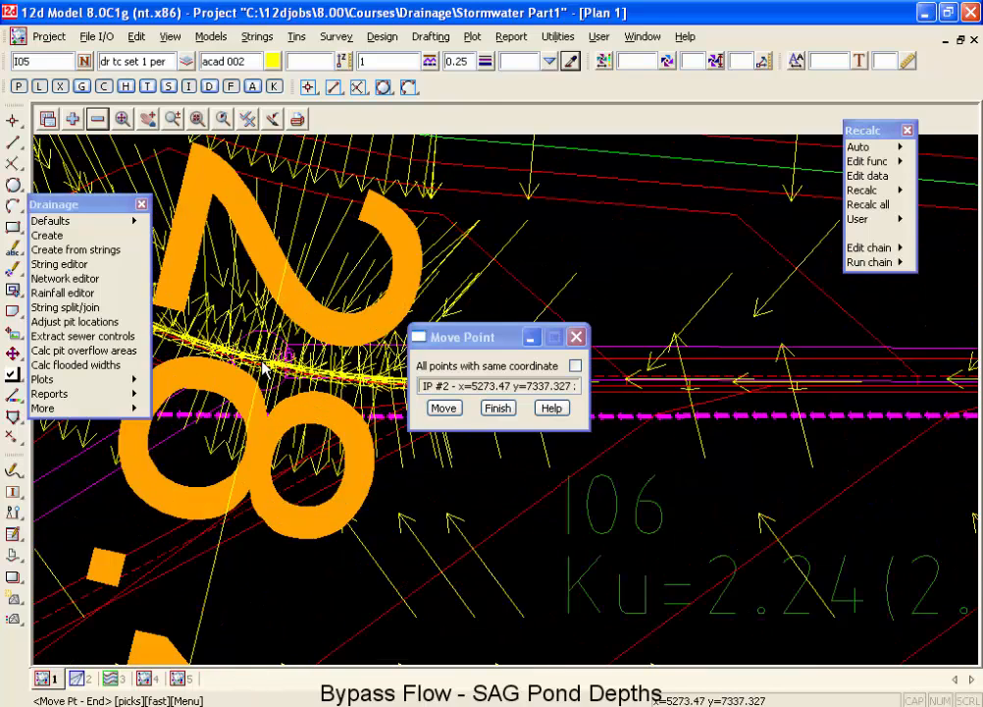
scroll(280, 295, down, 2)
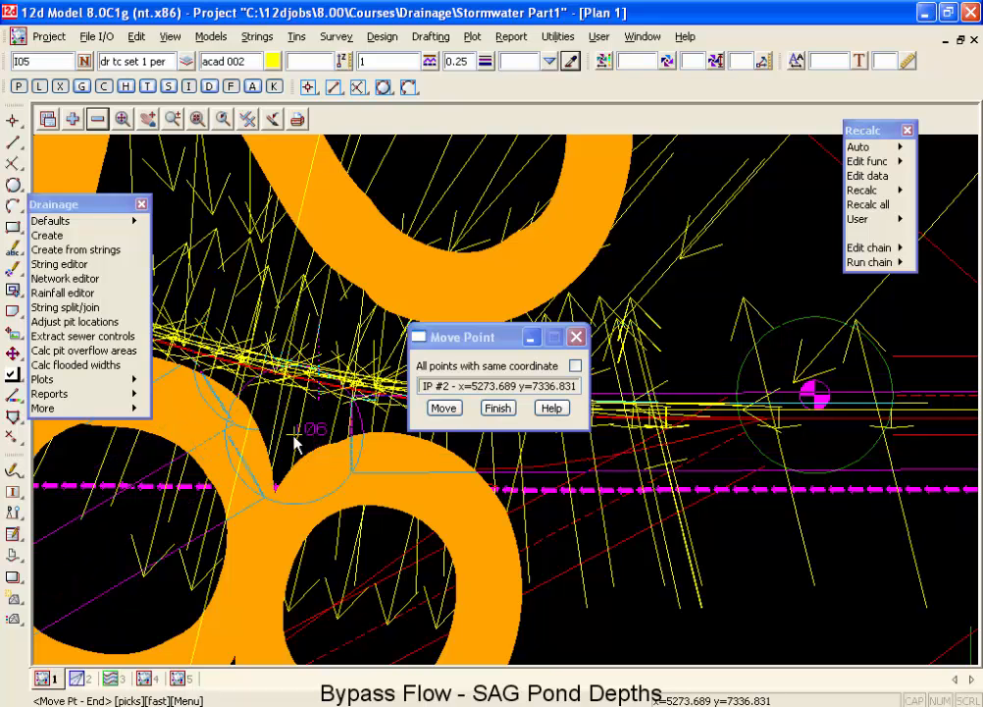
right_click(373, 241)
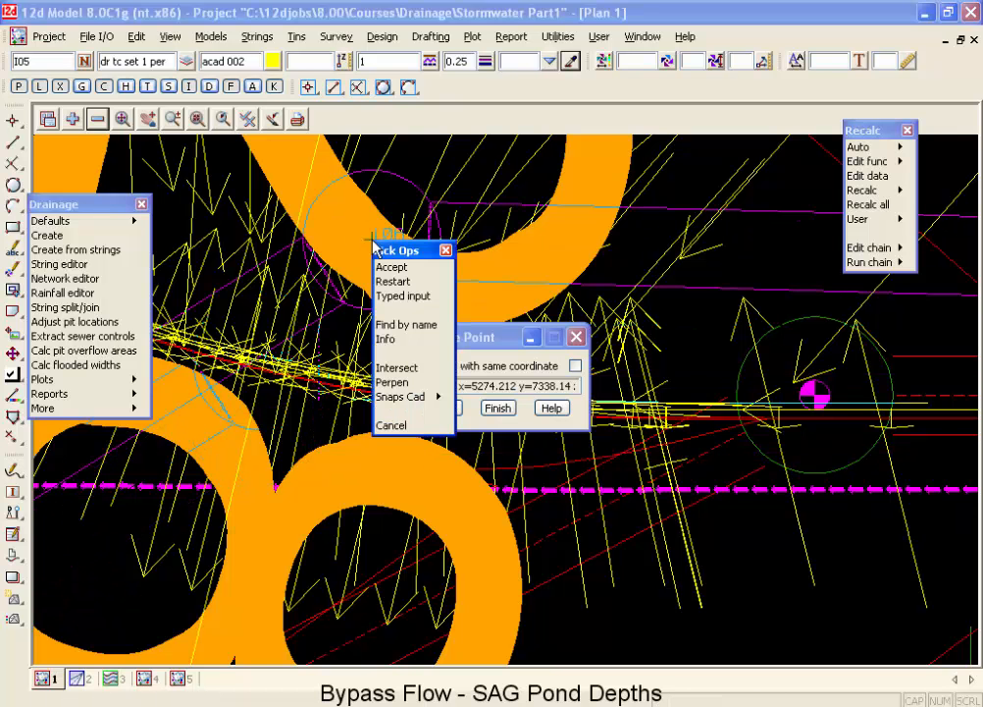
click(434, 397)
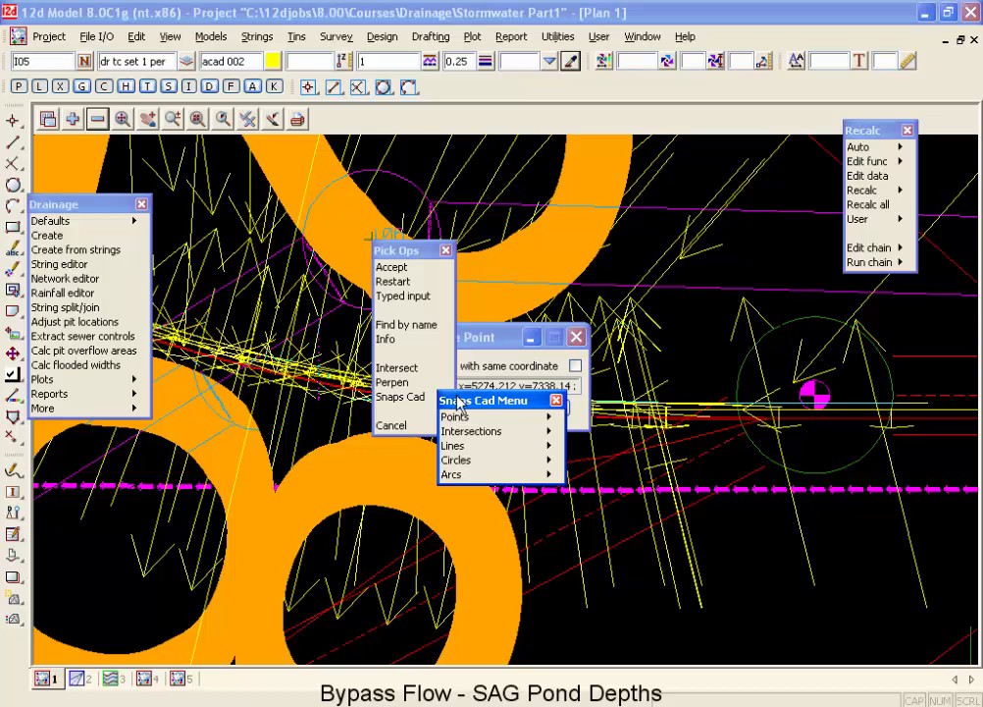
click(544, 432)
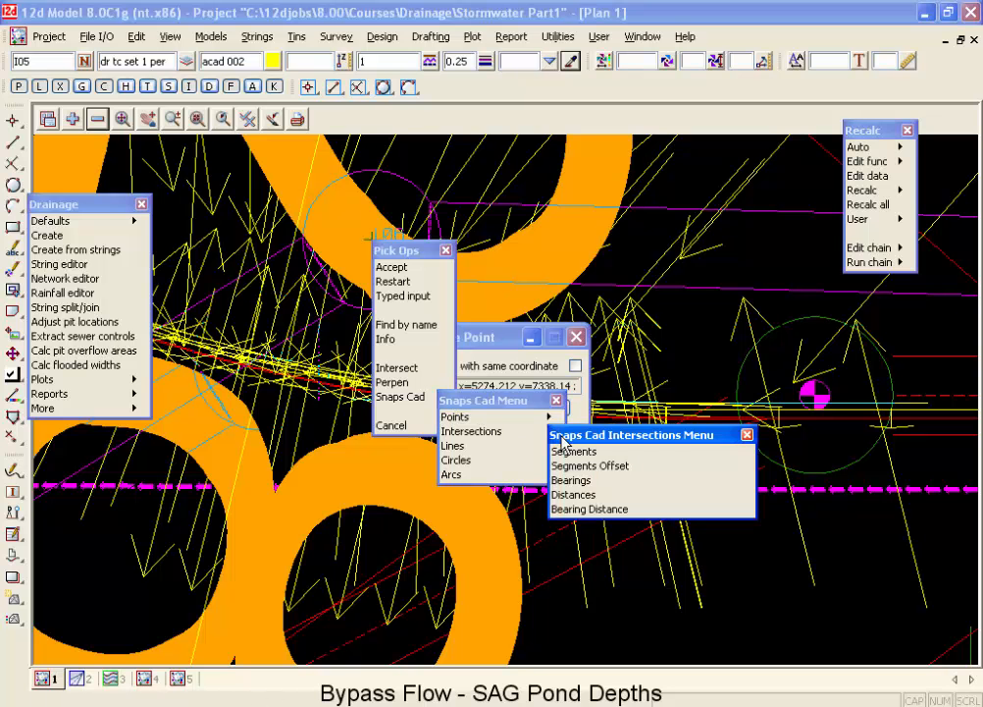
click(566, 451)
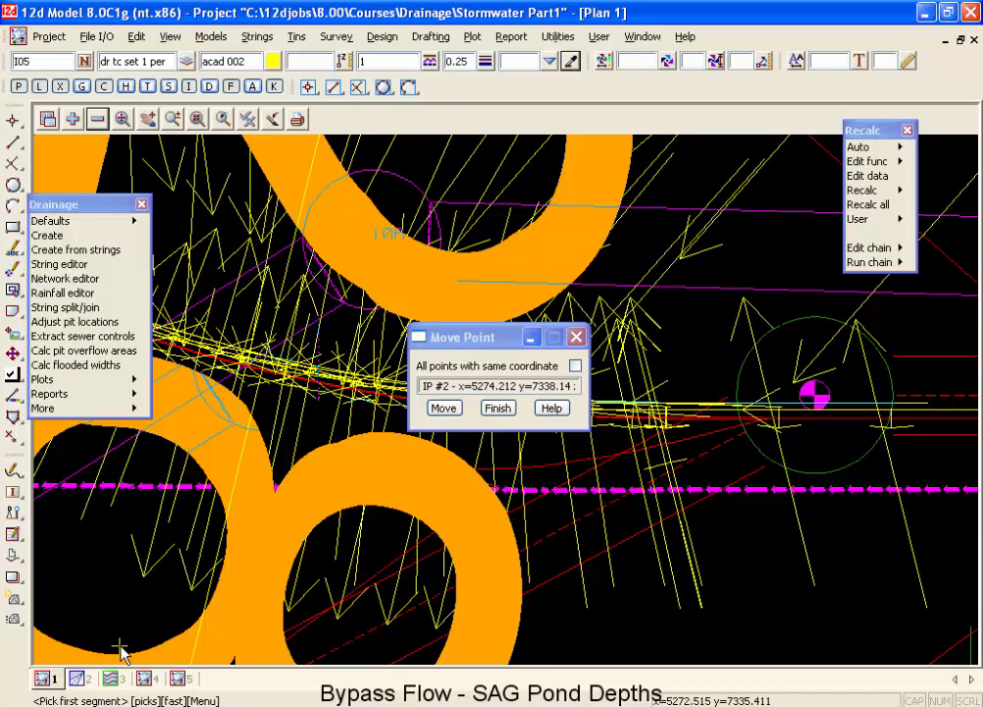
click(258, 395)
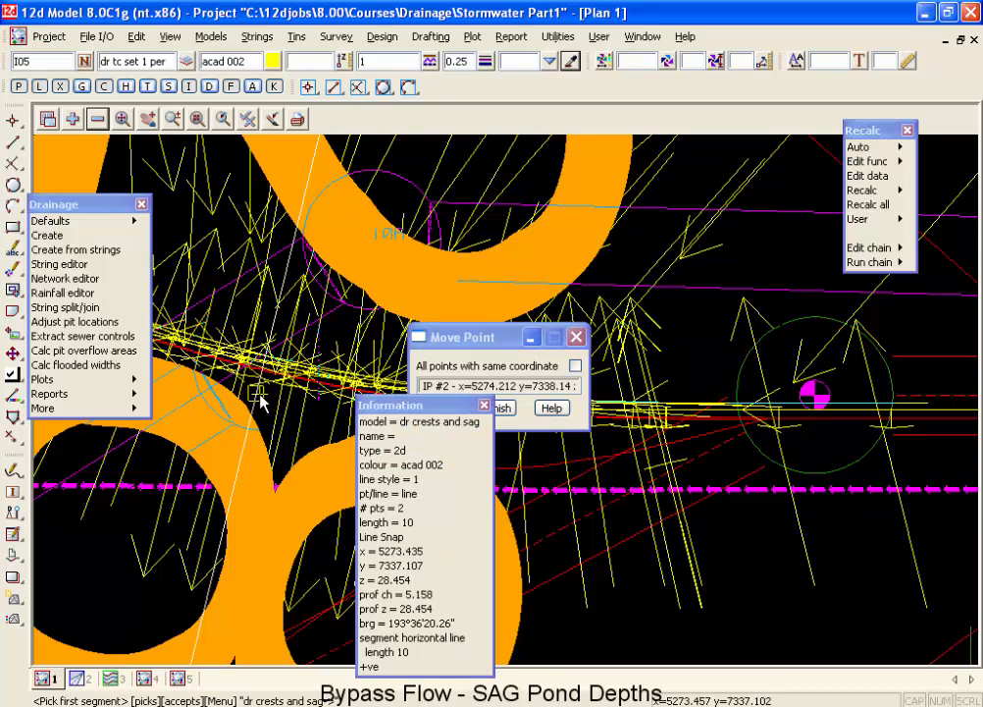
middle_click(261, 396)
scroll(264, 396, up, 2)
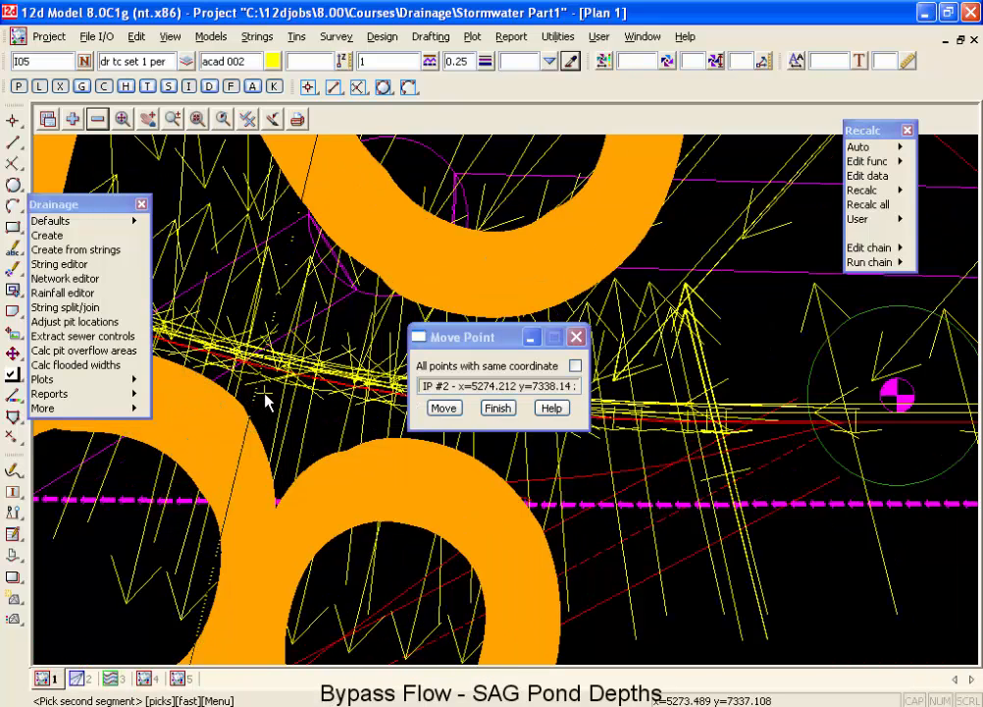
Try to pick the kerb string crossing the sag mark as the second segment in plan view 1.
click(272, 335)
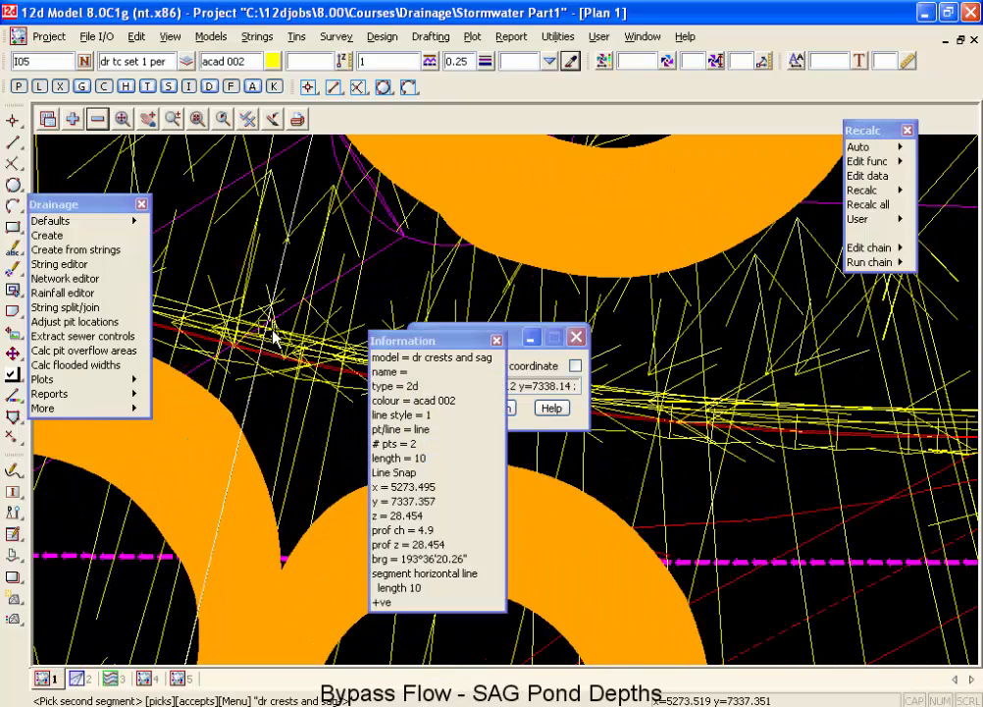
click(273, 335)
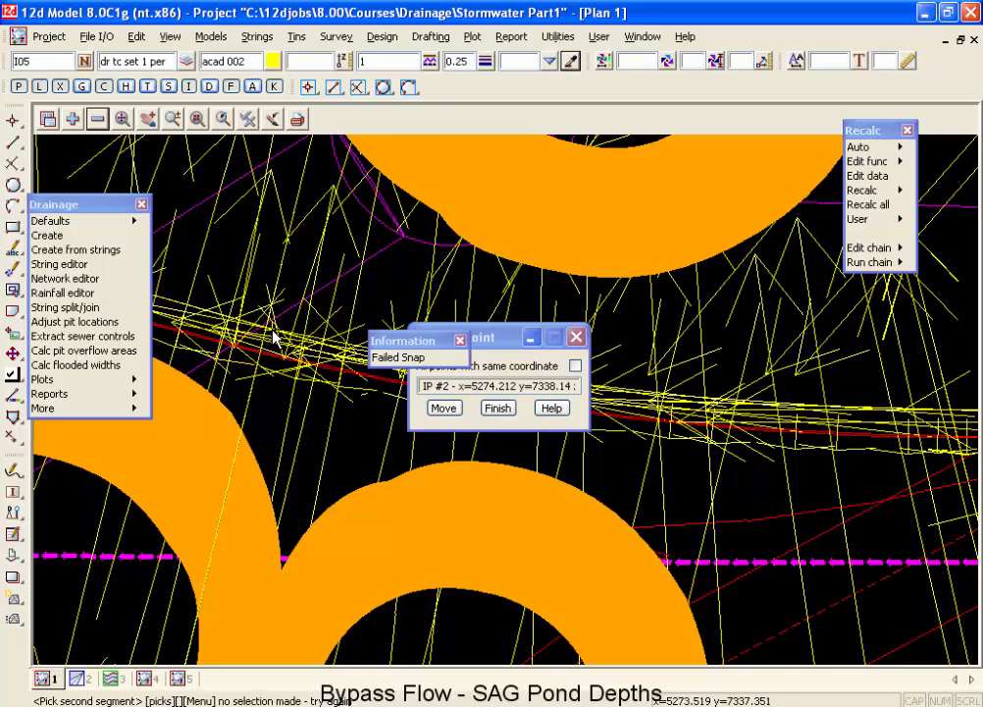
click(269, 342)
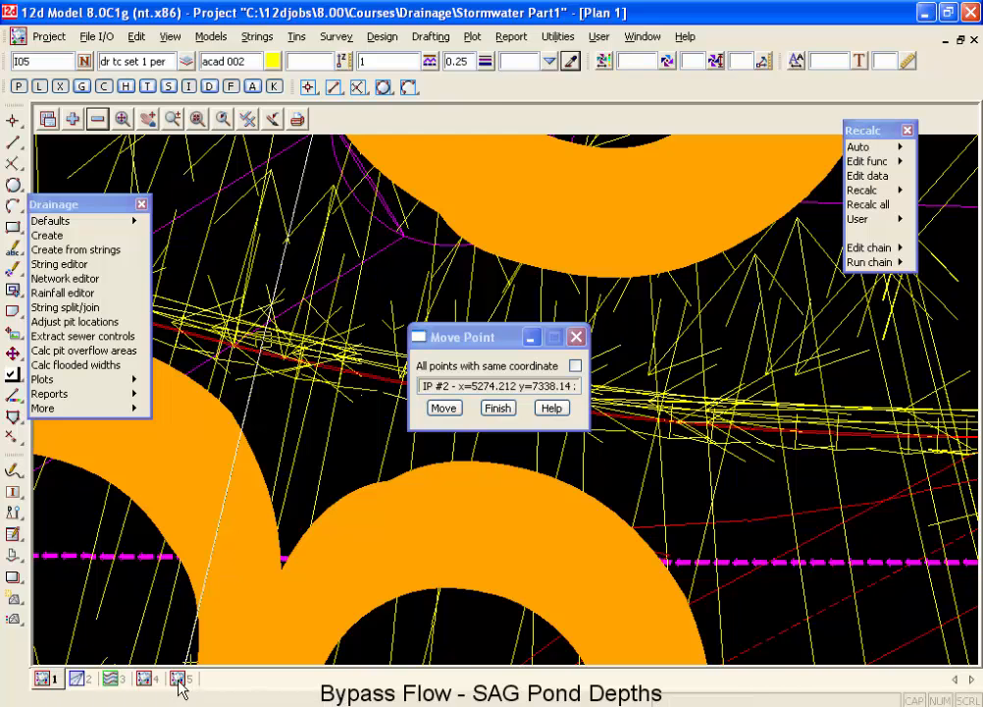
Accept the red lbok kerb string in view 4 as the second segment to place pit I06, and finish the move in view 1.
click(147, 678)
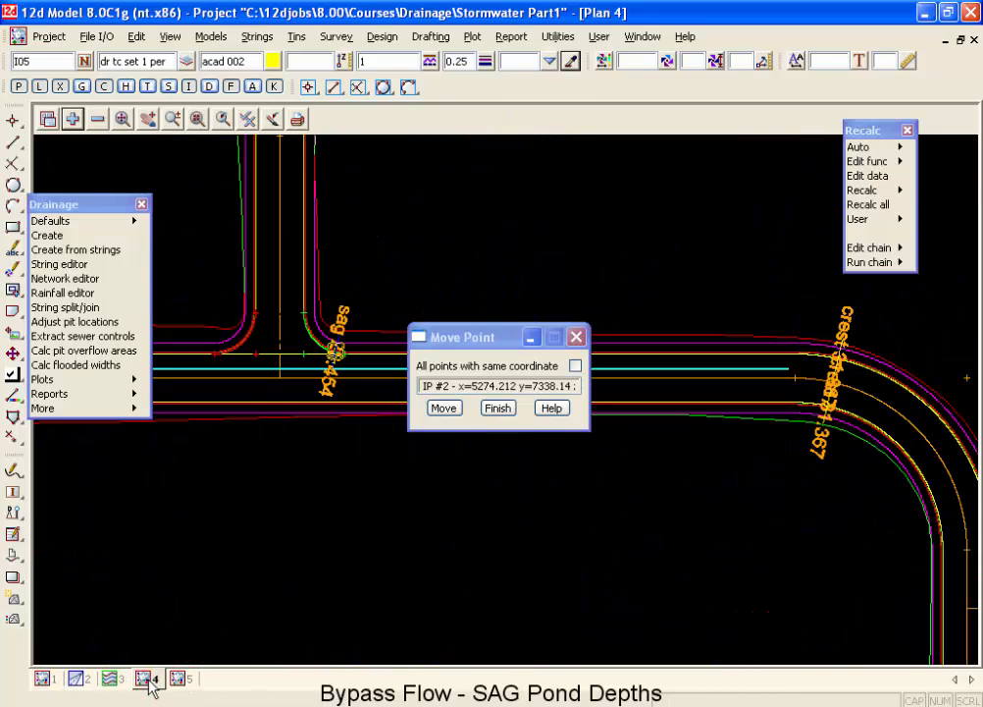
scroll(339, 344, up, 5)
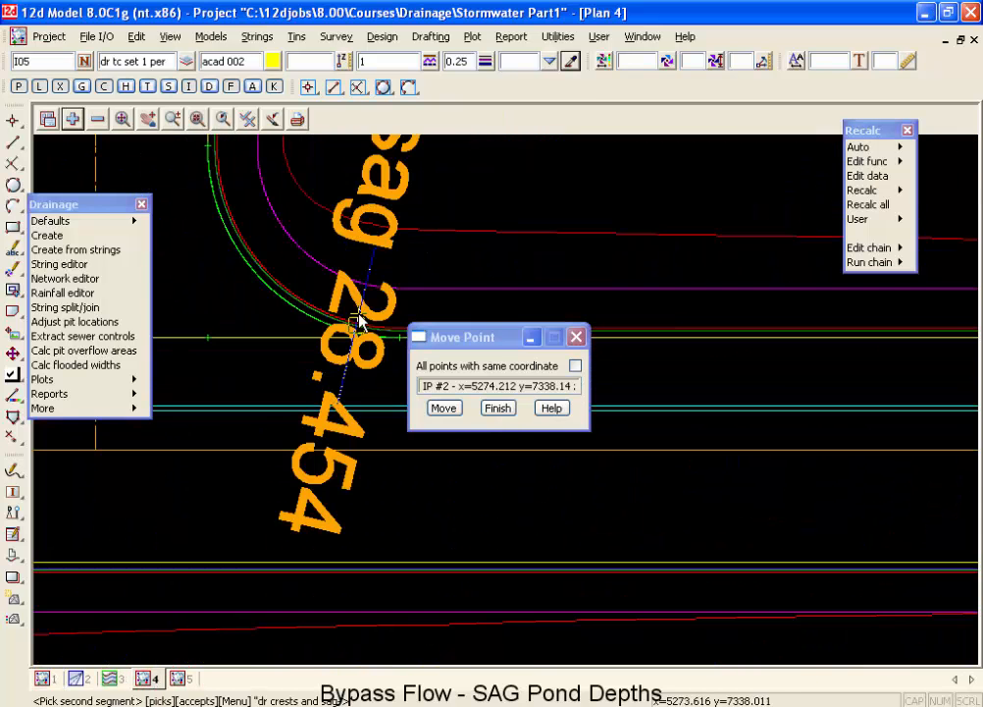
scroll(366, 320, up, 3)
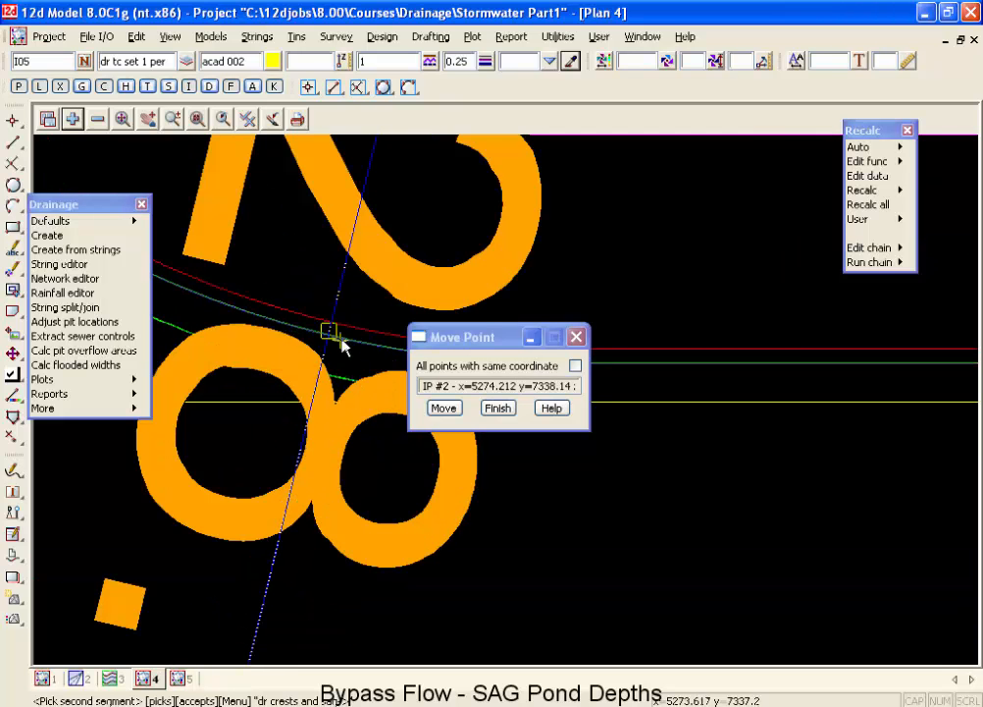
click(334, 328)
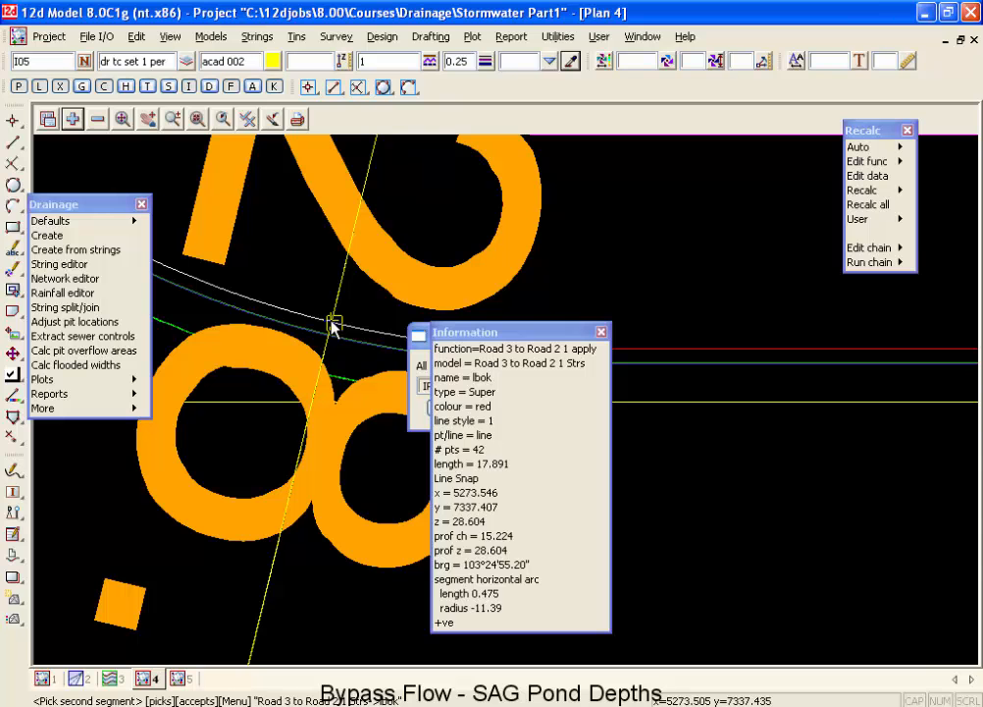
middle_click(332, 327)
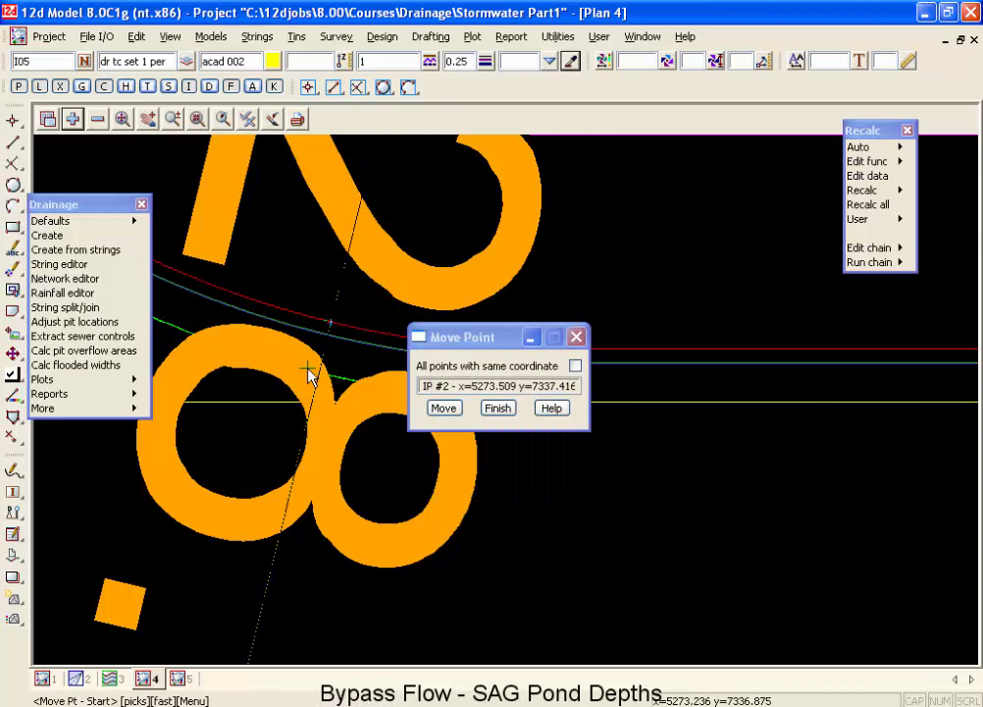
click(45, 678)
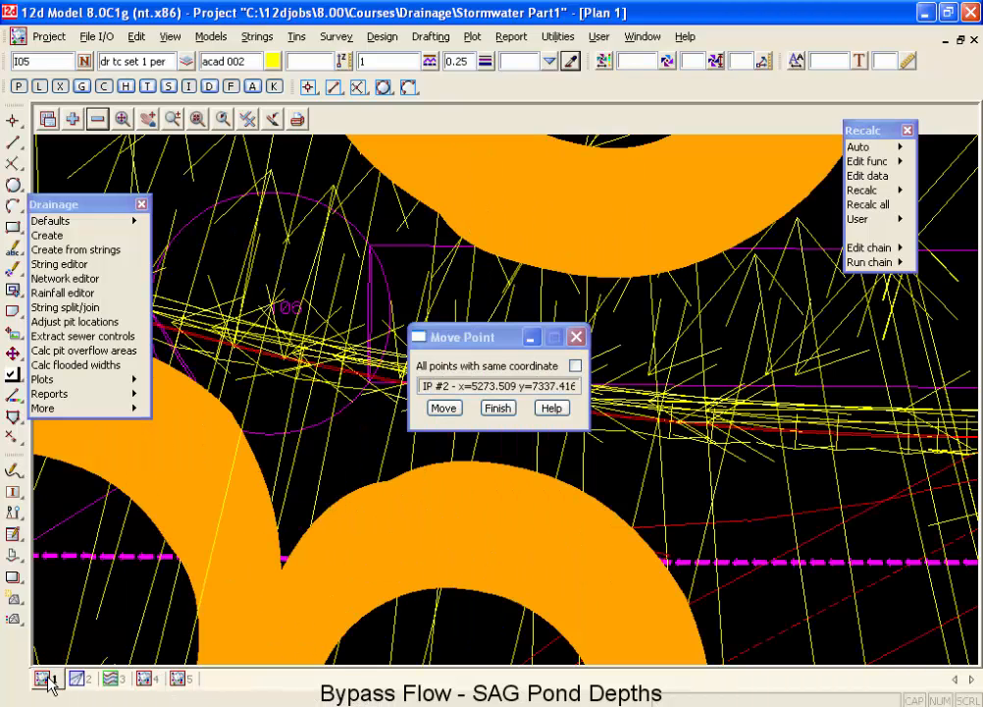
scroll(315, 374, down, 2)
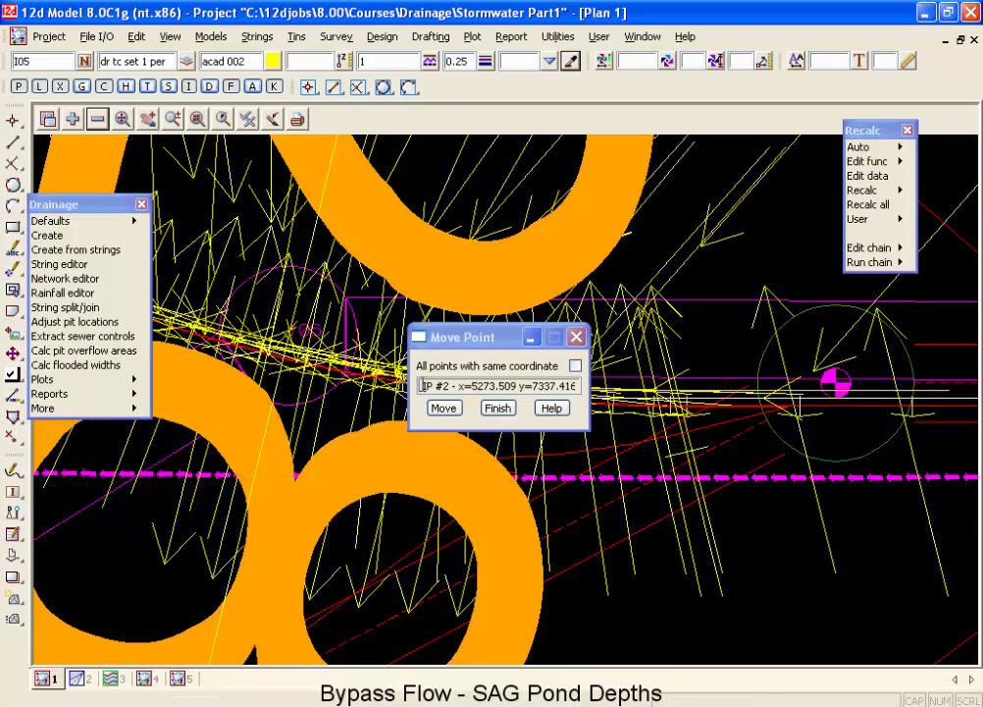
click(498, 408)
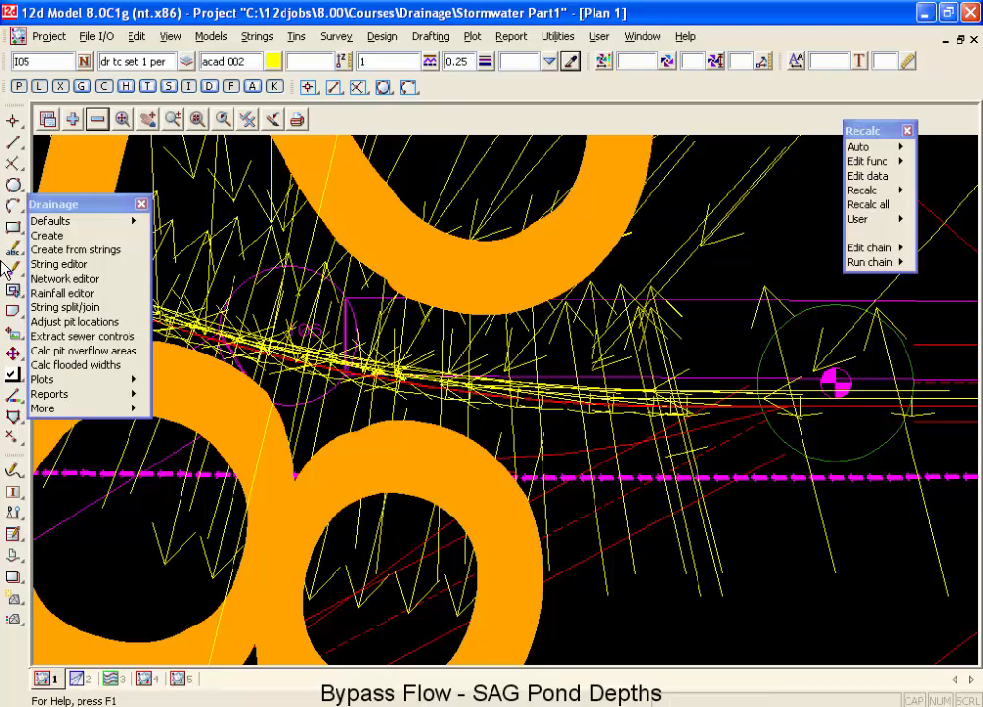
Reopen the drainage network editor beside the plan and load the moved pit I06 for editing.
click(59, 280)
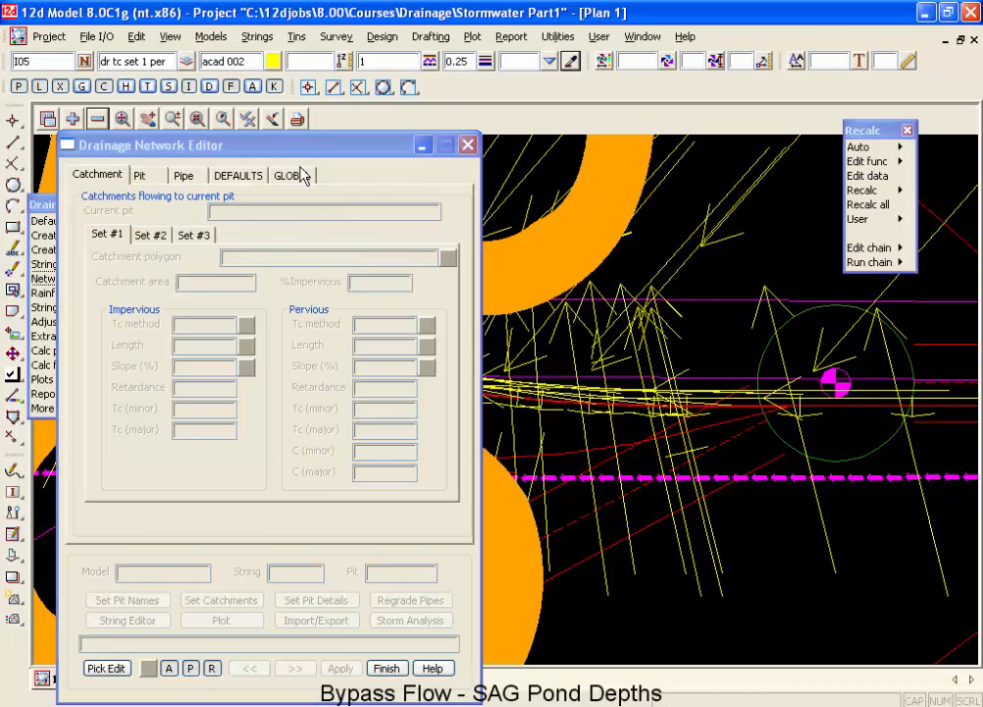
drag(299, 157, 813, 120)
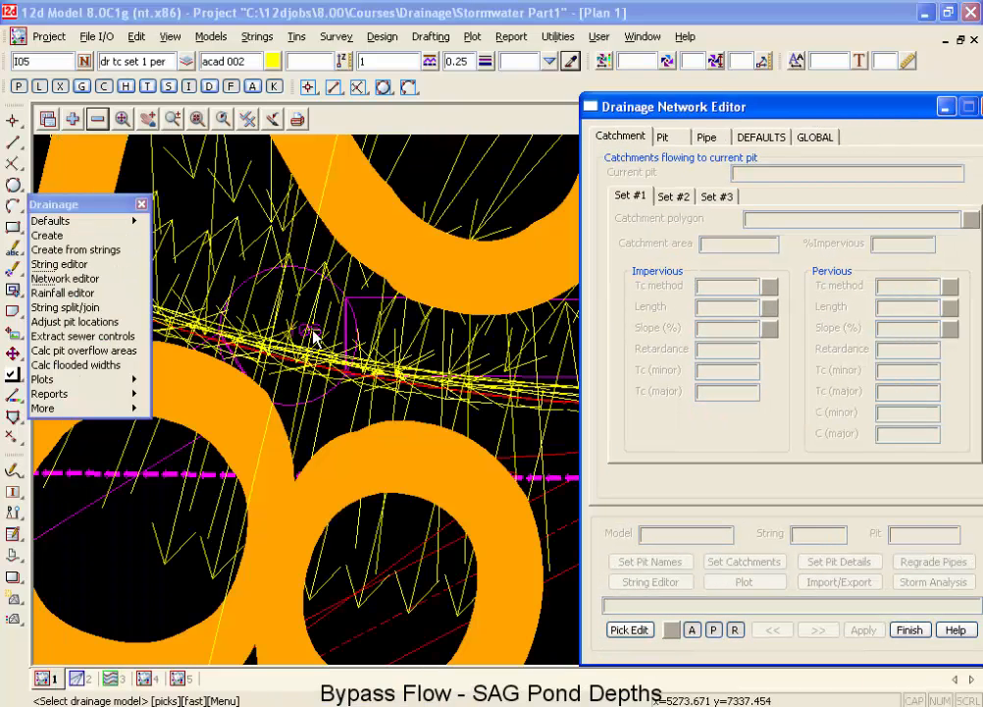
click(299, 337)
middle_click(298, 336)
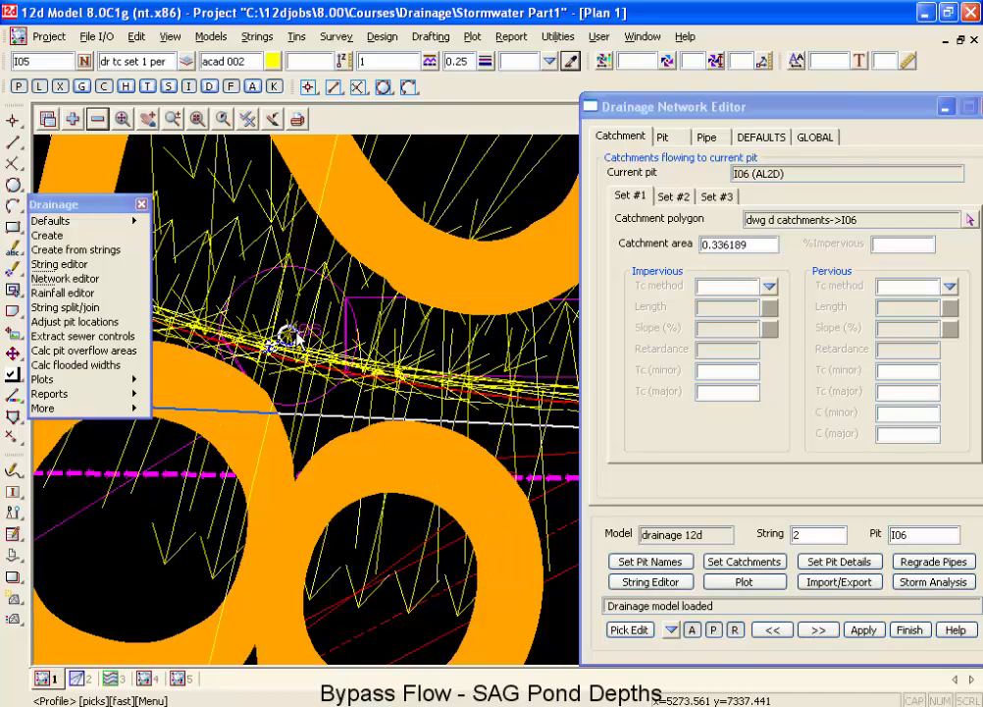
Regrade the drainage network's pipes after the pit move and clear the output window messages.
click(944, 562)
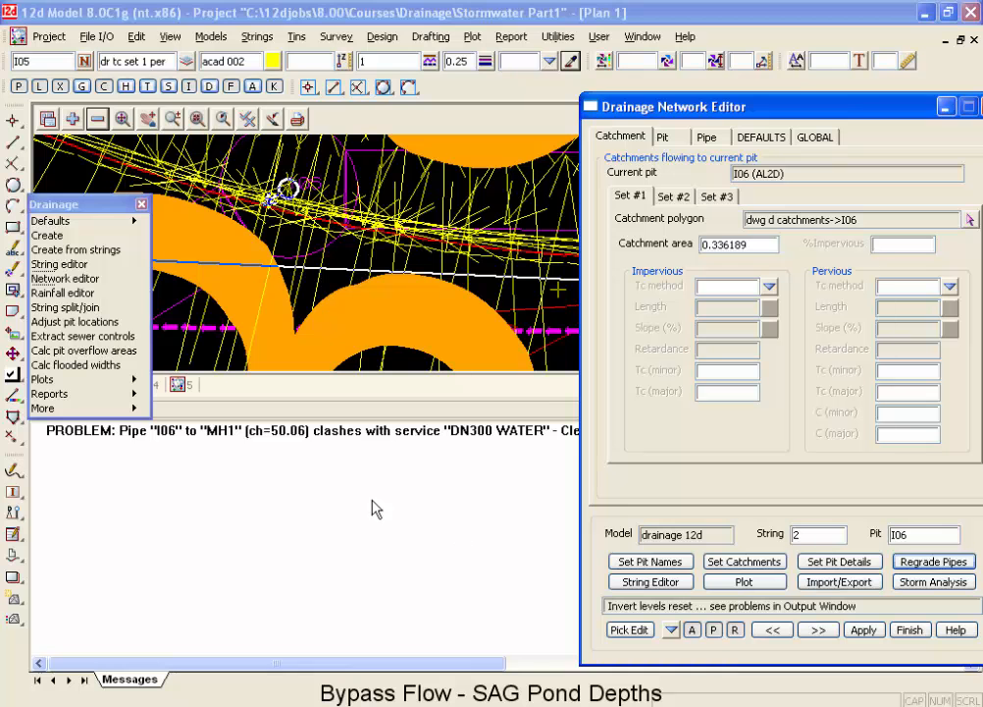
right_click(329, 490)
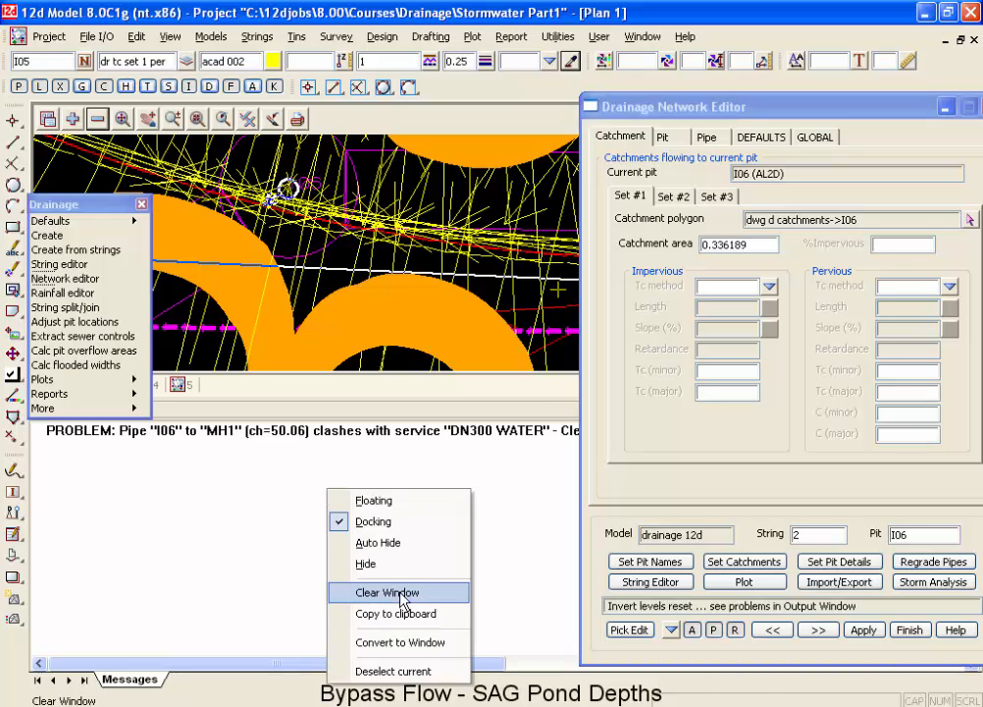
click(378, 592)
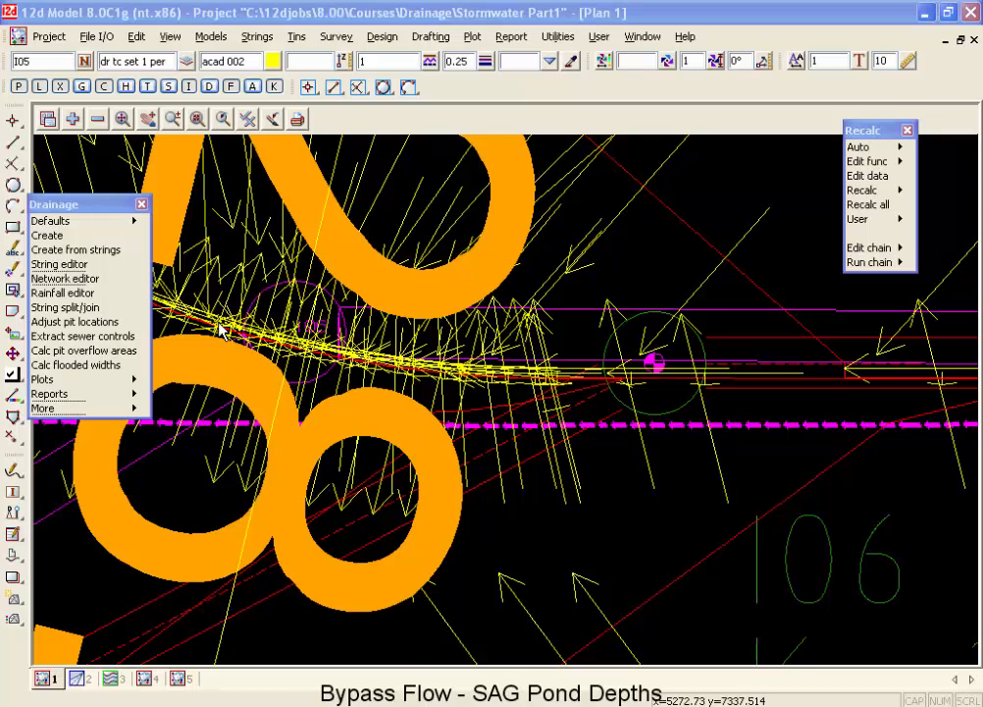
Reopen the drainage network editor beside the plan and pick pit I06 on string 2 for editing.
click(98, 284)
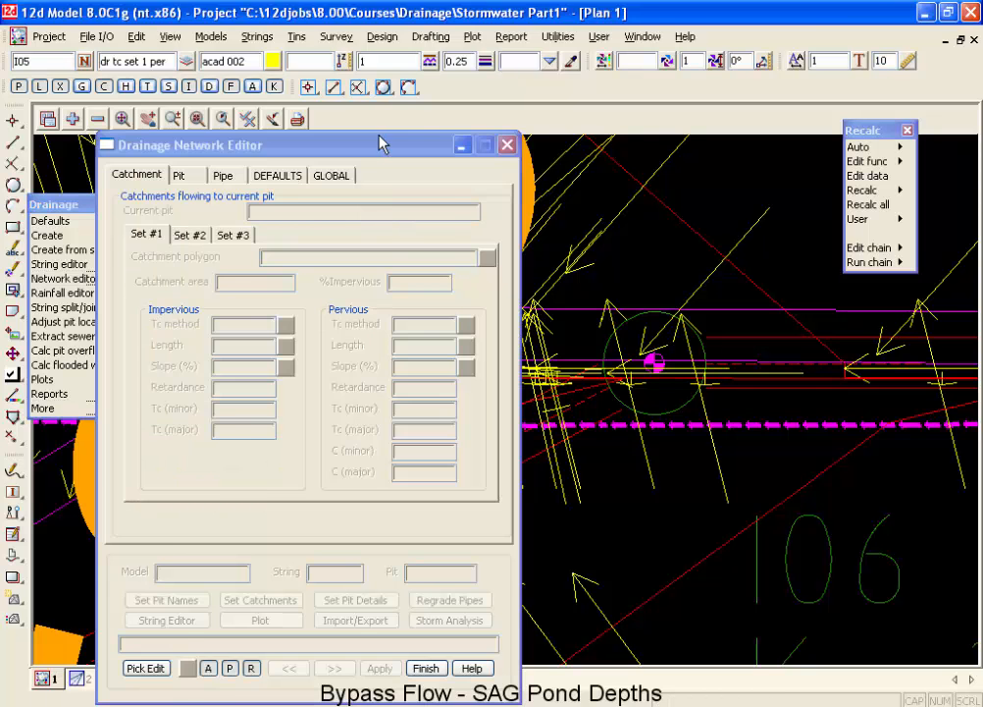
drag(381, 144, 834, 87)
click(596, 610)
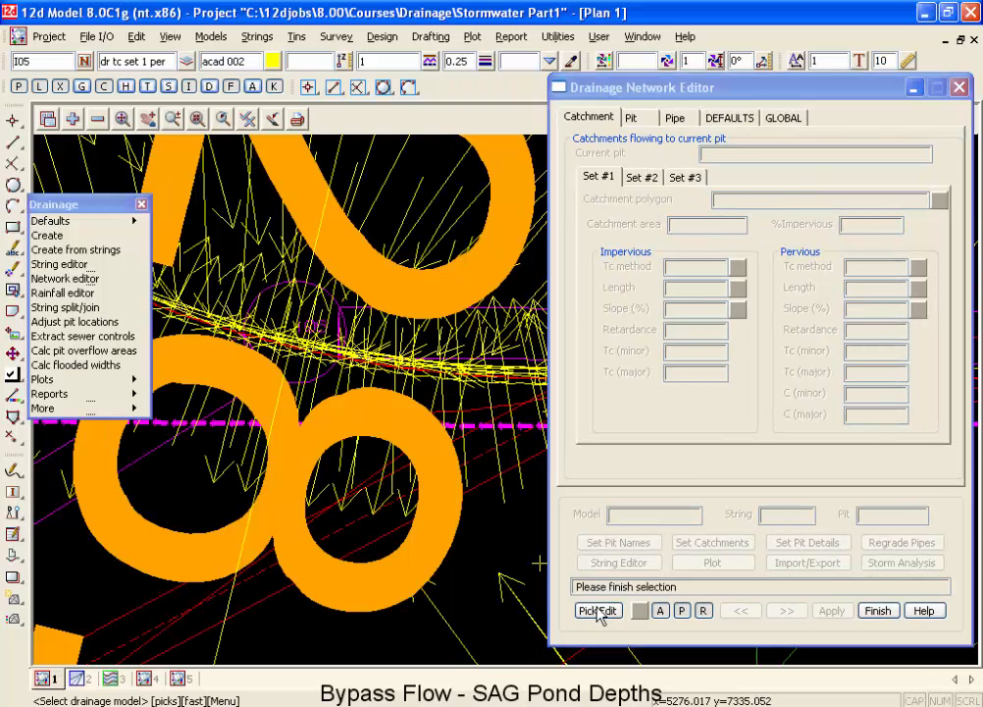
click(309, 346)
middle_click(309, 345)
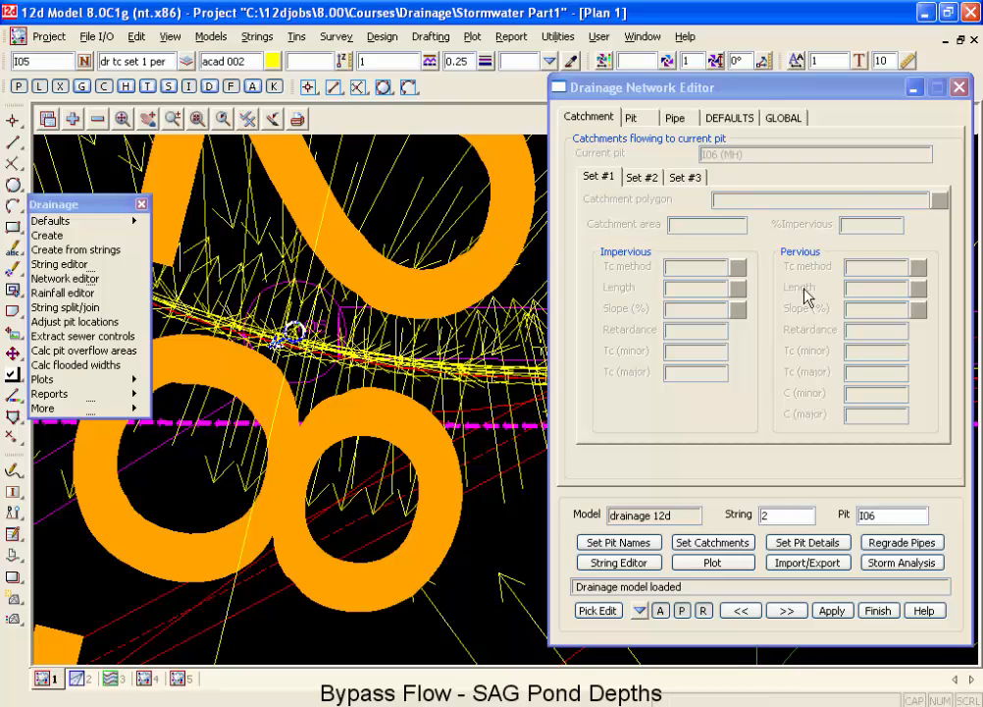
Change pit I06 to the sag pit type SAL2D while its bypass settings are shown.
click(639, 118)
click(681, 181)
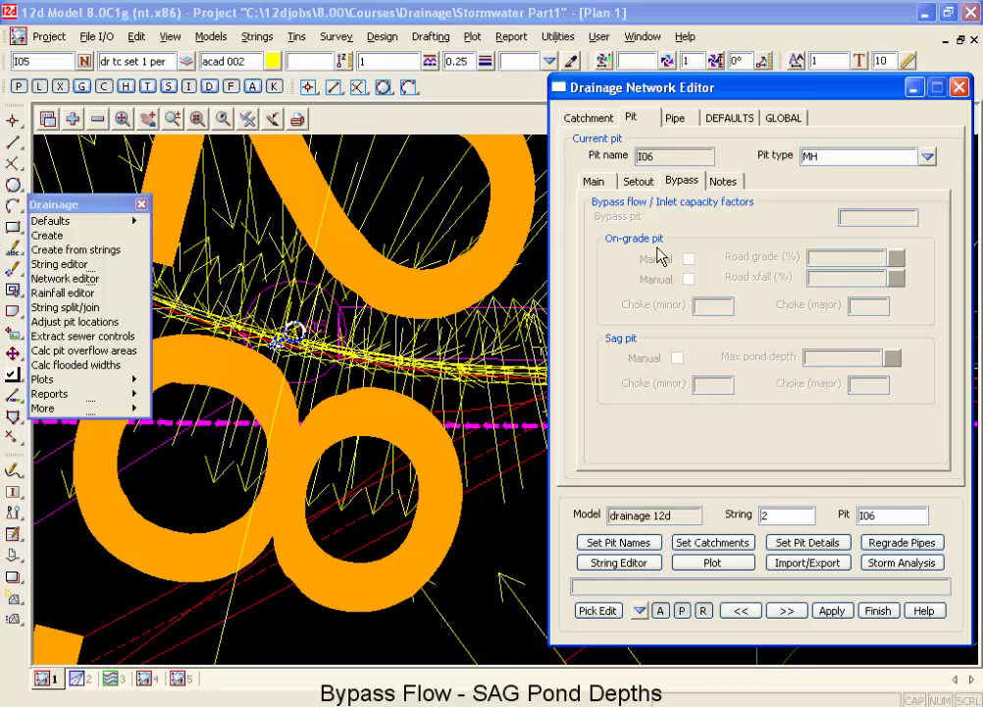
click(927, 156)
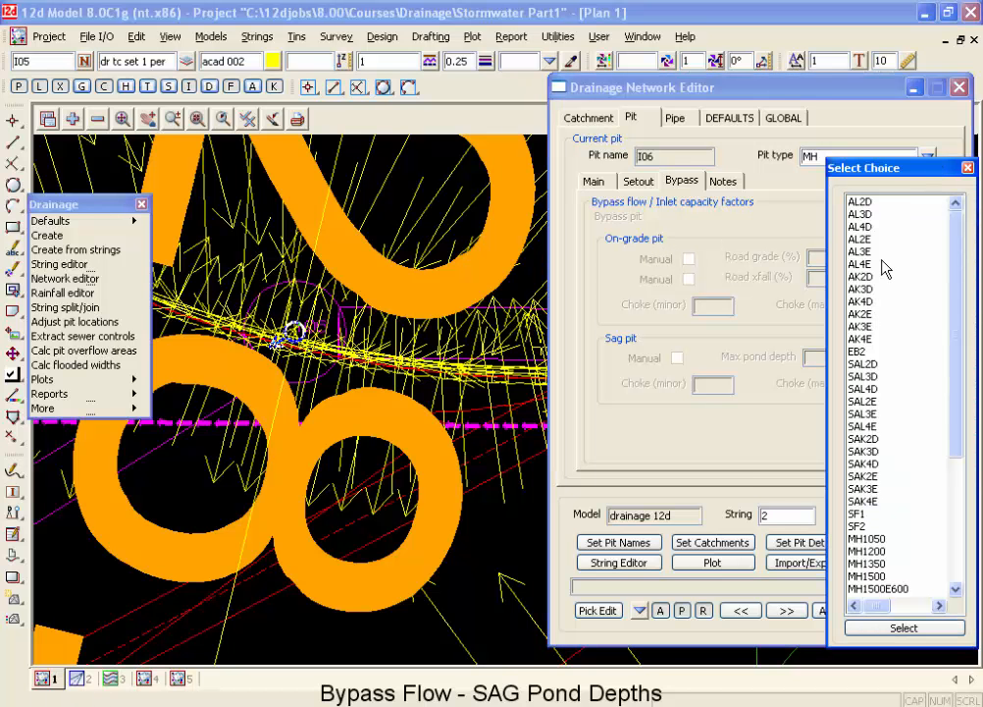
click(868, 364)
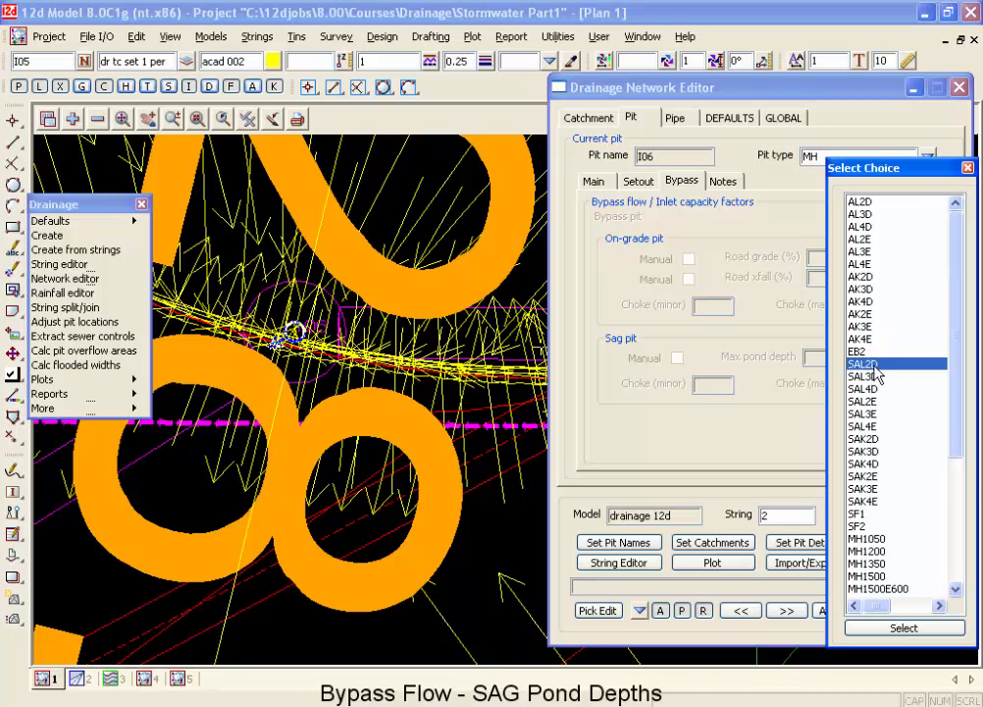
double_click(868, 364)
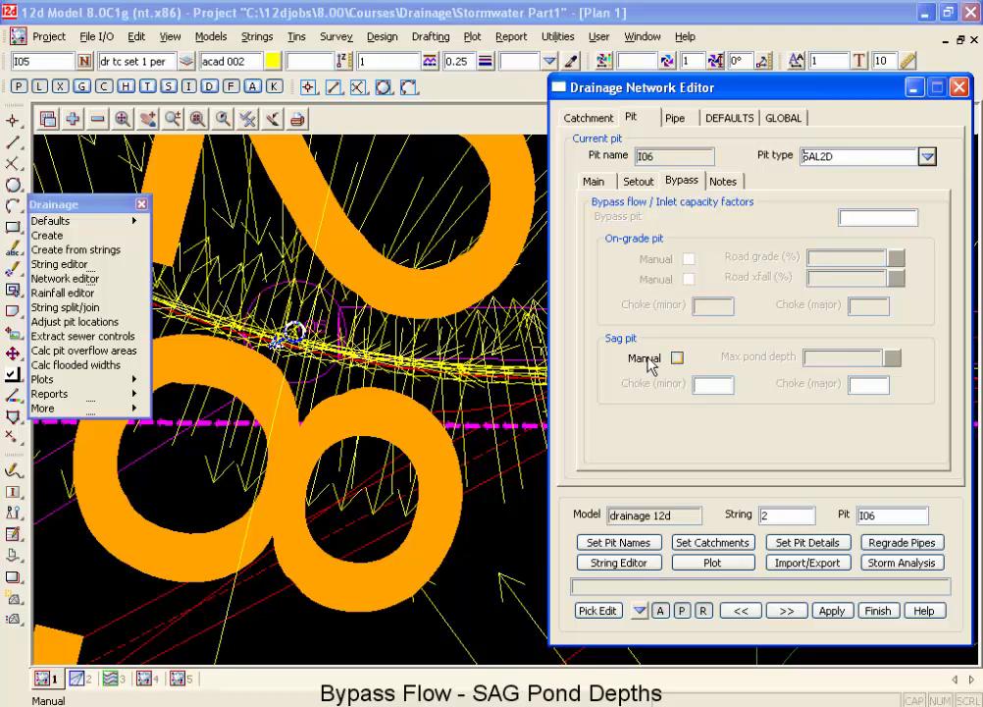
Set the catchments for the drainage network, leaving manual max pond depth disabled for sag pit I06.
click(703, 542)
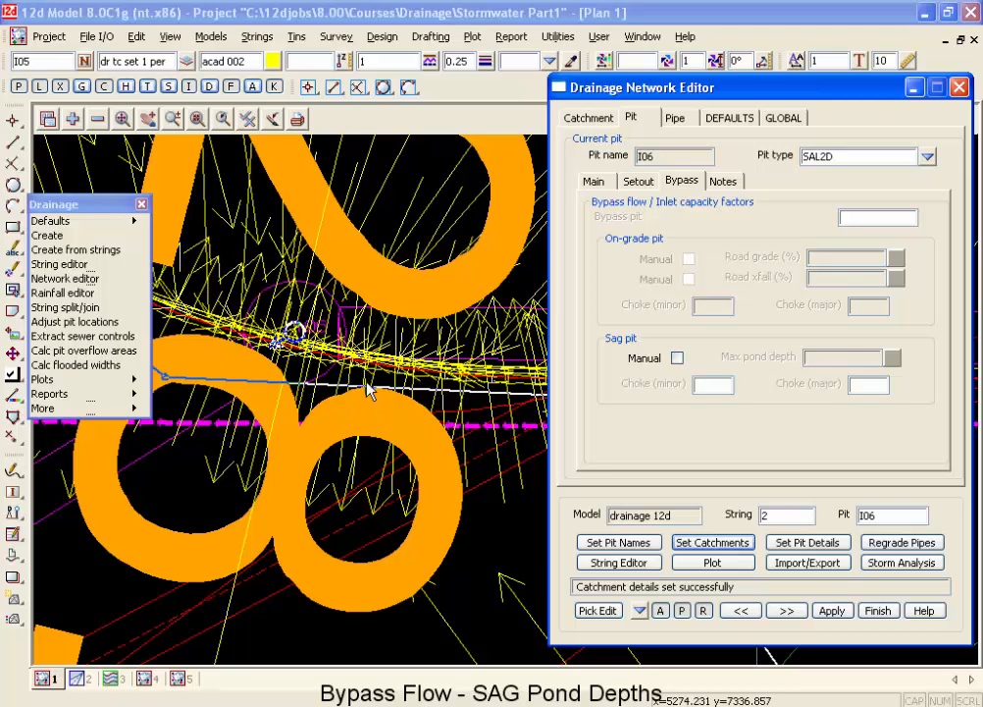
click(677, 359)
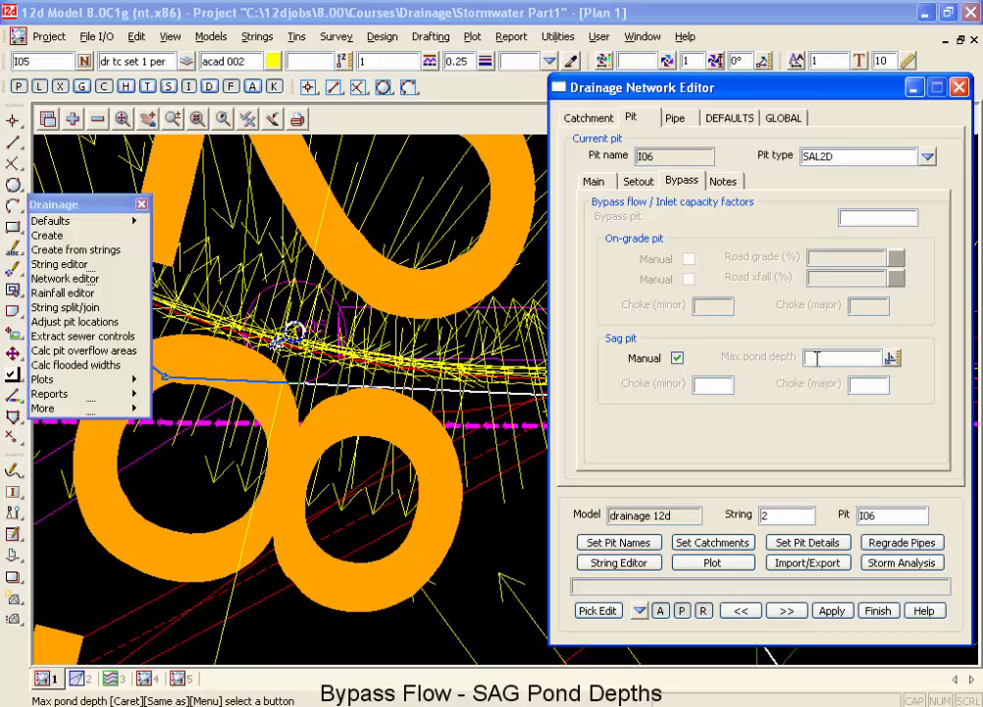
click(678, 360)
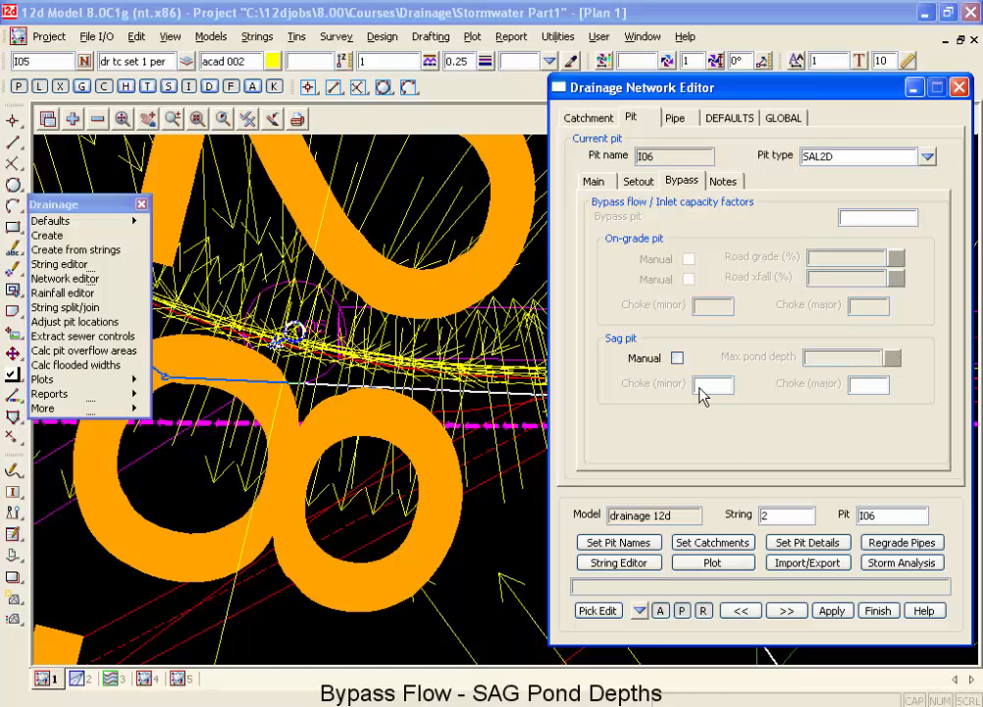
Set the pit details for the drainage network and clear the output window messages.
click(837, 546)
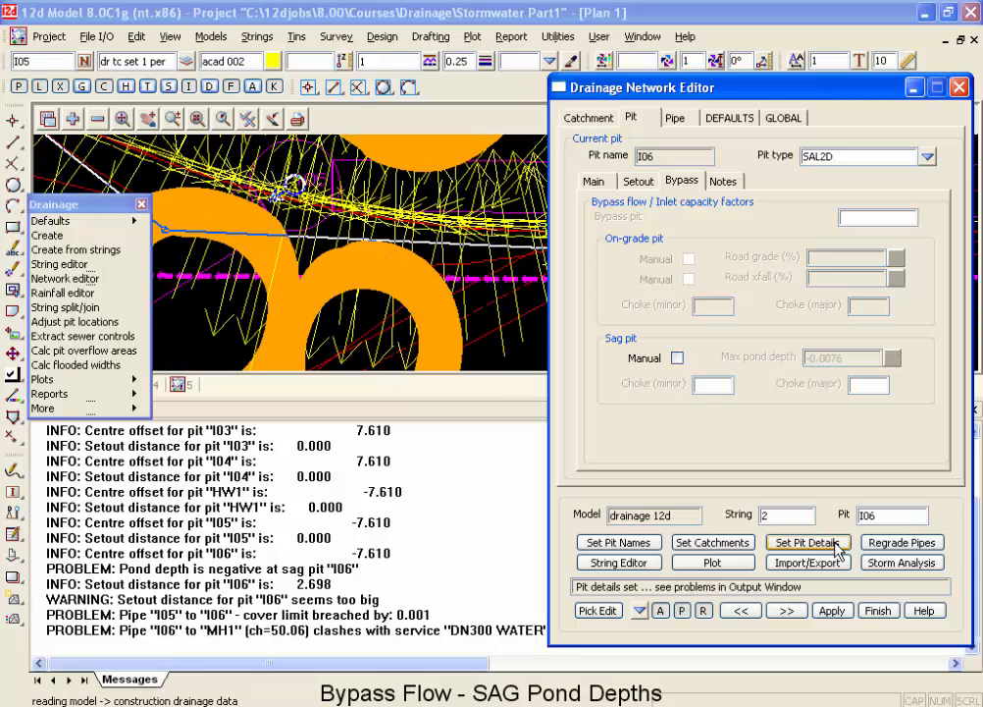
right_click(425, 493)
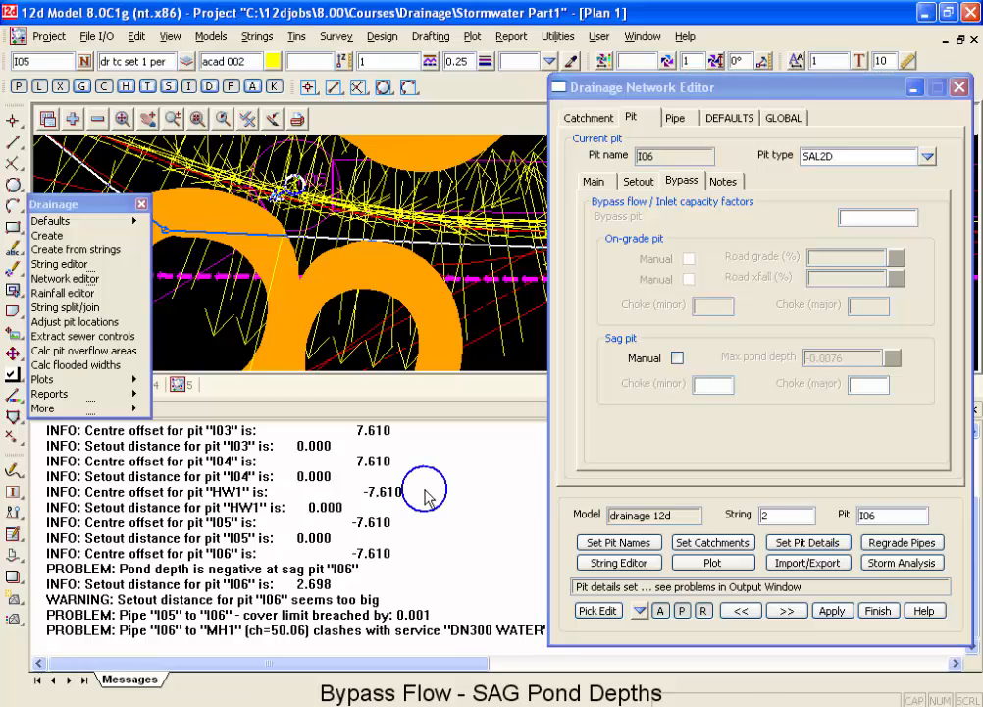
click(476, 575)
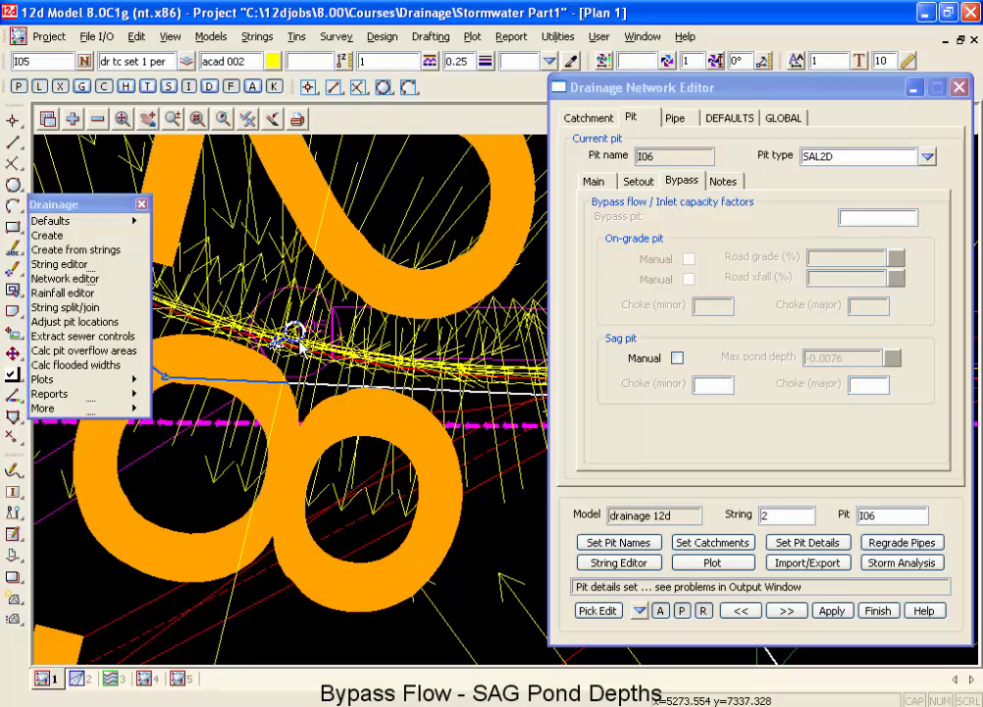
Calculate ridges and valleys from the design tin into models dr ridges and dr valleys, using the experimental fast method.
scroll(298, 340, up, 3)
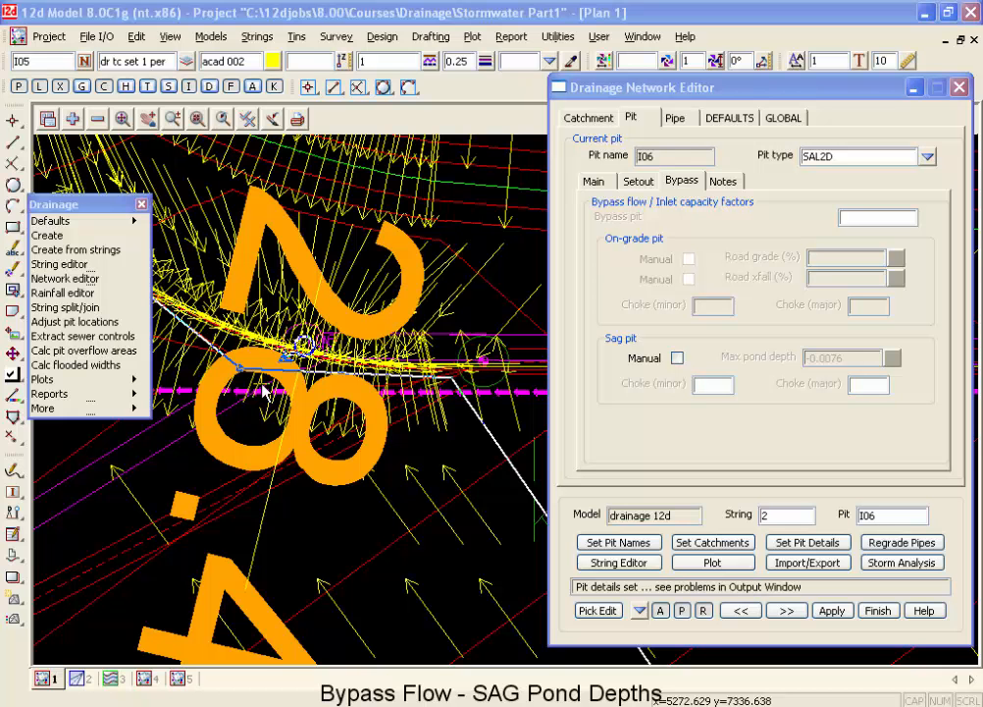
click(299, 37)
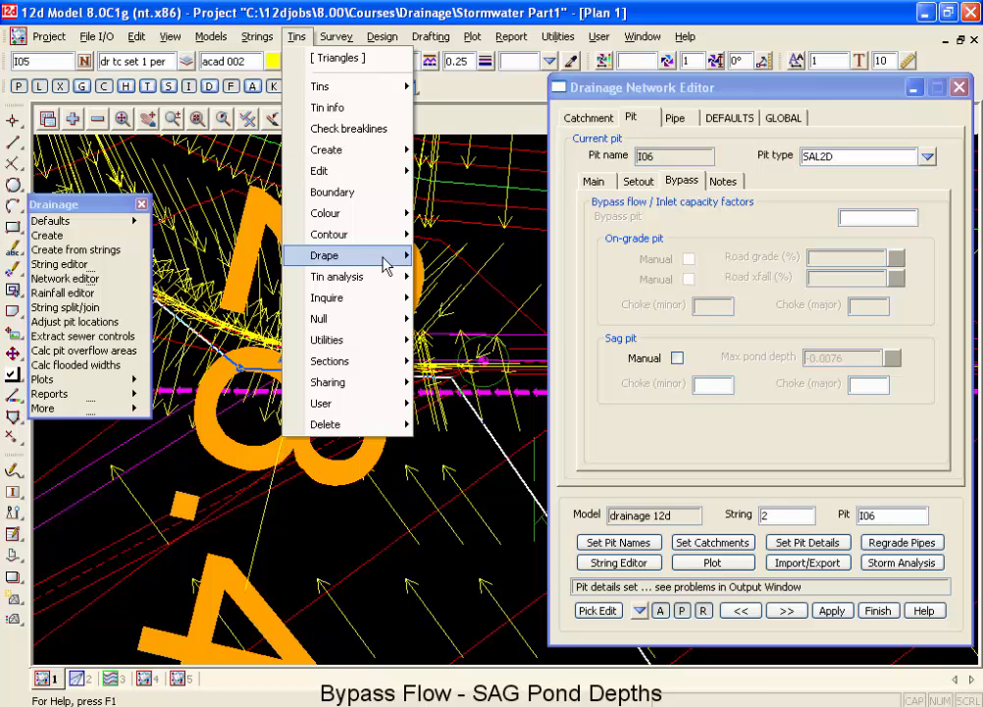
mouse_move(395, 283)
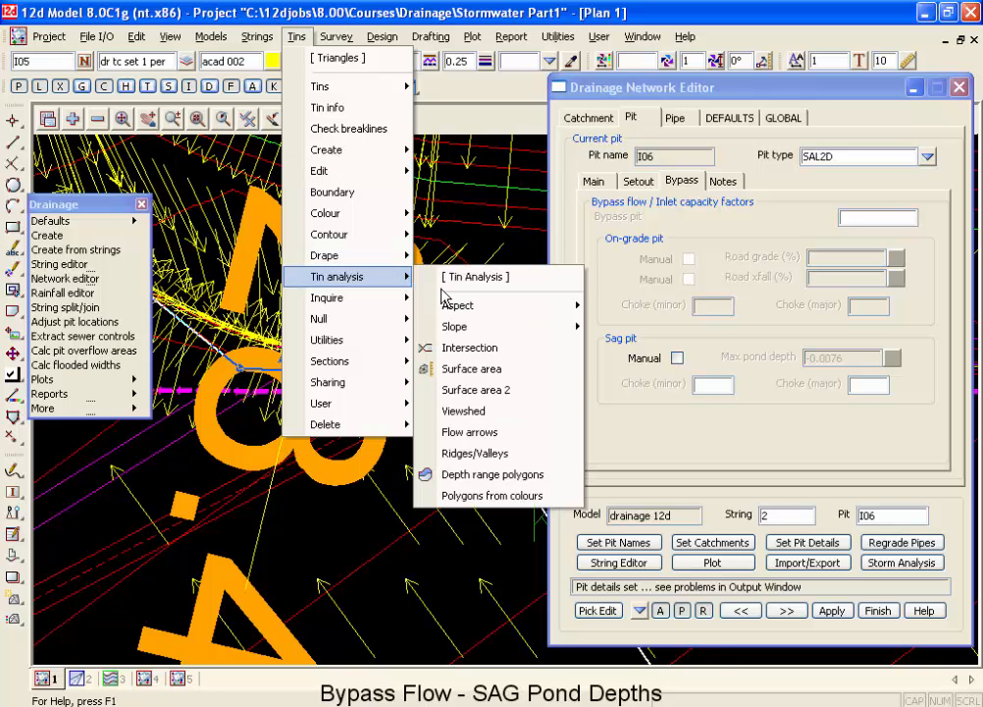
click(463, 454)
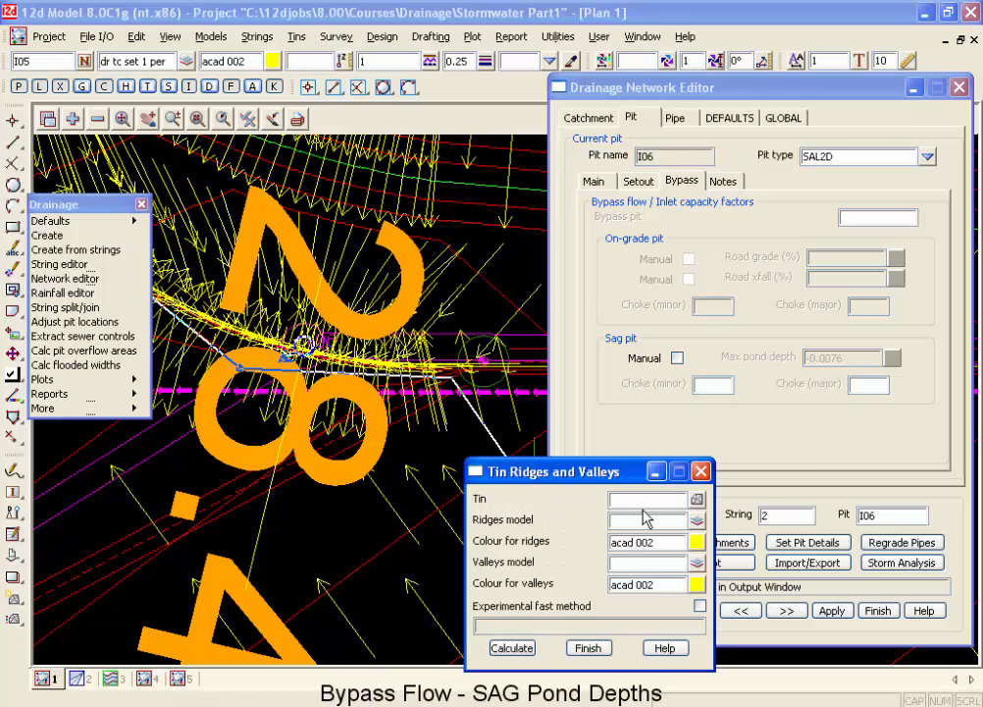
click(696, 500)
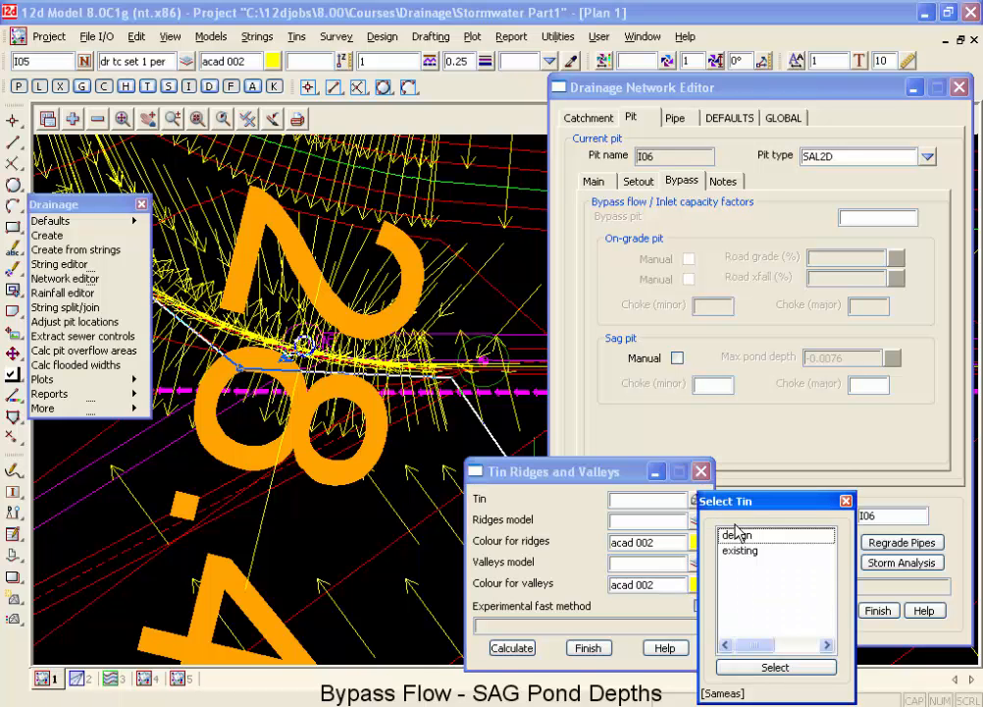
double_click(750, 538)
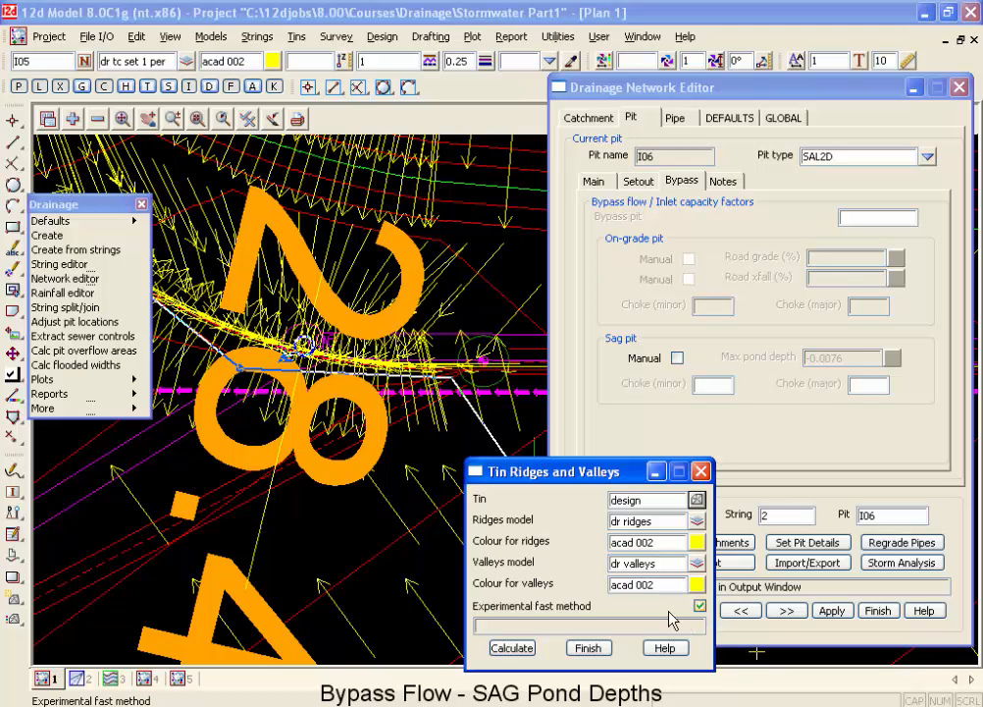
click(511, 648)
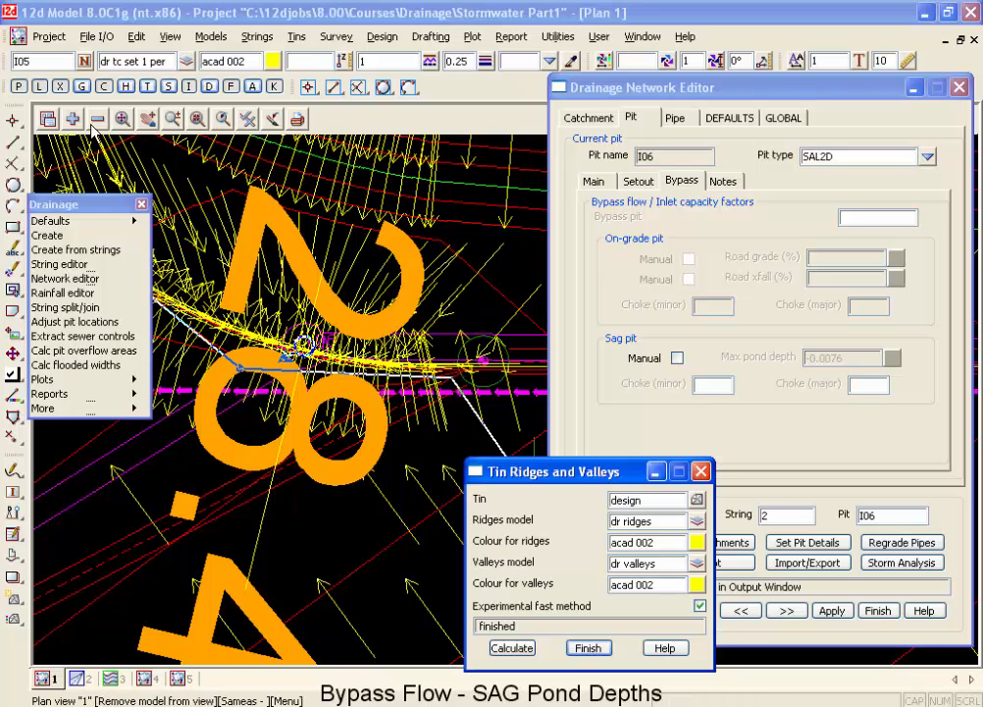
Remove the models tin design, dr crests and sag, and drainage 12d labels from plan view 1.
click(93, 122)
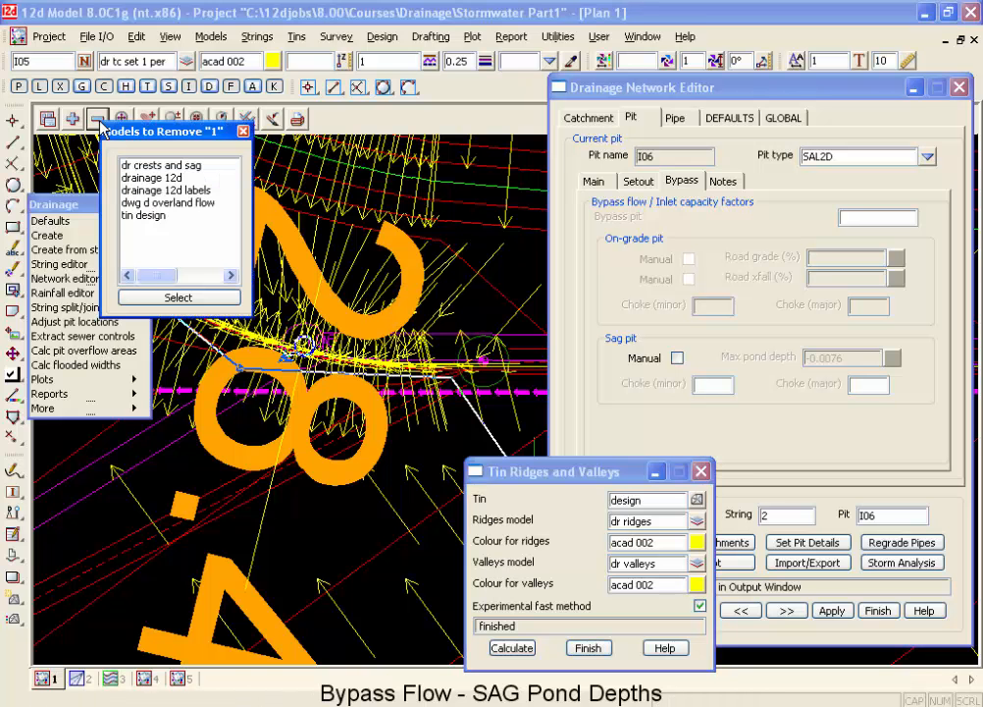
double_click(151, 220)
scroll(385, 320, down, 1)
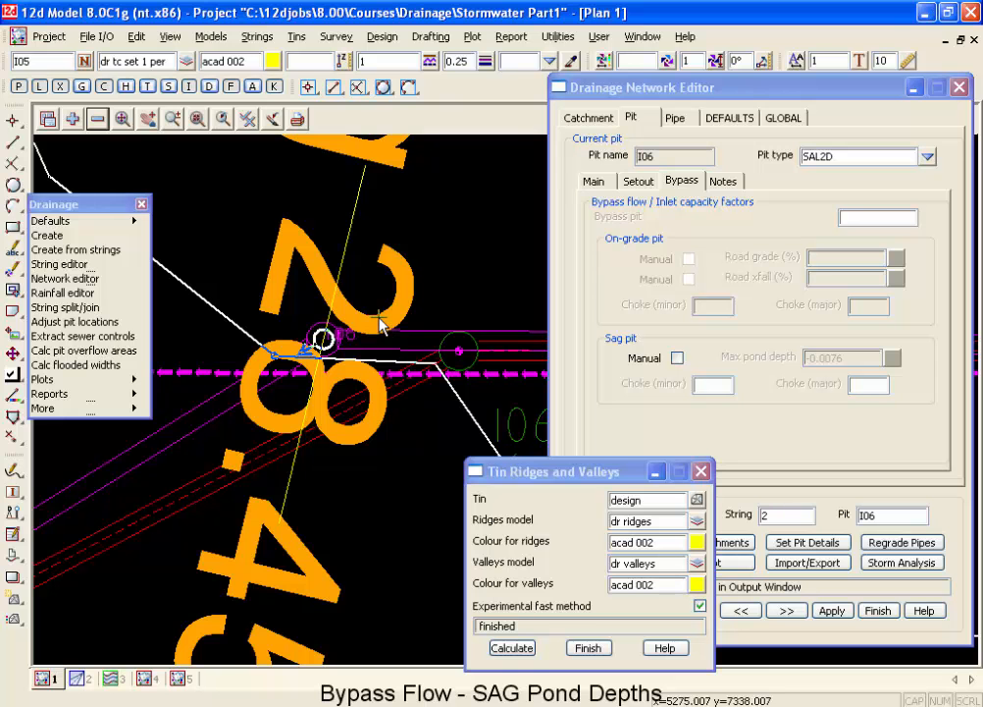
click(97, 120)
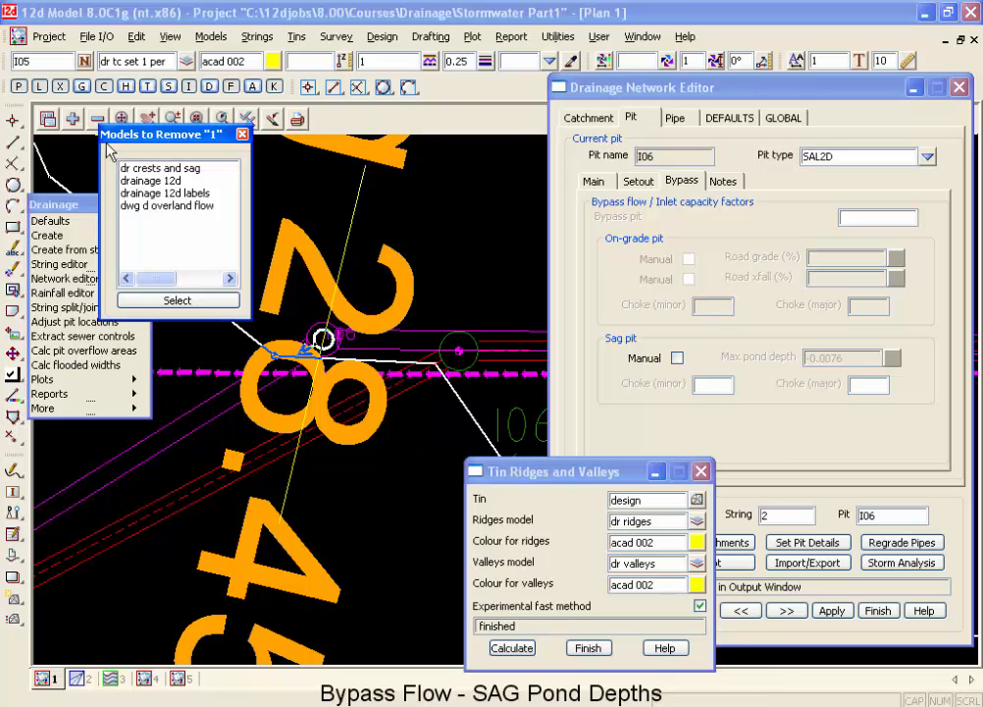
click(136, 180)
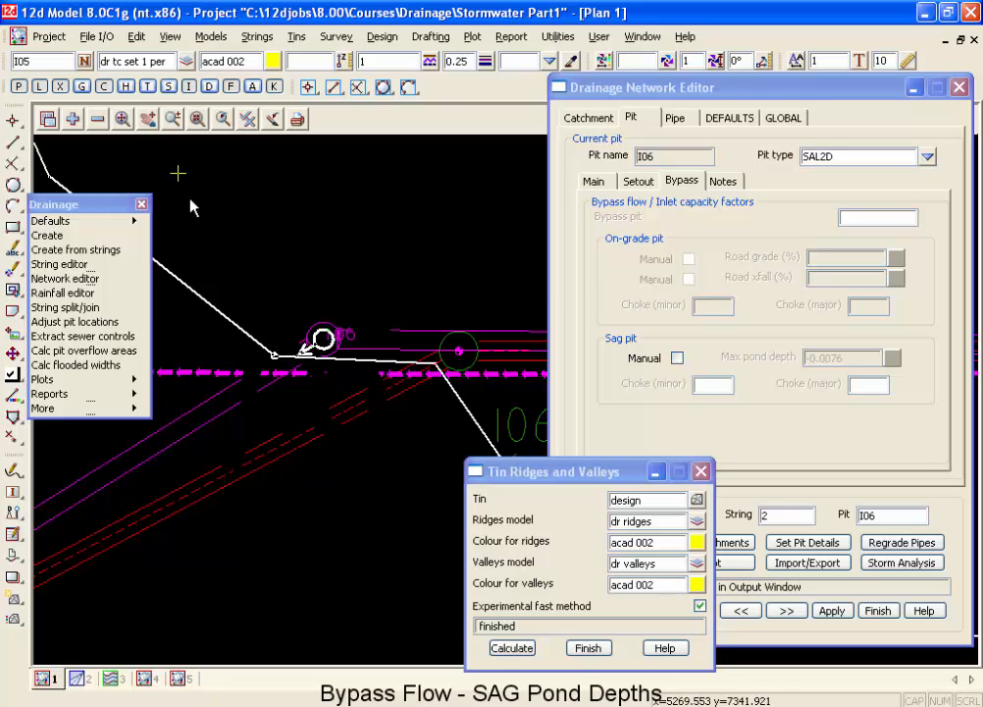
click(97, 119)
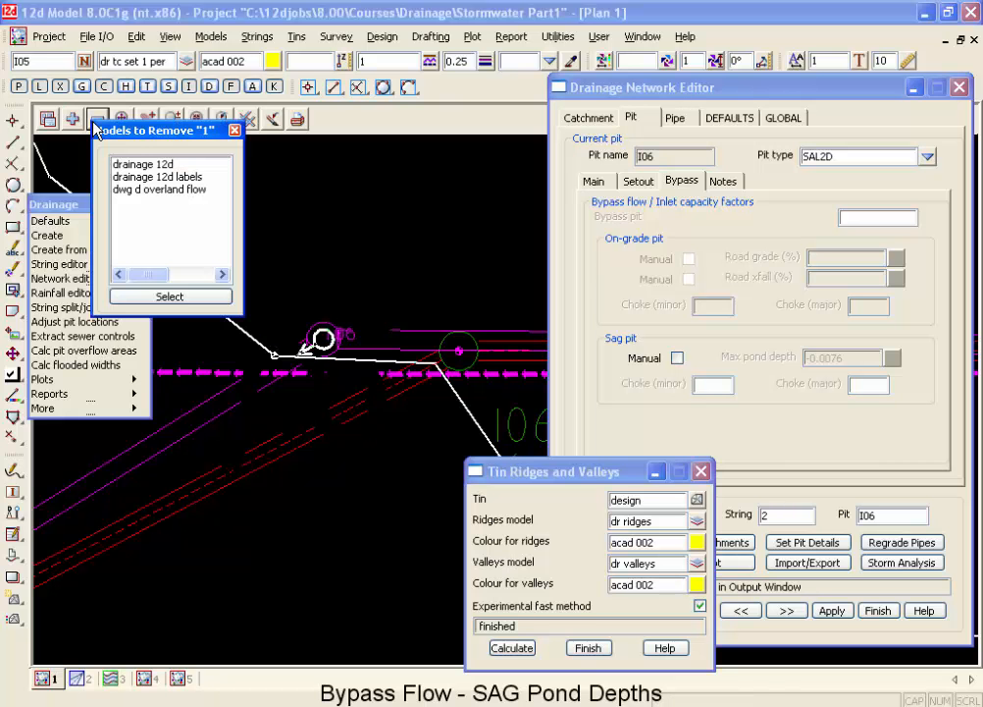
click(125, 177)
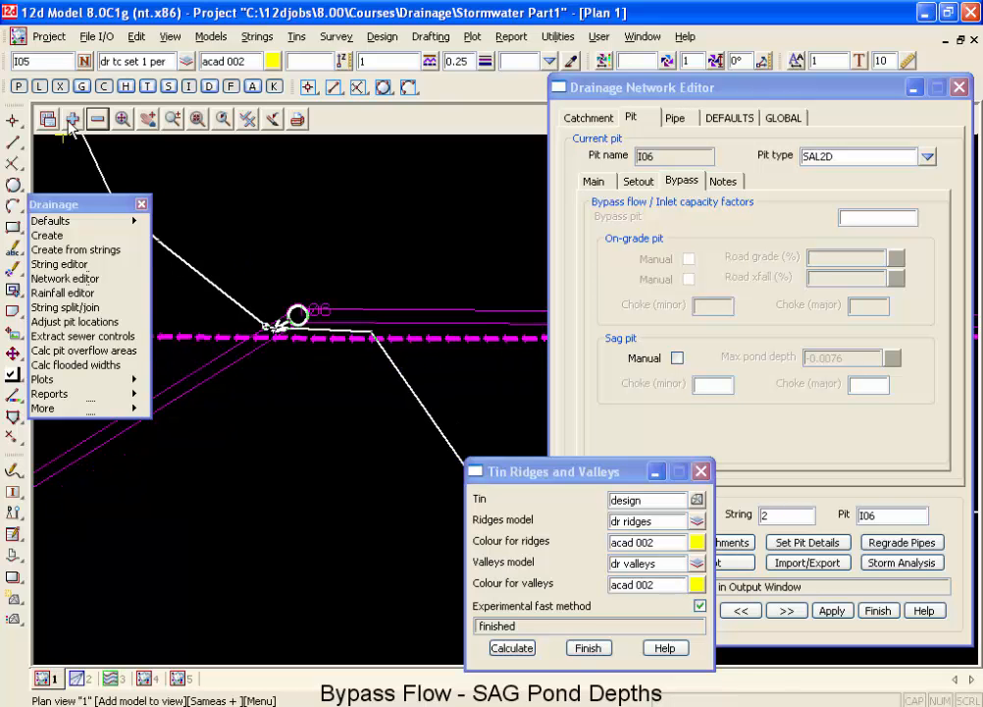
Add the dr ridges model to plan view 1.
click(71, 120)
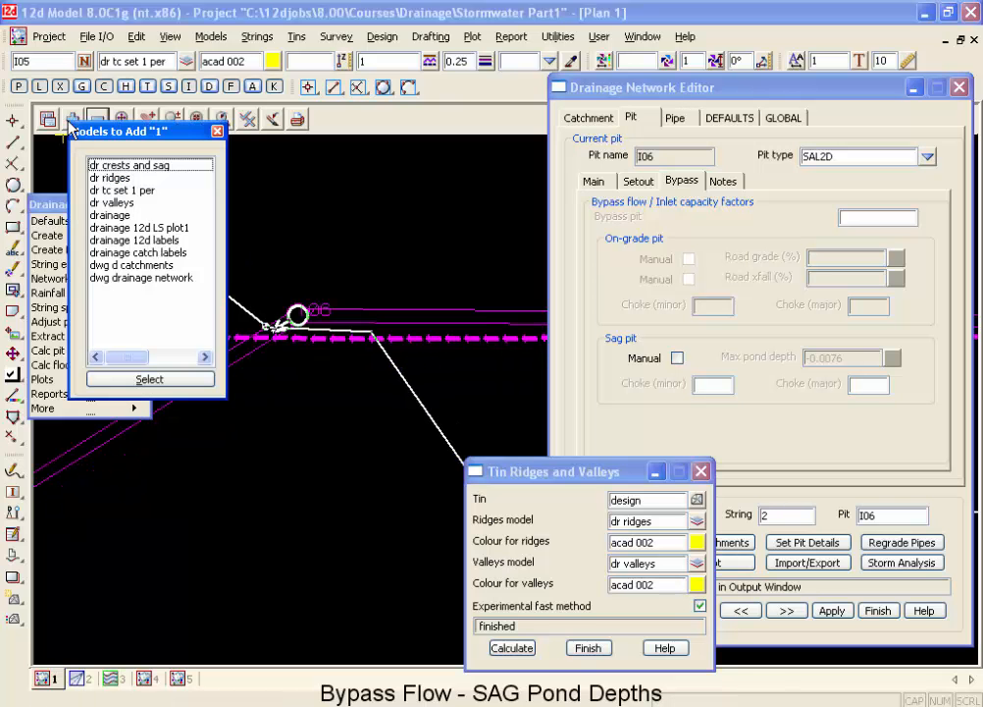
click(108, 179)
double_click(108, 178)
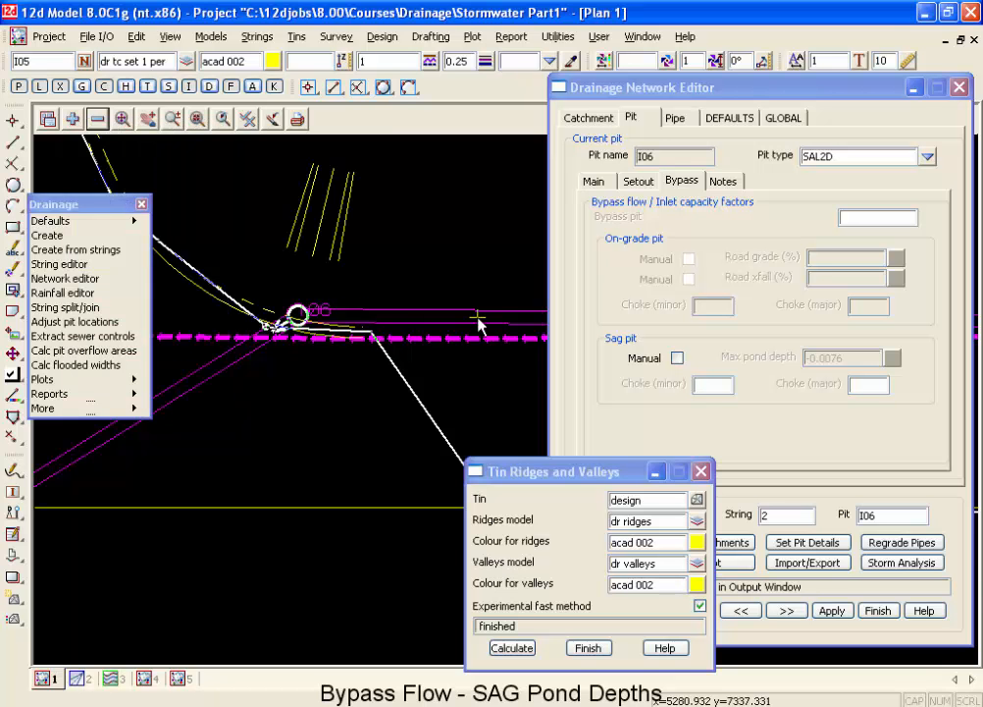
Move the ridges and valleys dialog away from the network editor and close the drainage network editor.
scroll(352, 273, up, 2)
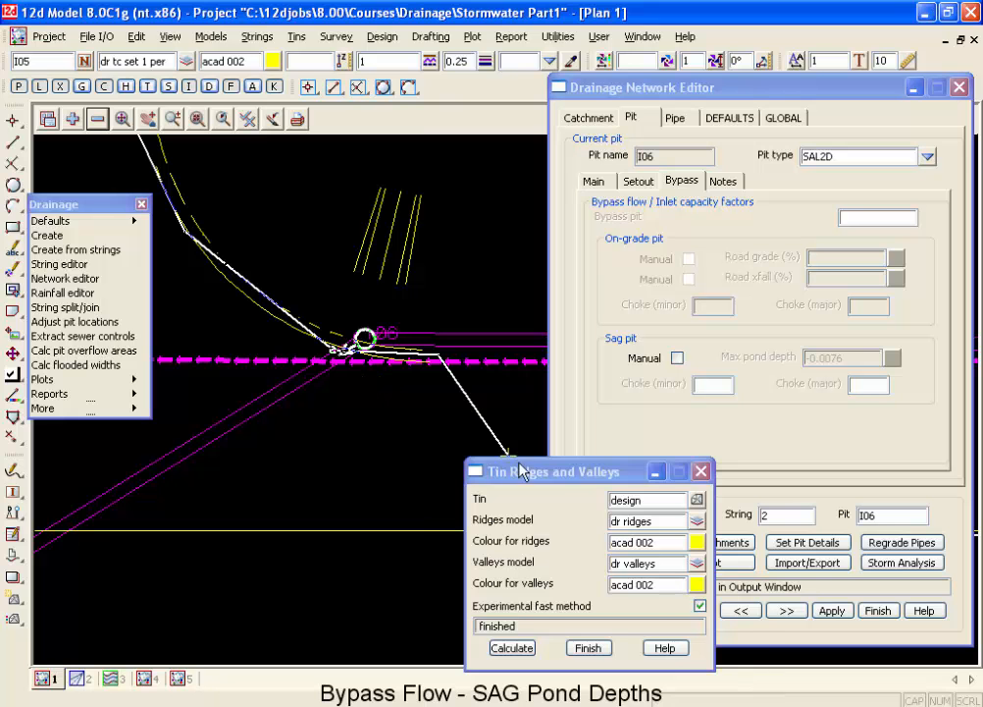
drag(511, 471, 275, 468)
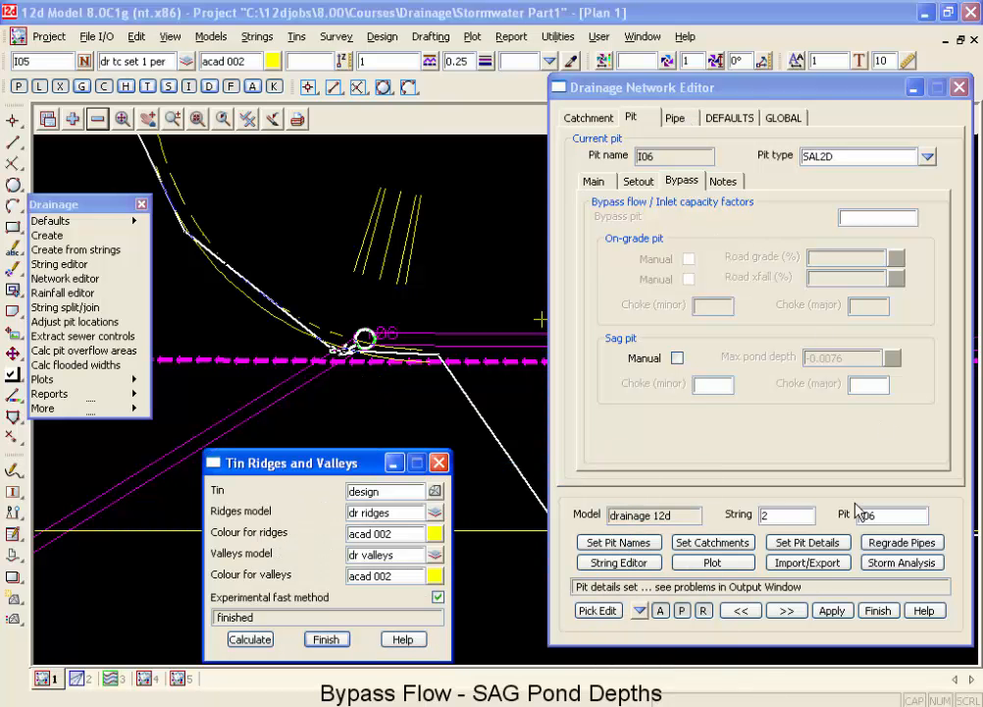
click(877, 610)
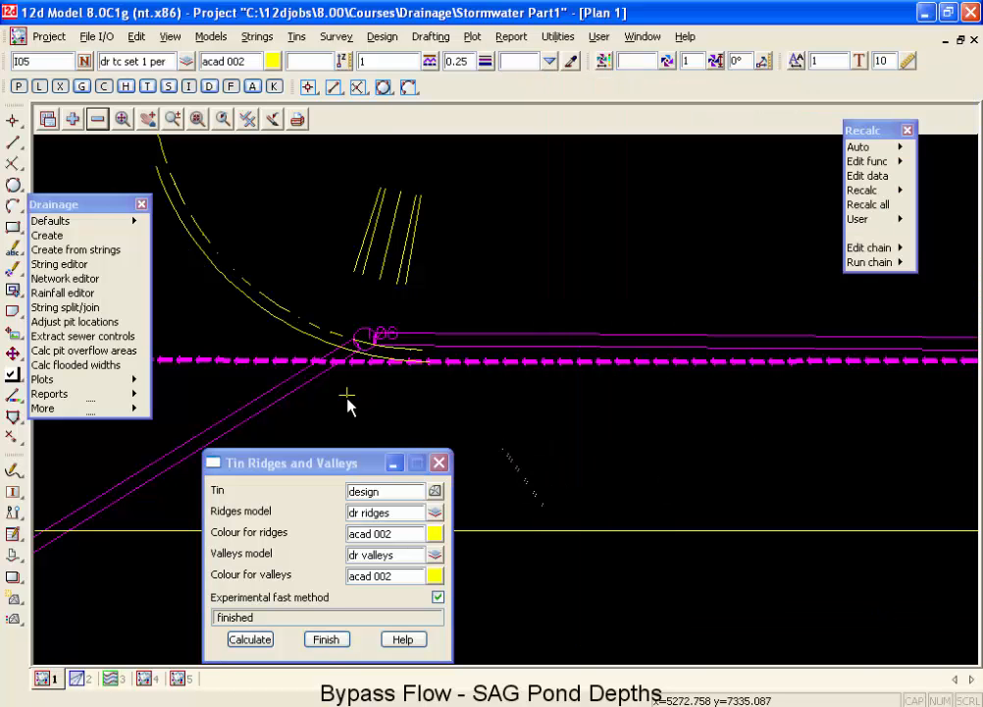
scroll(359, 344, up, 1)
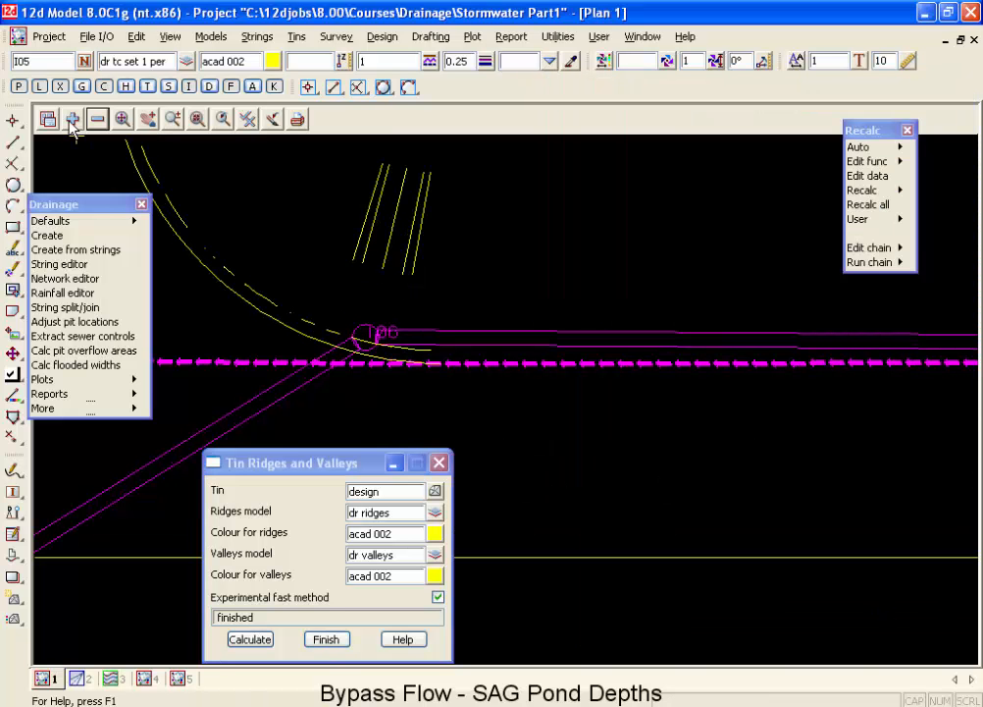
Add the dwg d catchments model to plan view 1.
click(72, 120)
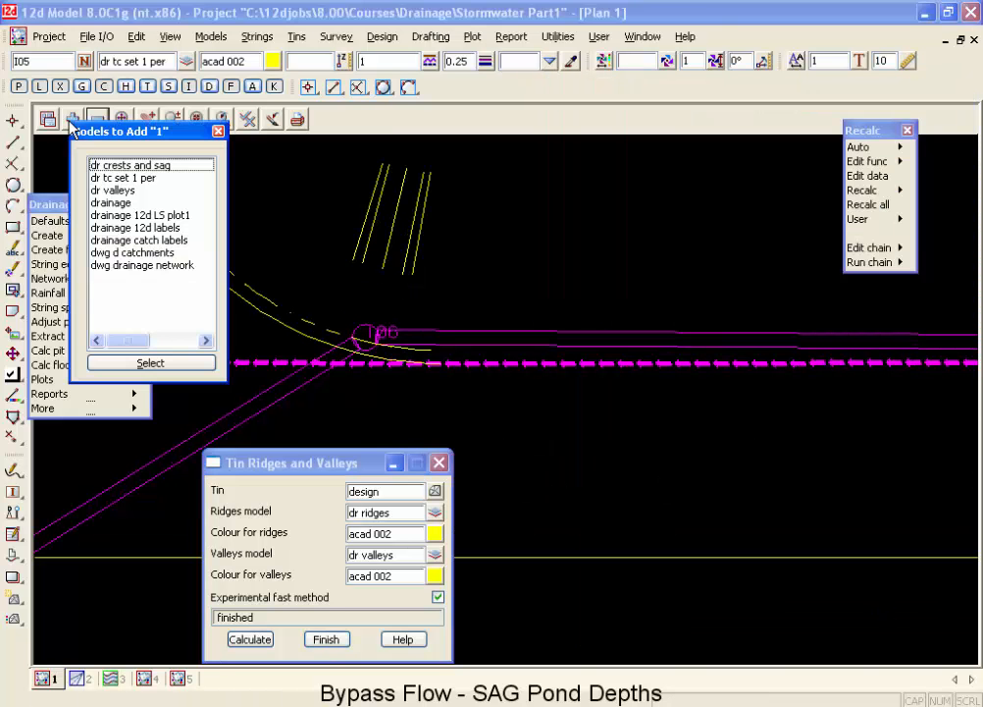
double_click(115, 254)
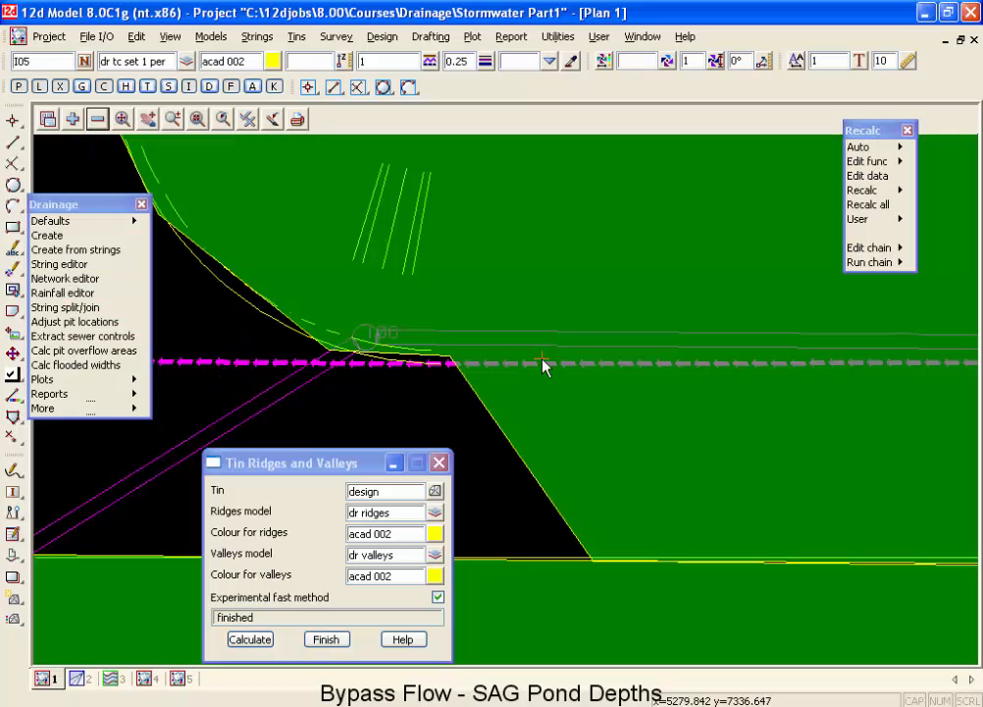
scroll(545, 368, down, 1)
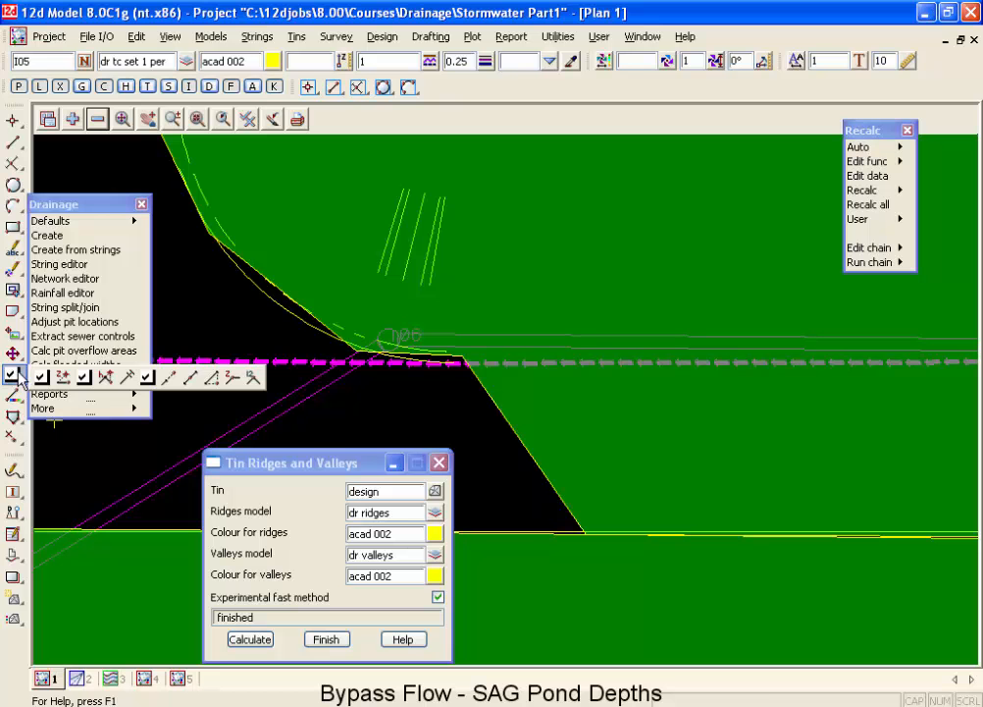
Insert two points in the I06 catchment boundary along the kerb curve northwest of the pit, placing both on the ridge line.
click(210, 382)
click(282, 288)
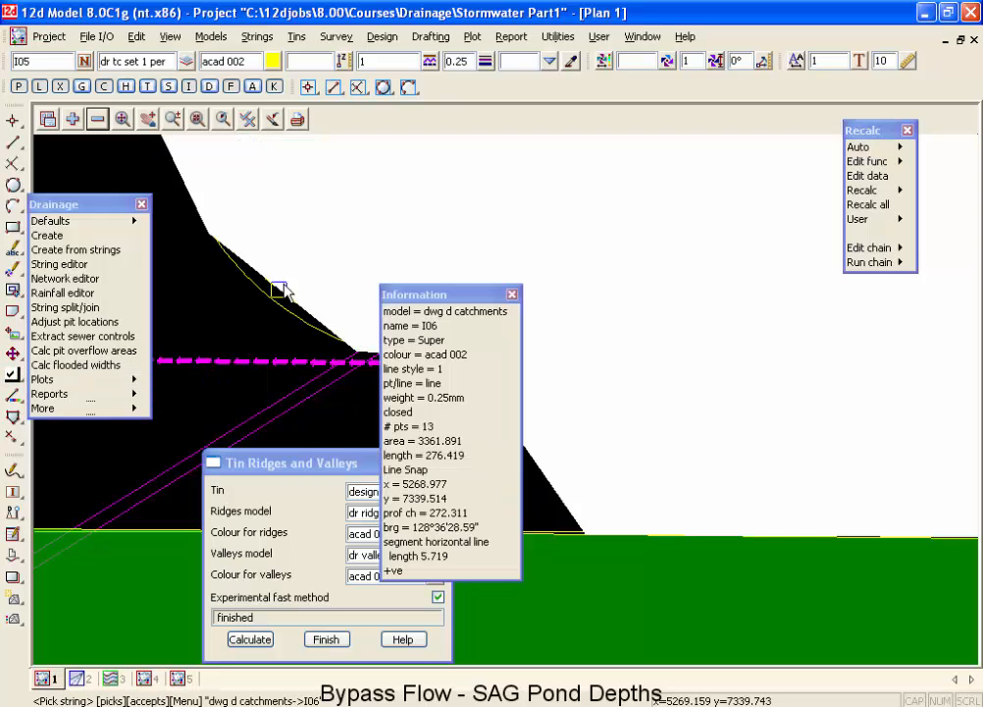
middle_click(282, 289)
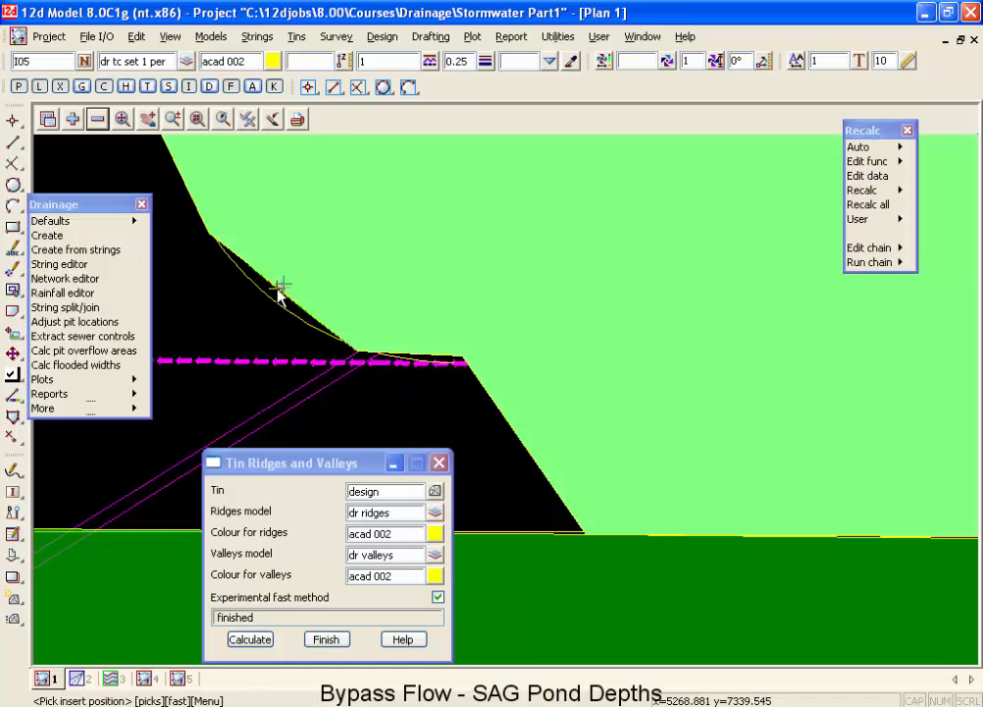
click(313, 332)
middle_click(314, 334)
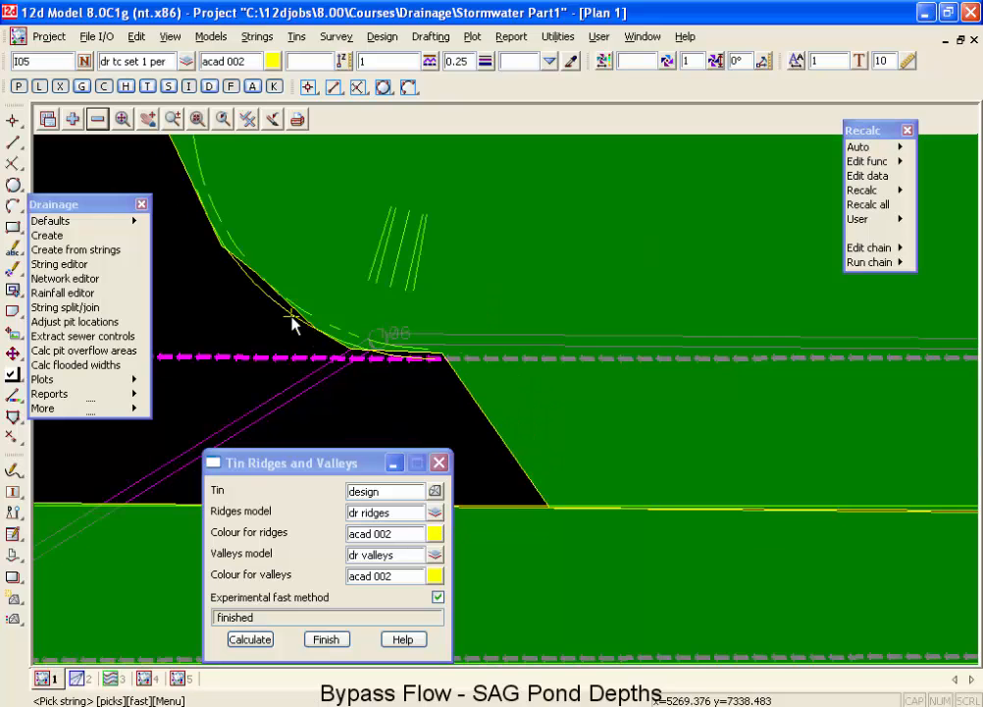
click(278, 295)
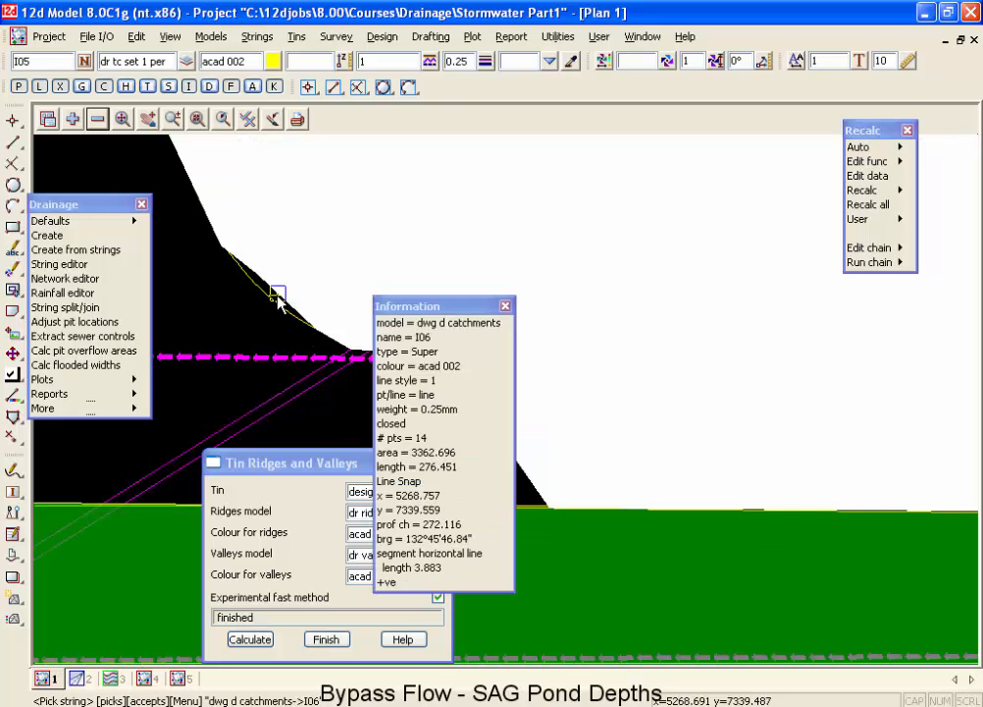
middle_click(278, 296)
click(268, 298)
middle_click(268, 297)
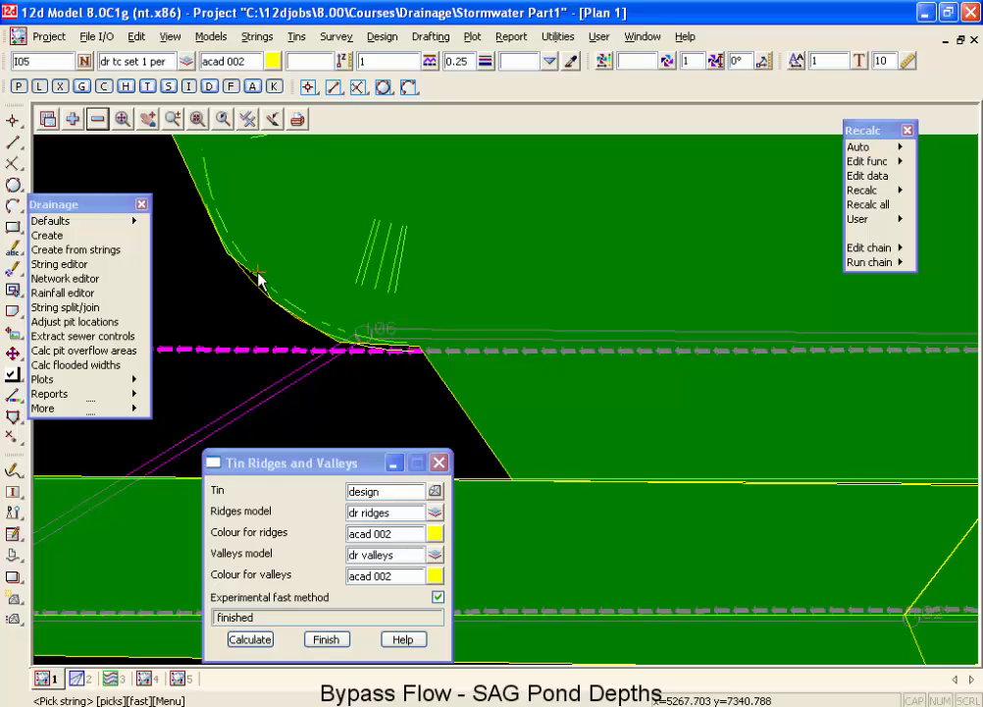
Insert a point in the I06 catchment boundary just east of the pit, placed on the ridge line.
scroll(298, 336, down, 4)
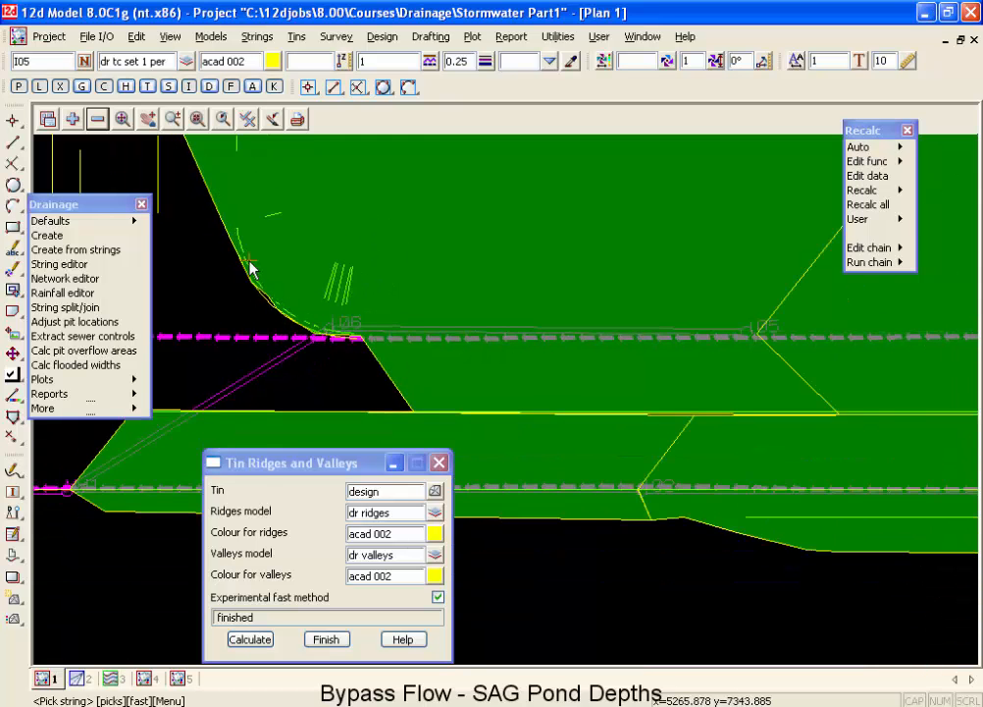
scroll(251, 265, up, 5)
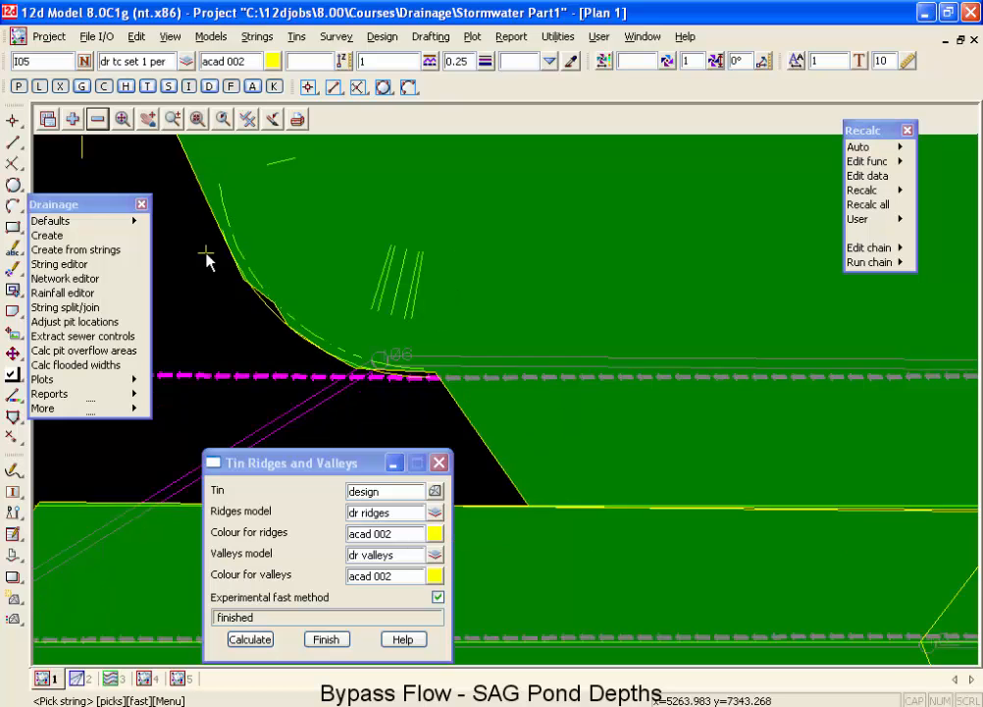
scroll(208, 259, down, 2)
scroll(211, 230, down, 3)
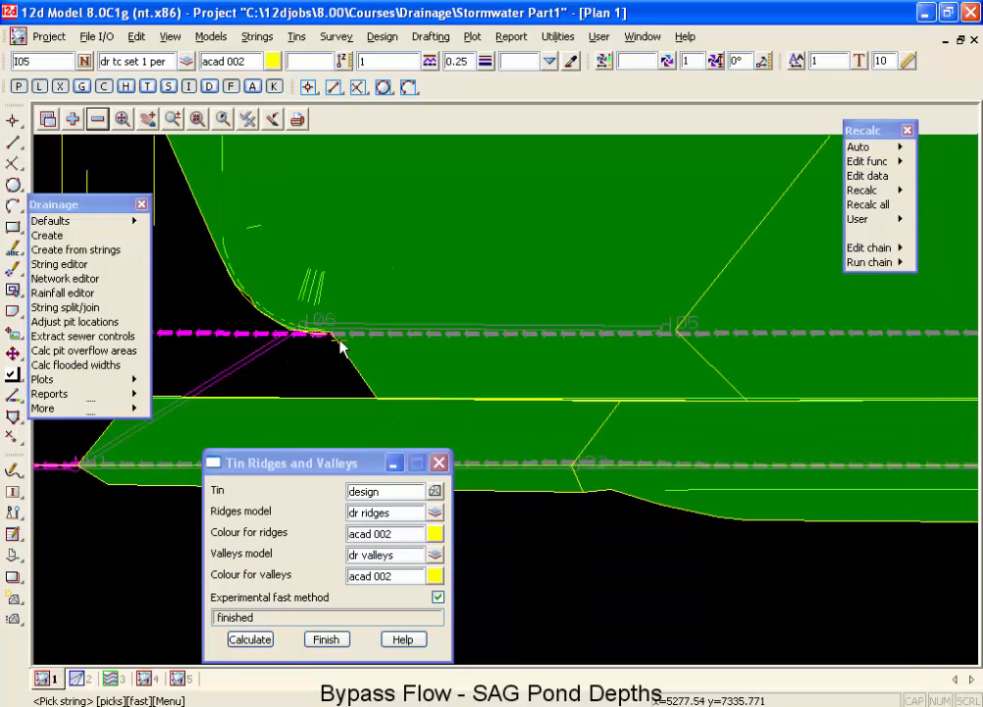
scroll(322, 332, up, 4)
scroll(324, 344, up, 3)
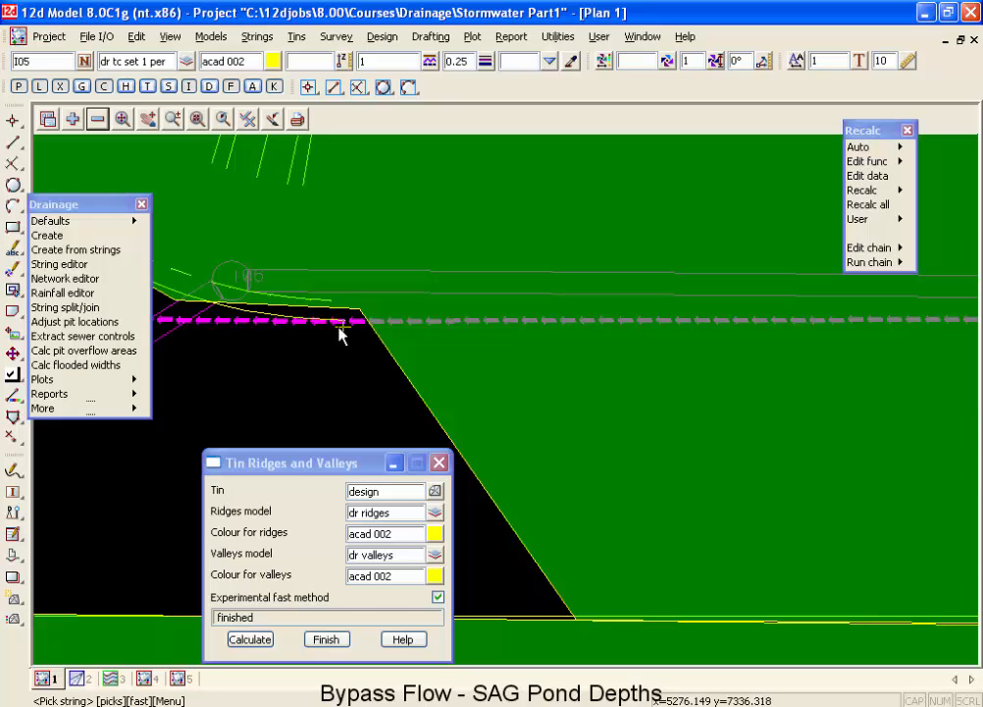
click(288, 307)
middle_click(286, 309)
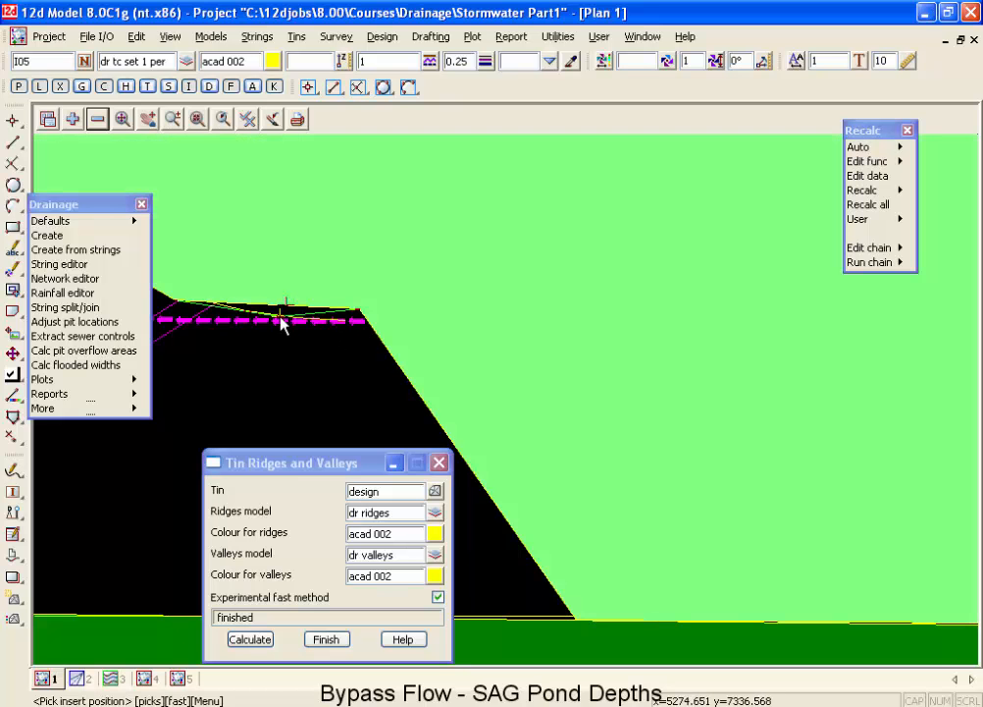
click(280, 318)
middle_click(282, 324)
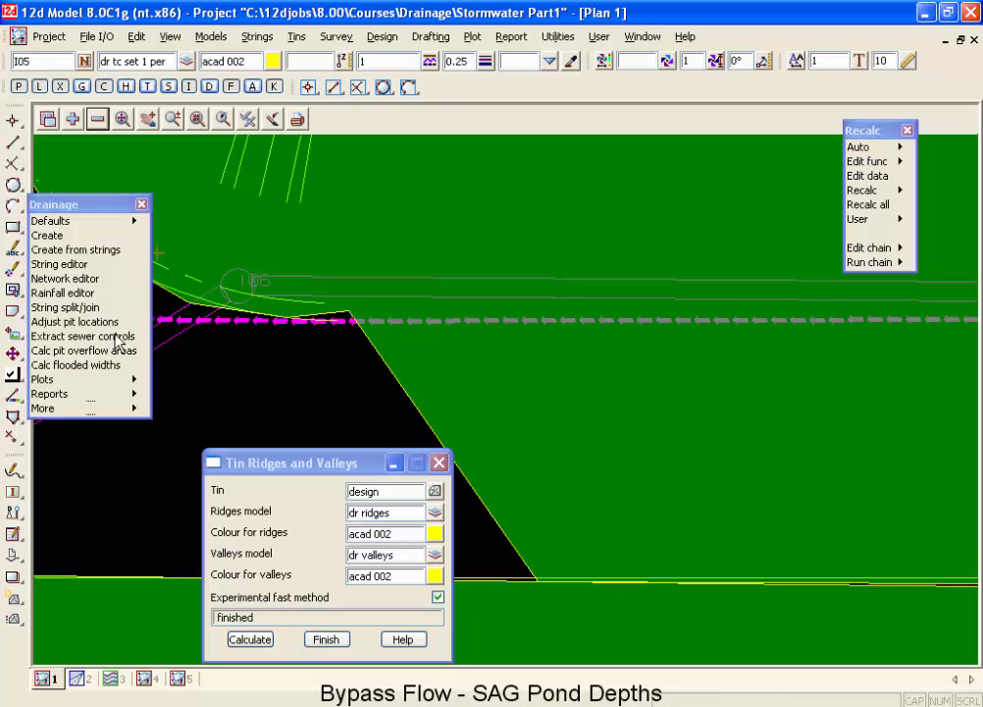
Move the I06 catchment corner east of the pit onto the end point of the ridge string.
click(14, 375)
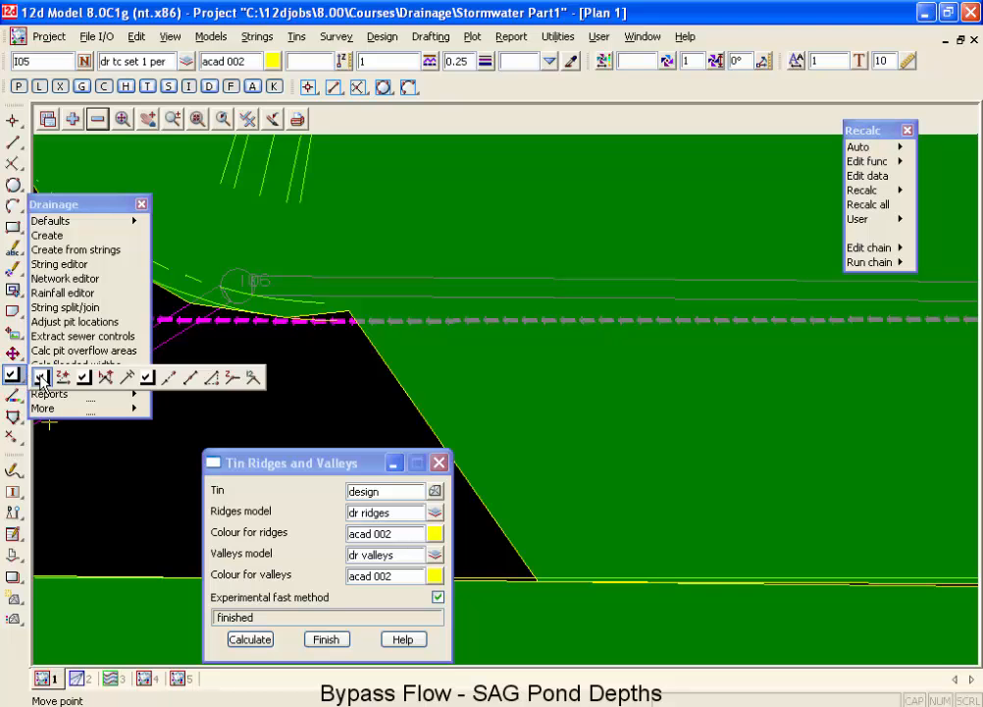
click(41, 378)
click(348, 312)
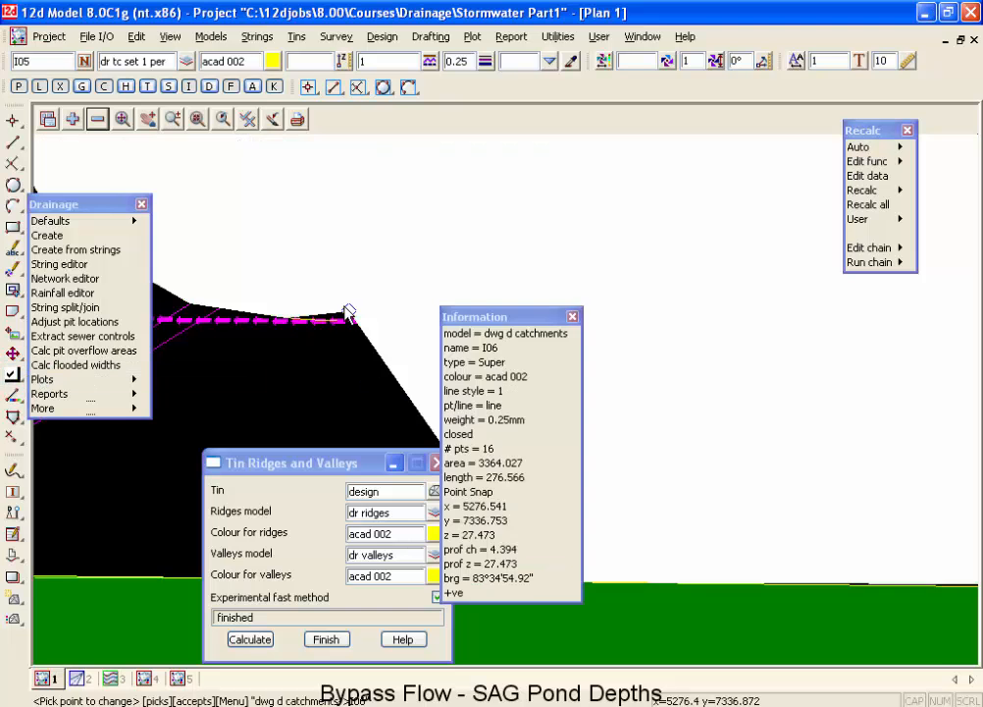
middle_click(348, 312)
click(337, 325)
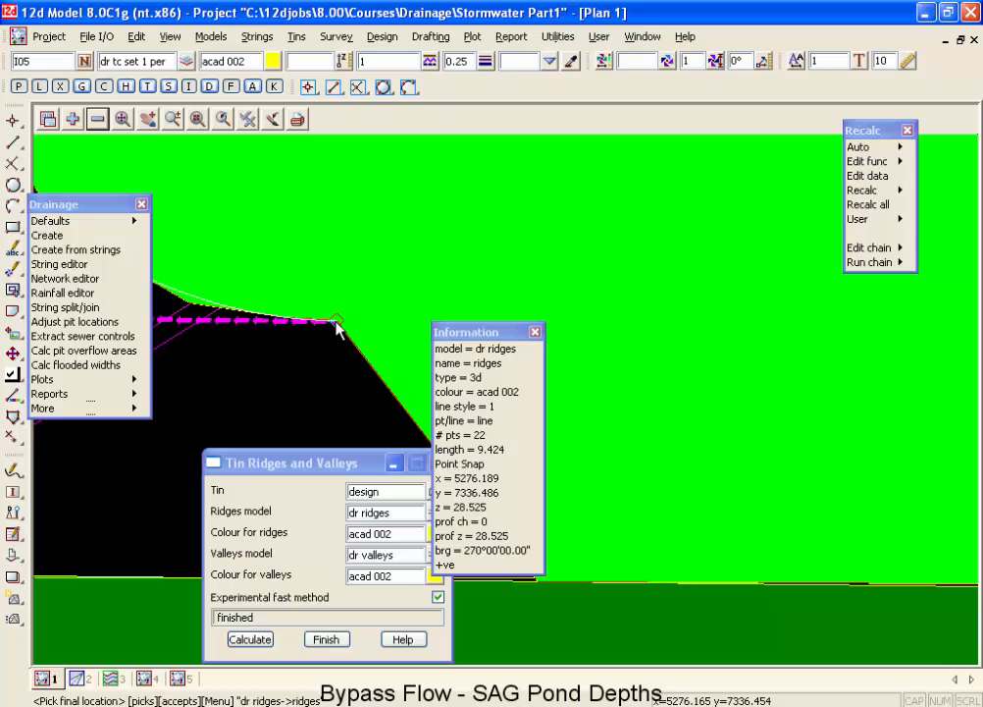
middle_click(336, 325)
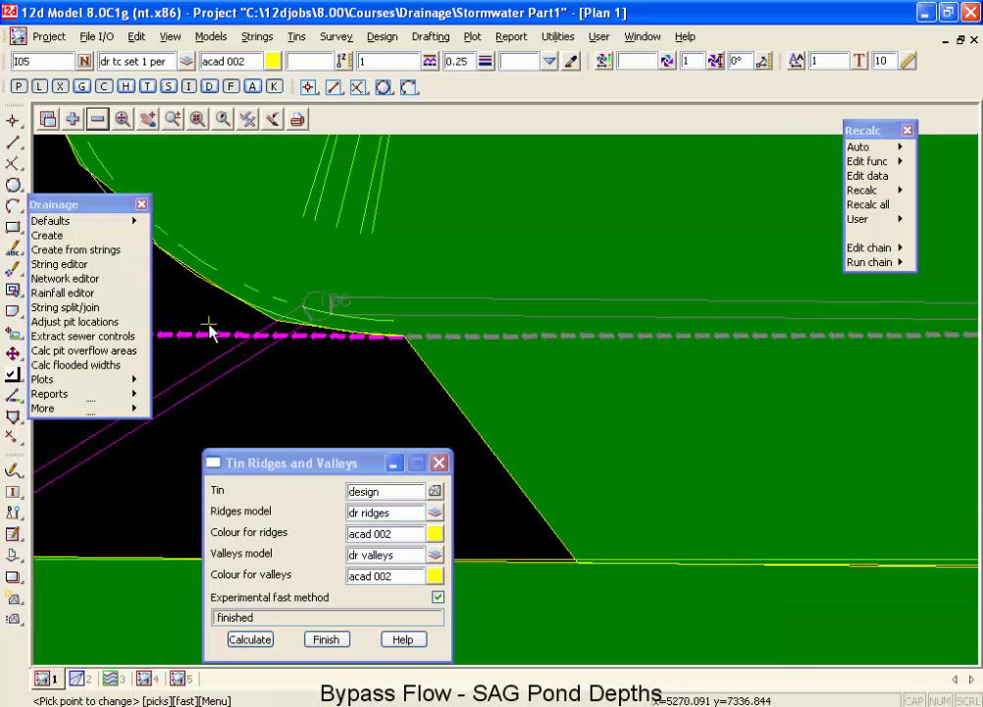
Move the I06 catchment vertex just southwest of the pit slightly north, following the ridge line.
scroll(209, 324, up, 3)
click(315, 326)
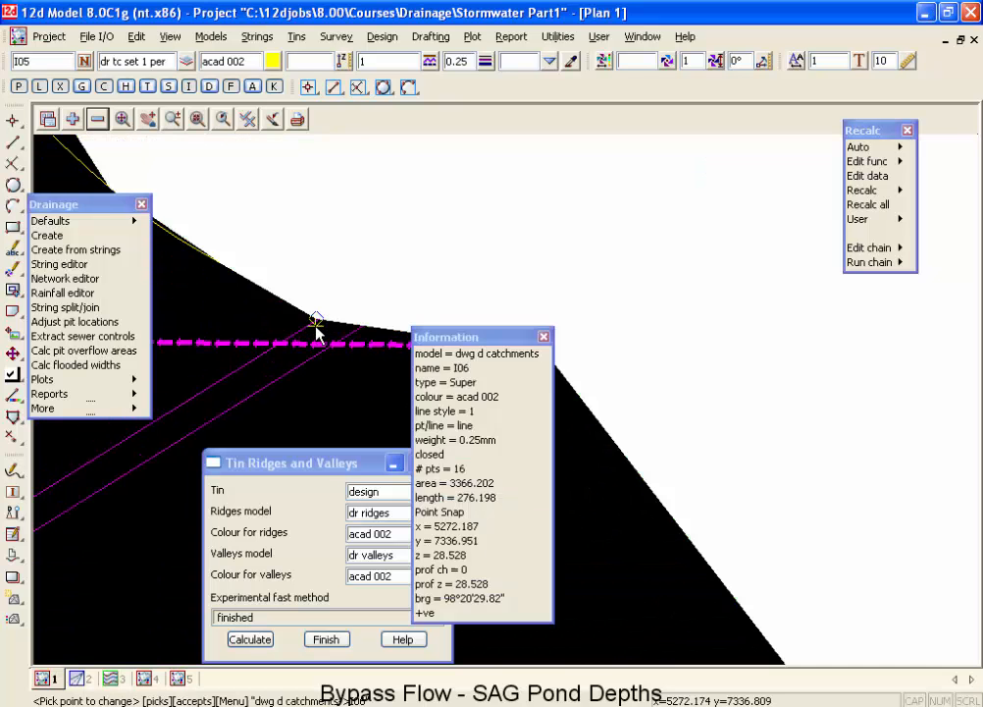
middle_click(317, 325)
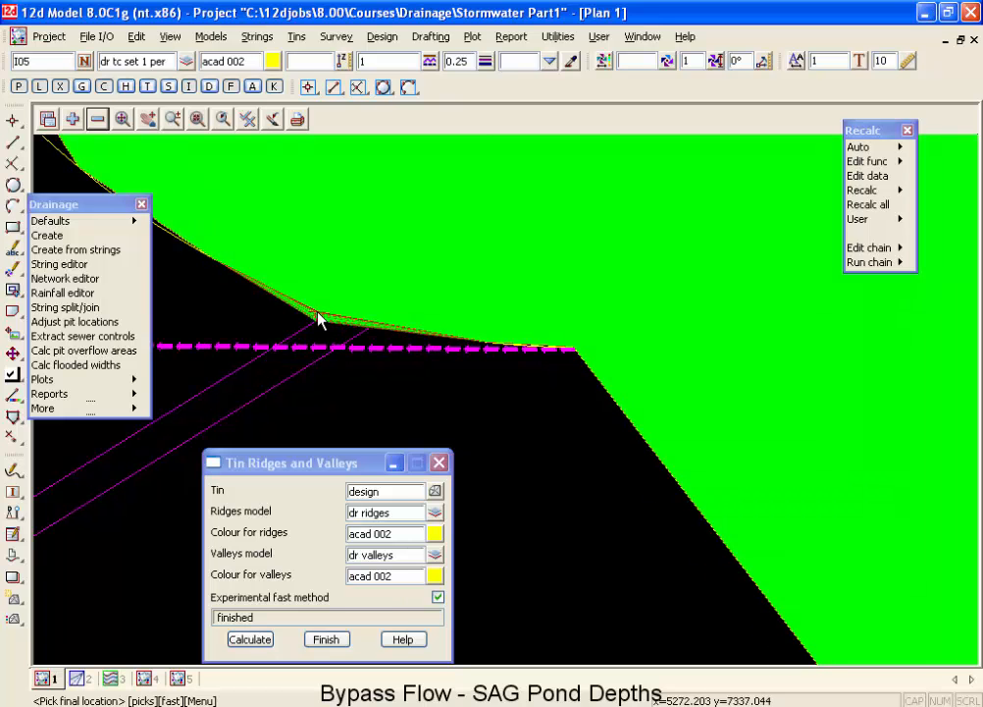
click(317, 319)
middle_click(319, 319)
scroll(432, 379, down, 4)
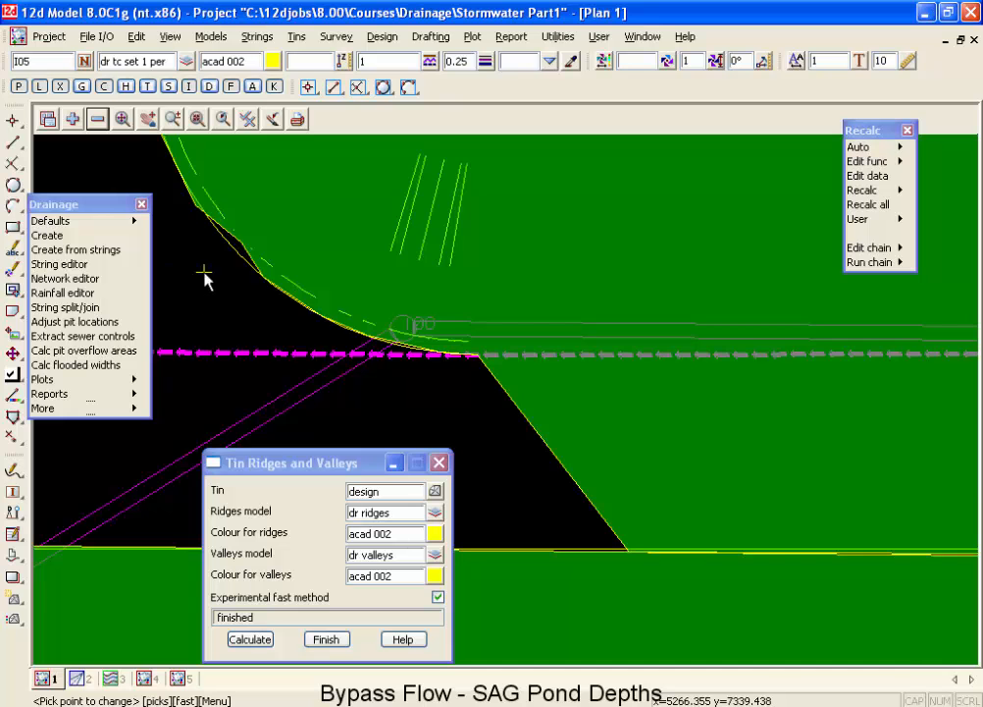
Move the protruding I06 catchment vertex midway along the kerb curve onto the ridge line.
scroll(206, 269, up, 3)
click(280, 233)
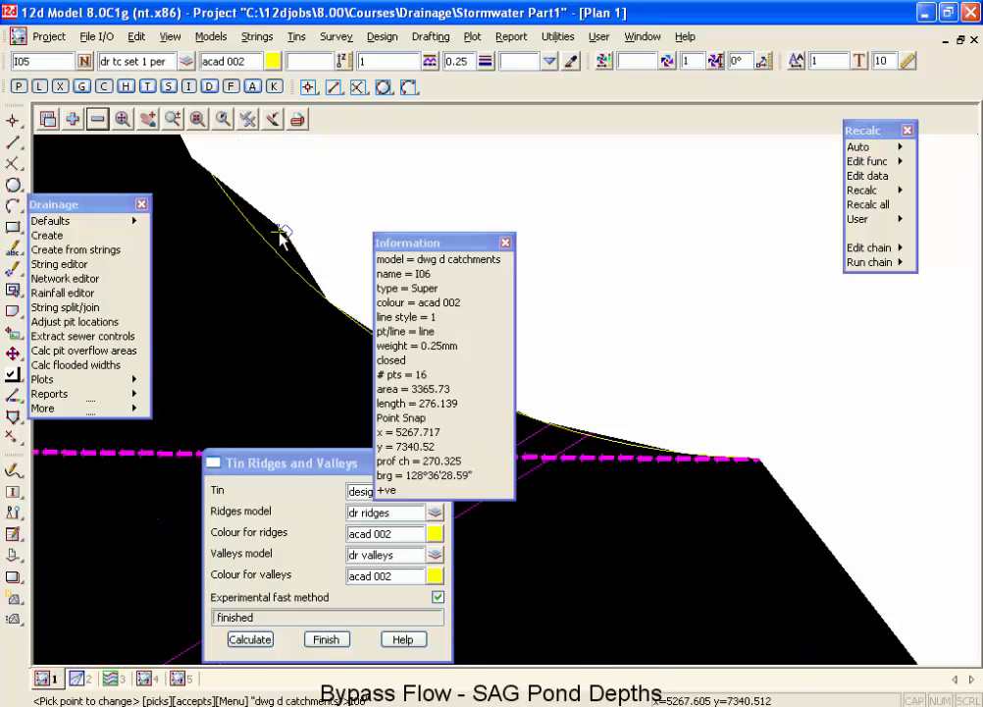
middle_click(265, 241)
click(265, 247)
middle_click(265, 247)
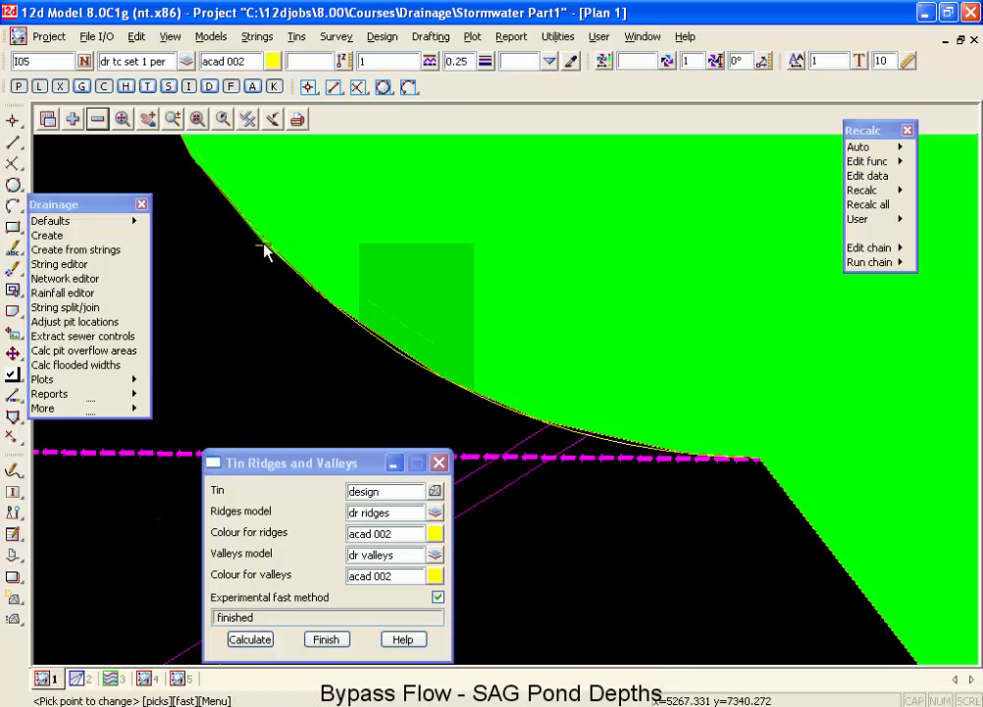
scroll(263, 257, down, 6)
Move the I06 catchment vertex near the upper end of the kerb curve to follow the ridge line.
scroll(230, 230, up, 7)
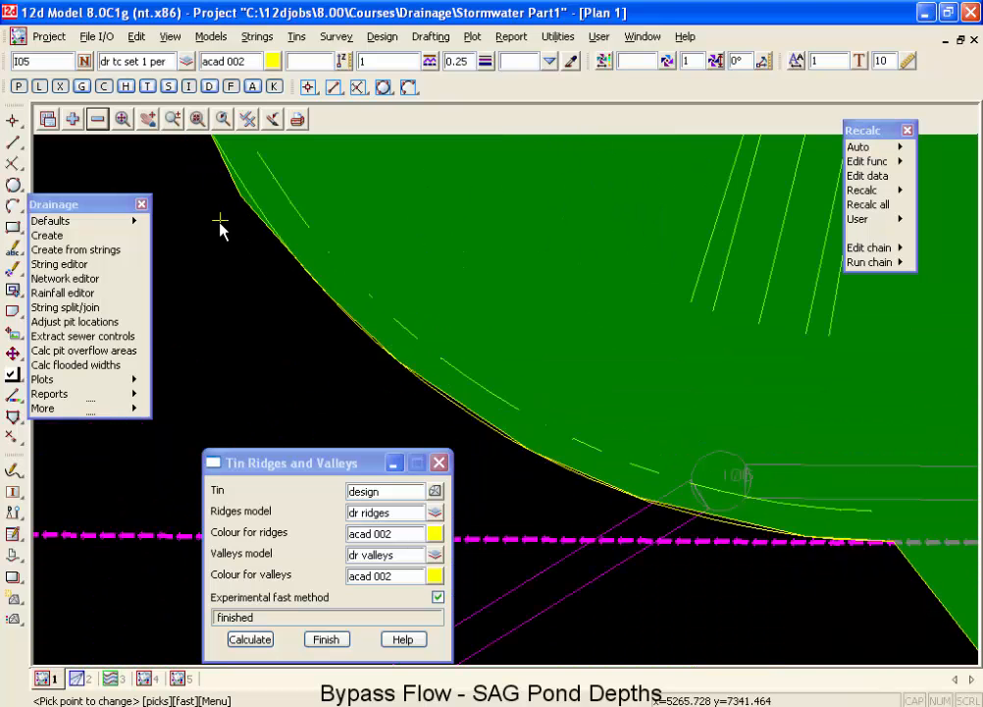
click(234, 196)
middle_click(233, 197)
scroll(243, 195, down, 1)
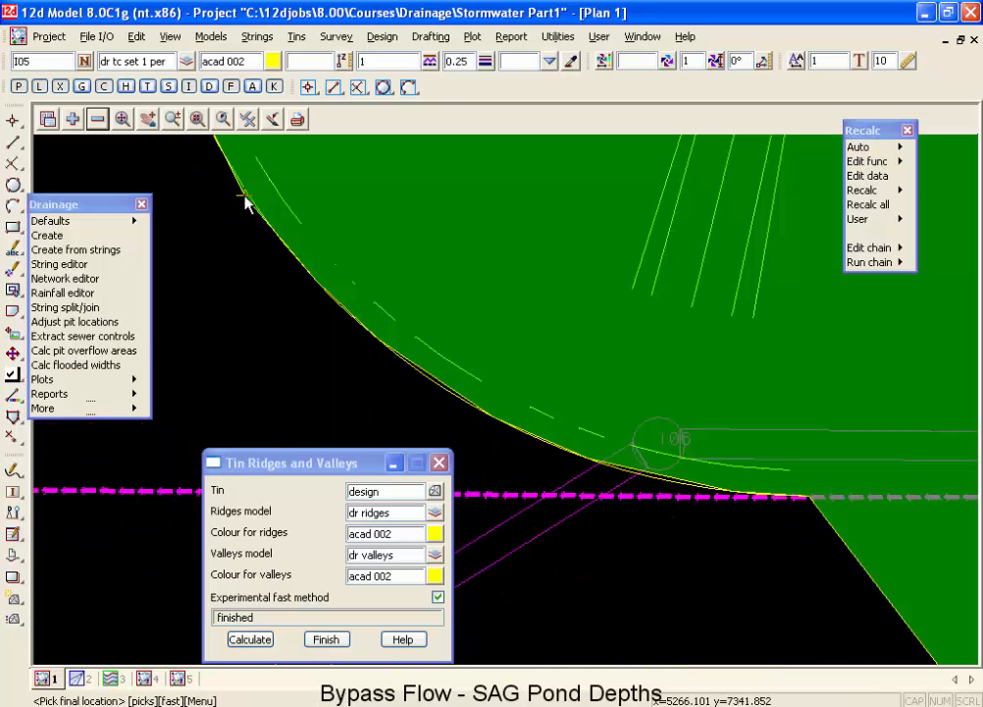
click(245, 201)
middle_click(245, 201)
scroll(290, 315, down, 1)
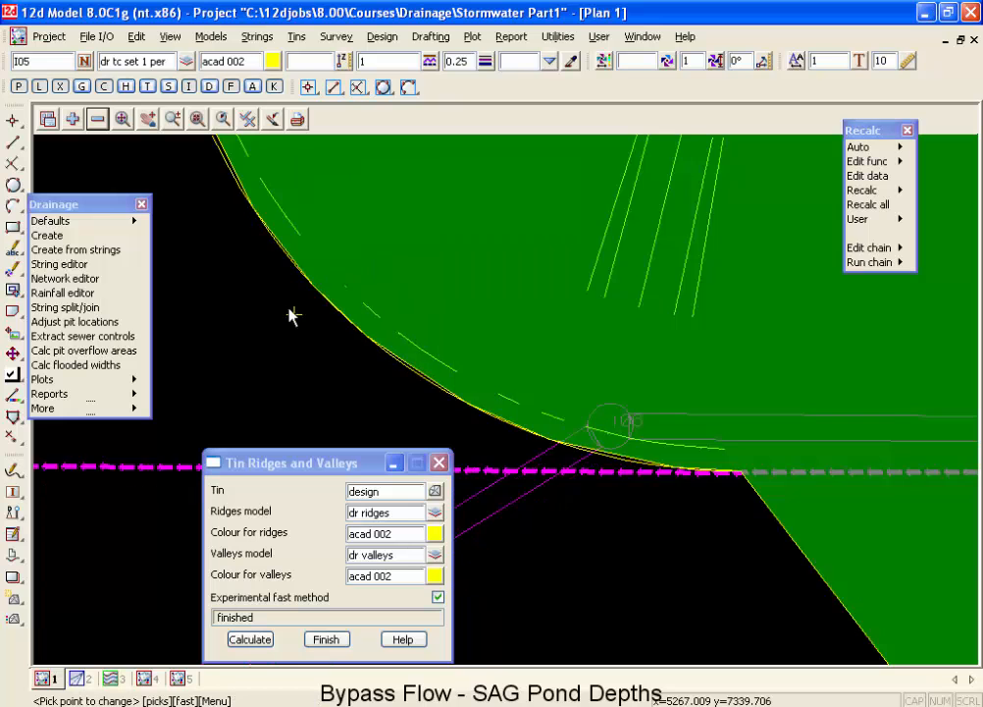
scroll(290, 315, down, 2)
scroll(334, 362, down, 1)
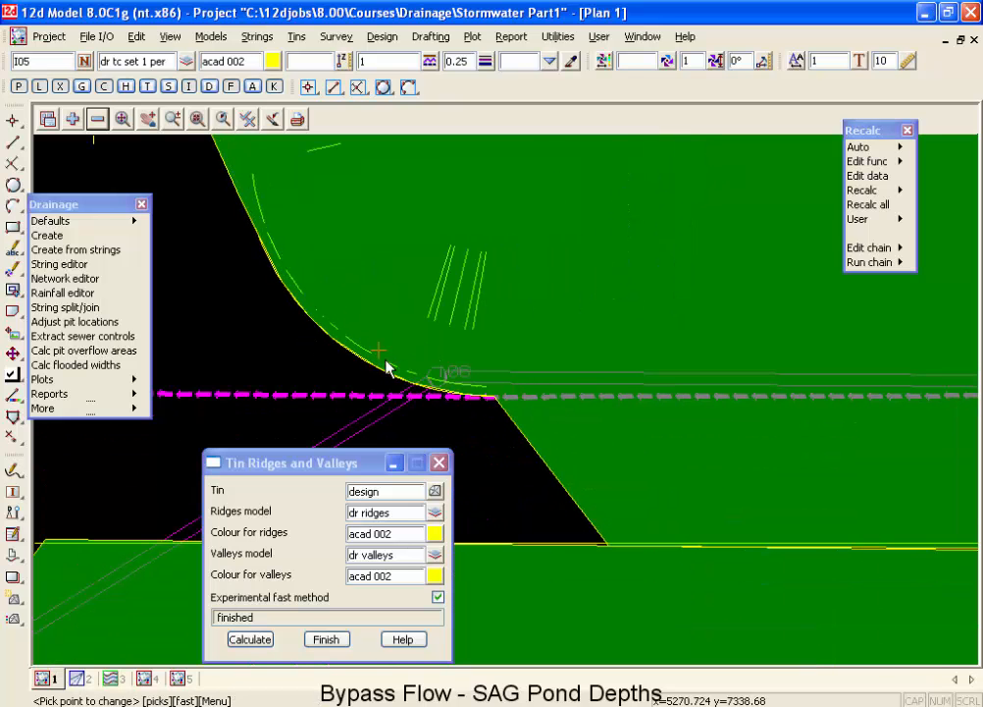
scroll(415, 394, up, 2)
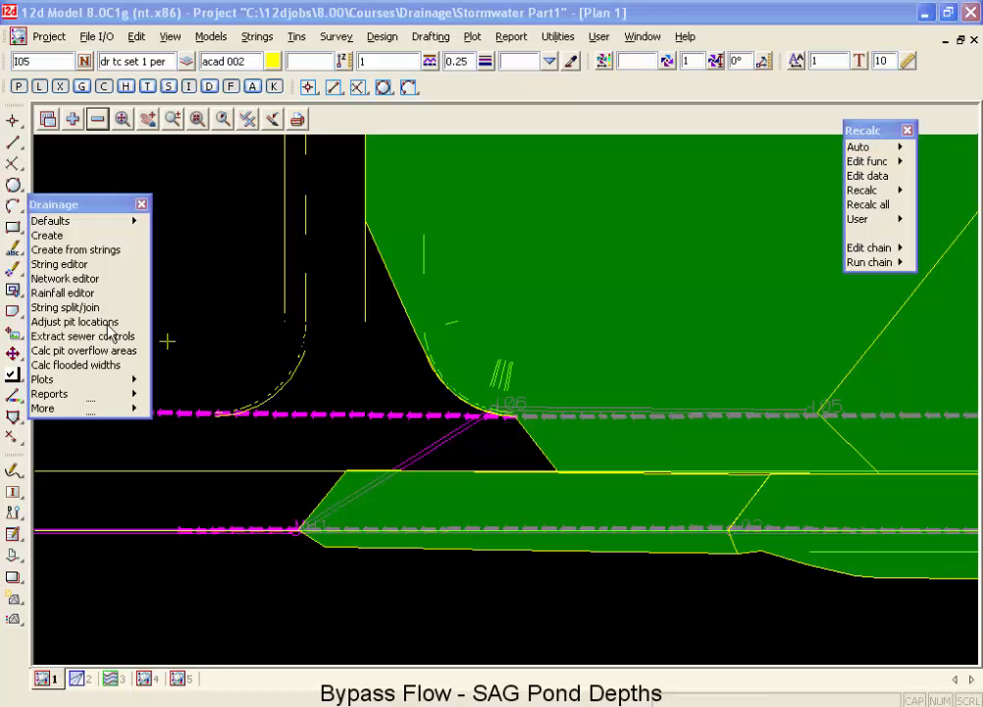
Load pit I06 in the drainage network editor and show its bypass and sag pit settings.
click(70, 279)
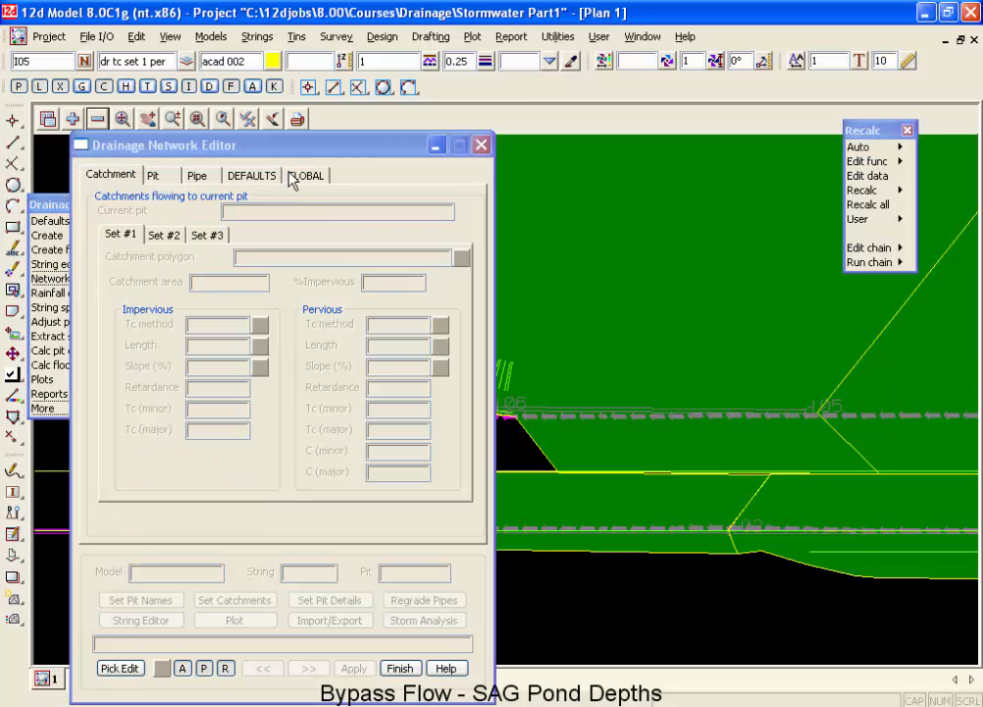
click(505, 412)
middle_click(505, 408)
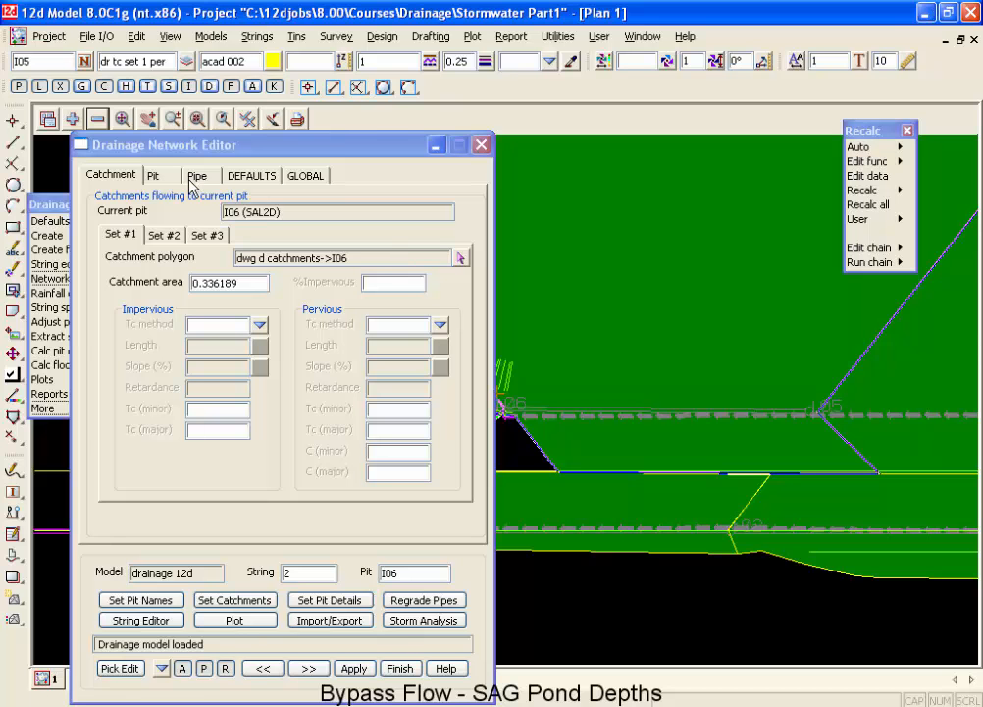
click(153, 176)
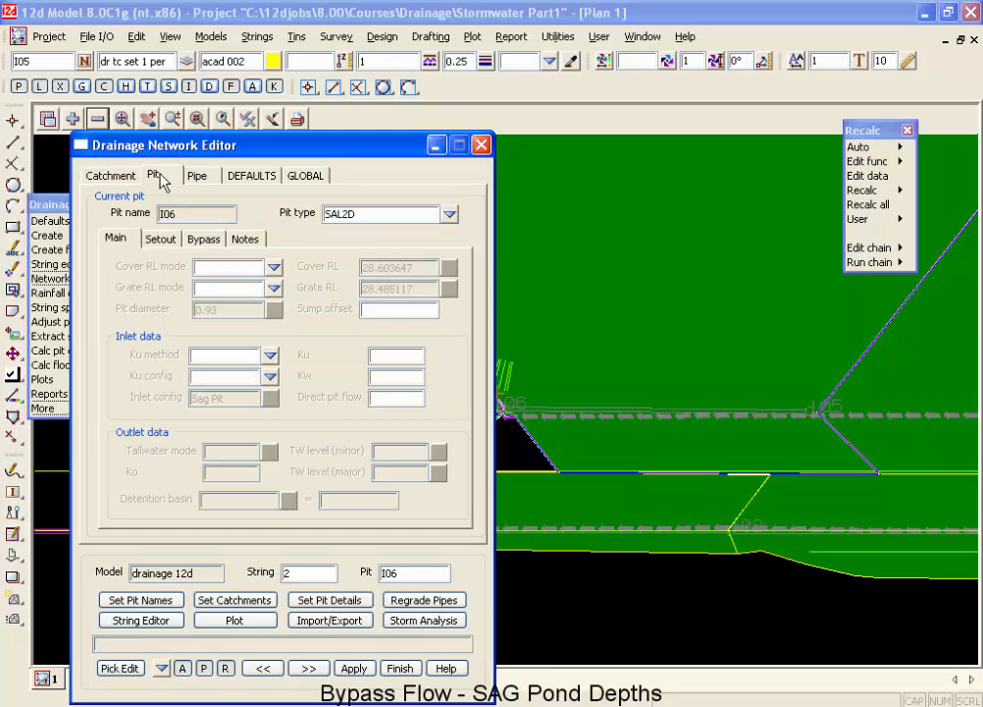
click(205, 239)
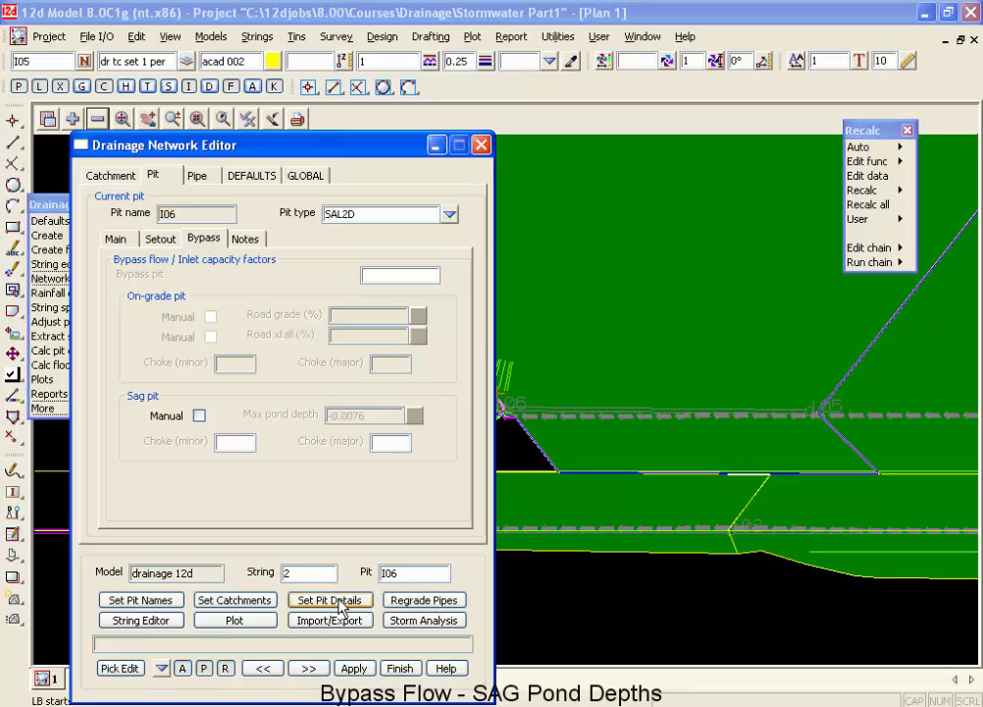
Set the pit details for the network and move the editor aside to expose the plan around pit I06.
click(336, 601)
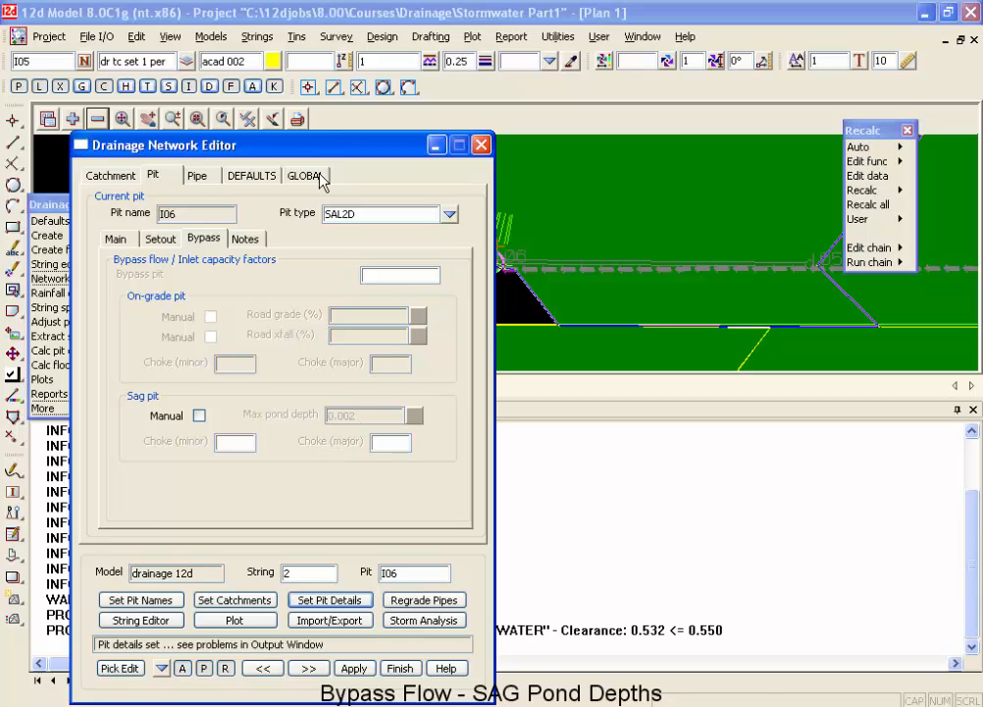
drag(326, 147, 234, 145)
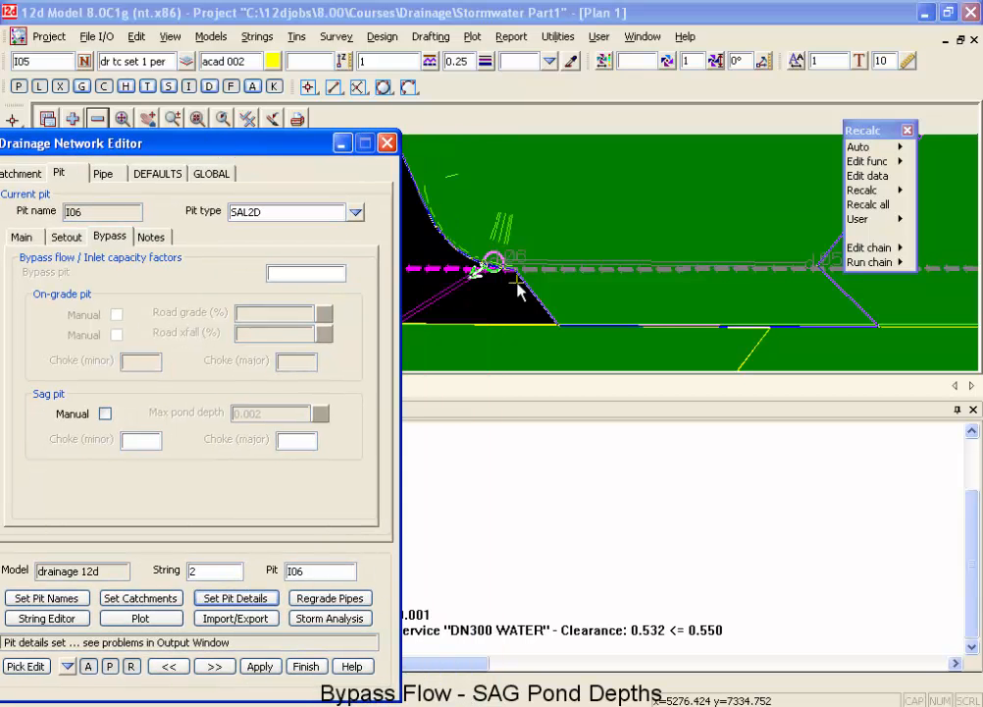
scroll(496, 271, up, 3)
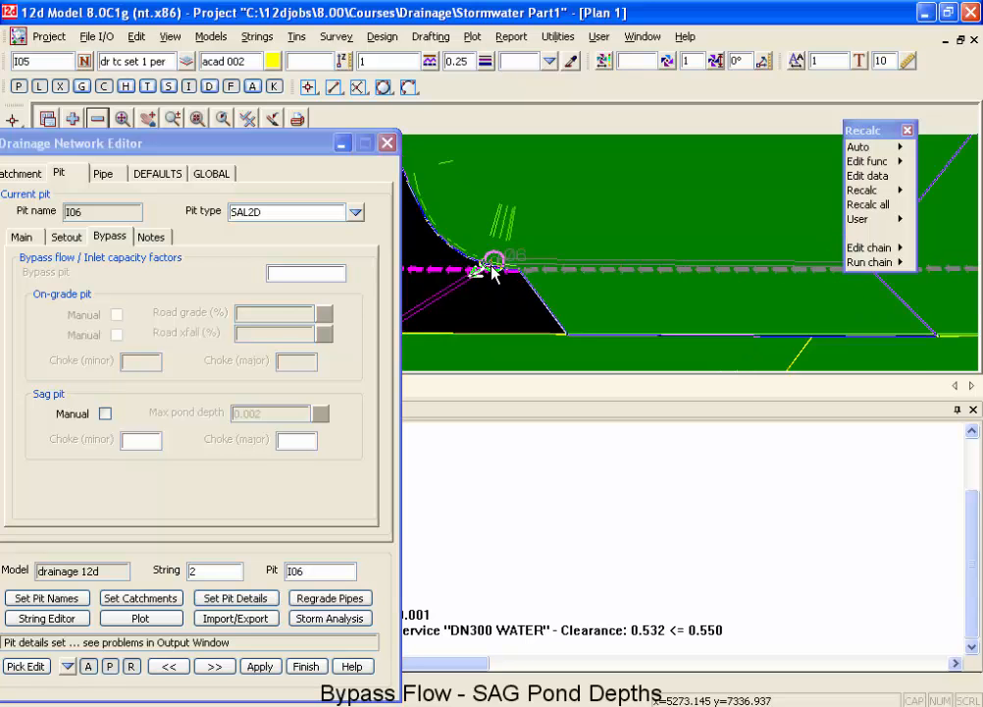
Review pit I06's cover and grate levels, sag inlet configuration and setout data, then examine its setout position on the kerb curve.
scroll(485, 268, up, 1)
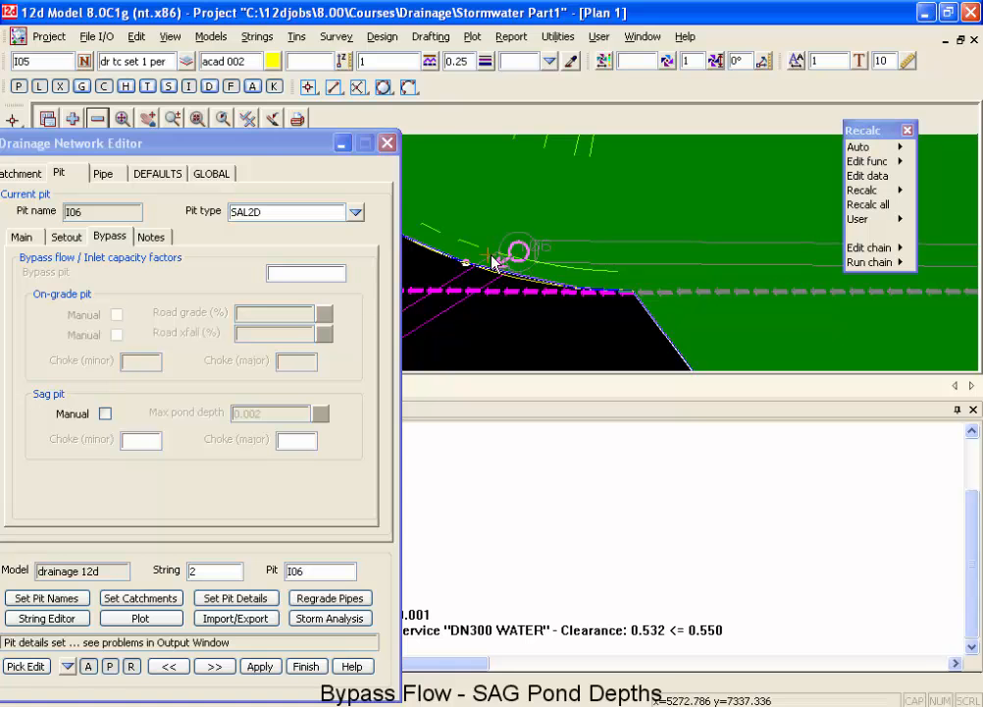
drag(273, 142, 304, 120)
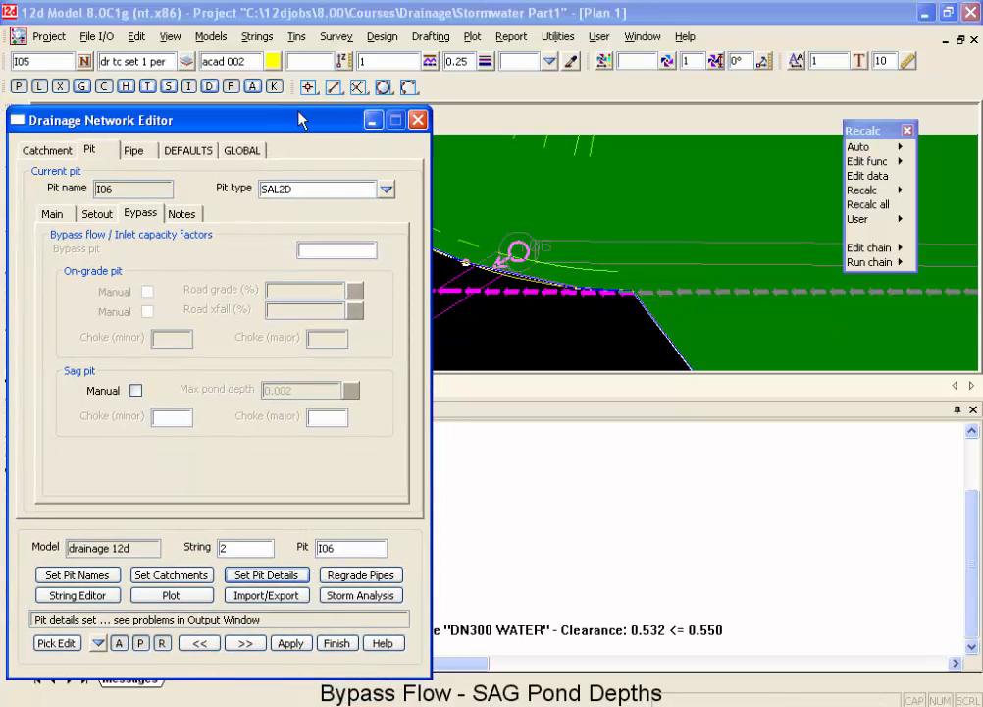
click(93, 151)
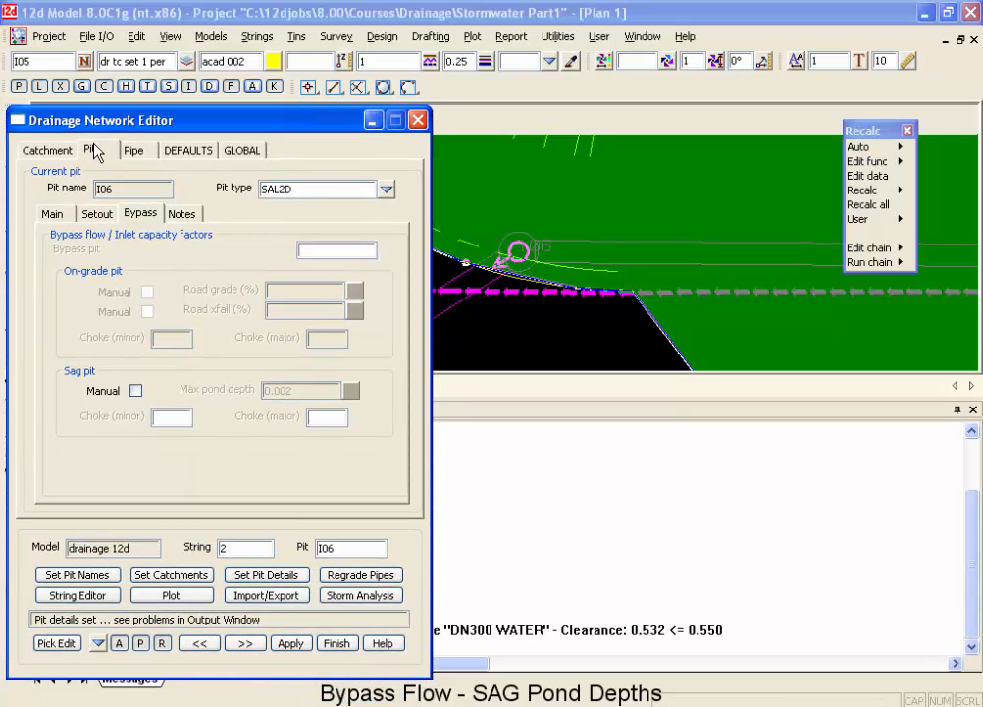
click(57, 215)
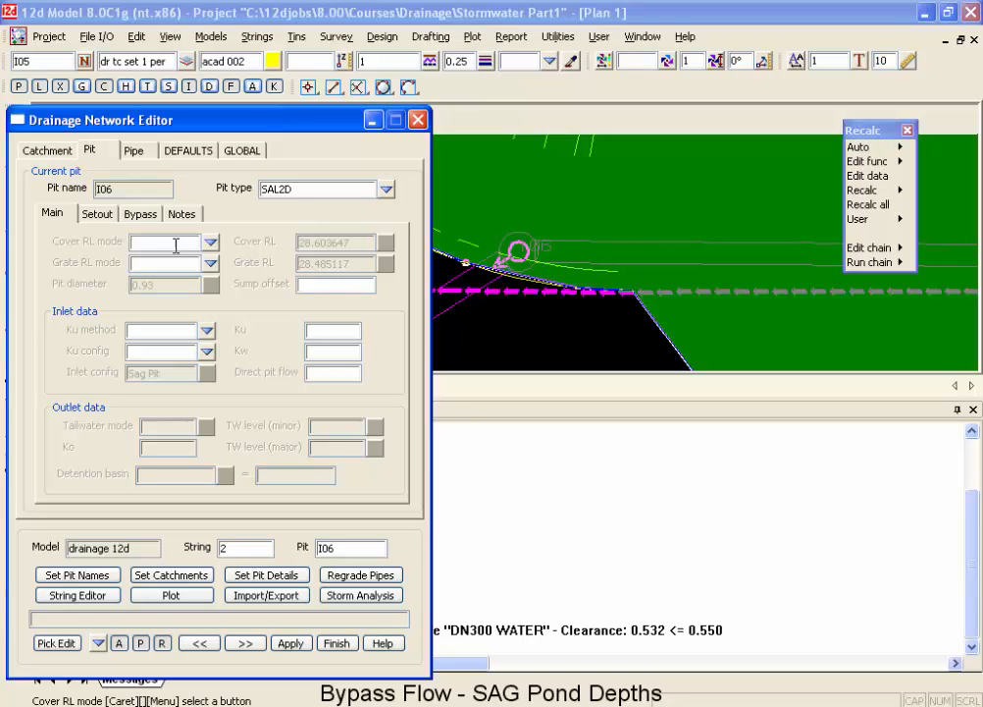
click(98, 214)
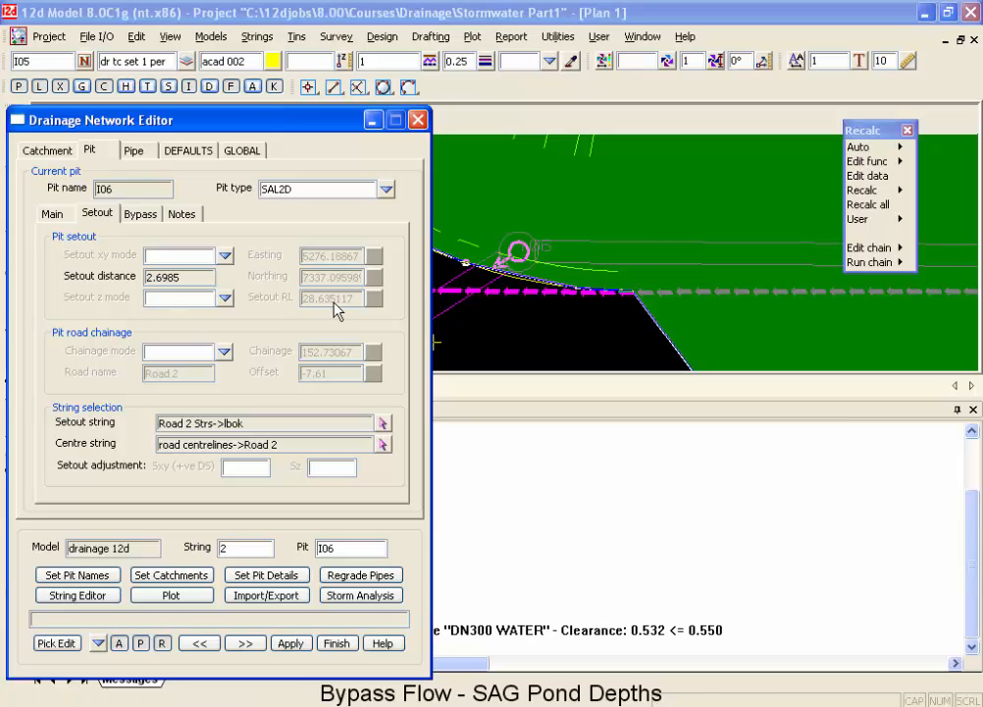
click(52, 216)
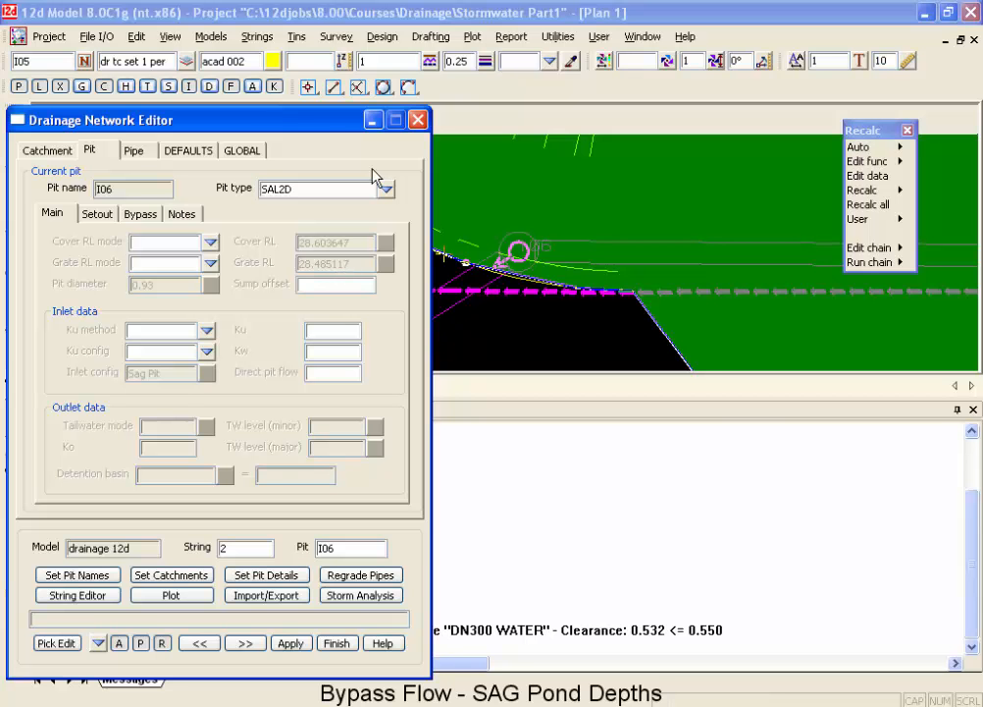
drag(334, 126, 302, 302)
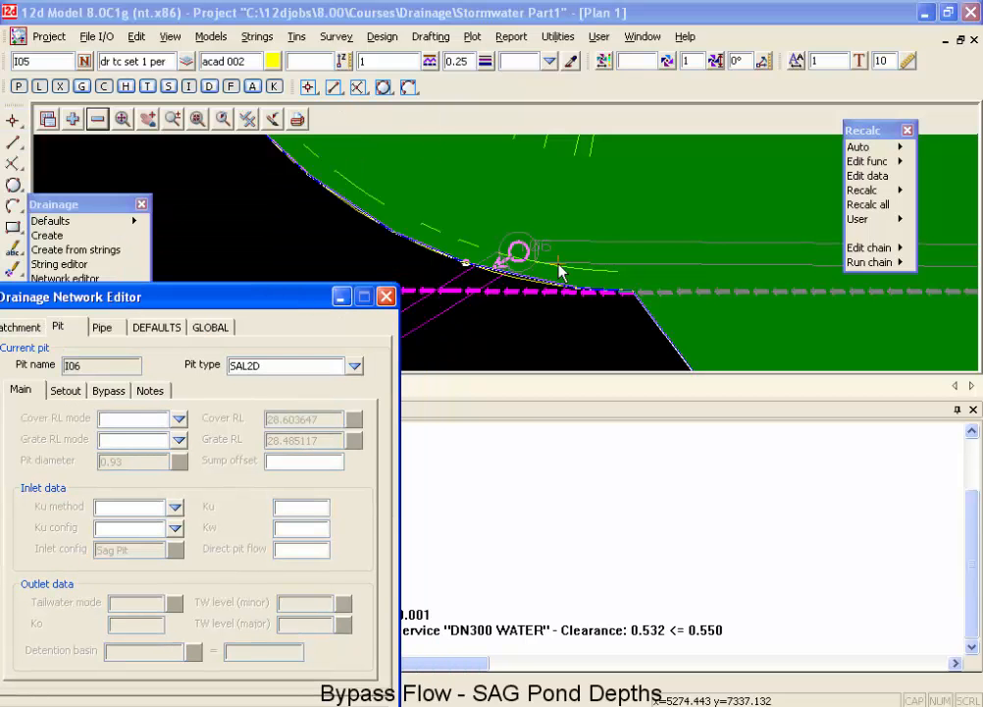
scroll(665, 312, down, 1)
scroll(593, 282, up, 1)
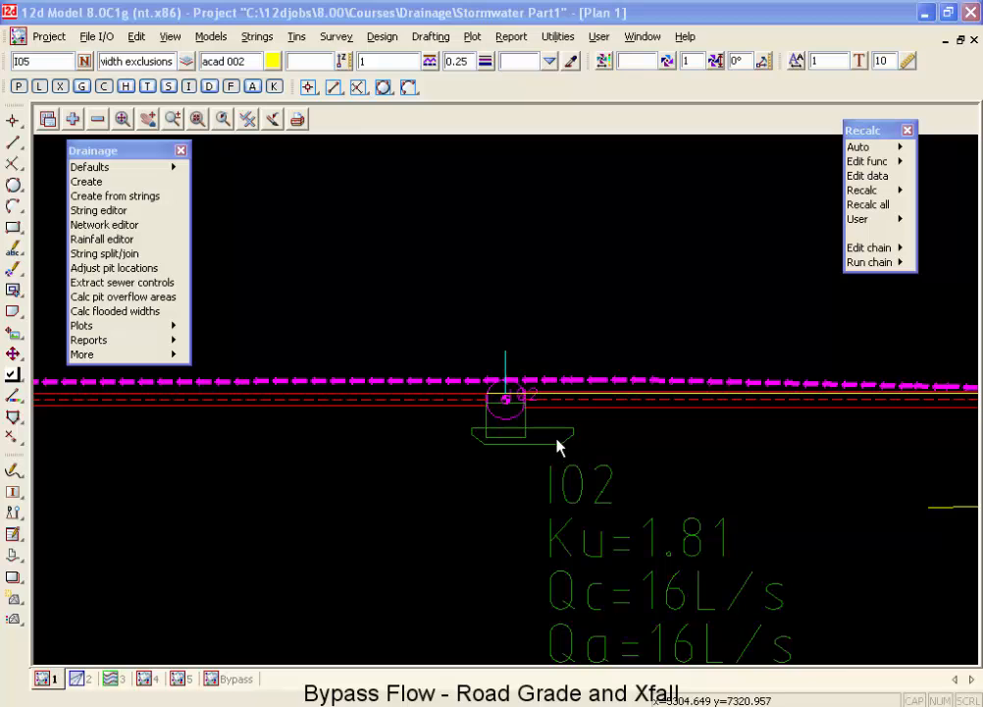
Add the construction drainage data model to the plan view around pit I02.
scroll(554, 442, up, 2)
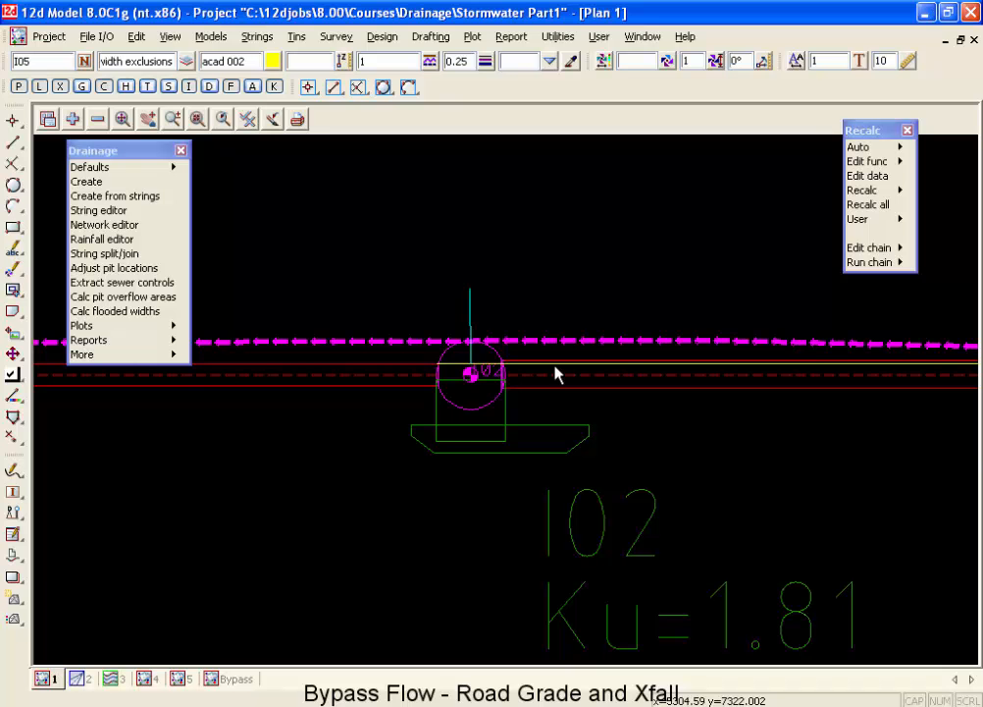
scroll(520, 330, down, 5)
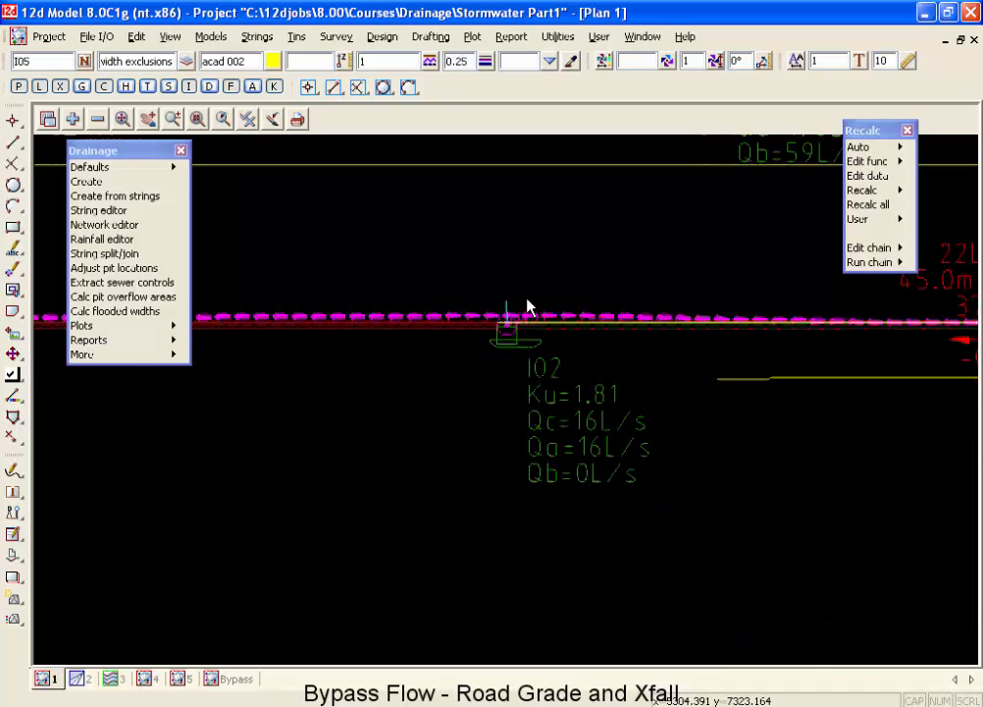
scroll(527, 308, down, 3)
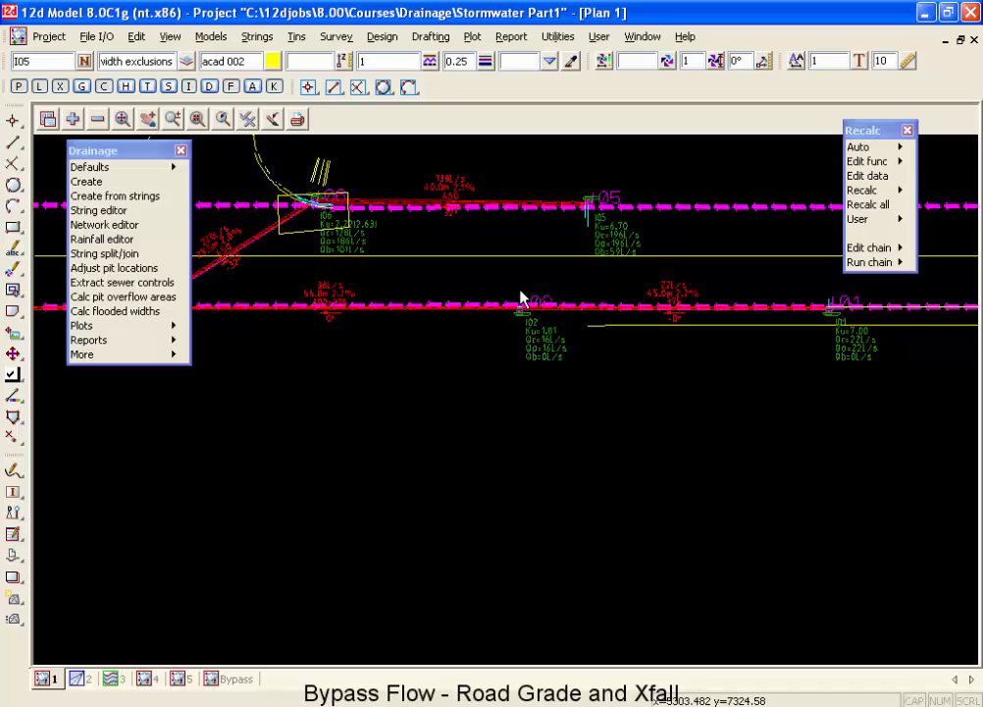
scroll(525, 296, up, 1)
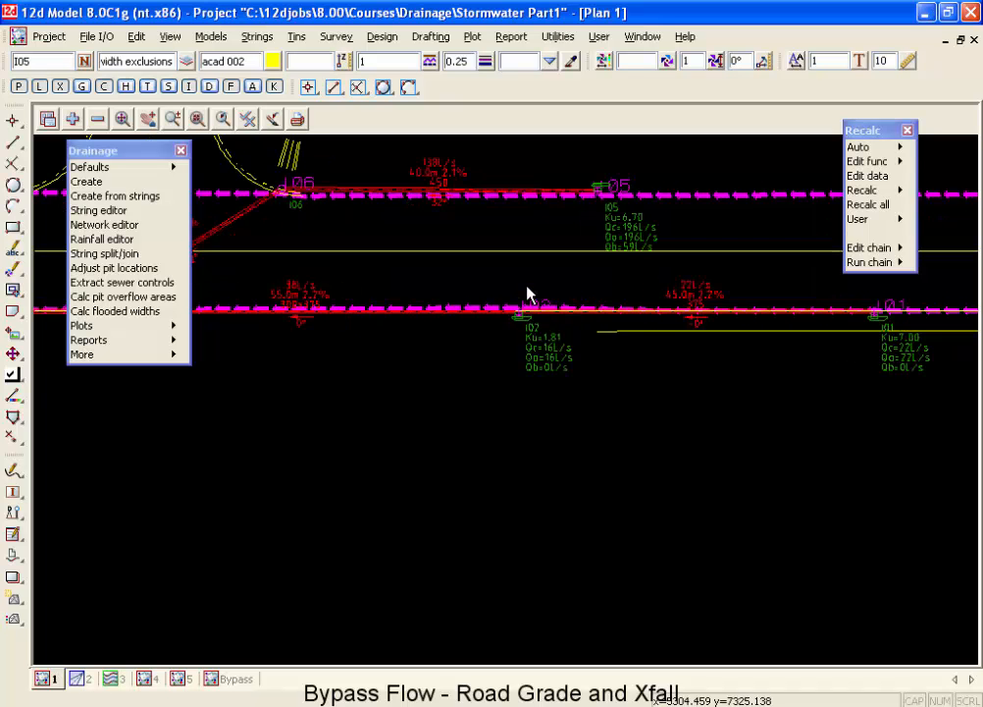
scroll(527, 294, up, 5)
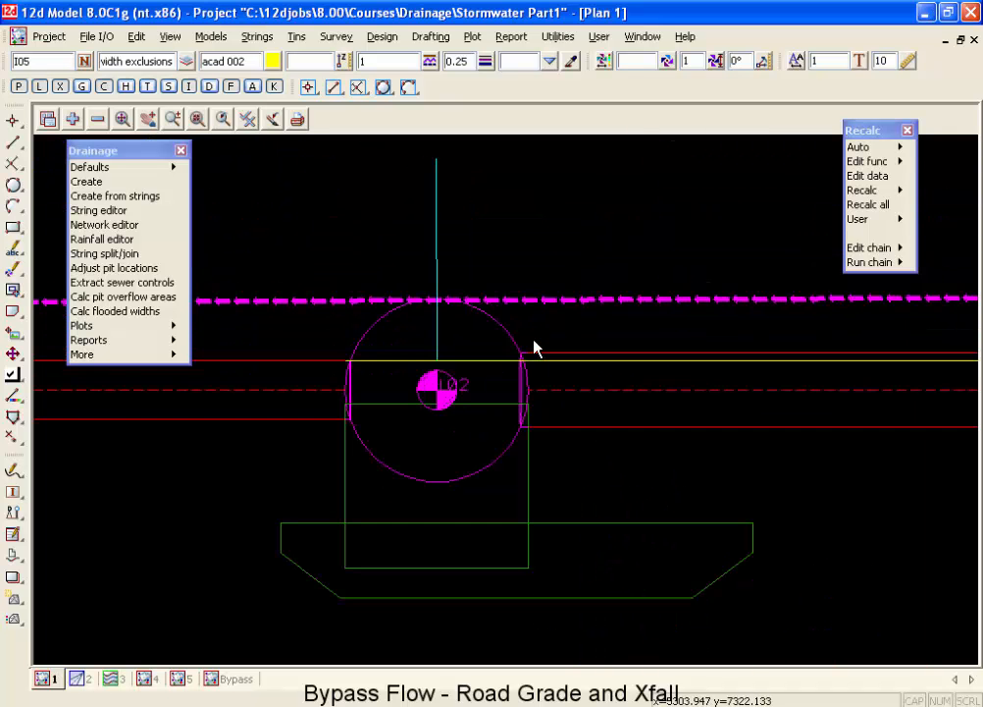
click(72, 119)
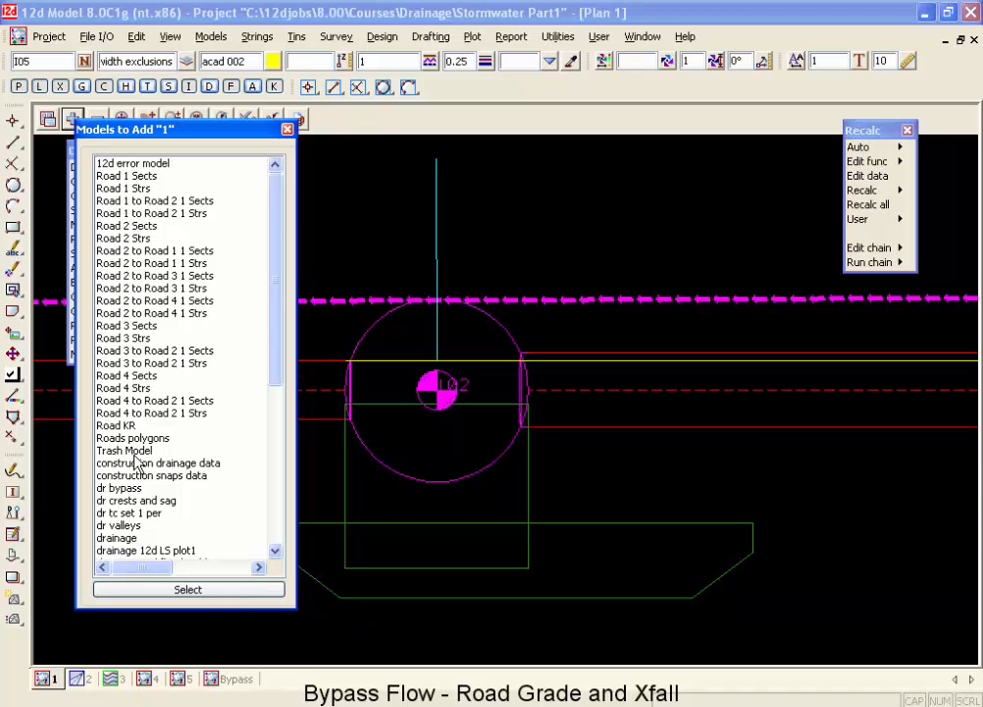
double_click(137, 462)
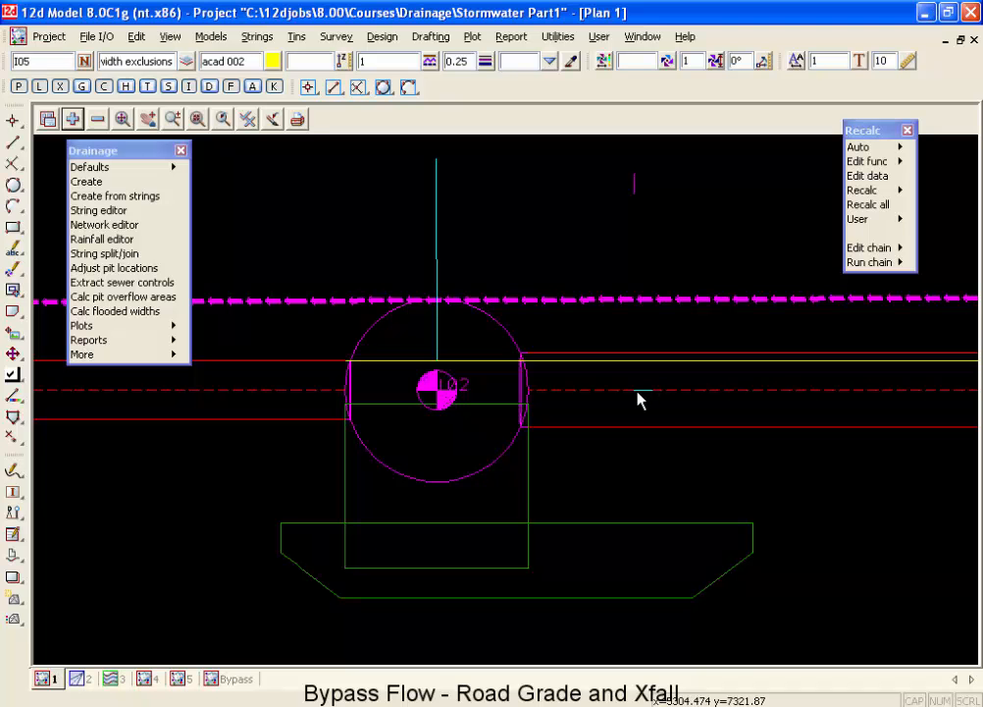
Examine the construction marks beside pit I02 and their position relative to the bypass flow string and the pipe.
scroll(637, 400, down, 1)
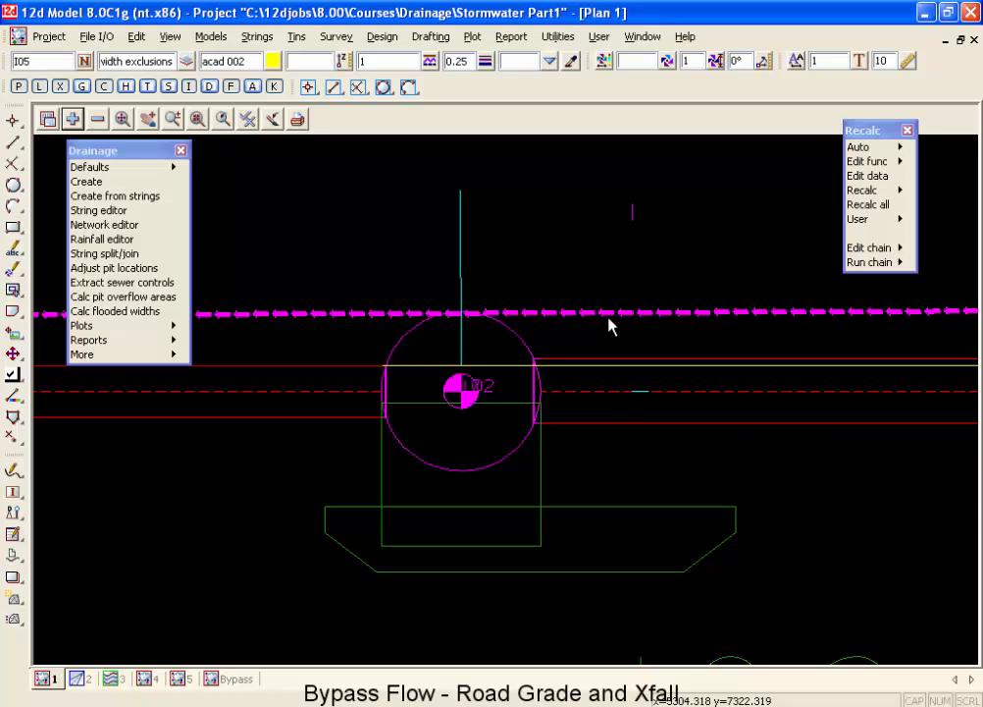
scroll(632, 447, down, 2)
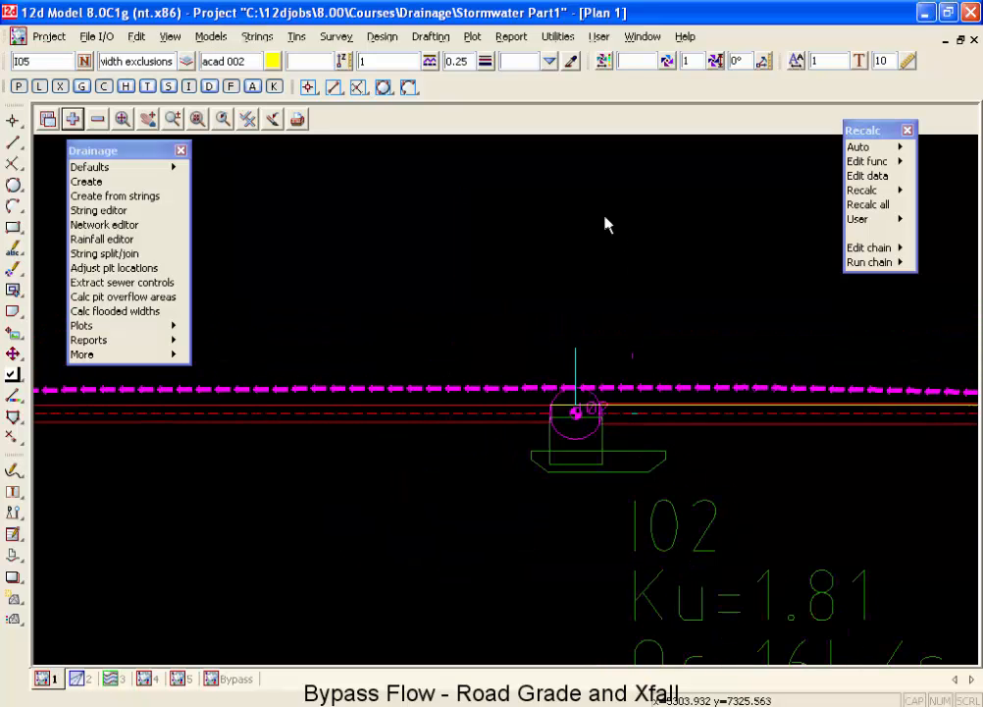
scroll(619, 248, down, 1)
scroll(614, 231, down, 3)
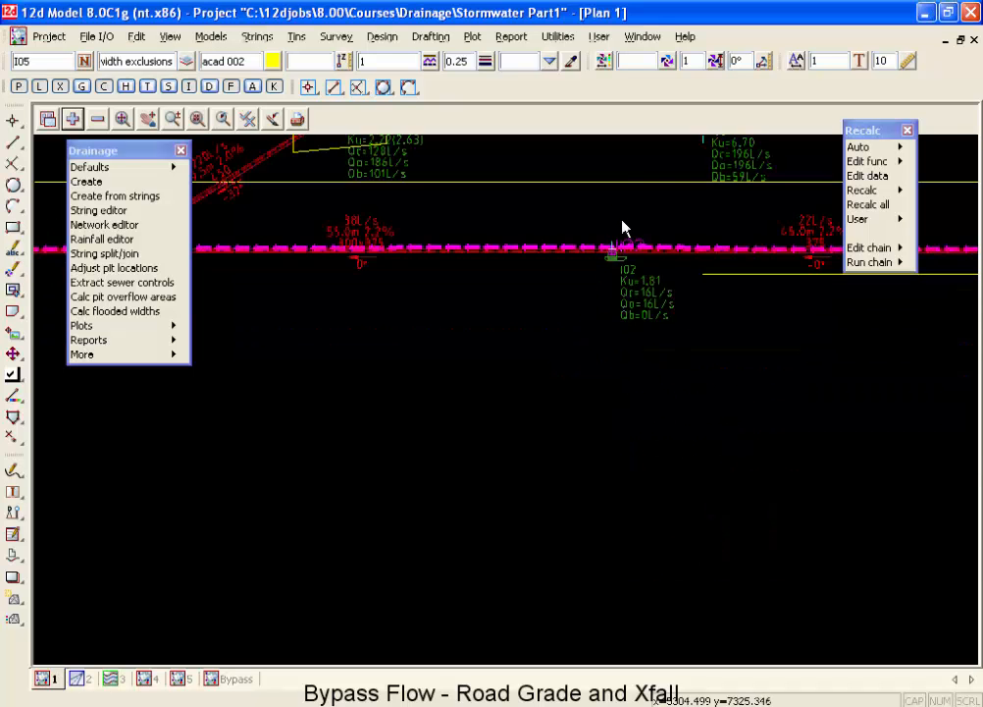
scroll(630, 187, up, 3)
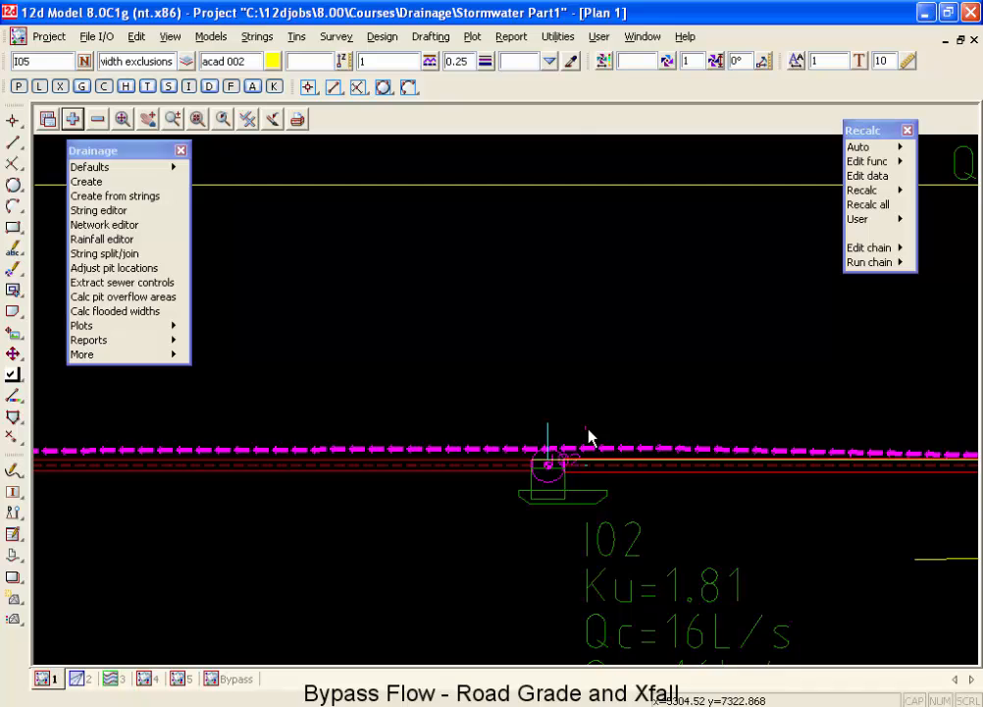
scroll(590, 435, up, 1)
scroll(587, 435, up, 2)
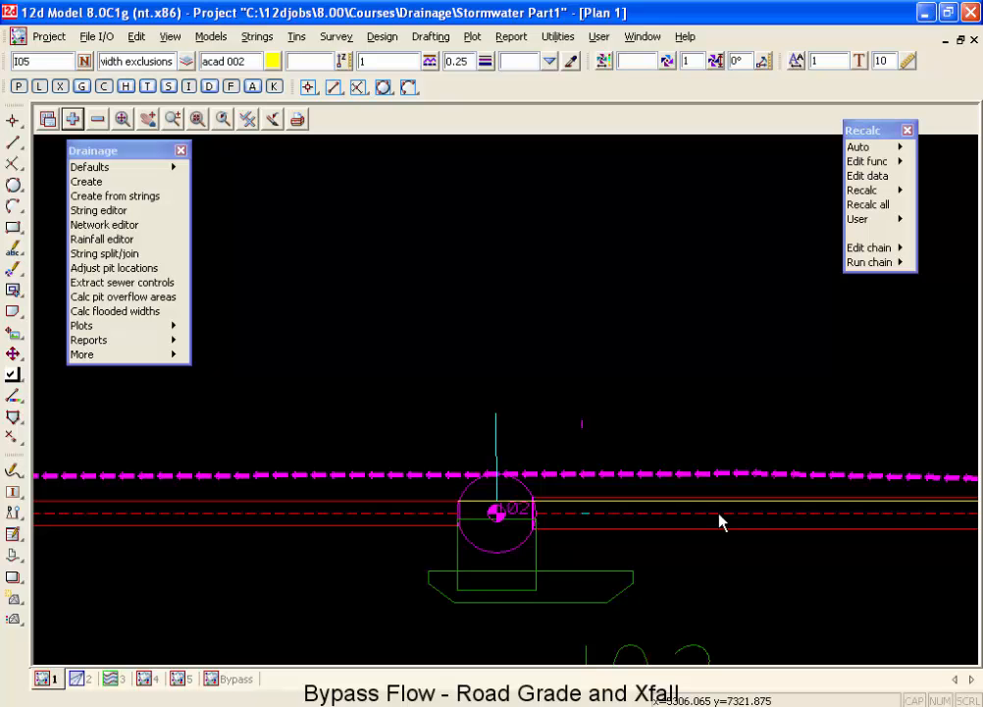
Load pit I02 in the drainage network editor and open the global road design file "my roads.road_des" for viewing.
click(129, 226)
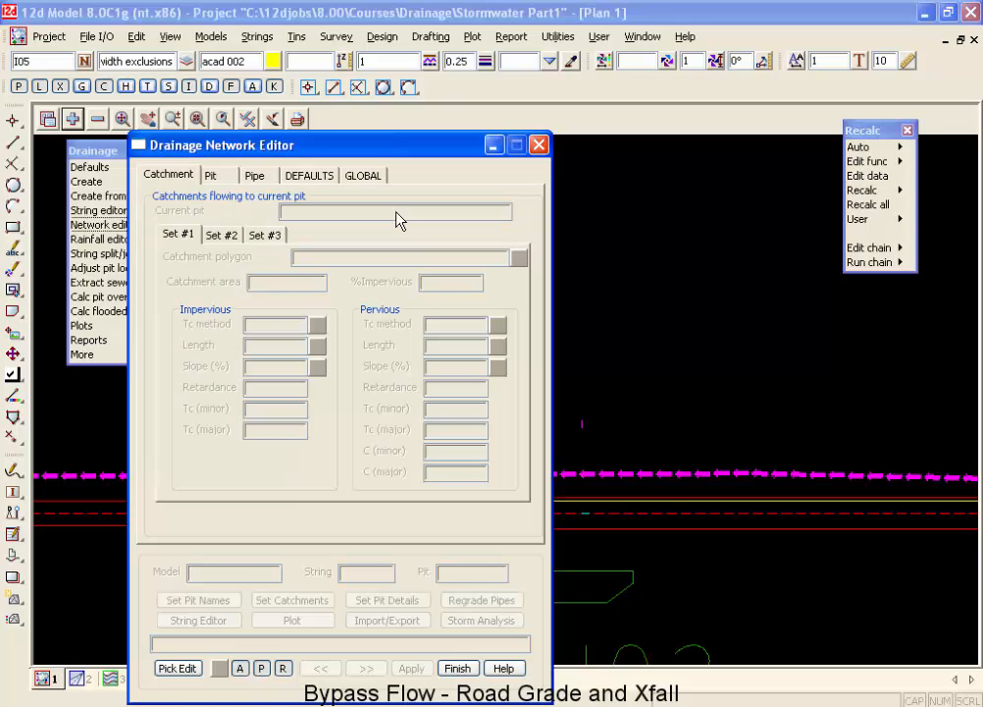
click(643, 513)
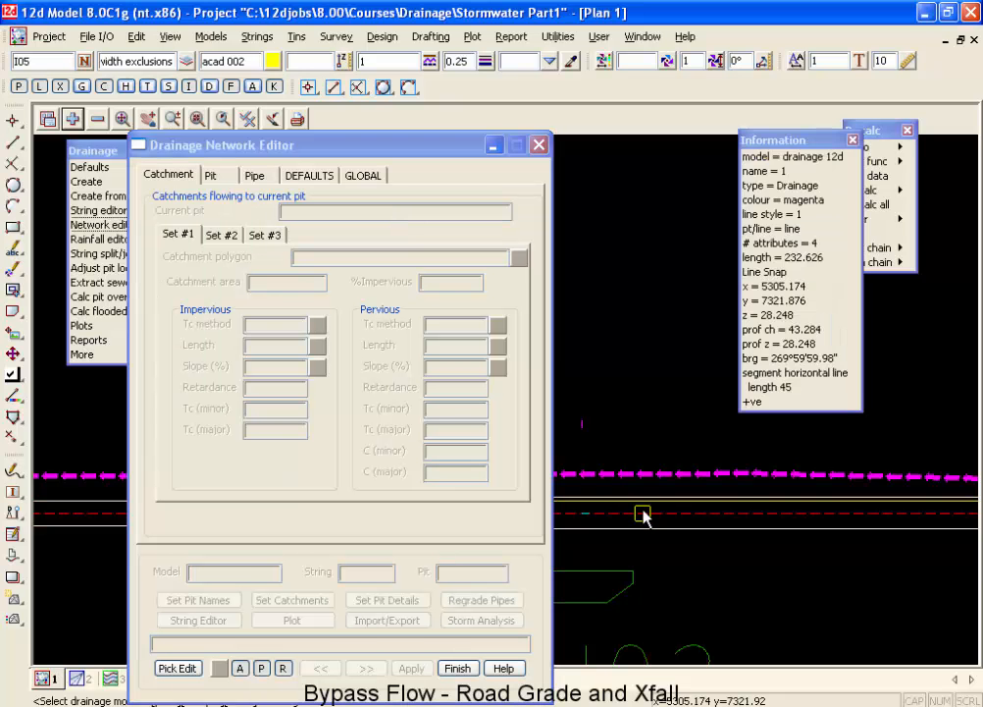
click(361, 174)
click(253, 212)
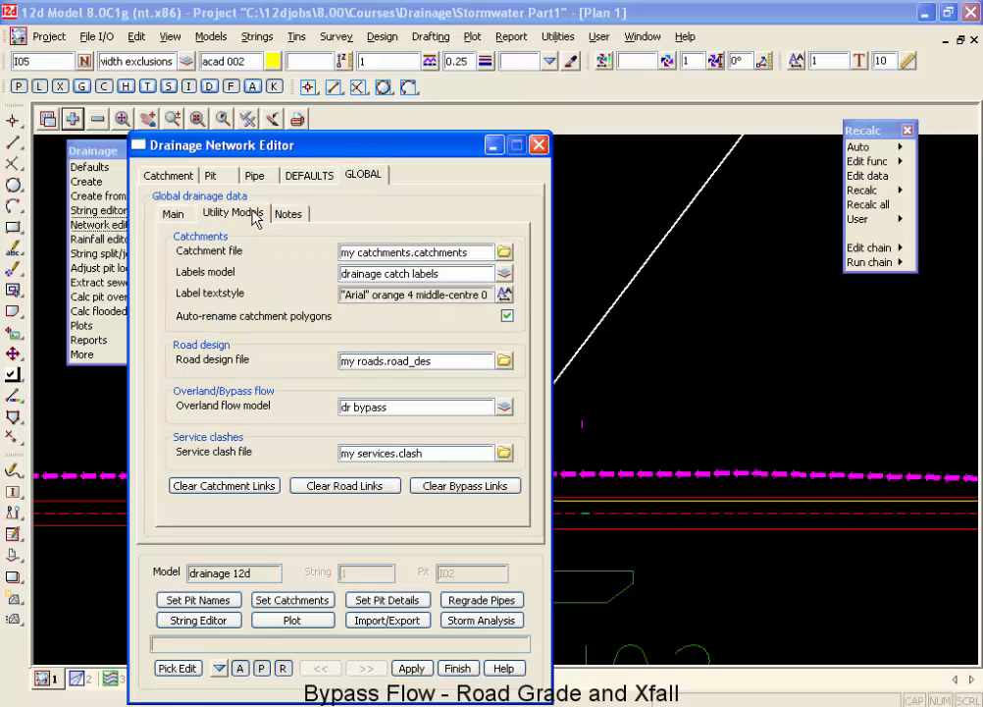
click(504, 361)
click(543, 620)
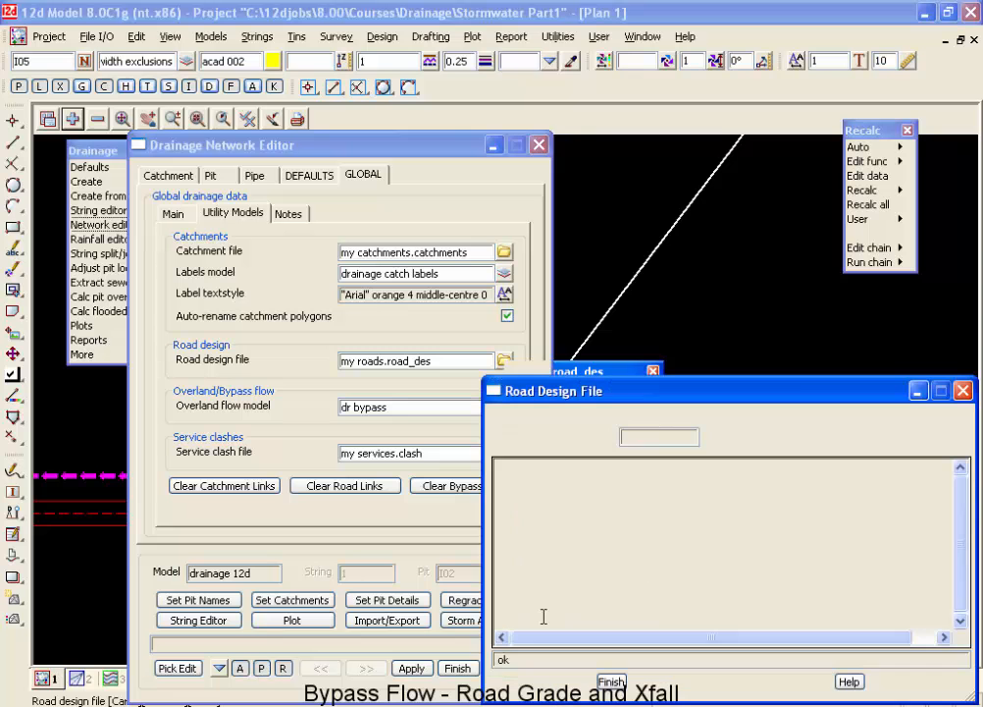
Check the Grade Offset and Xfall Offset entries for Road 1 Strs in the road design file against the plan at pit I02.
drag(663, 405, 555, 297)
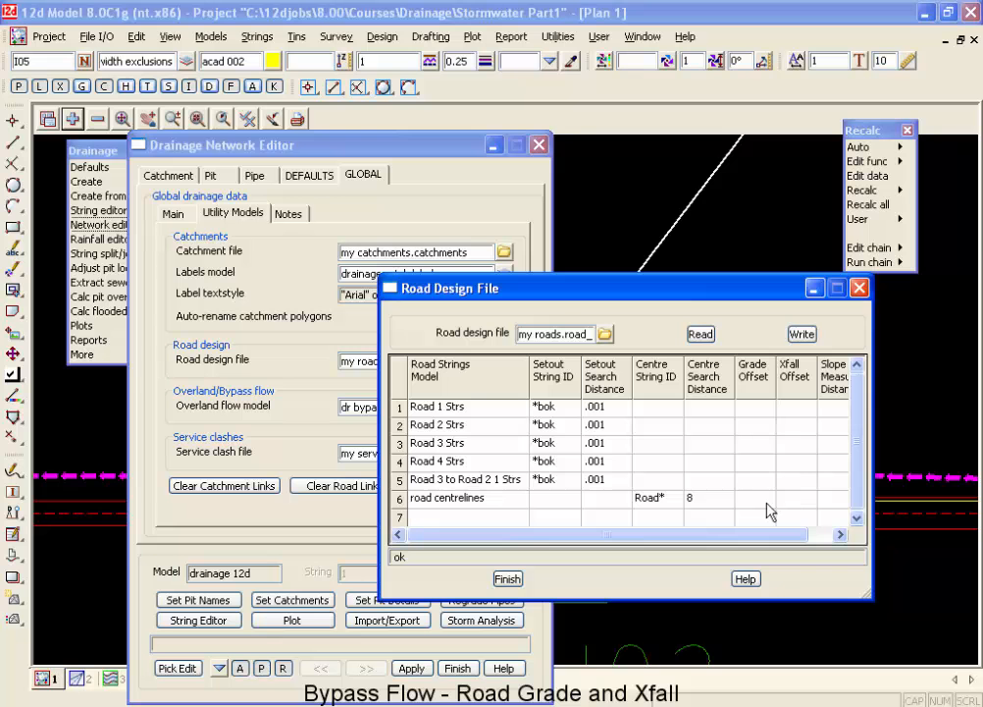
click(762, 410)
click(795, 408)
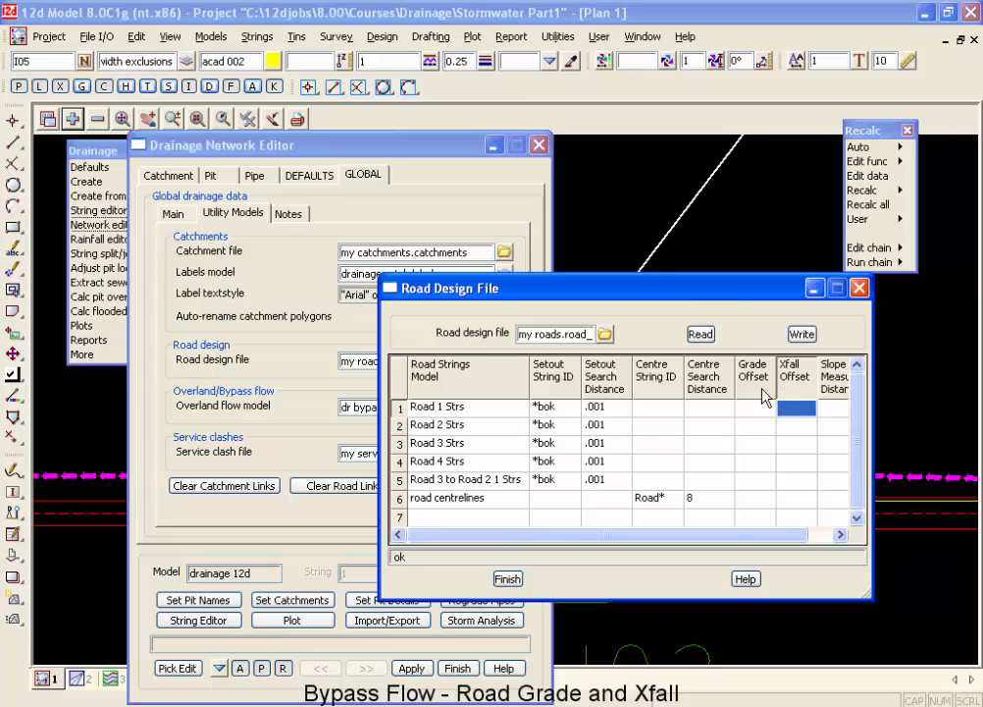
drag(736, 290, 382, 366)
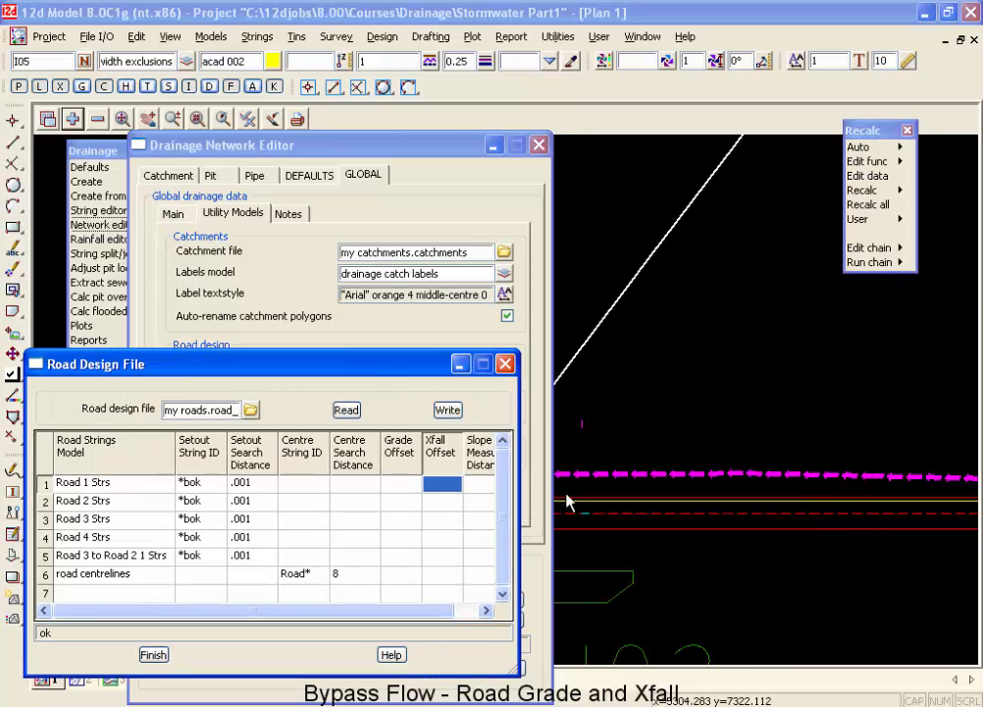
scroll(563, 518, up, 1)
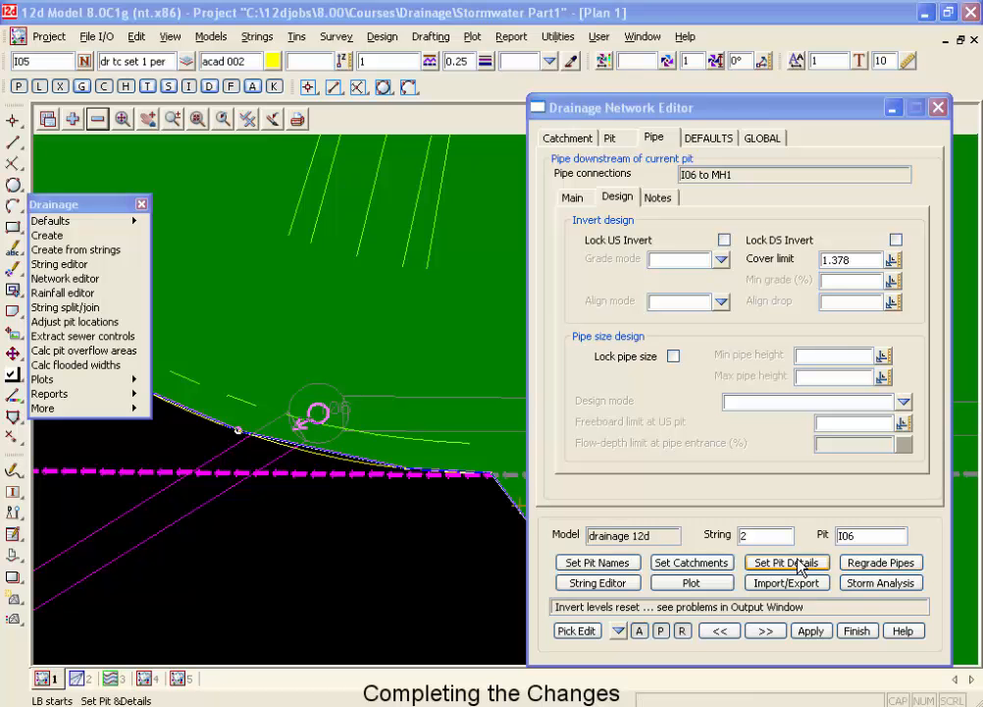
Regrade the pipes and read the service clearance message for pipe I06 to MH1 in the output window.
click(869, 567)
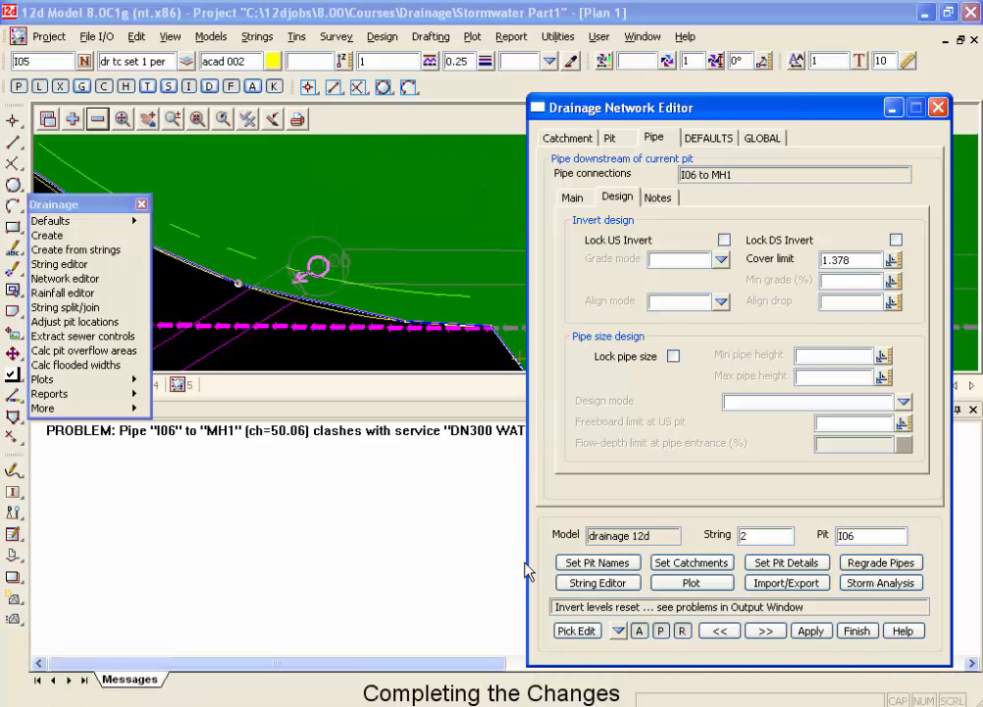
drag(626, 108, 637, 481)
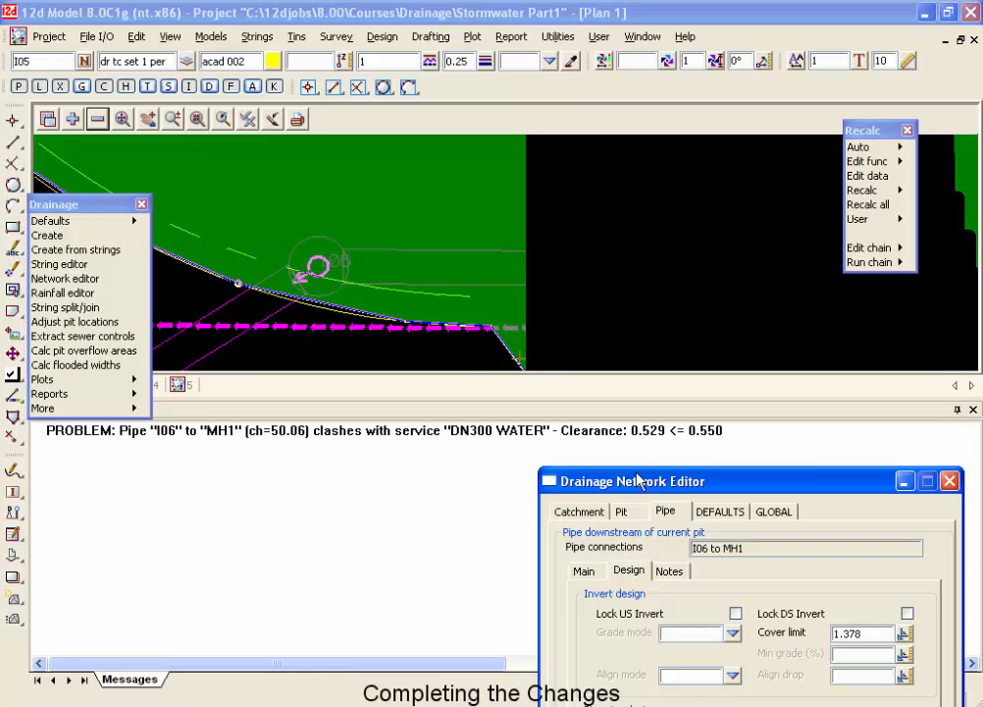
drag(637, 480, 593, 94)
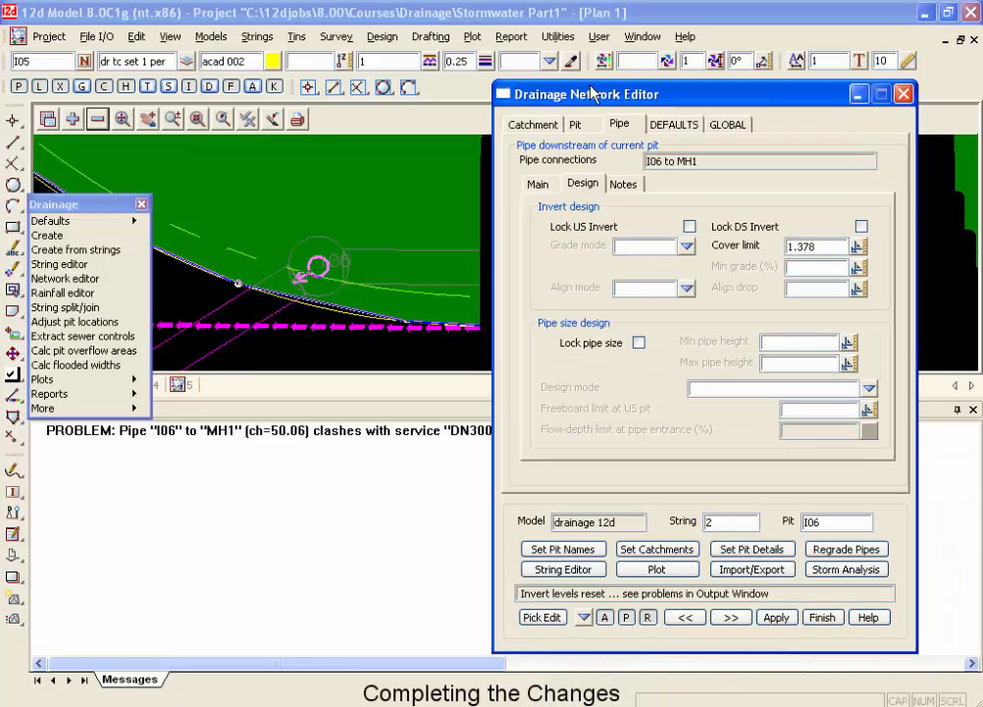
Increase the cover limit of the I06 to MH1 pipe by .022 by entering 1.378+.022.
click(828, 254)
click(823, 245)
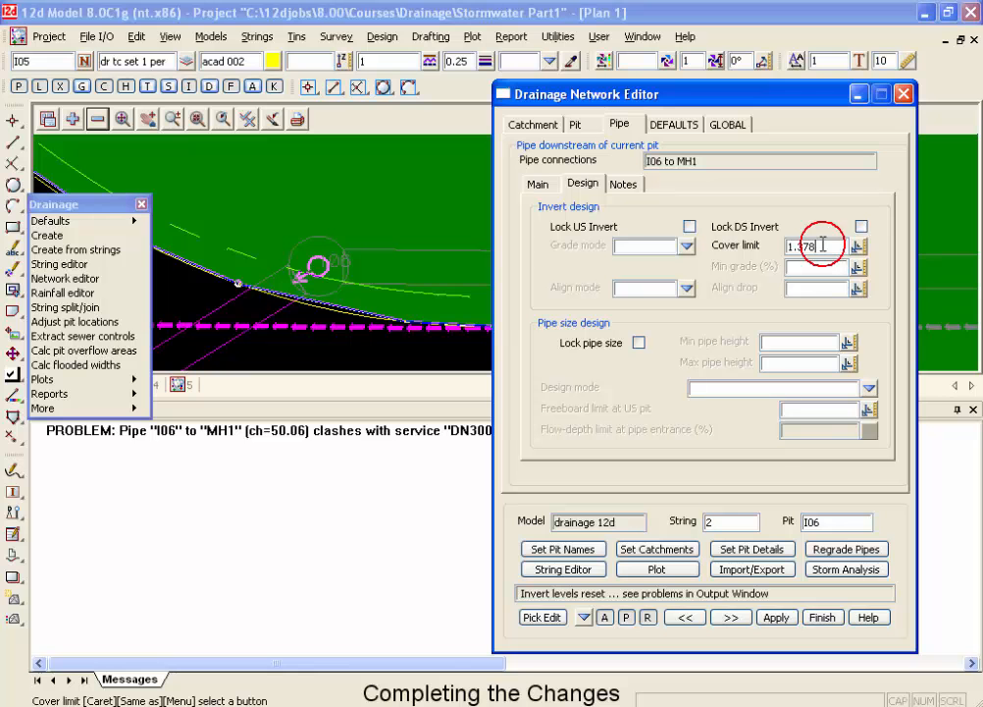
text(+)
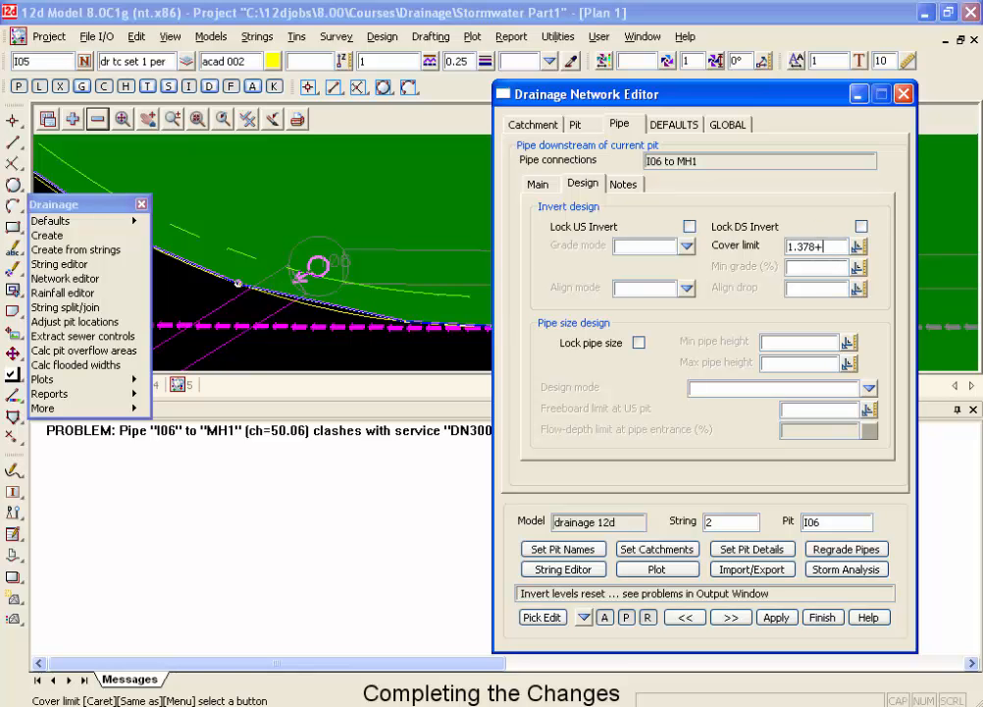
text(.022)
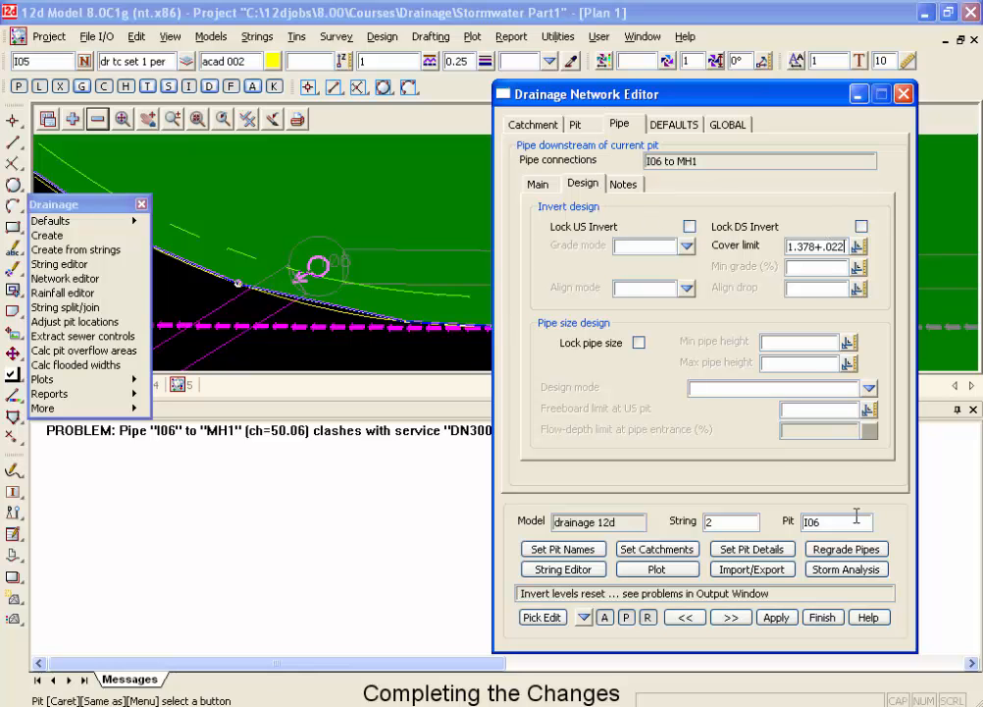
Regrade the pipes using the new cover limit and set the pit details for the network again.
click(859, 548)
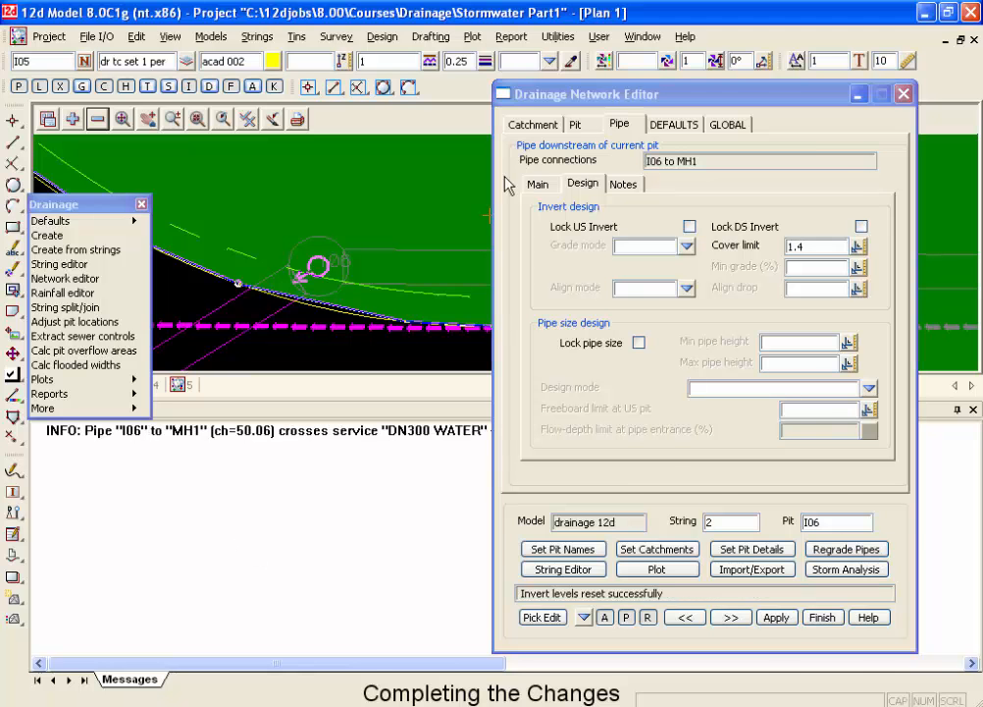
drag(552, 96, 589, 92)
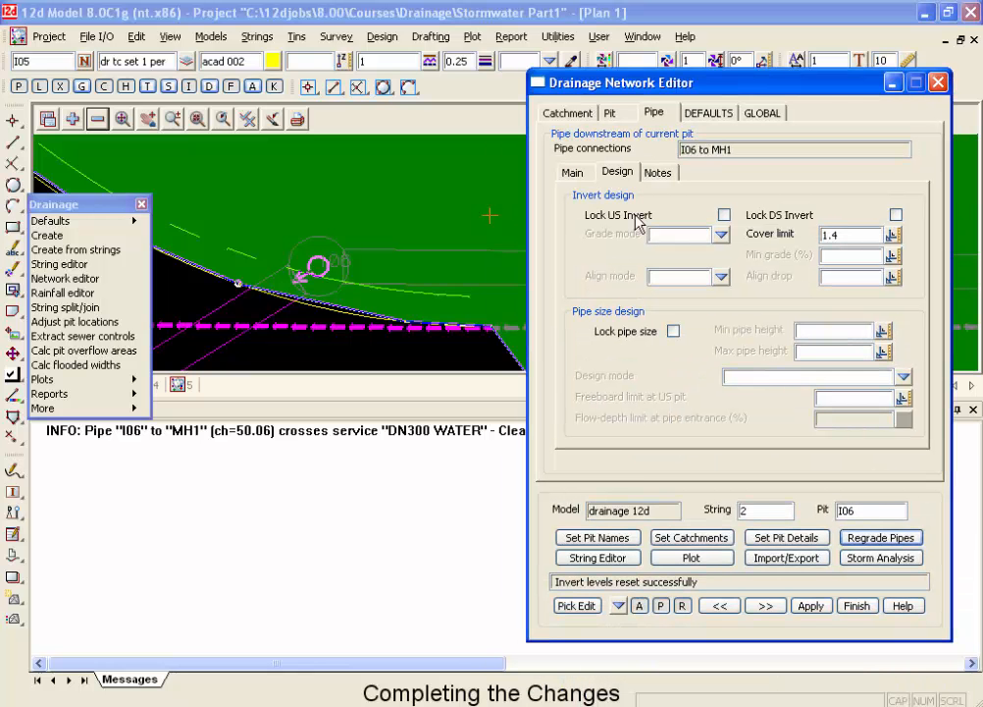
click(790, 539)
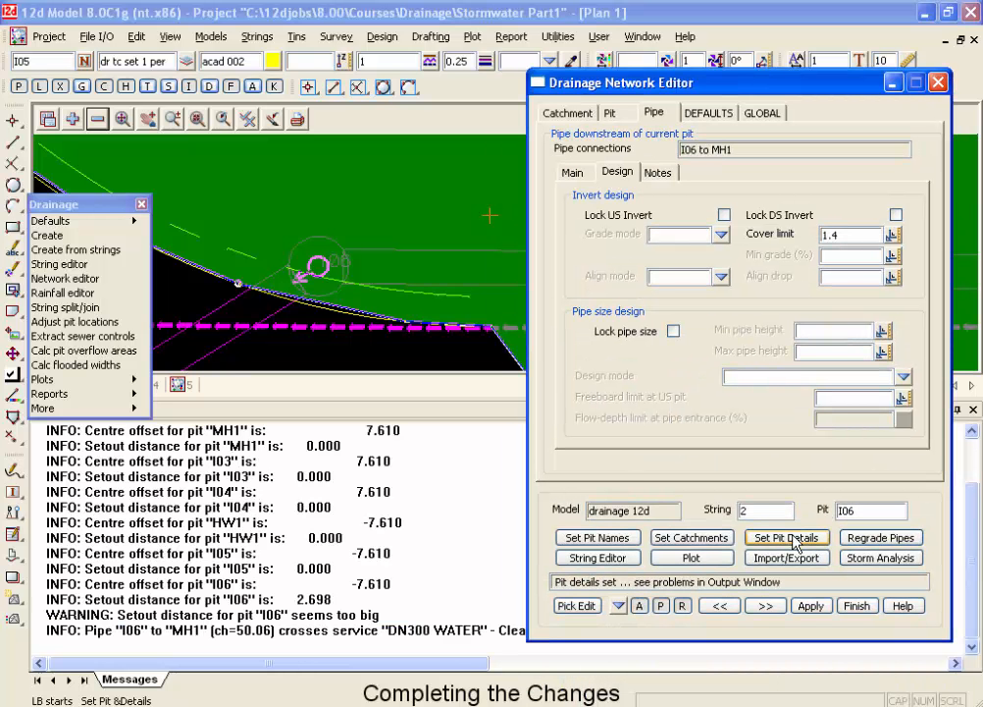
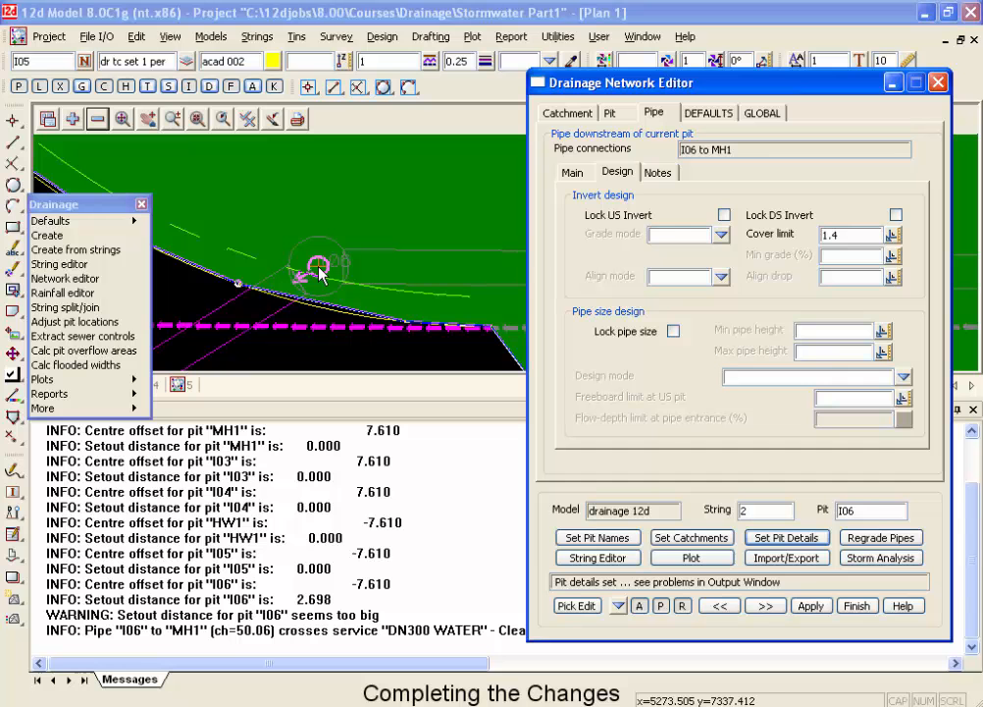
Open the road design file my roads.road_des for editing and insert an empty row above the road centrelines row.
click(761, 112)
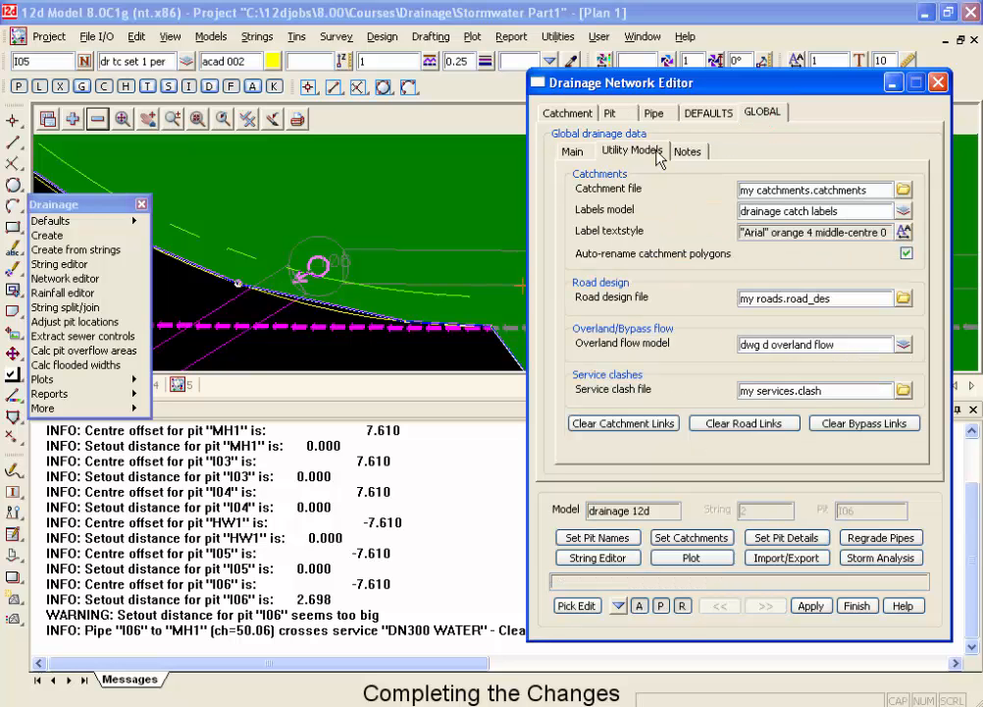
click(903, 297)
click(848, 558)
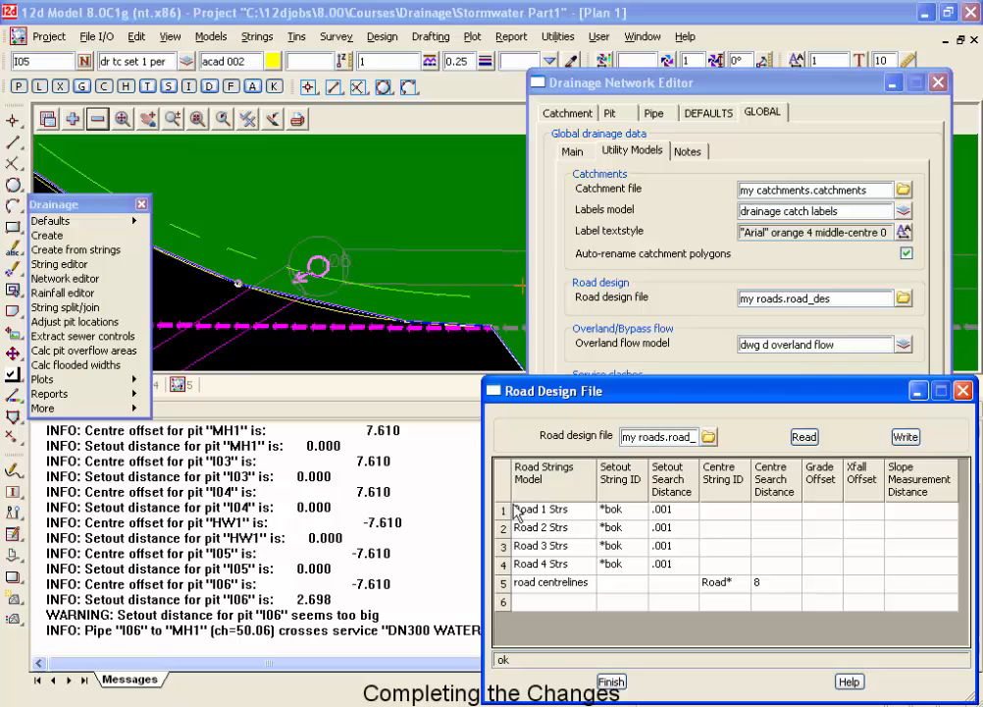
click(505, 585)
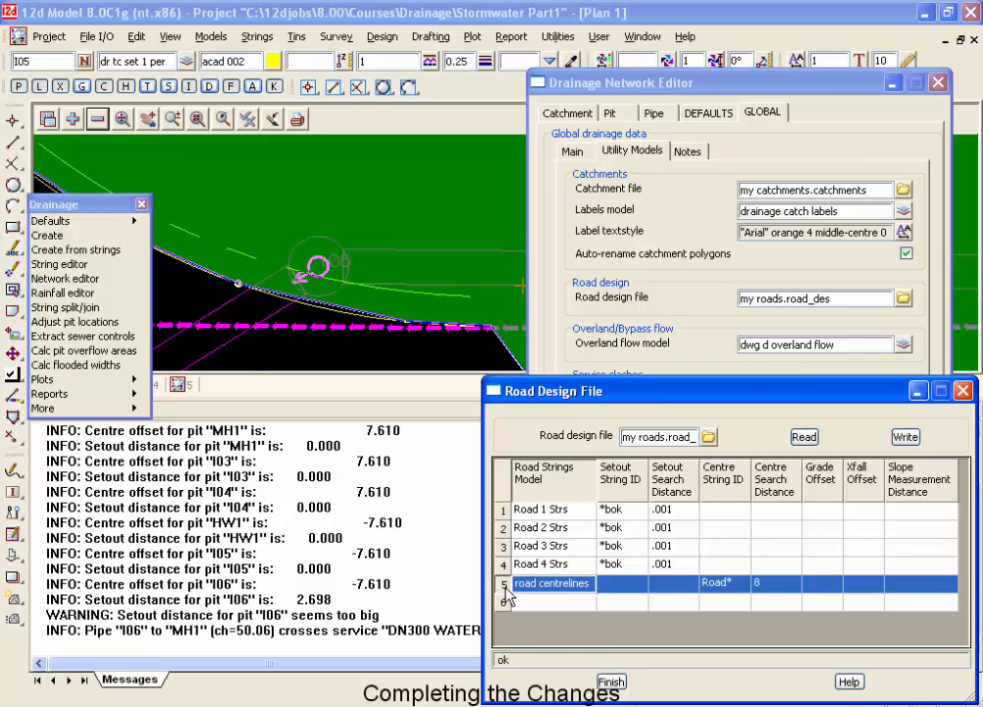
right_click(505, 591)
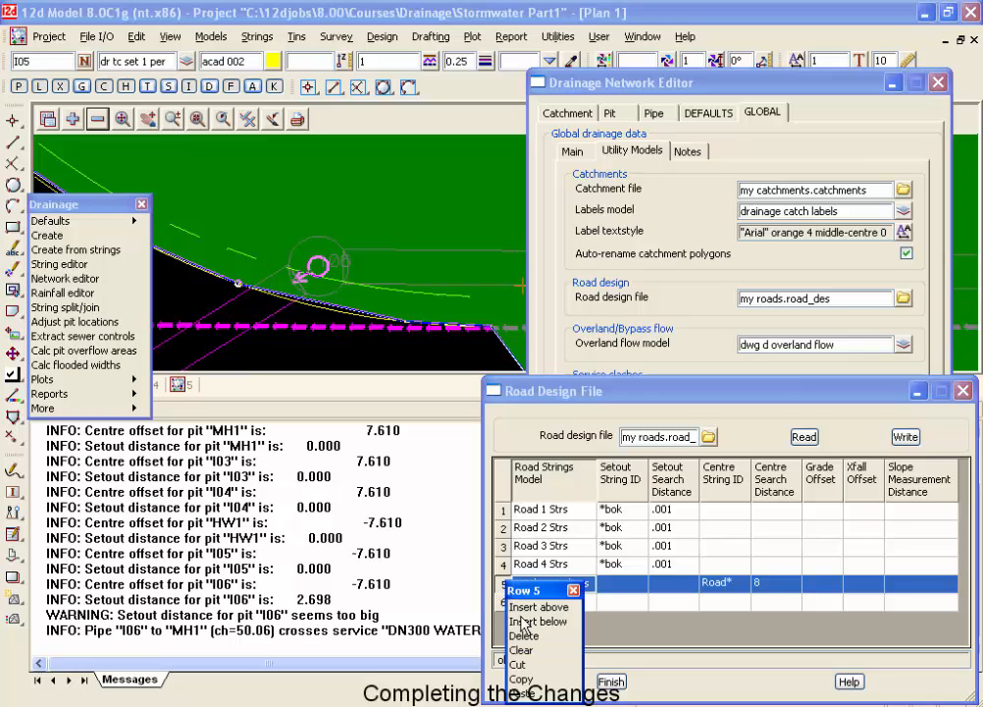
click(530, 610)
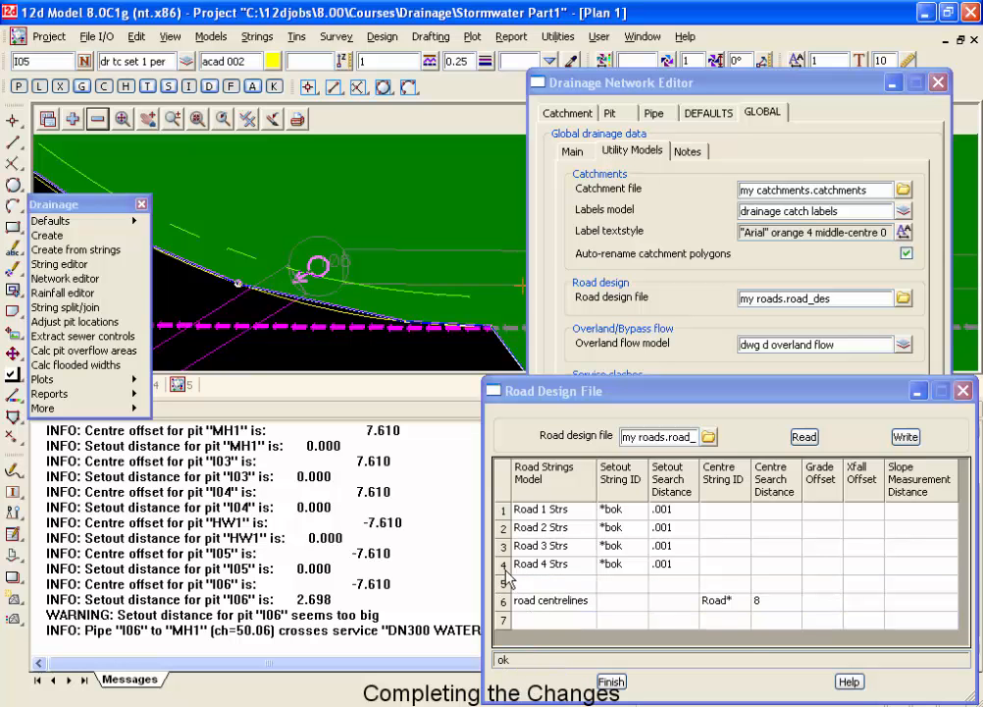
Copy the Road 4 Strs row of the road design table into the empty row 5.
click(505, 566)
right_click(505, 569)
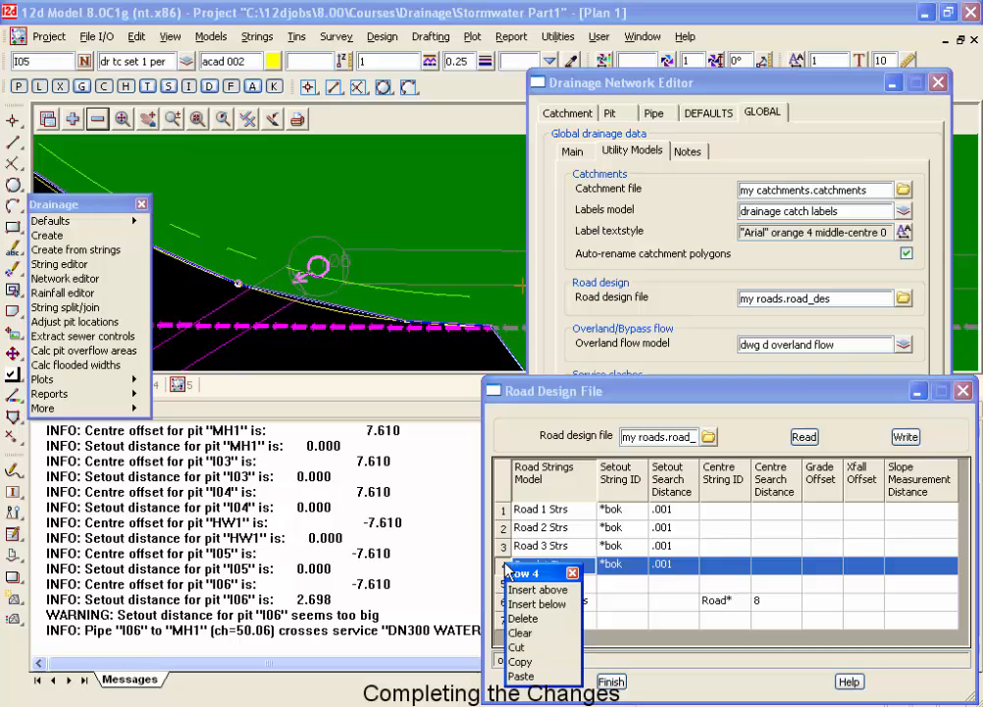
click(521, 662)
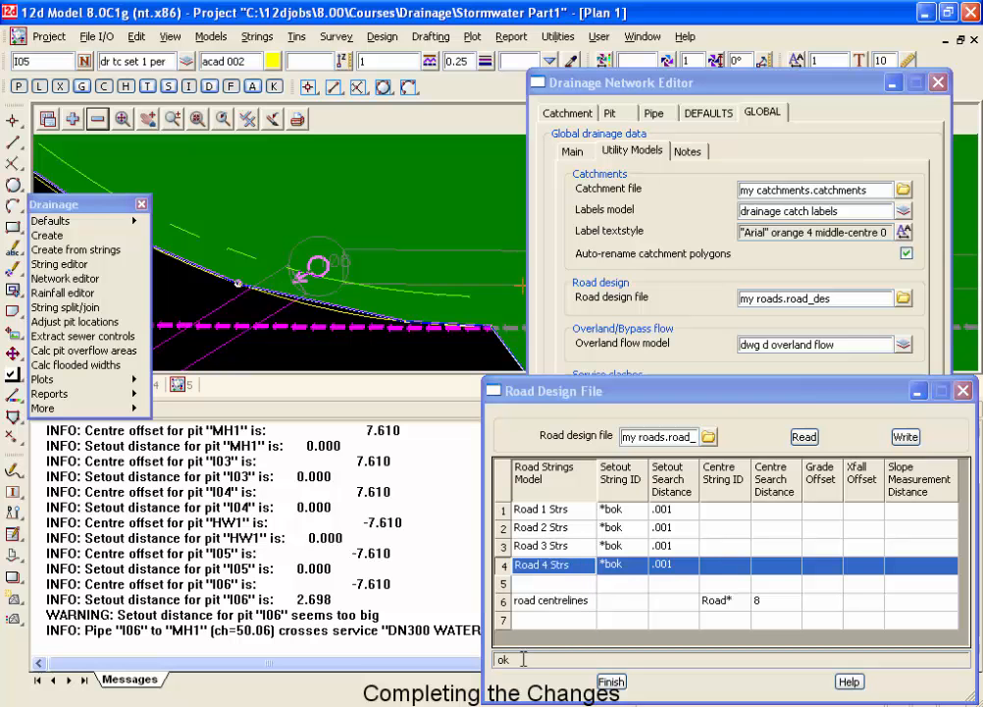
click(503, 584)
right_click(505, 585)
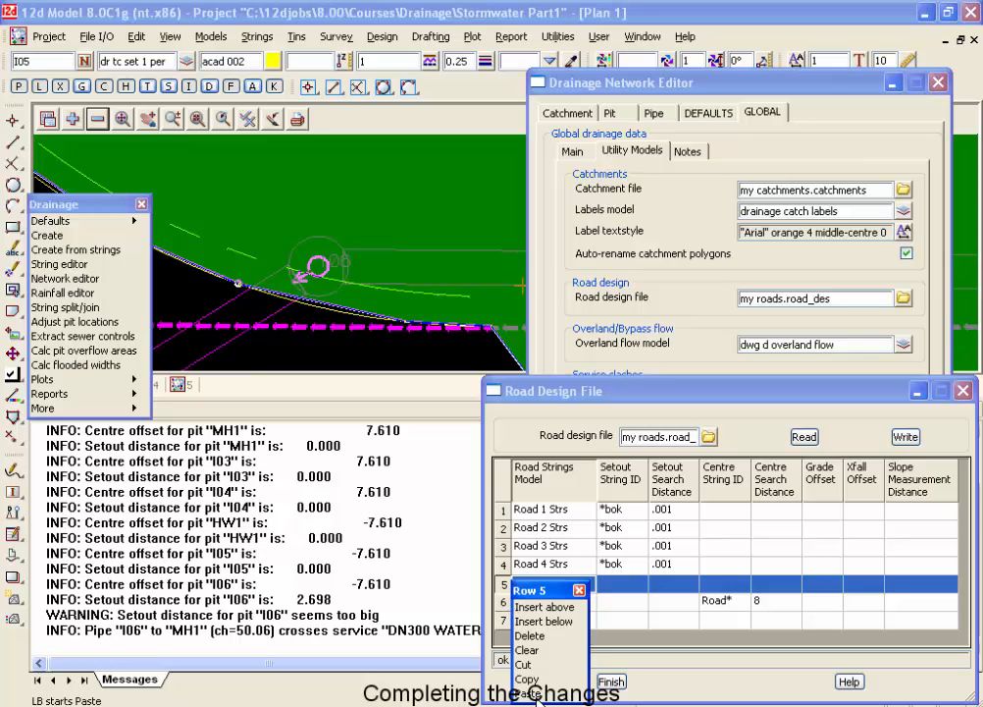
click(531, 693)
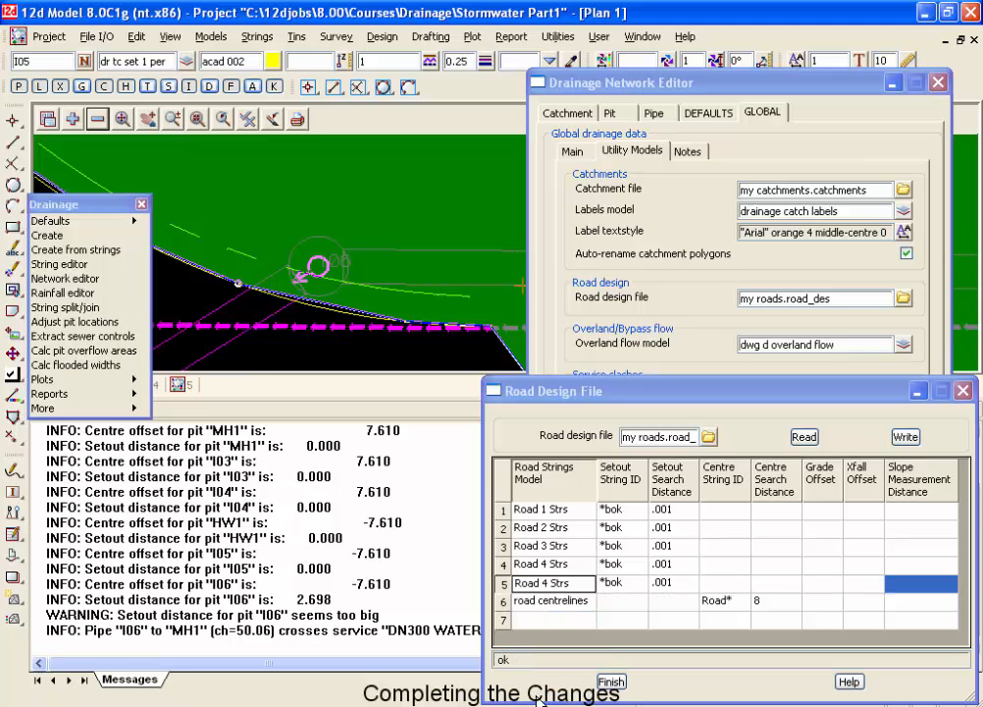
Set row 5's road strings model to Road 3 to Road 2 1 Strs by picking the lbok kerb return string in Plan 4.
click(154, 385)
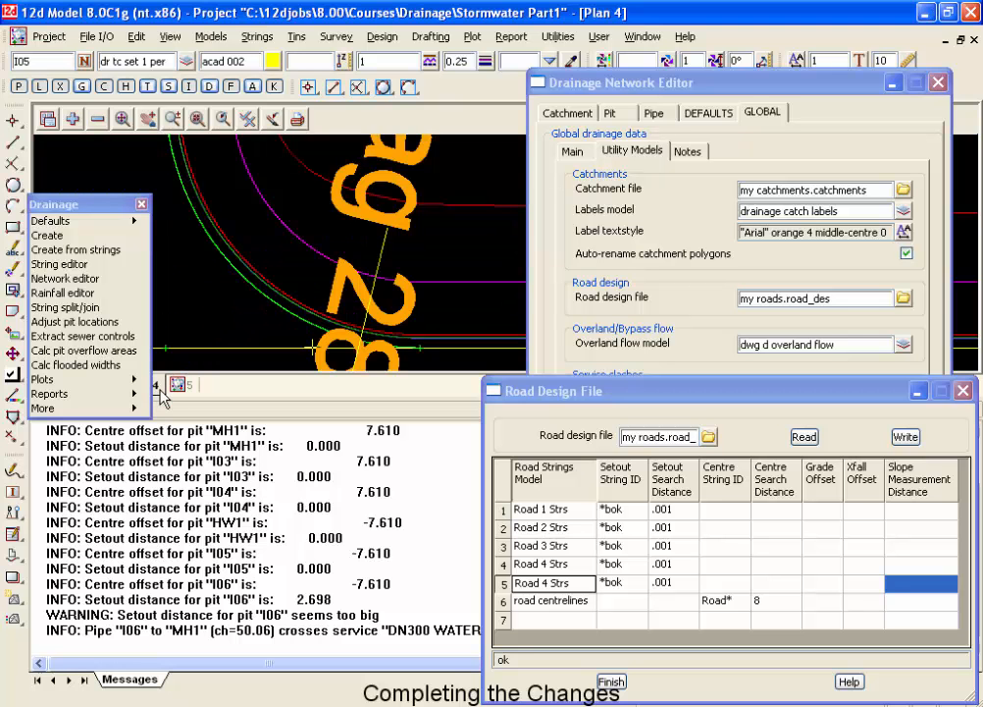
scroll(213, 257, down, 1)
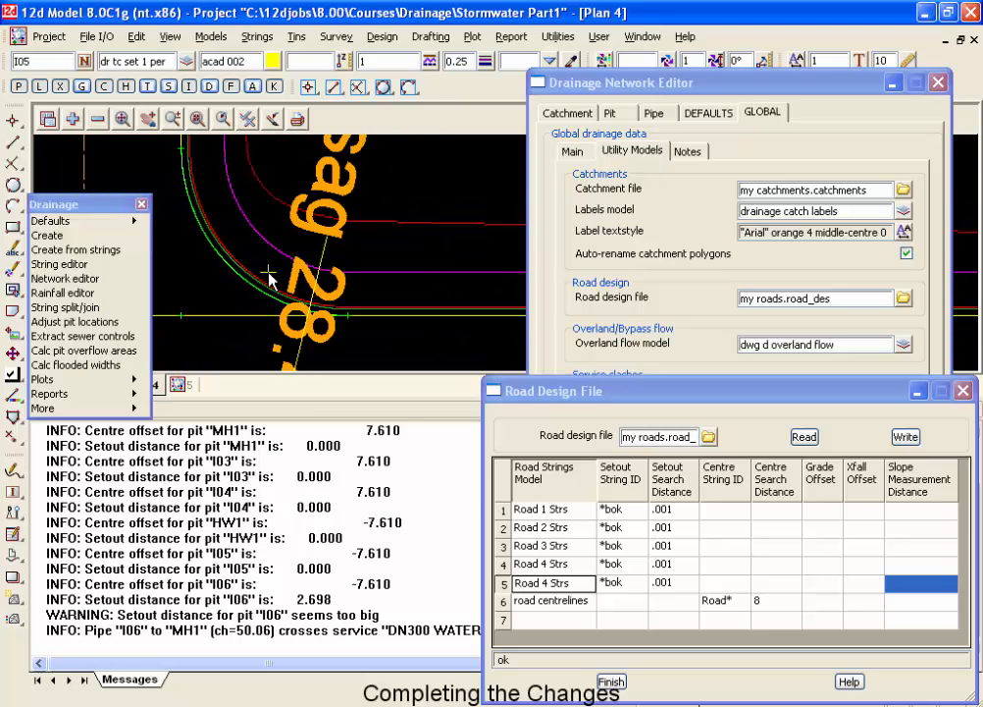
click(538, 584)
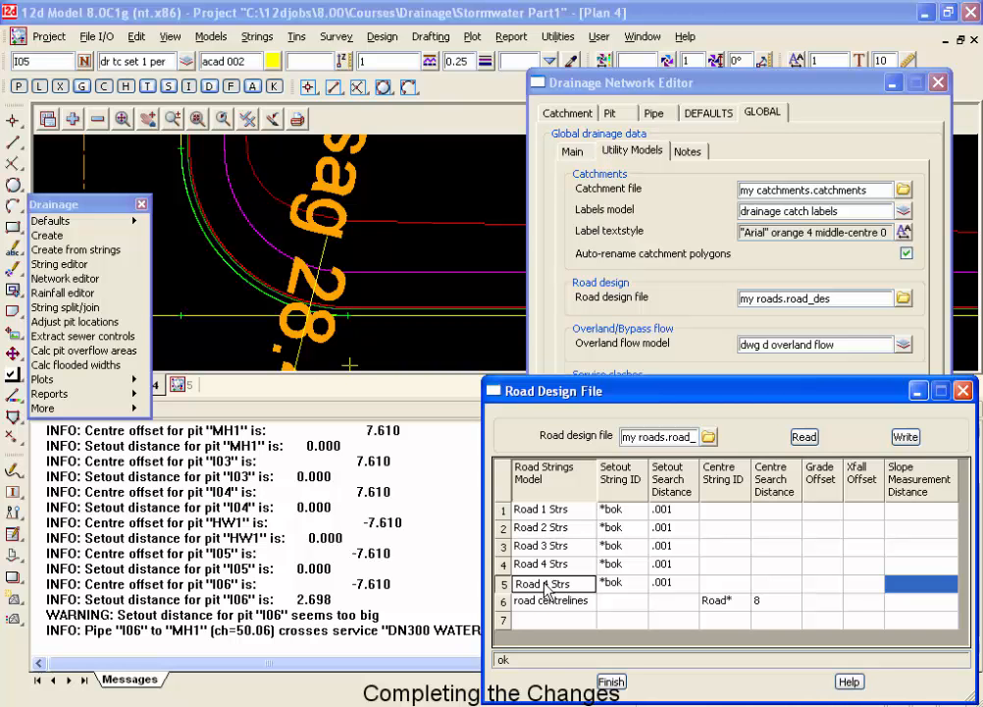
key(Up)
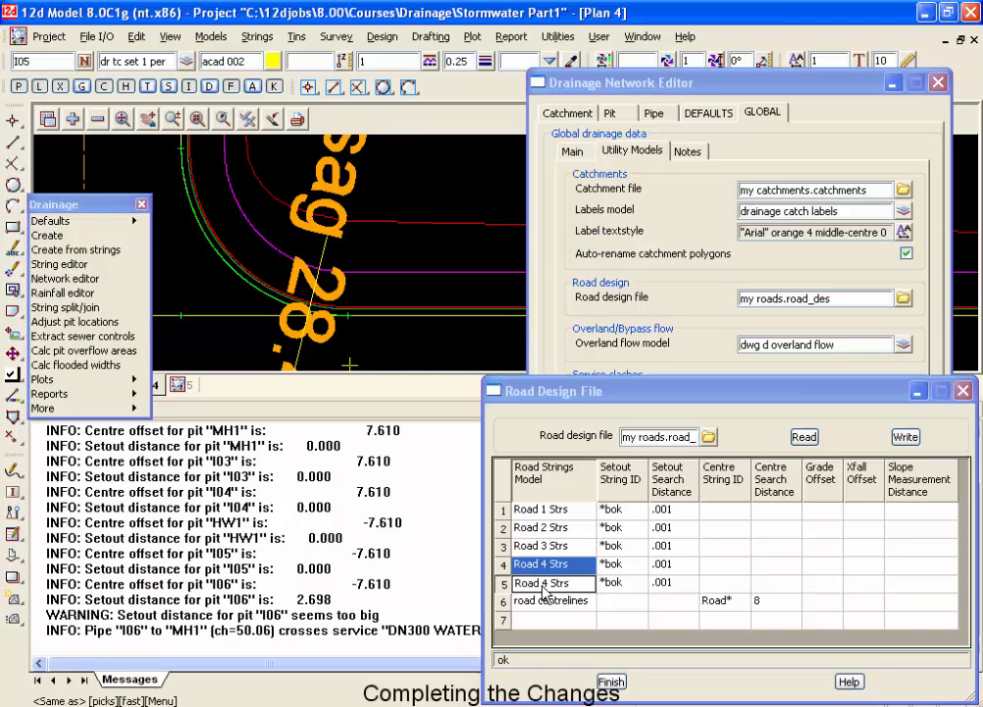
click(263, 281)
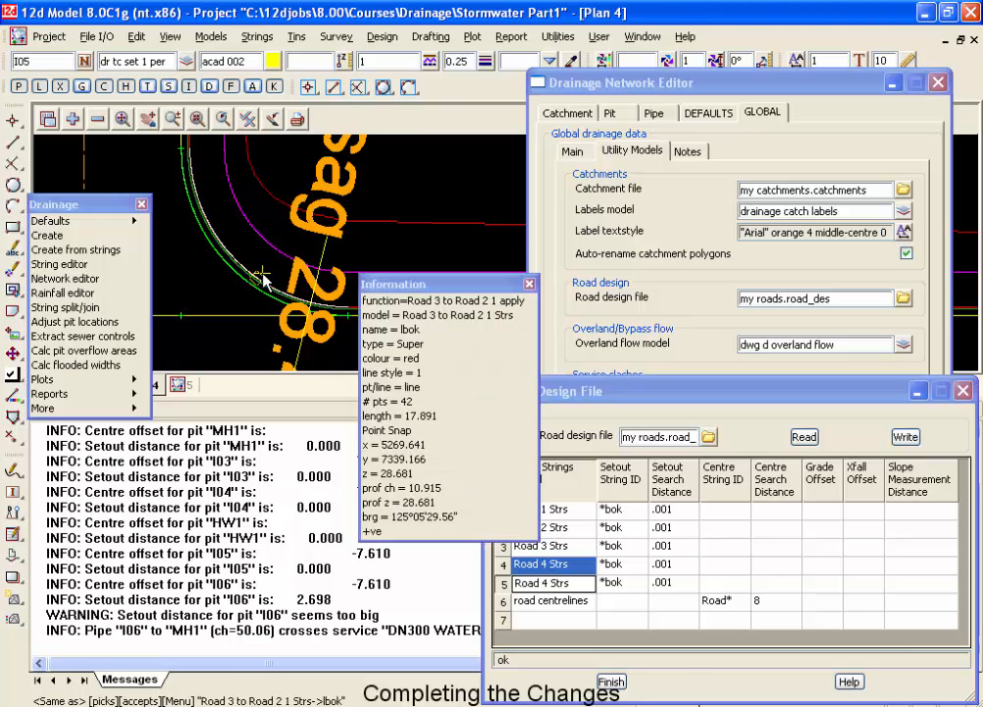
middle_click(263, 281)
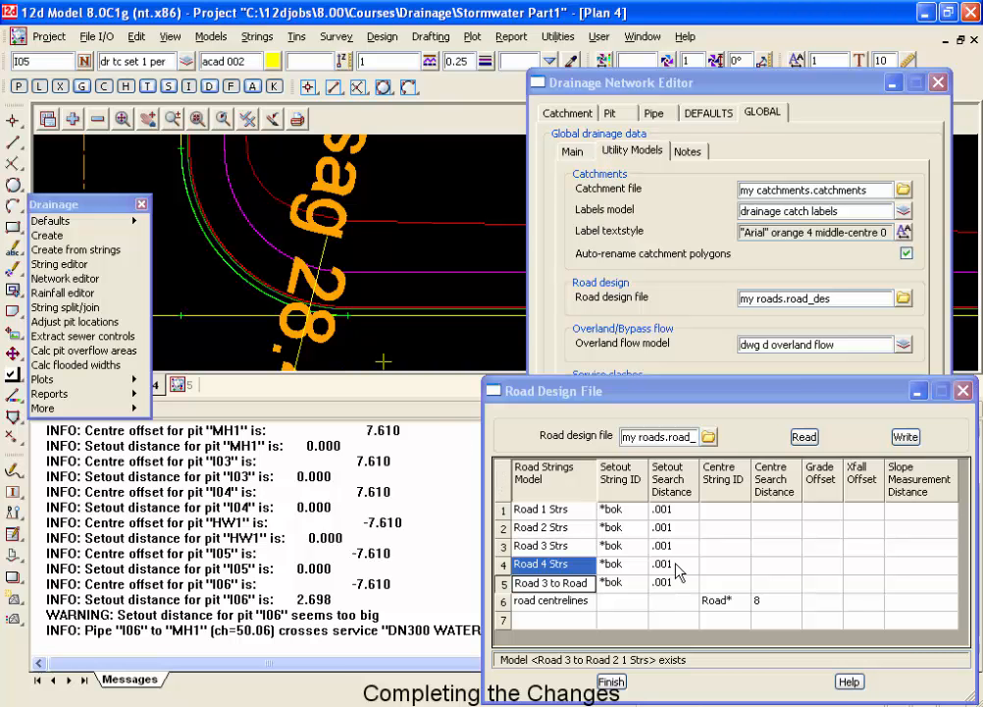
Save the road design table over the existing my roads.road_des file and close the table.
click(906, 436)
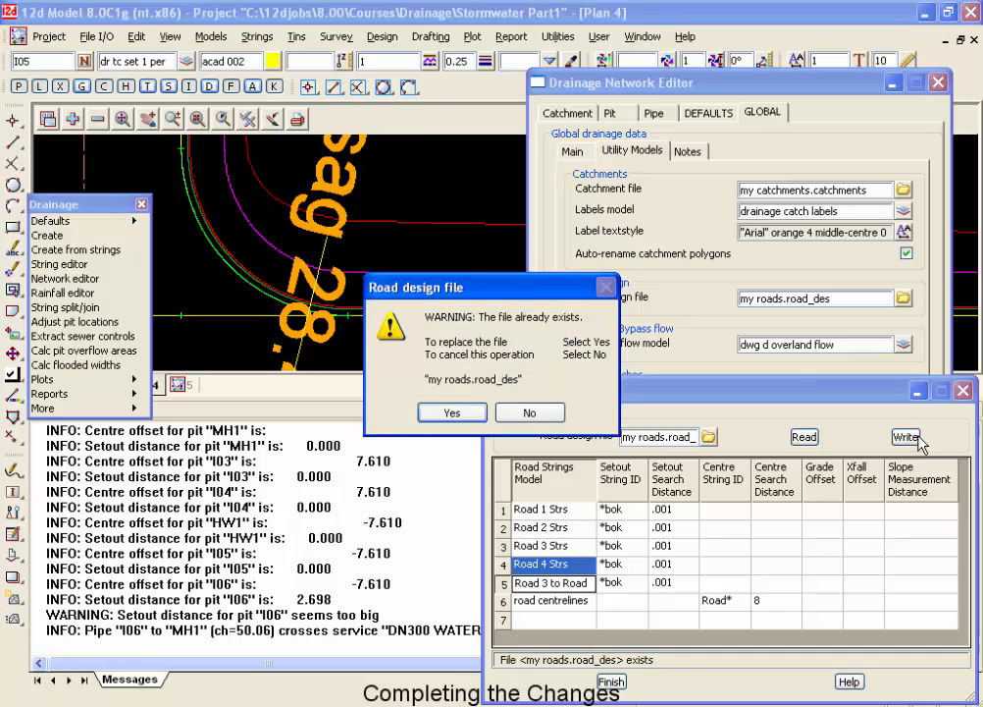
click(449, 413)
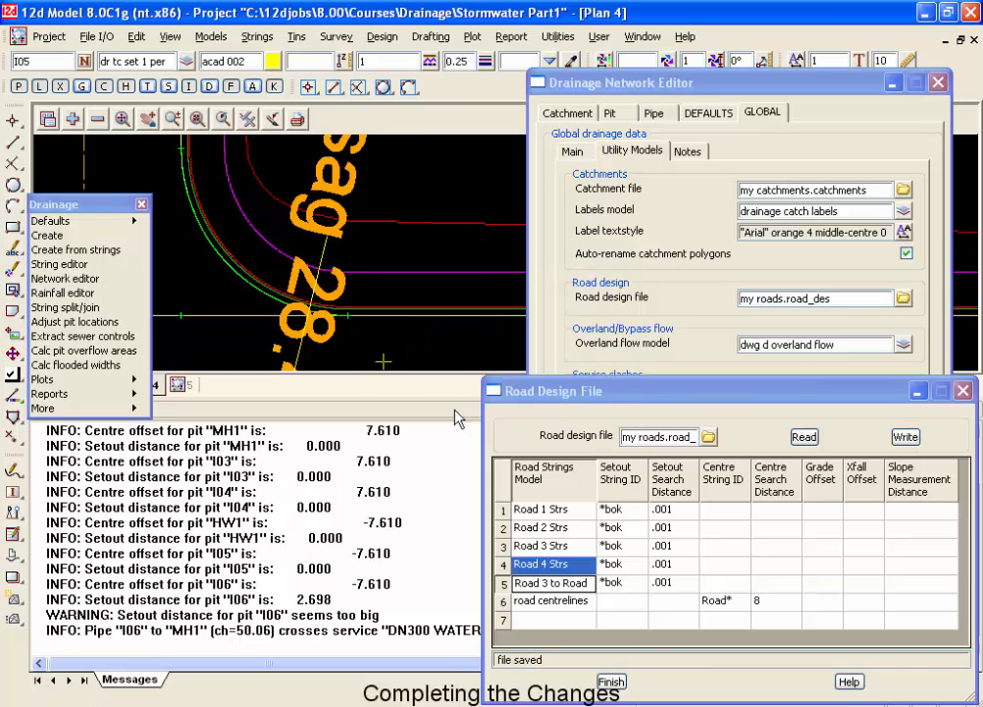
click(611, 682)
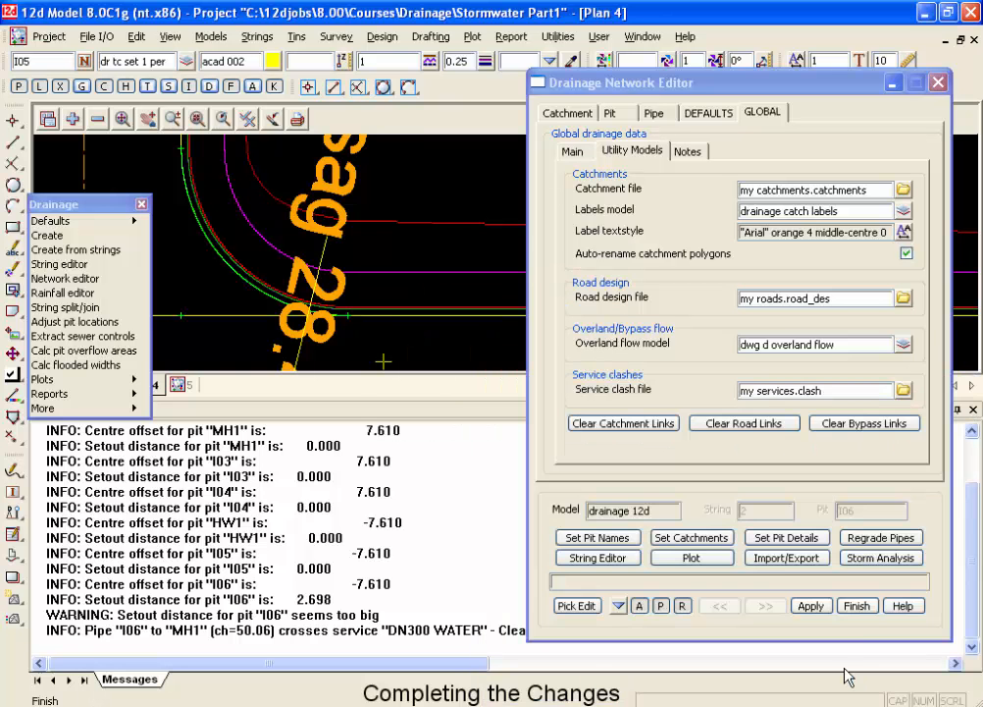
Set the pit details for the network and check the setout string and setout distance of pit I06.
click(773, 538)
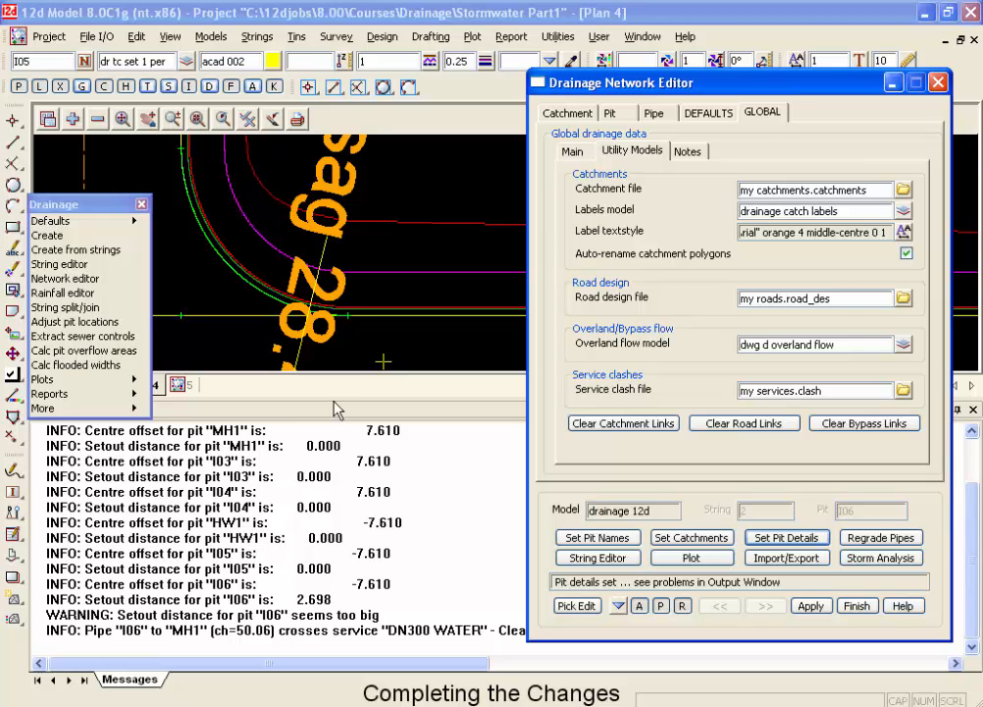
click(617, 114)
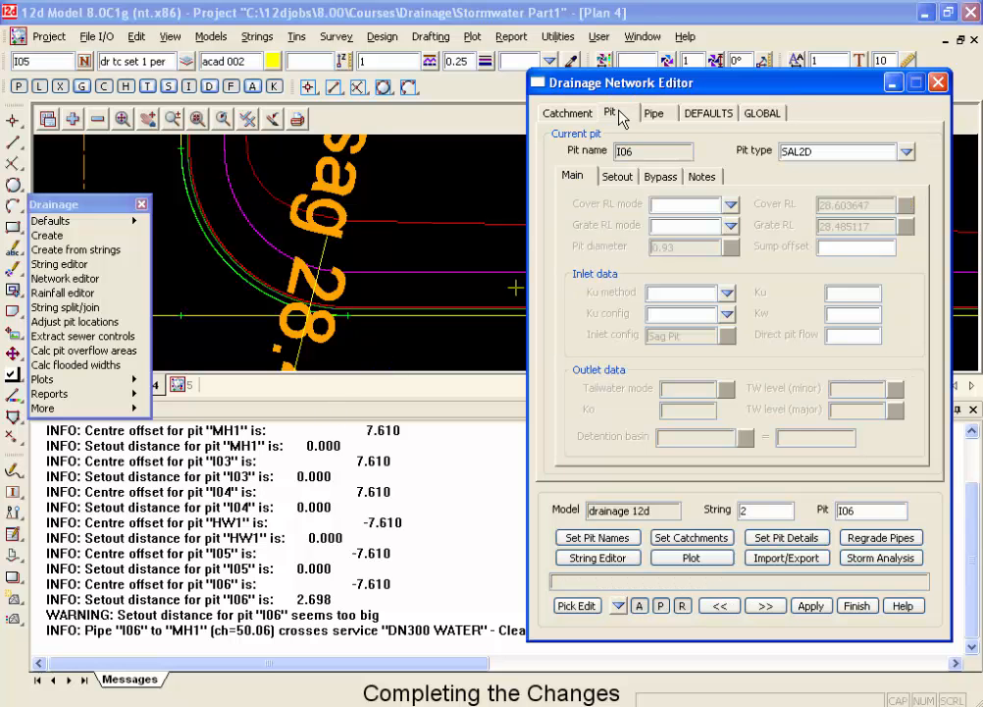
click(626, 177)
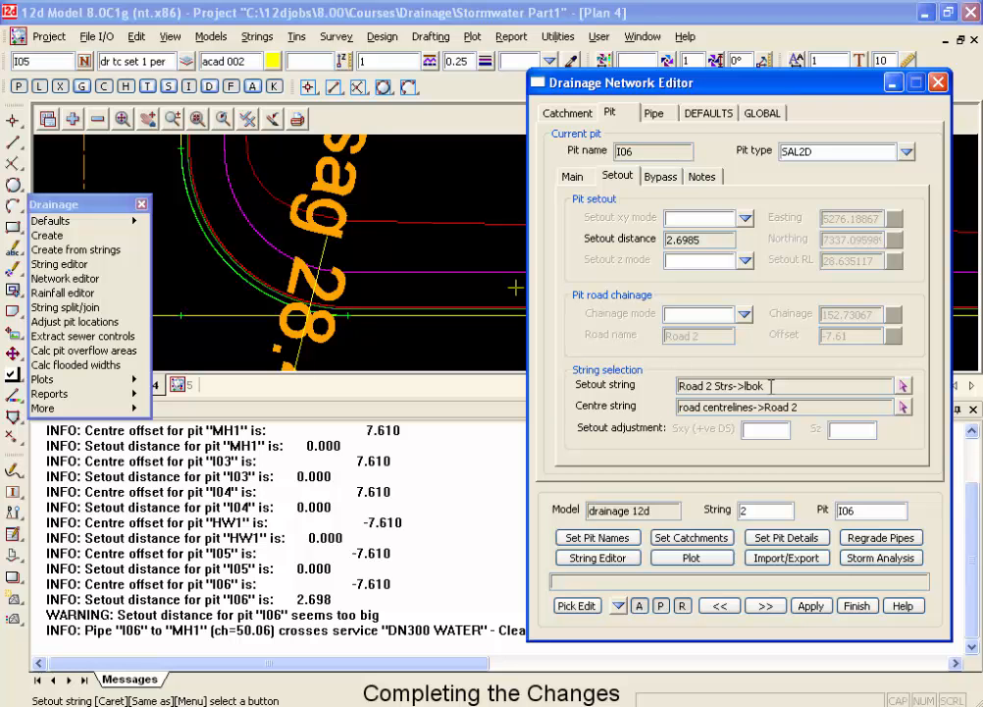
Clear all road design string links in the global utility models settings.
click(760, 114)
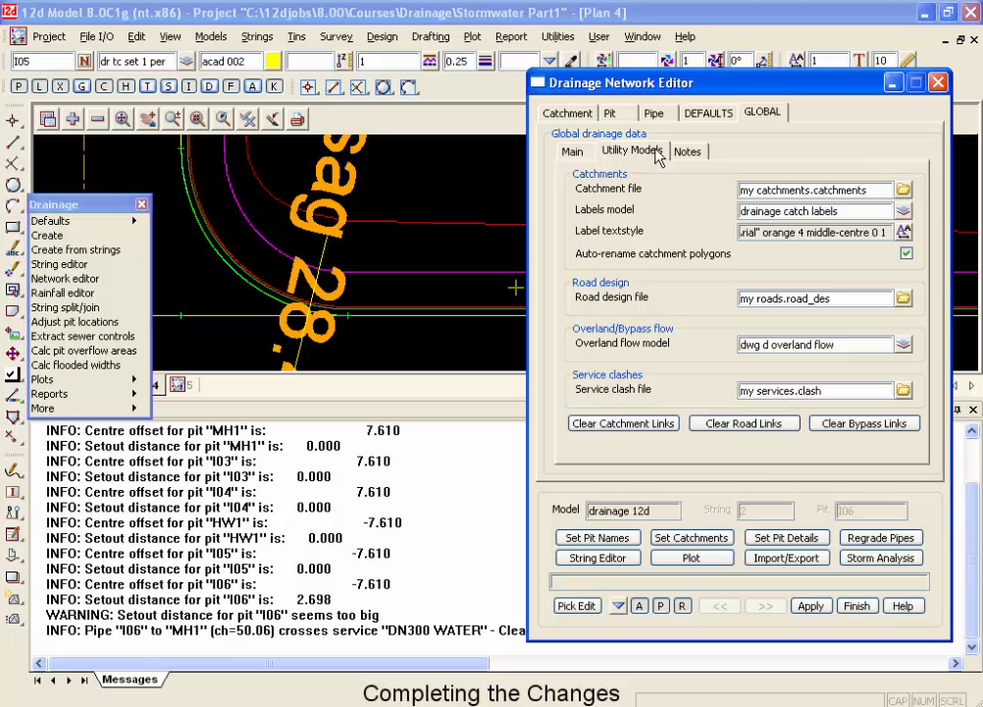
click(754, 423)
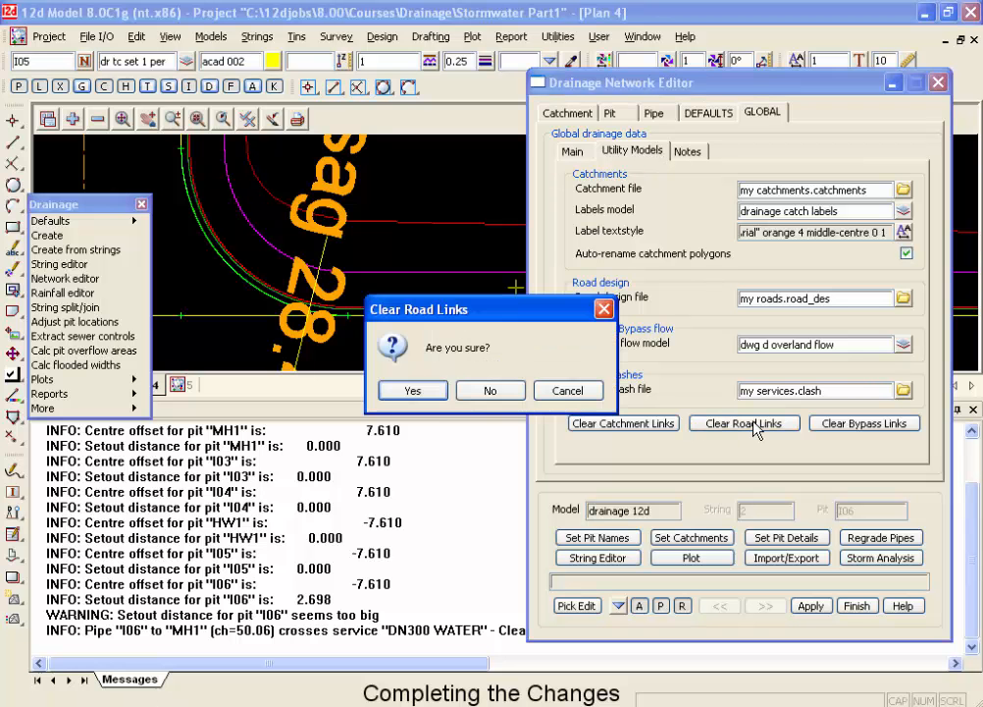
click(420, 390)
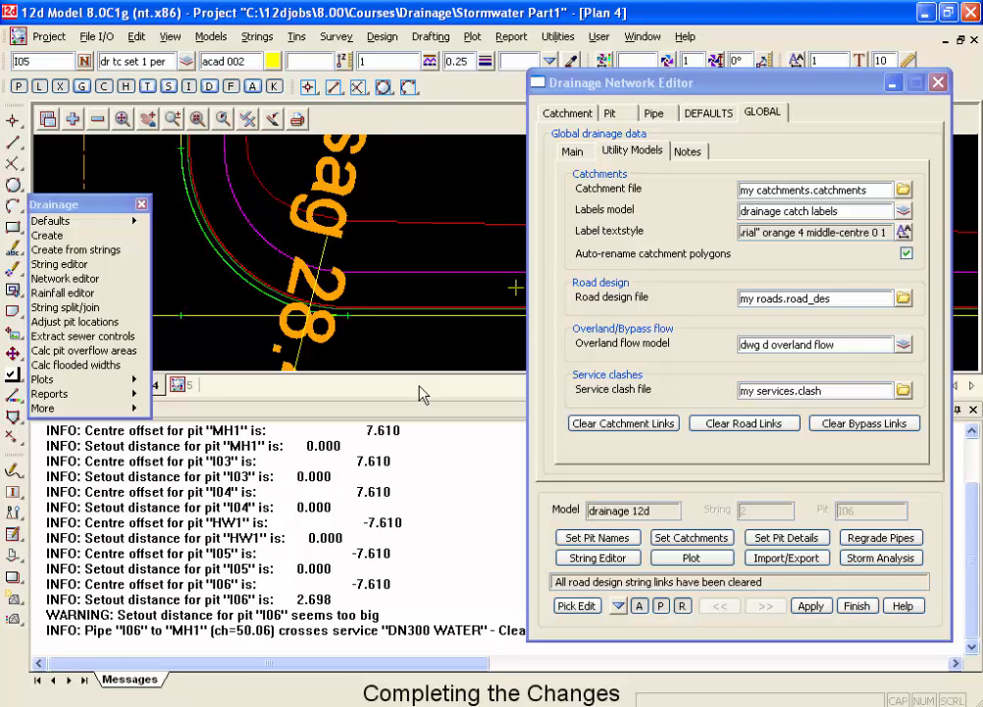
Set the pit details using the updated road design file and review the setout and bypass data of pit I06.
click(765, 536)
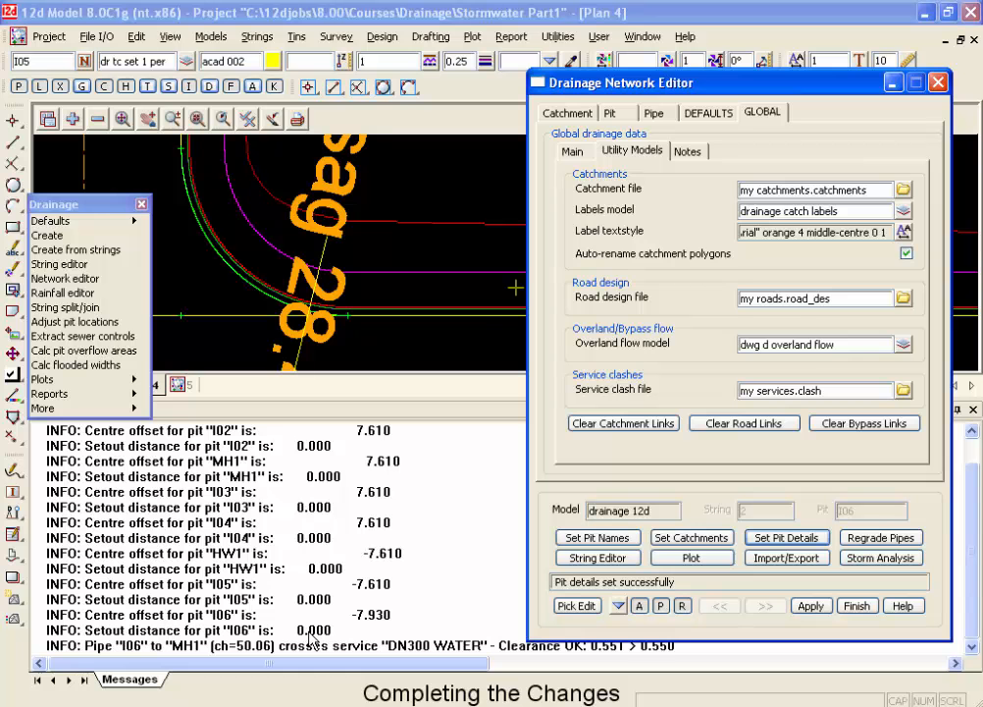
click(612, 114)
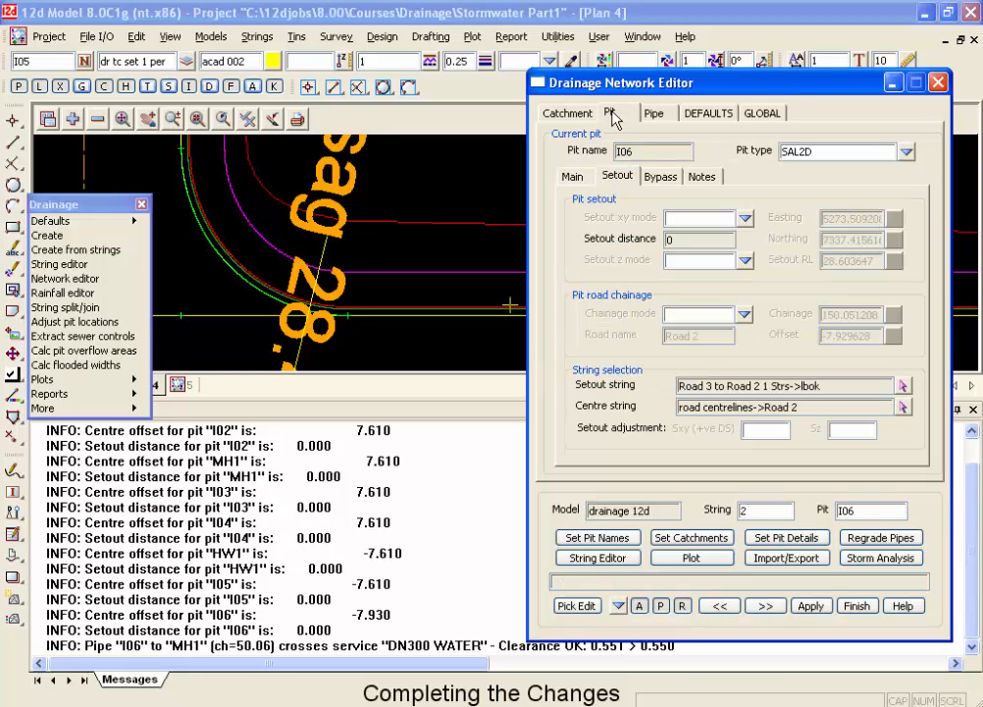
click(657, 178)
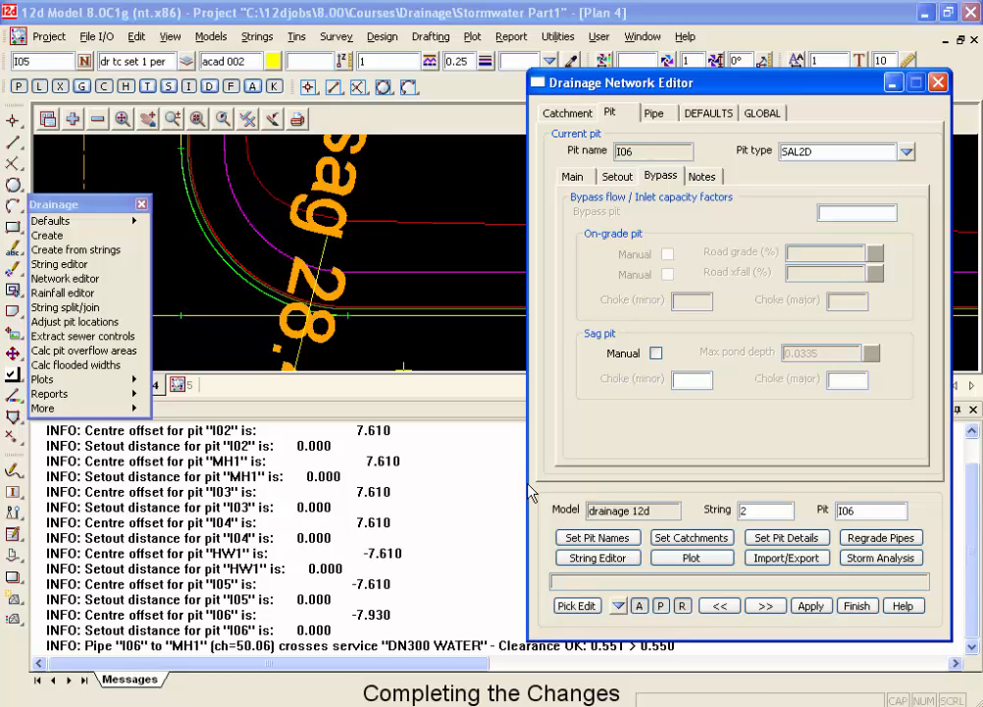
Plot the plan annotations and long-sections of the drainage 12d model, cleaning the existing plot models beforehand.
click(691, 557)
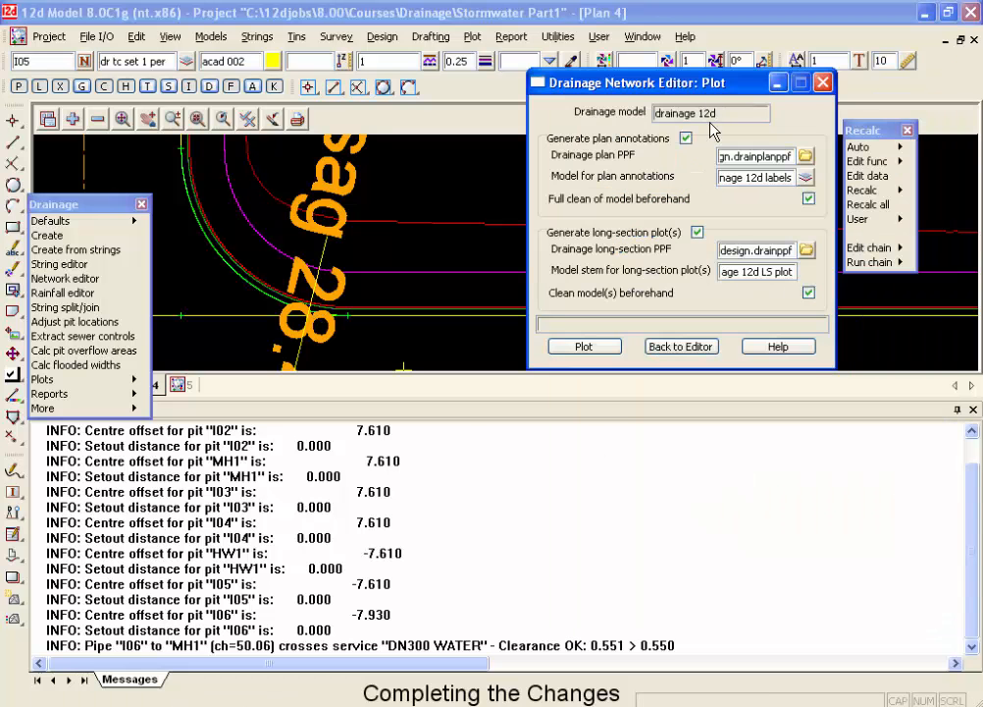
click(617, 350)
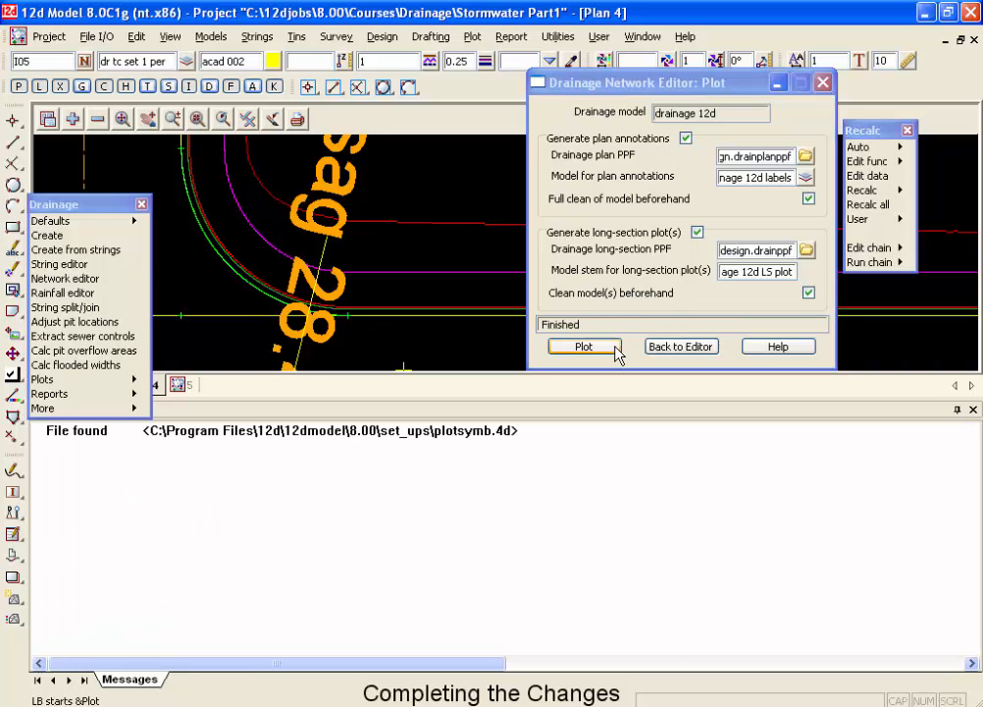
Add the drainage 12d labels model to Plan 1 and inspect the plotted pit symbol at I06.
drag(104, 204, 108, 421)
click(49, 385)
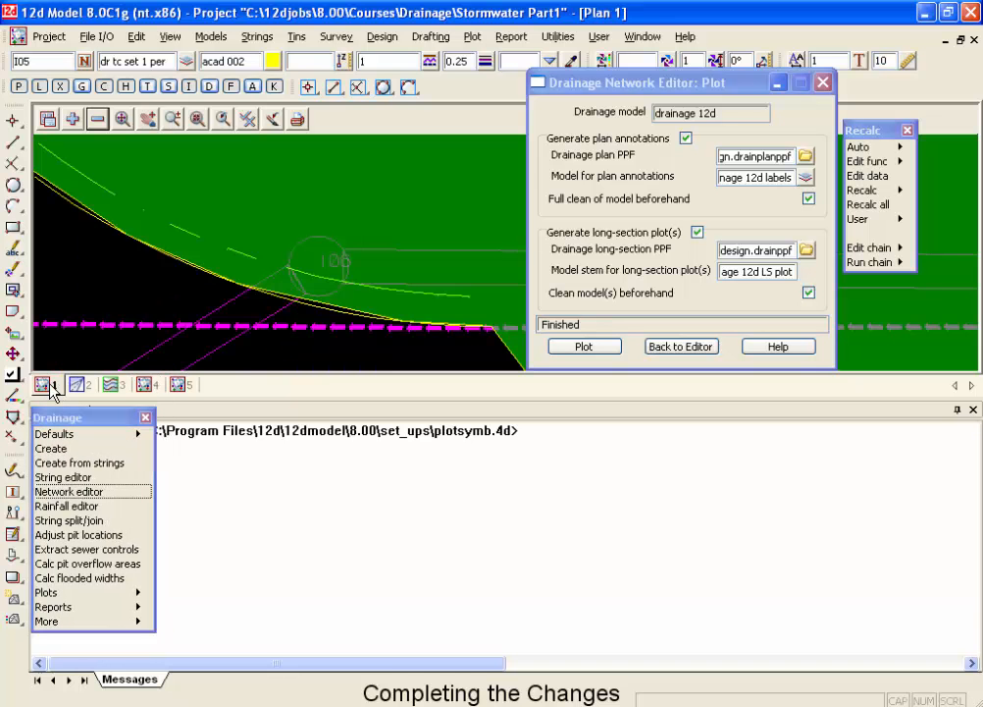
scroll(154, 233, down, 1)
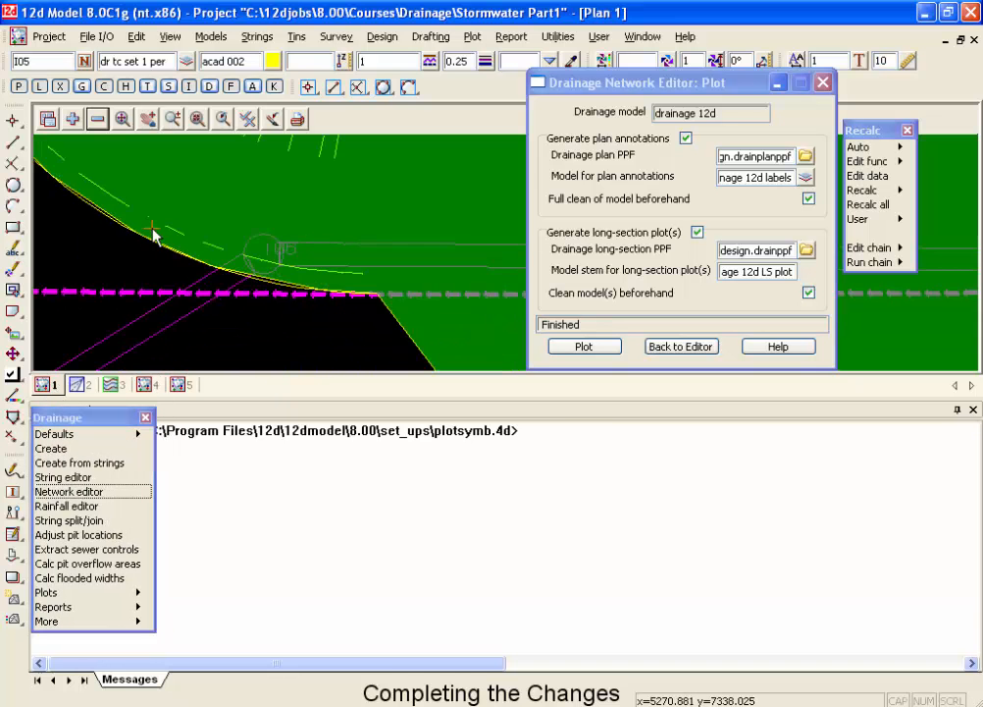
scroll(269, 243, down, 1)
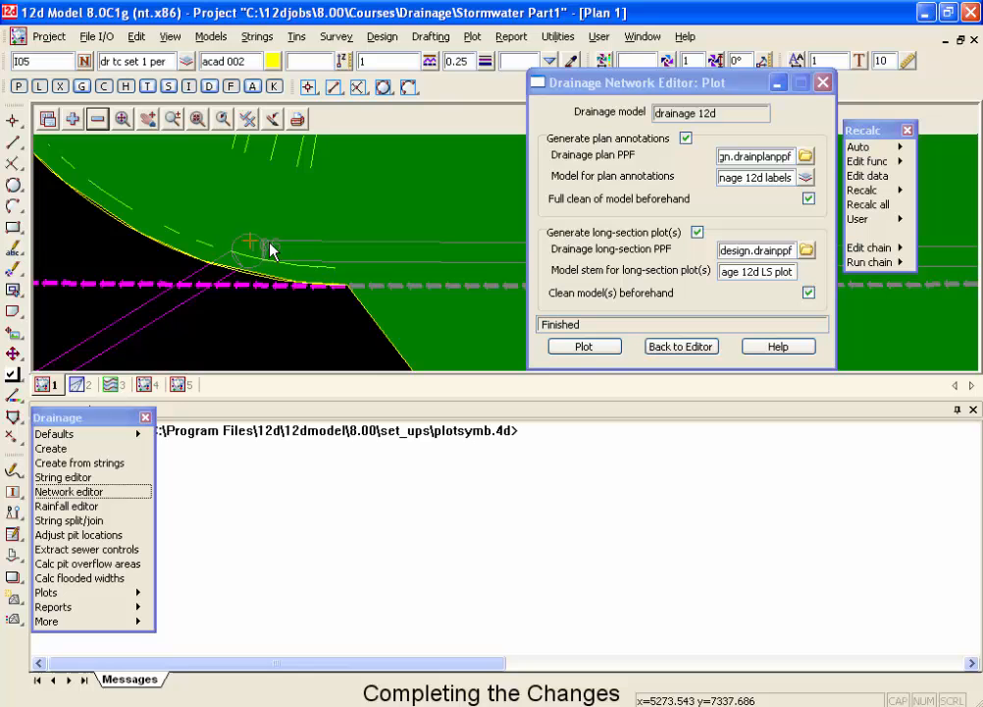
click(75, 122)
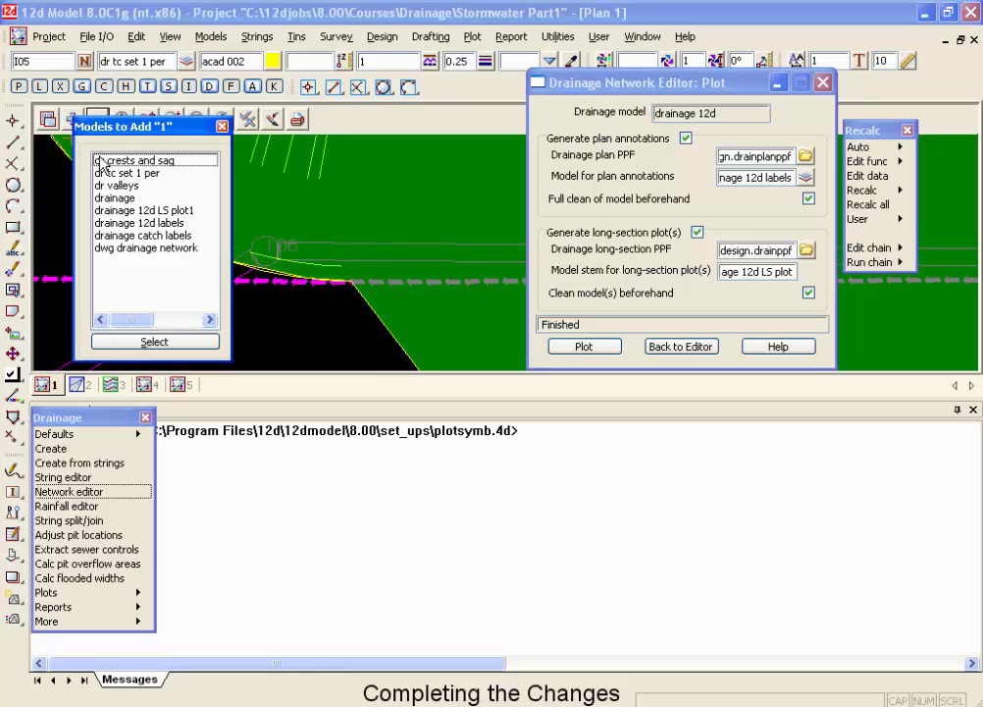
click(132, 223)
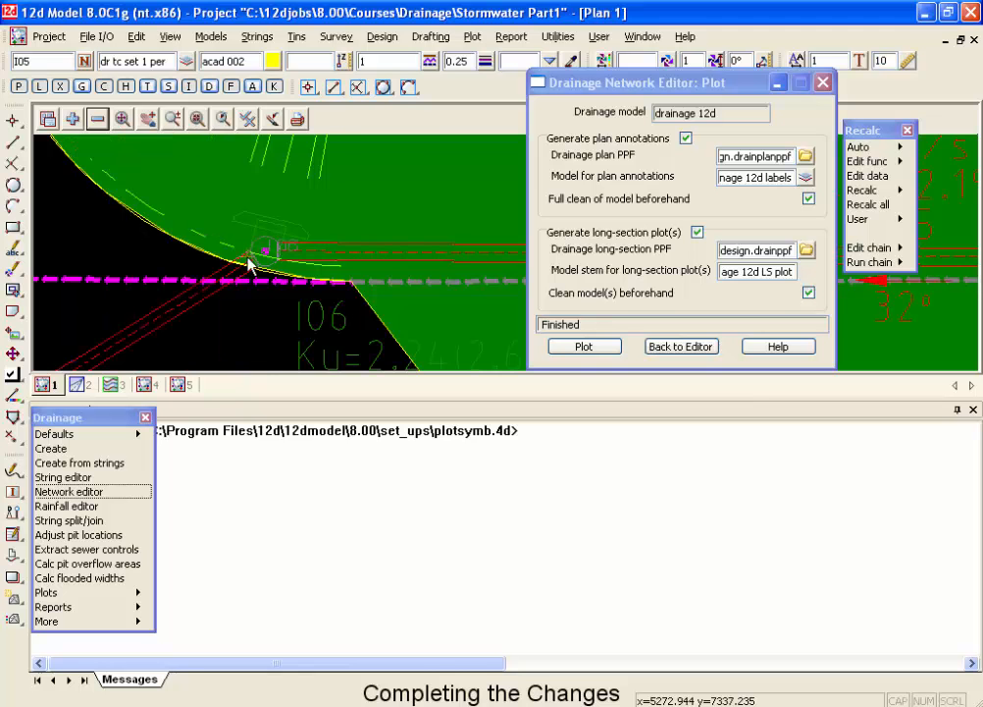
scroll(276, 261, up, 1)
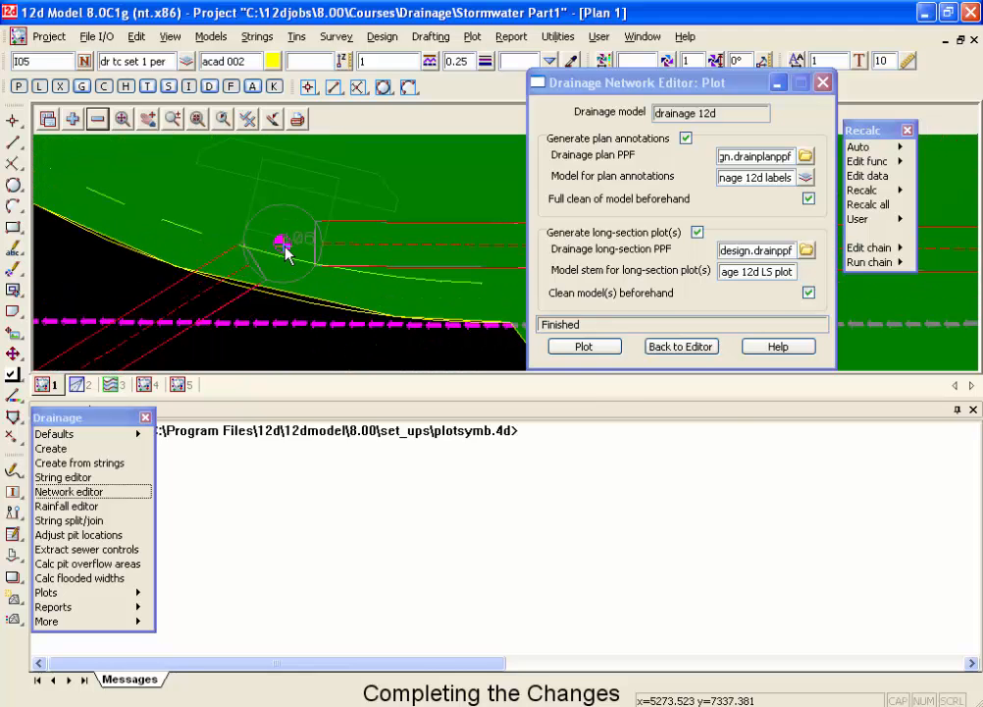
Load the drainage 12d network into the Drainage Network Editor and run the 2-year minor storm analysis with bypass flows considered.
scroll(283, 252, down, 1)
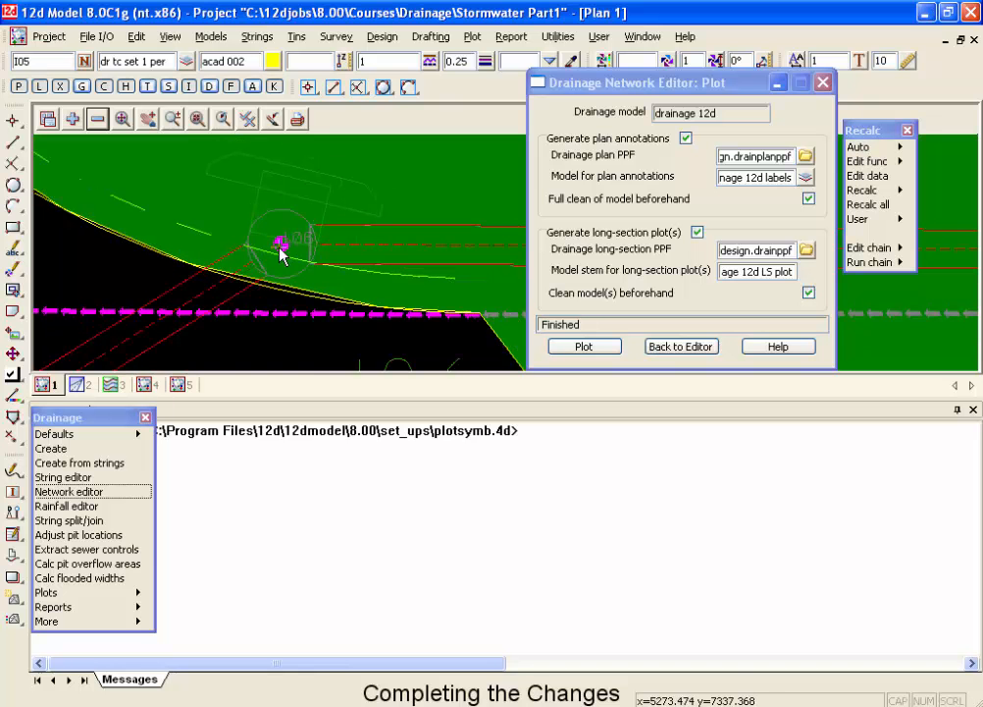
scroll(280, 244, down, 1)
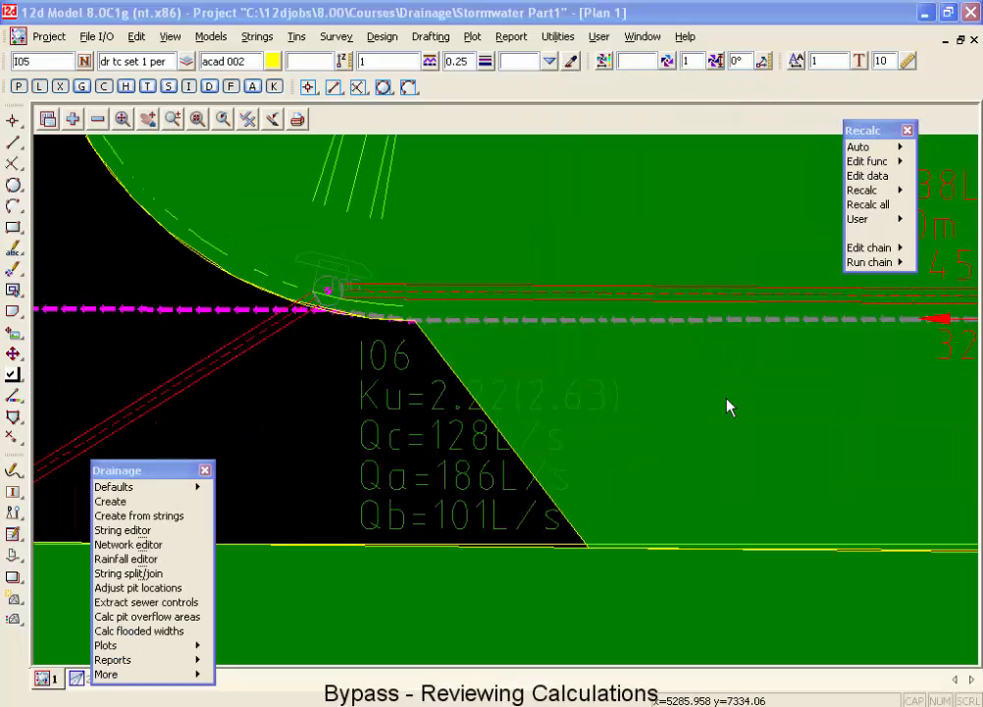
click(129, 546)
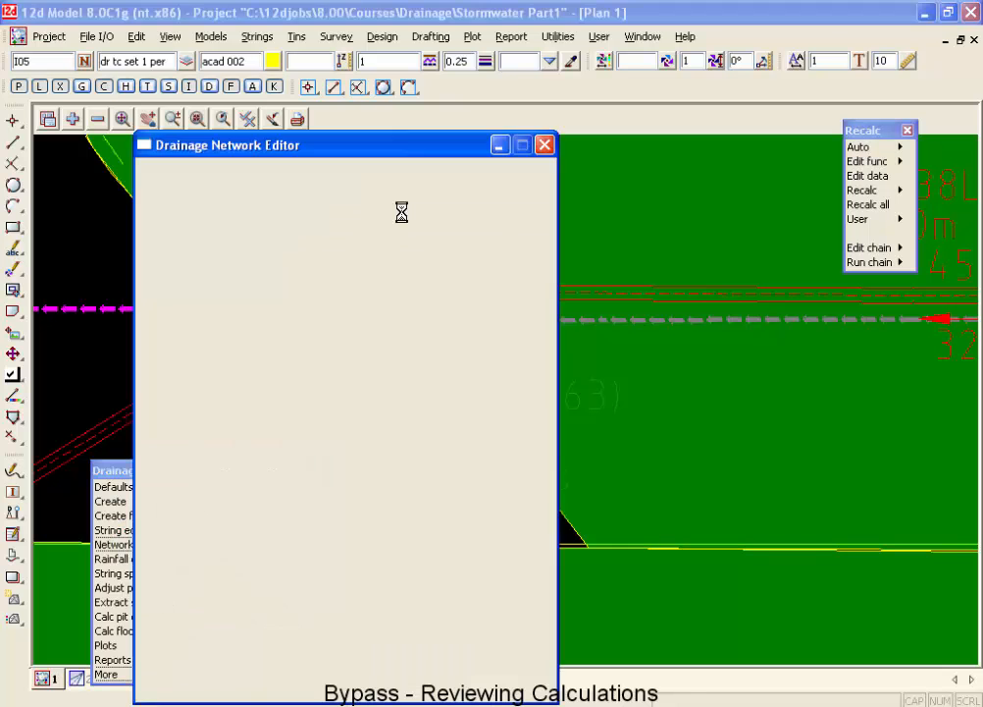
click(734, 297)
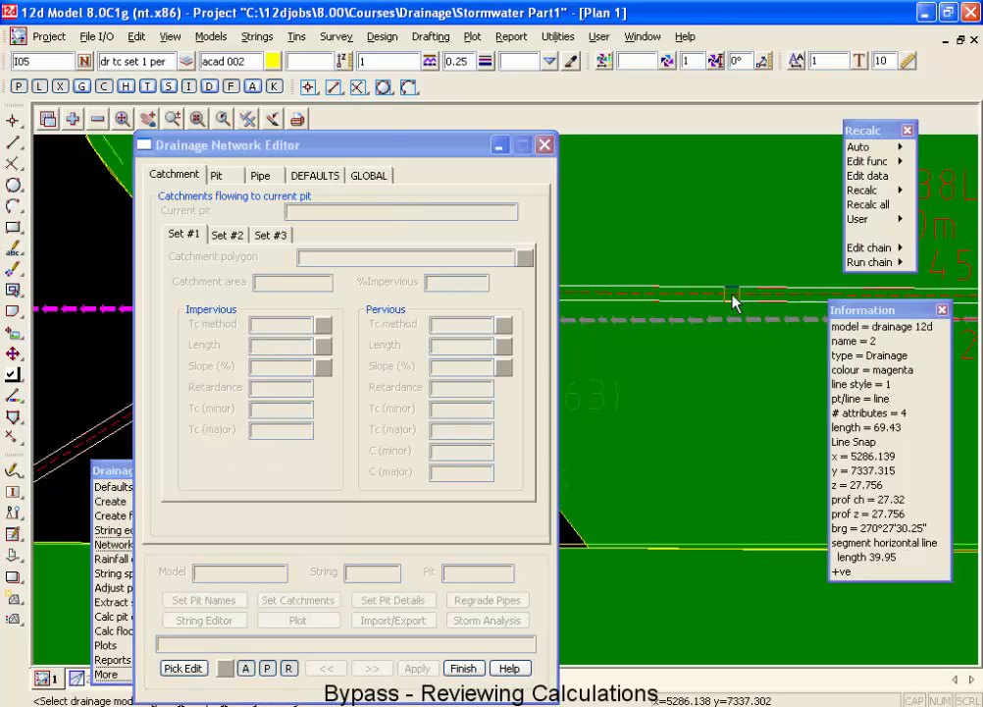
click(731, 303)
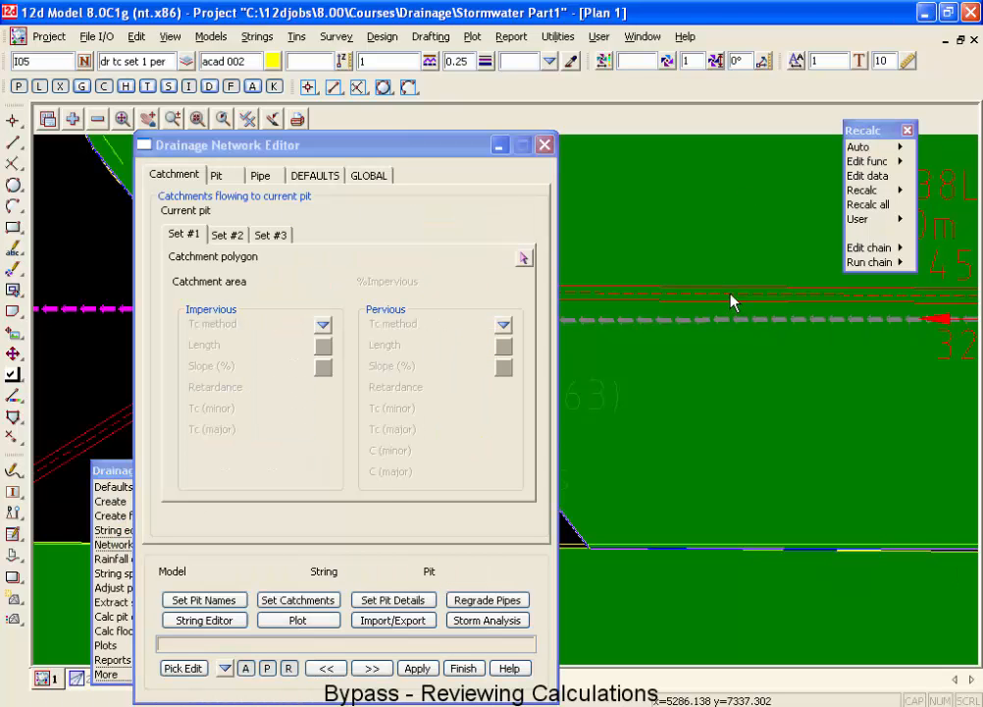
click(478, 621)
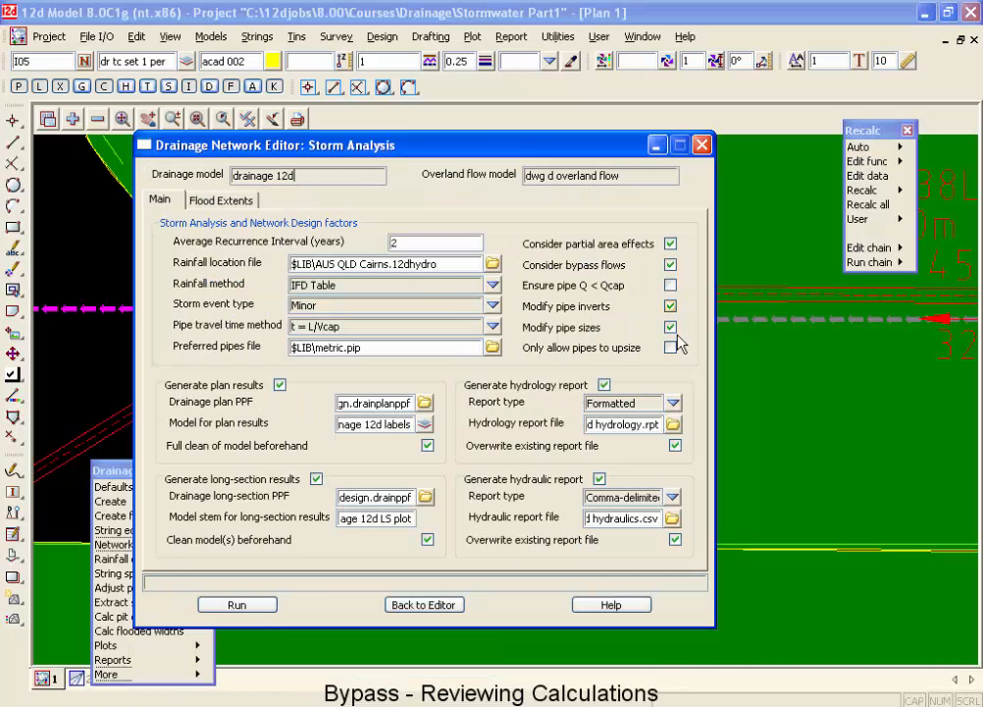
click(257, 605)
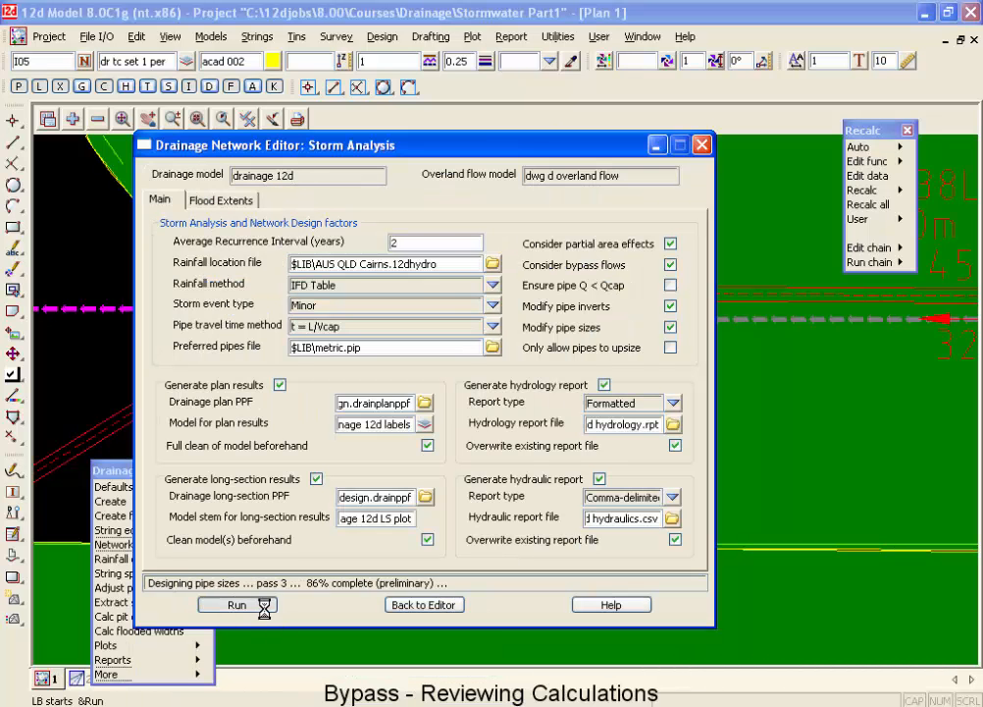
Open the comma-delimited hydraulic report drainage 12d hydraulics.csv in Excel.
click(673, 519)
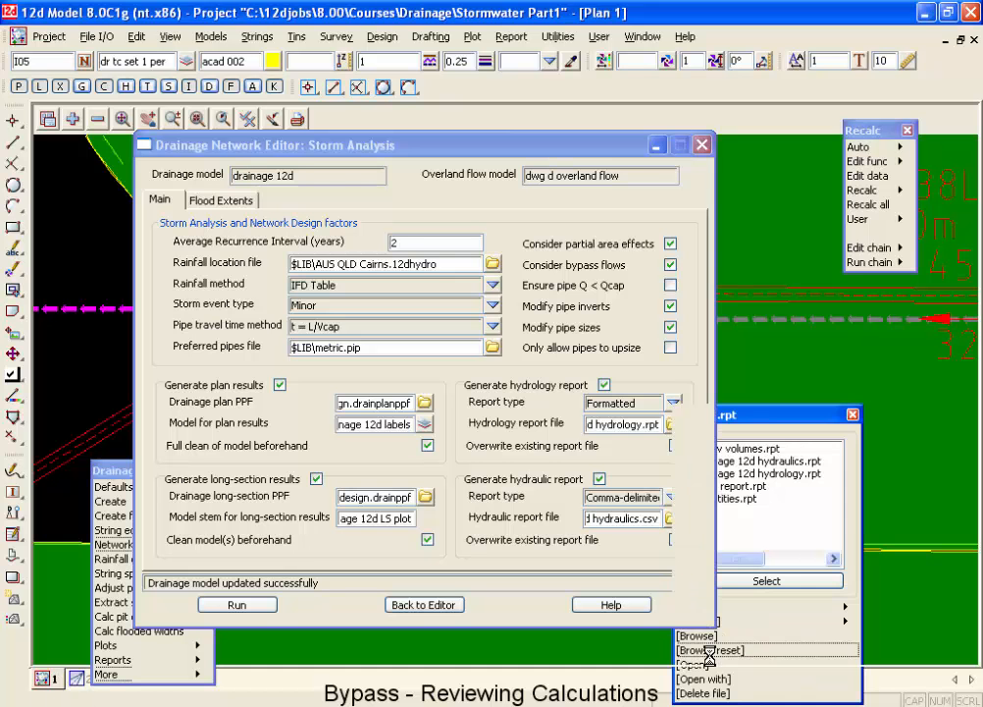
click(698, 636)
click(717, 533)
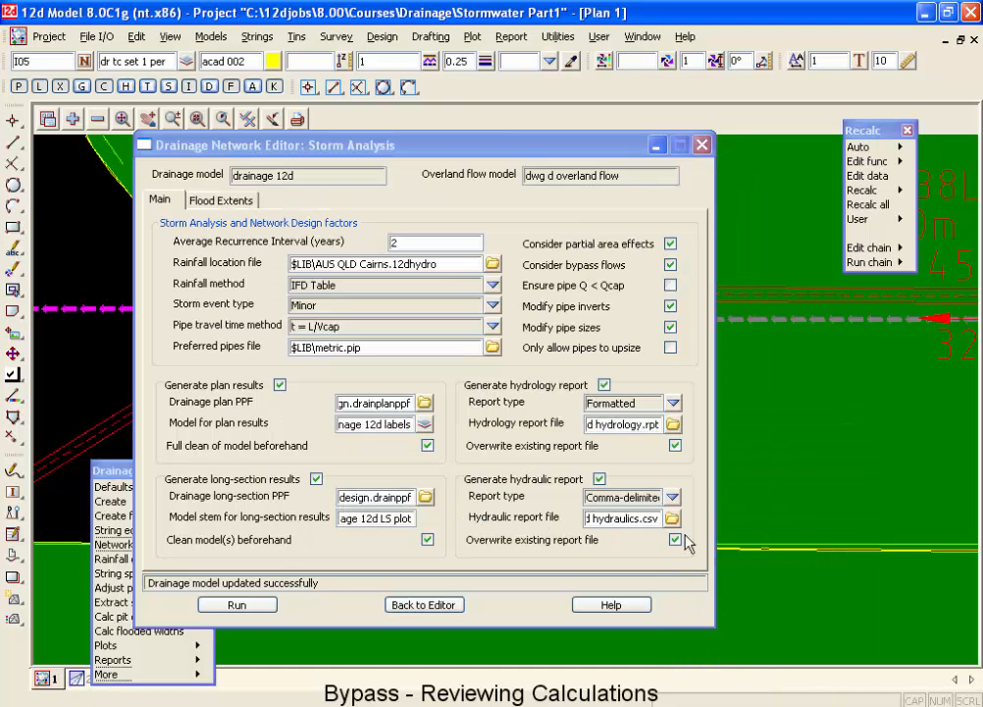
click(672, 519)
click(693, 665)
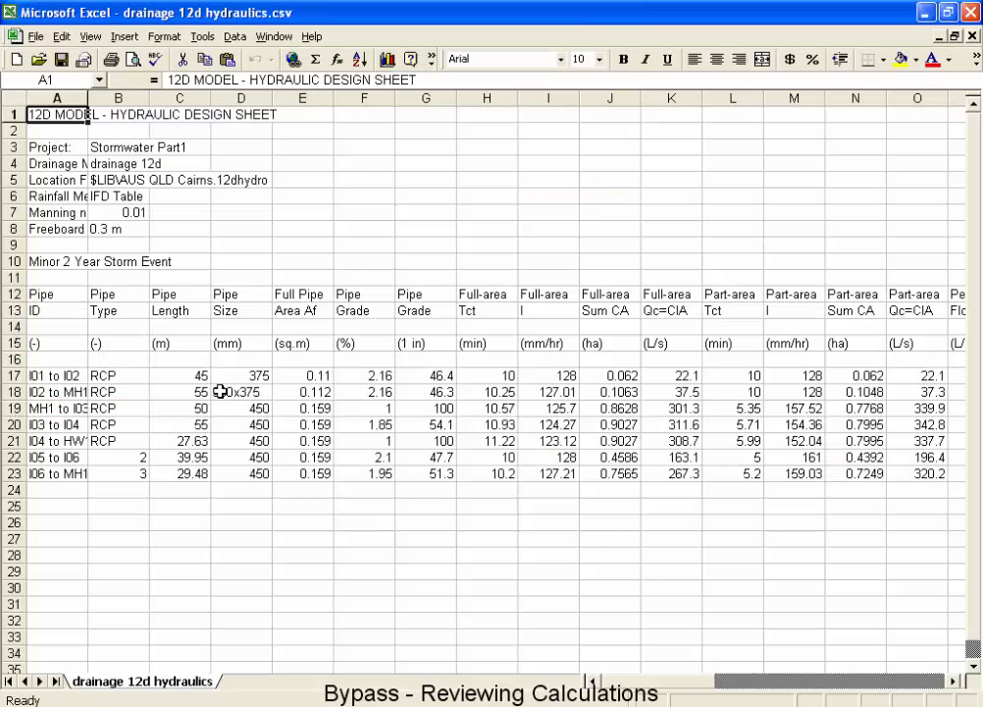
Freeze the report's panes at cell B17 and widen column A to fit the pipe names.
click(127, 384)
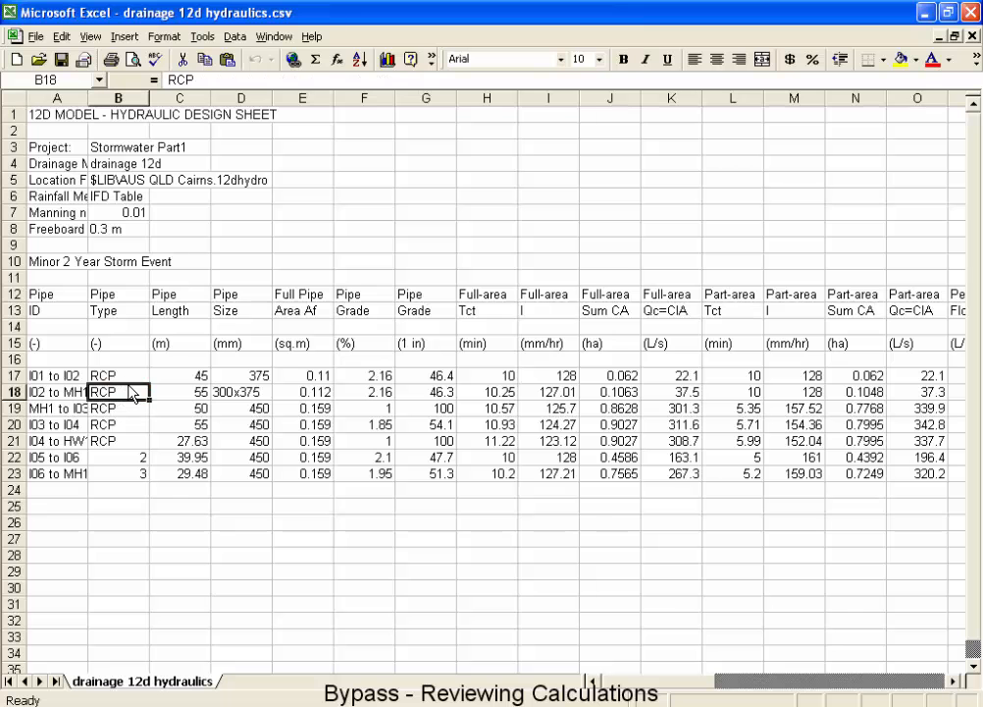
click(134, 375)
key(alt+w)
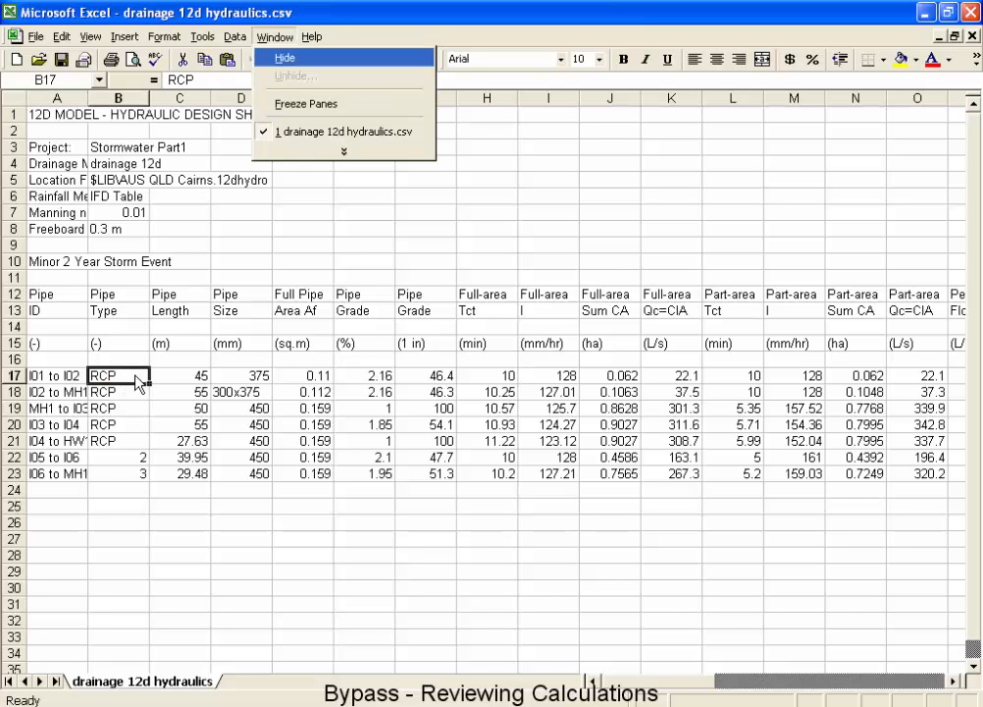
key(f)
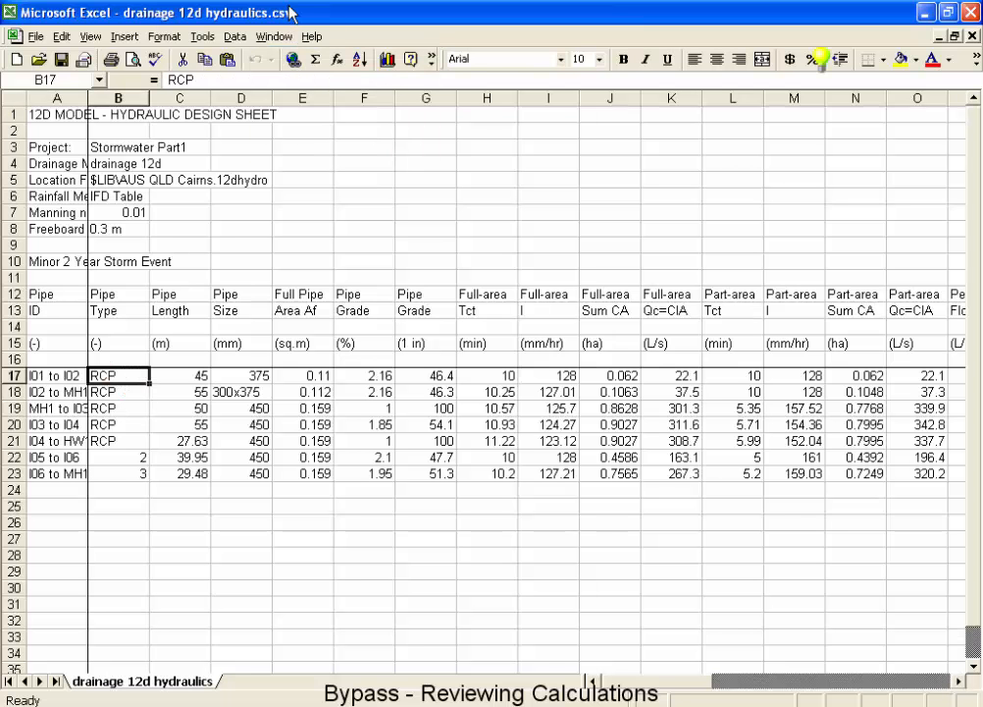
click(98, 98)
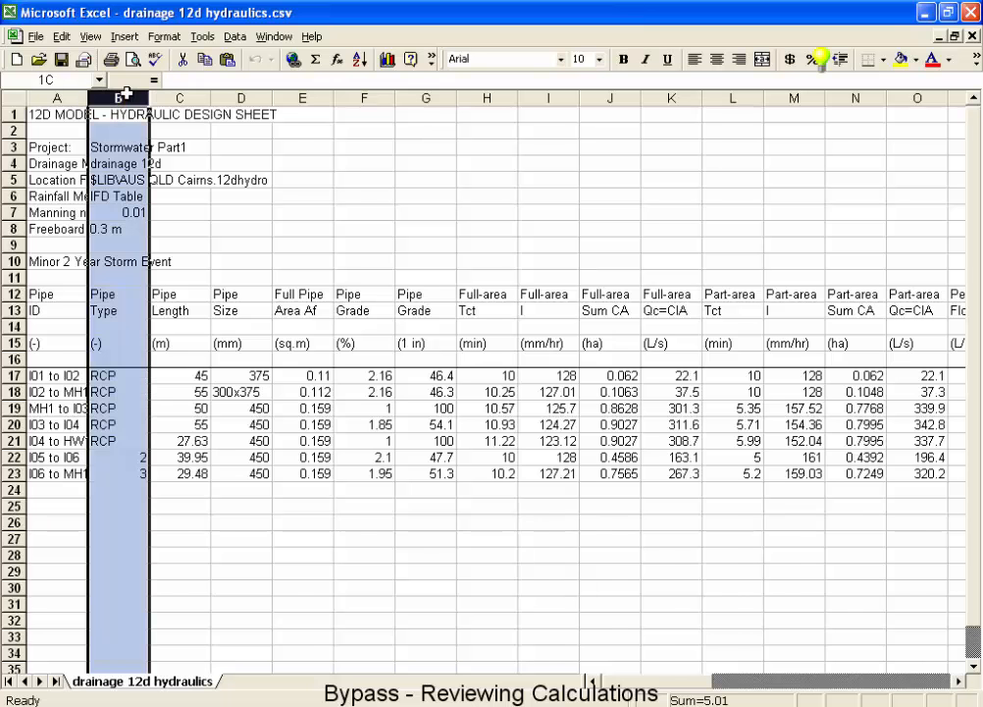
drag(87, 98, 120, 95)
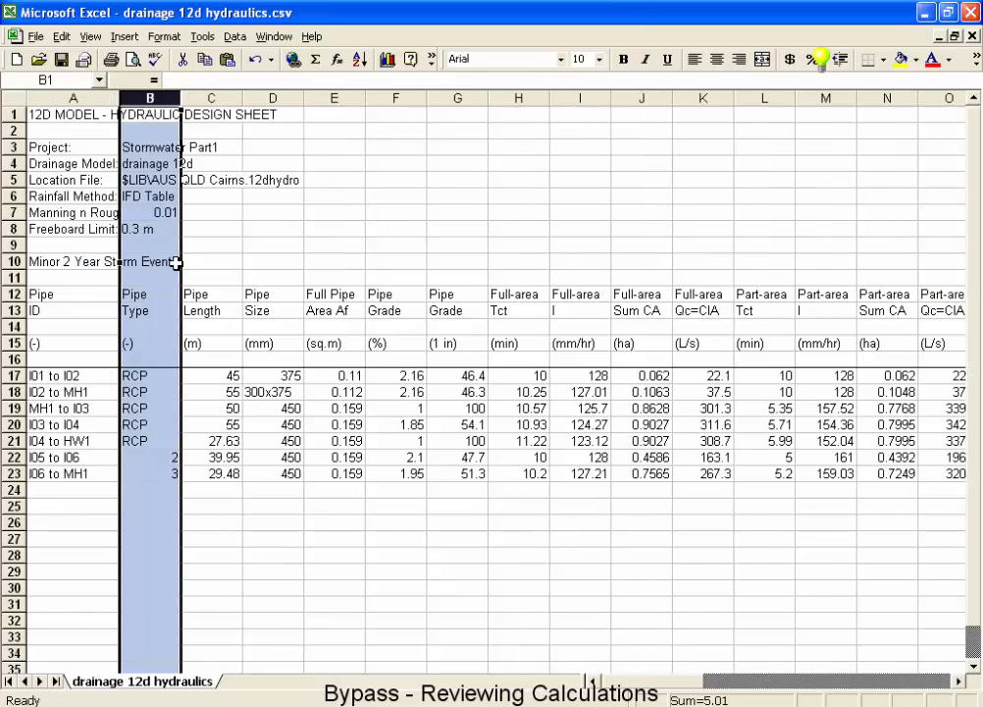
Find the net bypass flow Qb of pipe I06 to MH1 in the hydraulic report.
click(167, 407)
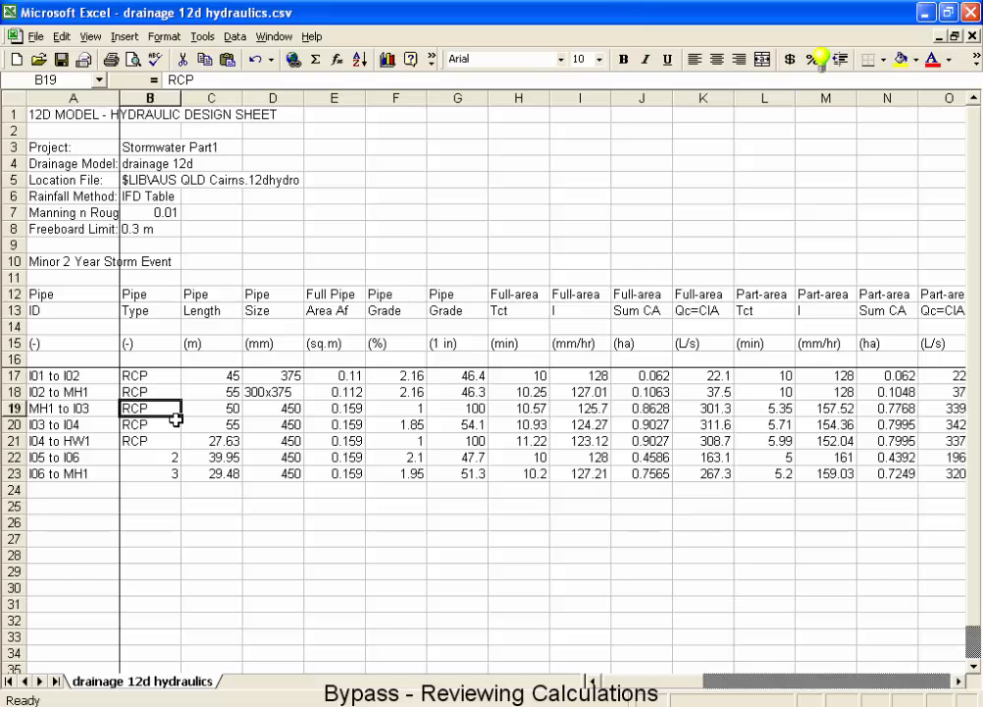
key(Down)
key(Down)
key(Down)
key(Down)
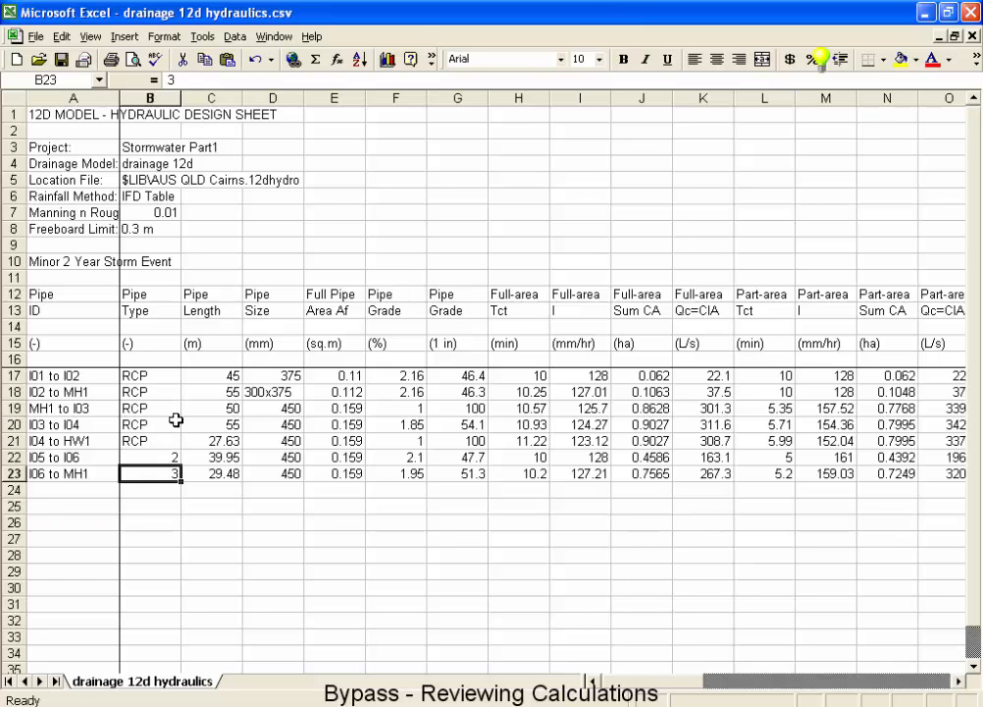
key(Right)
key(Right)
key(Right)
key(Right)
key(Right)
key(Right)
key(Right)
key(Right)
key(Right)
key(Right)
key(Right)
key(Right)
key(Right)
key(Right)
key(Right)
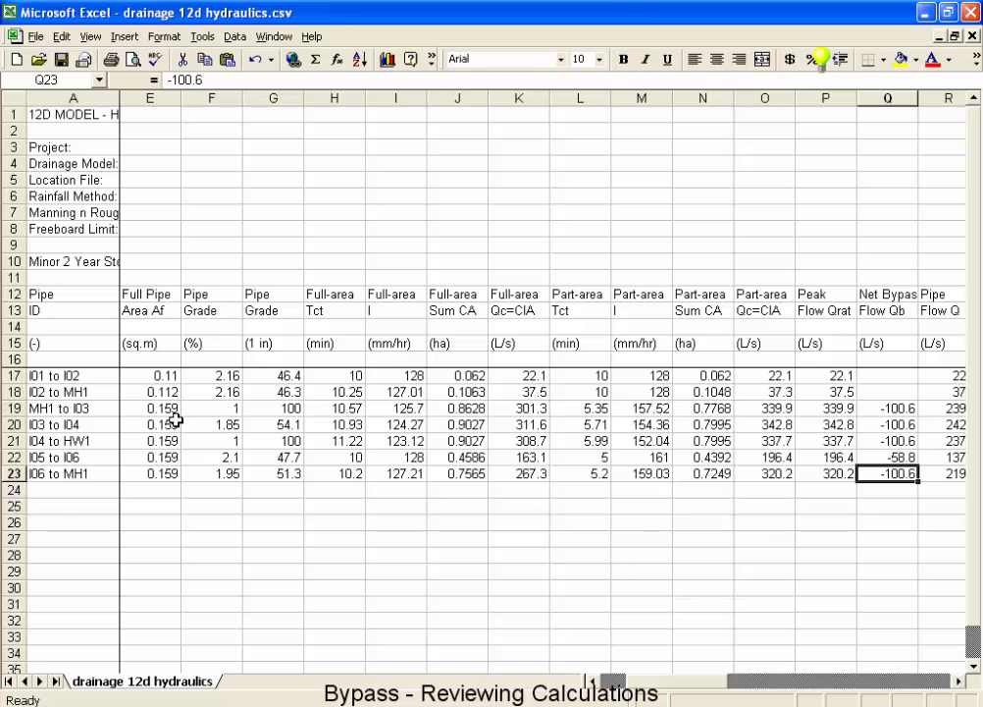
Compare the peak flow, full-area and part-area times and flows calculated for pipe I06 to MH1.
key(Left)
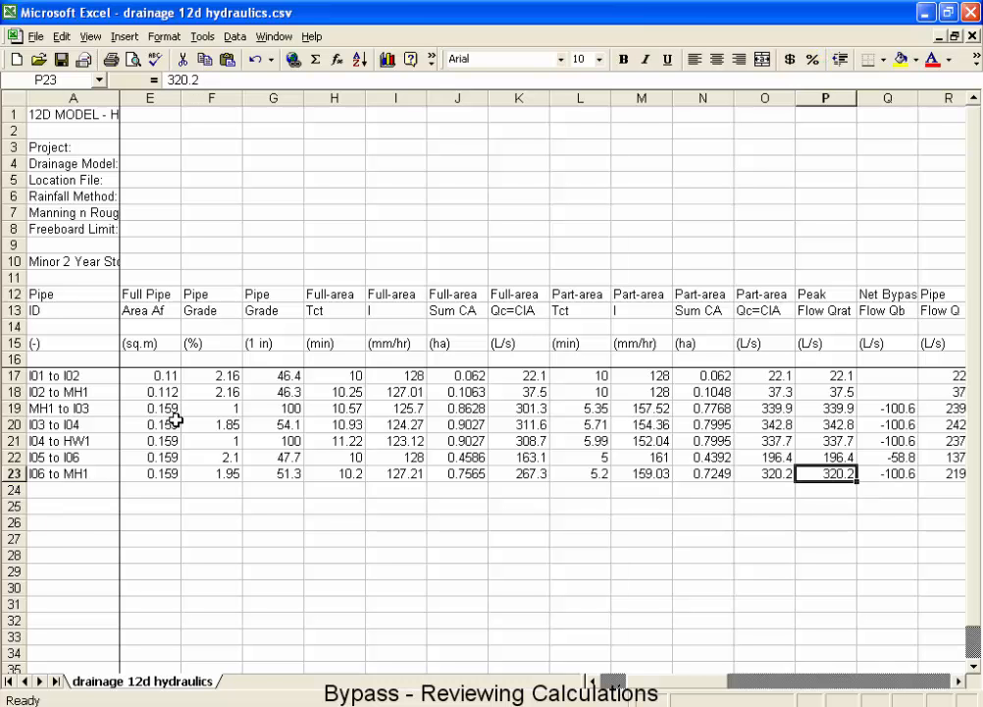
key(Left)
key(Left)
key(Left)
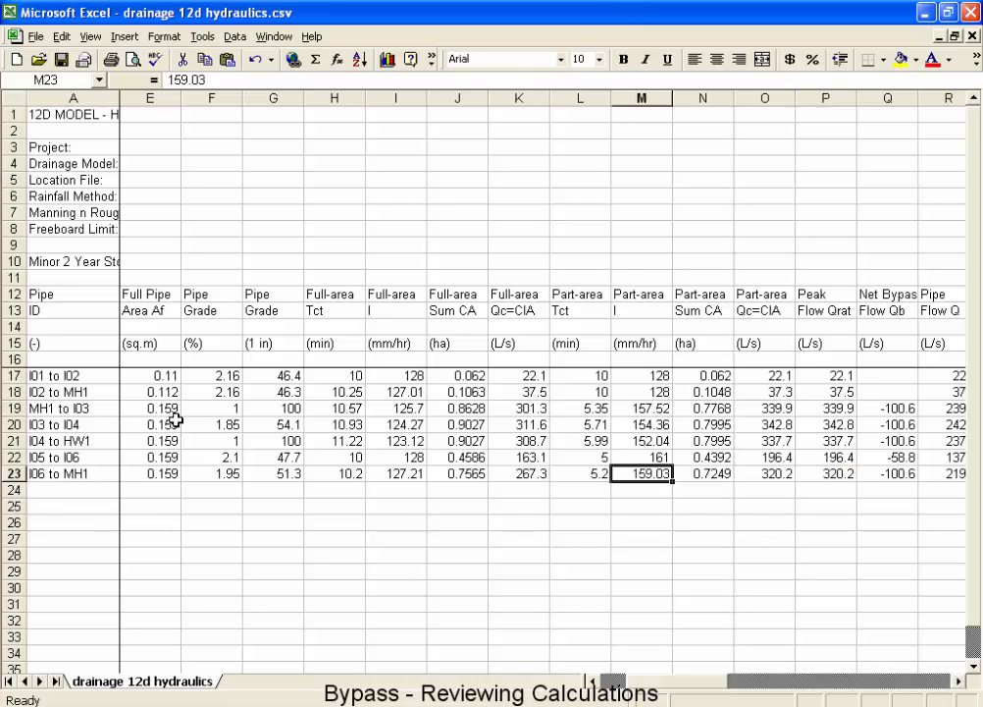
key(Left)
key(Left)
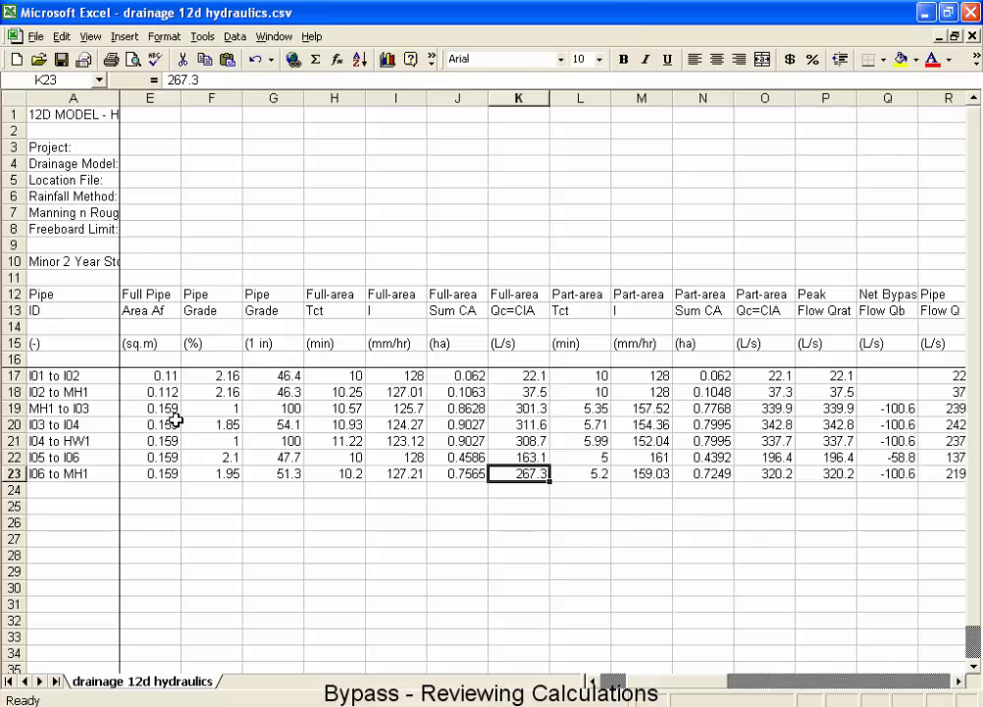
key(Left)
key(Left)
key(Left)
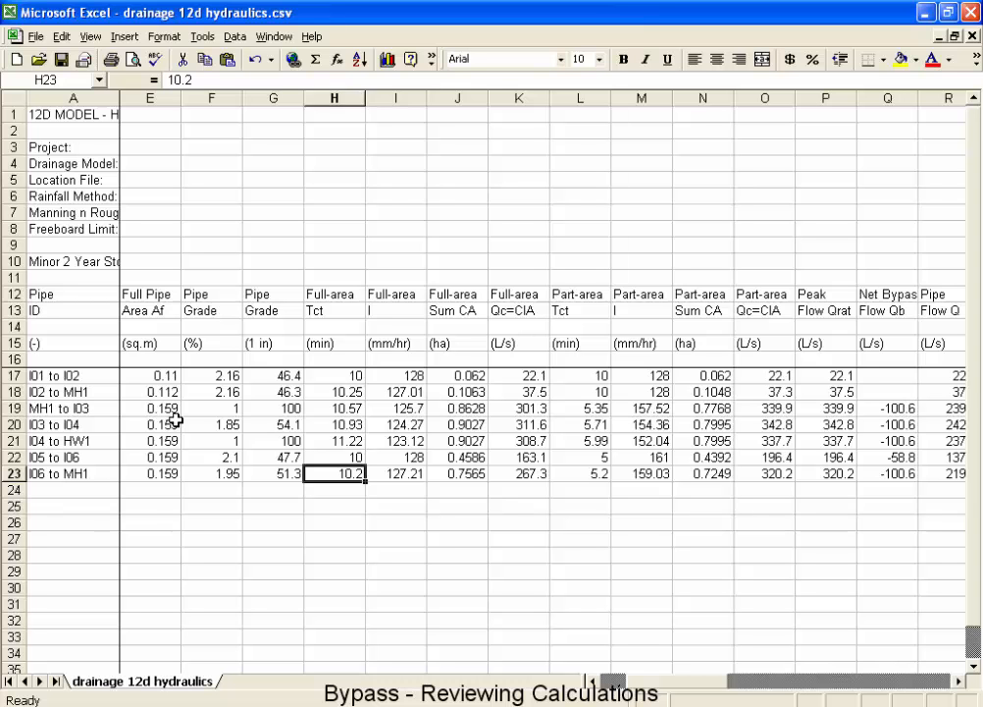
key(Right)
key(Right)
key(Right)
key(Right)
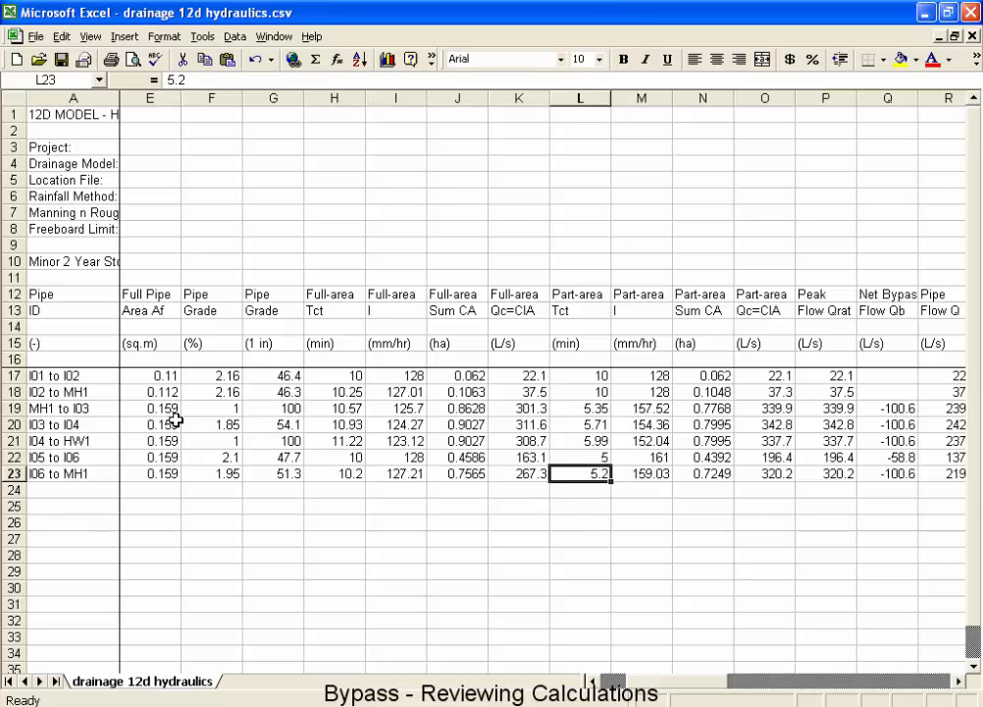
key(Left)
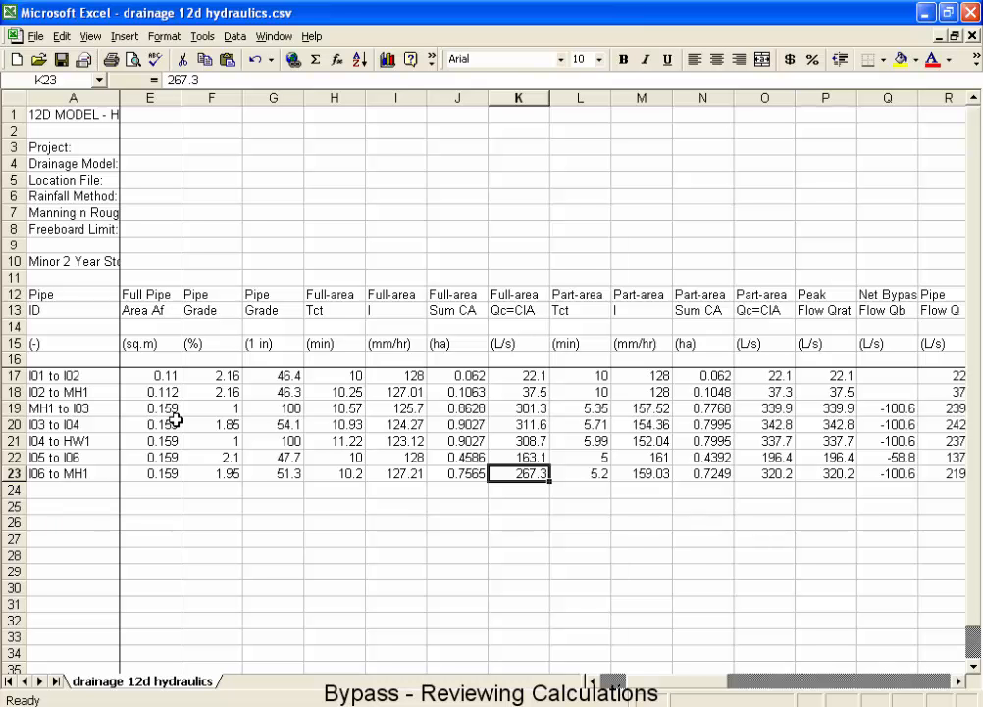
Trace how the part-area time, intensity and Sum CA of pipe I06 to MH1 lead to its peak and net bypass flows.
key(Right)
key(Right)
key(Right)
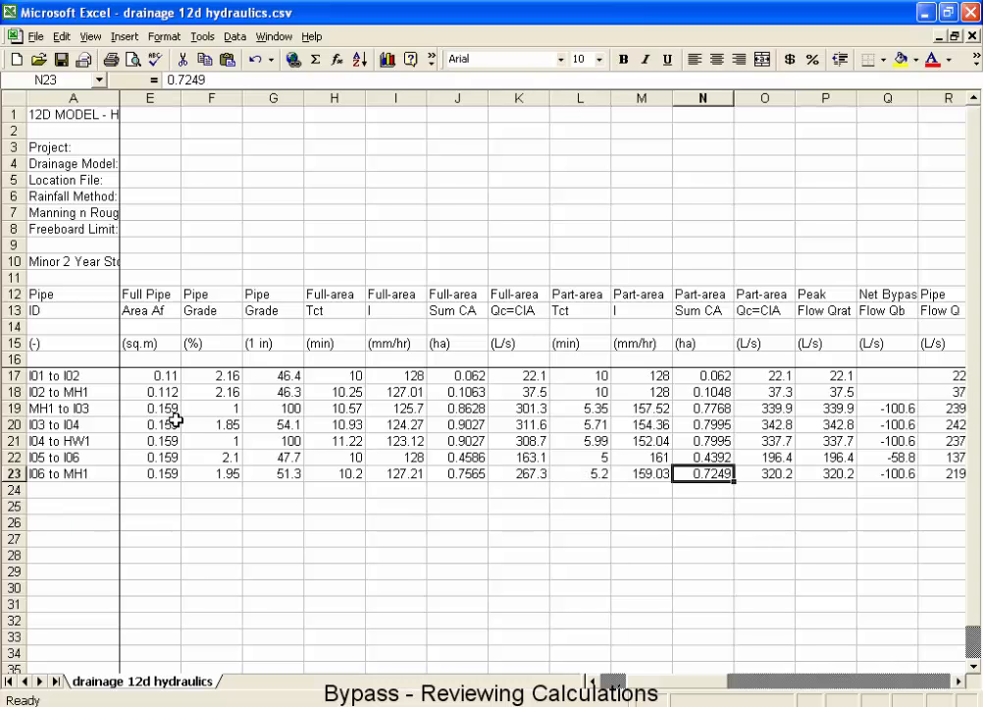
key(Right)
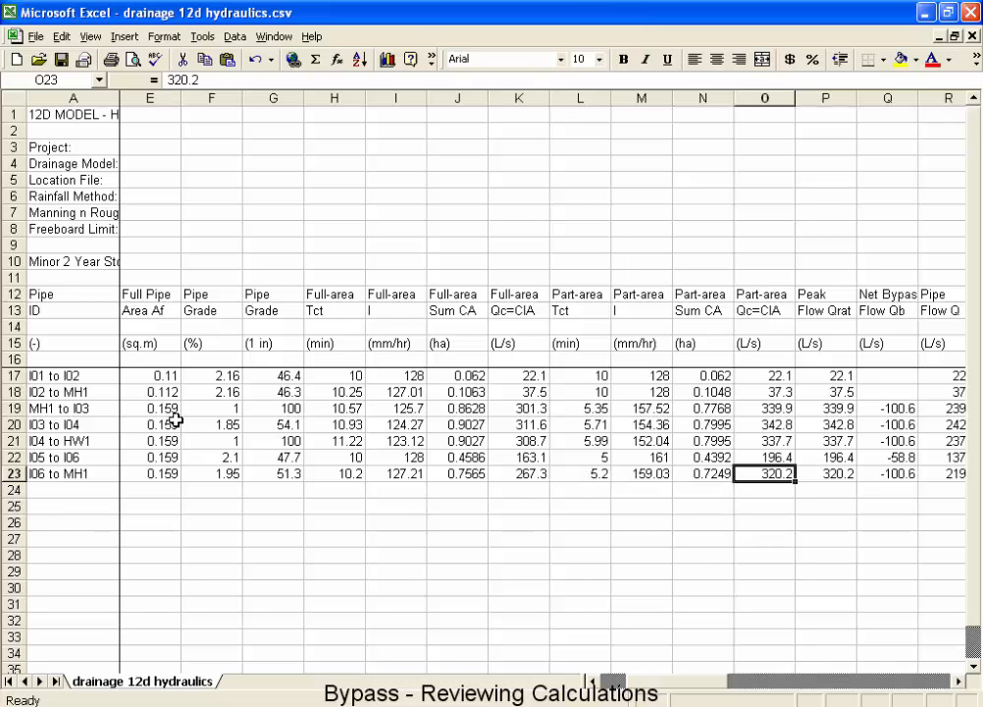
key(Right)
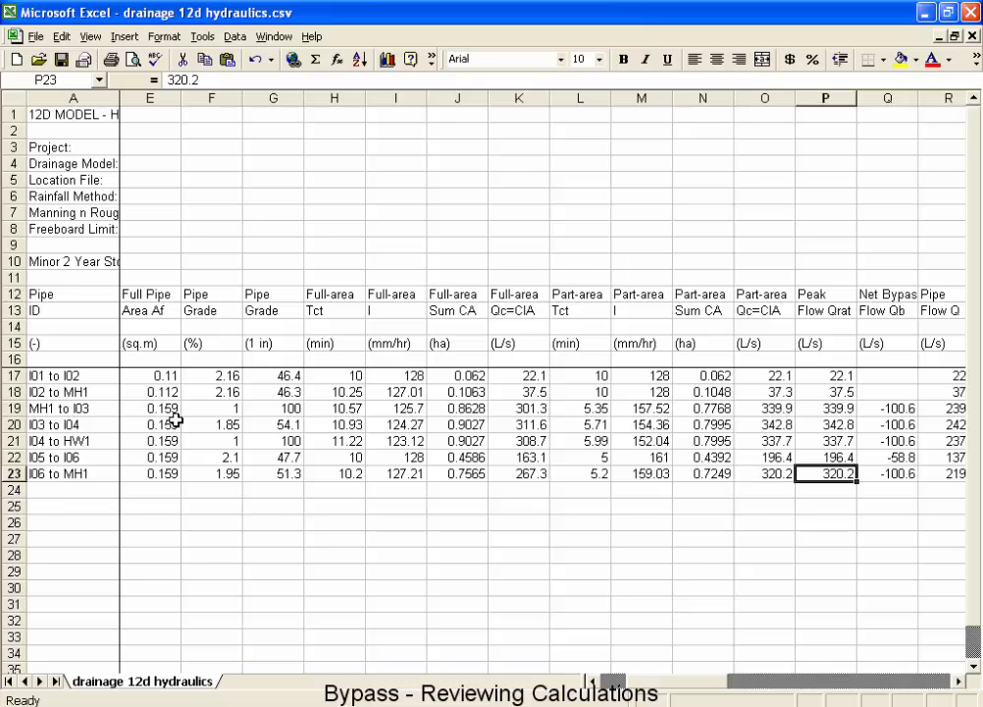
key(Left)
key(Left)
key(Left)
key(Left)
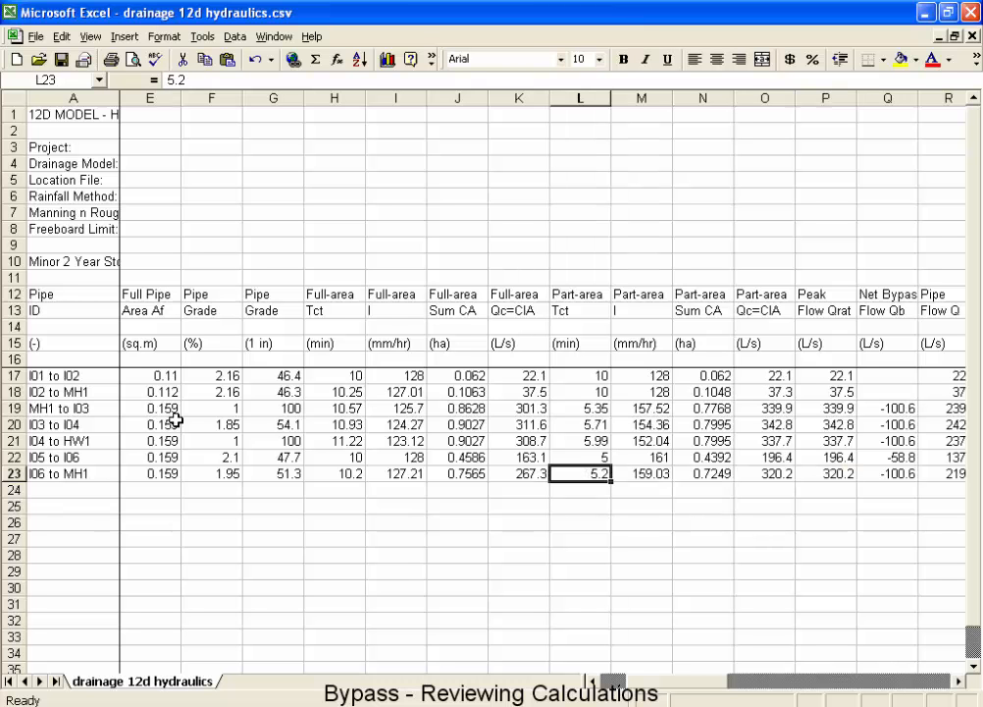
key(Right)
key(Right)
key(Right)
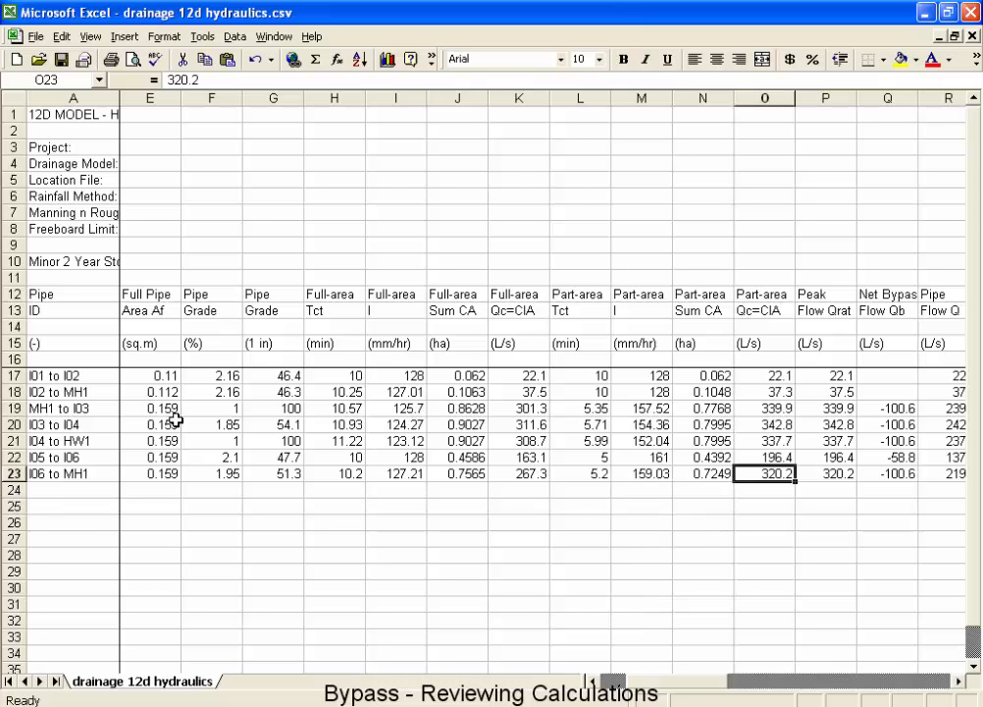
key(Right)
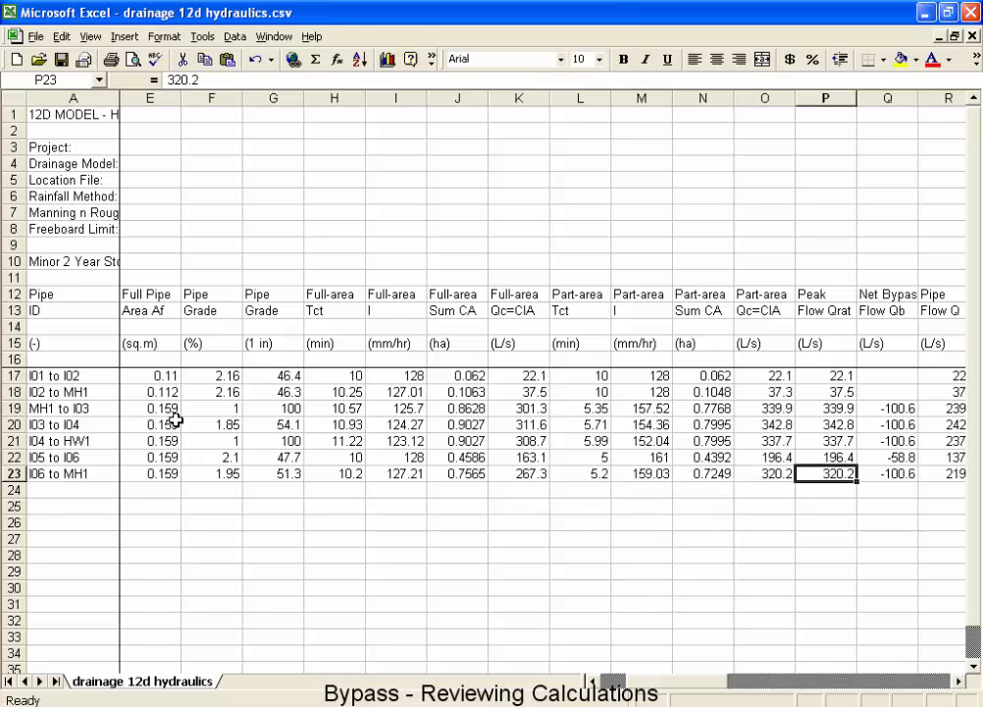
key(Right)
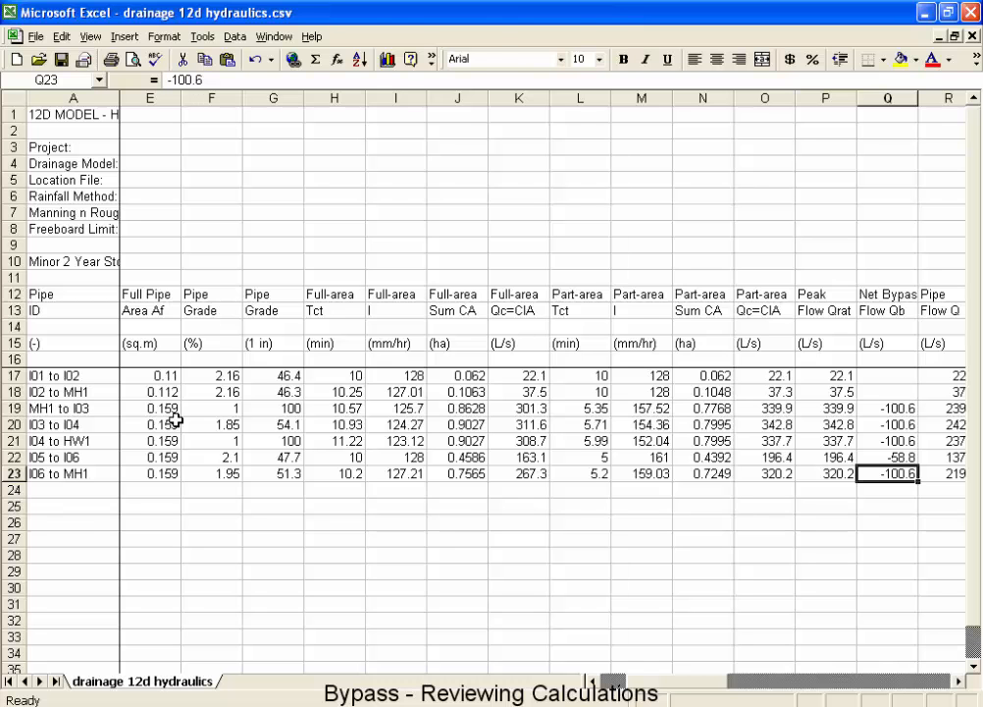
Switch to 12d Model to check the flow labels around pit I06 in plan, and return to the Excel report.
key(alt+Tab)
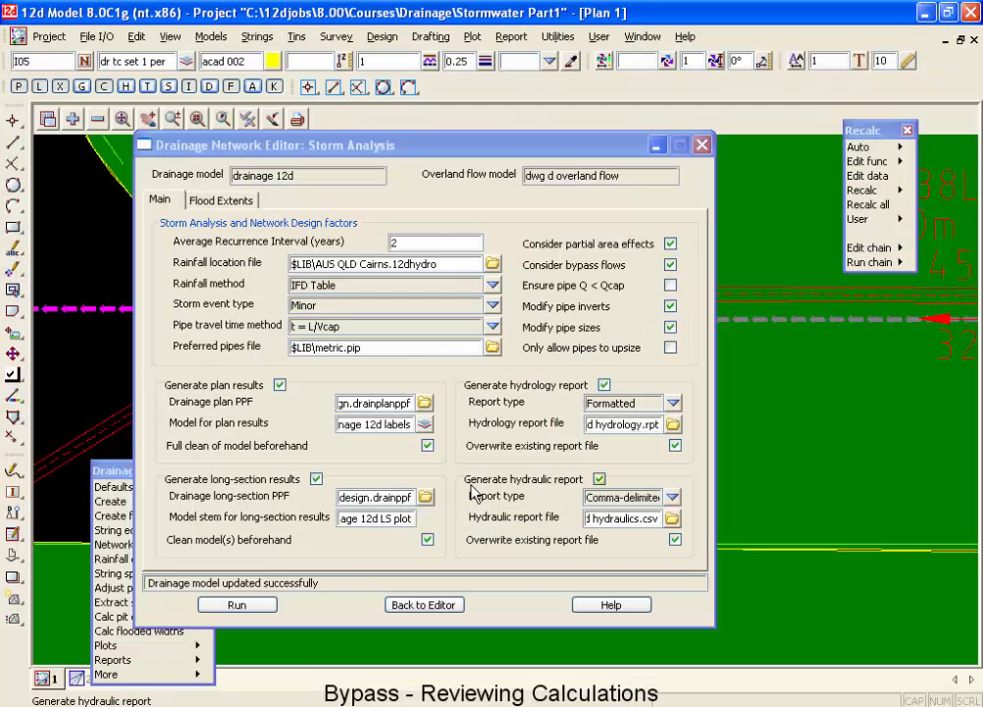
click(656, 145)
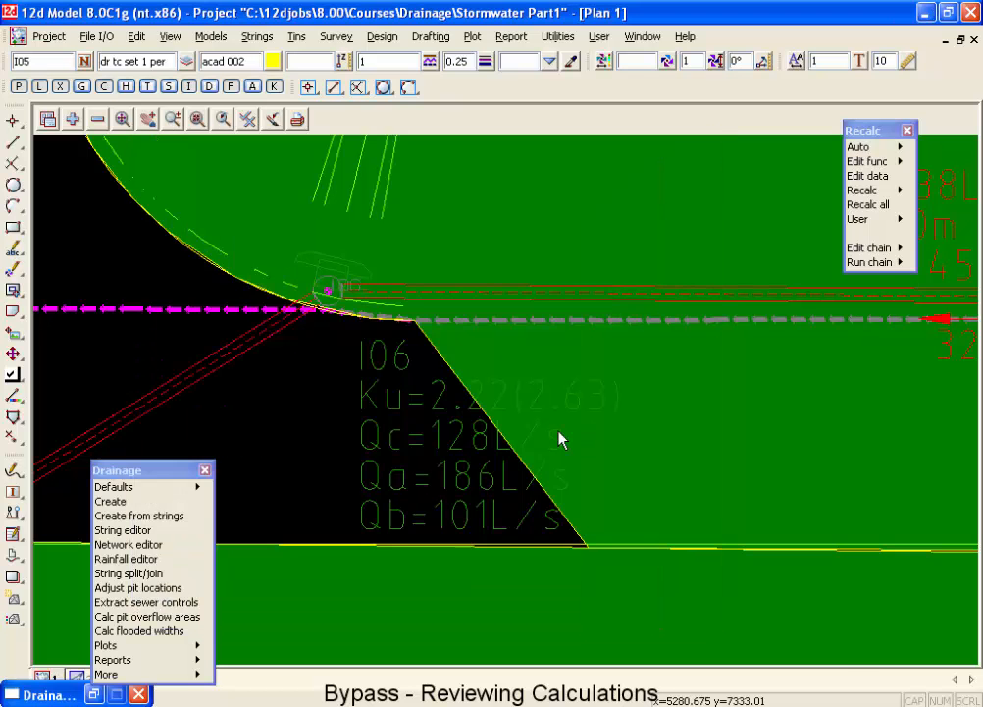
scroll(279, 461, down, 3)
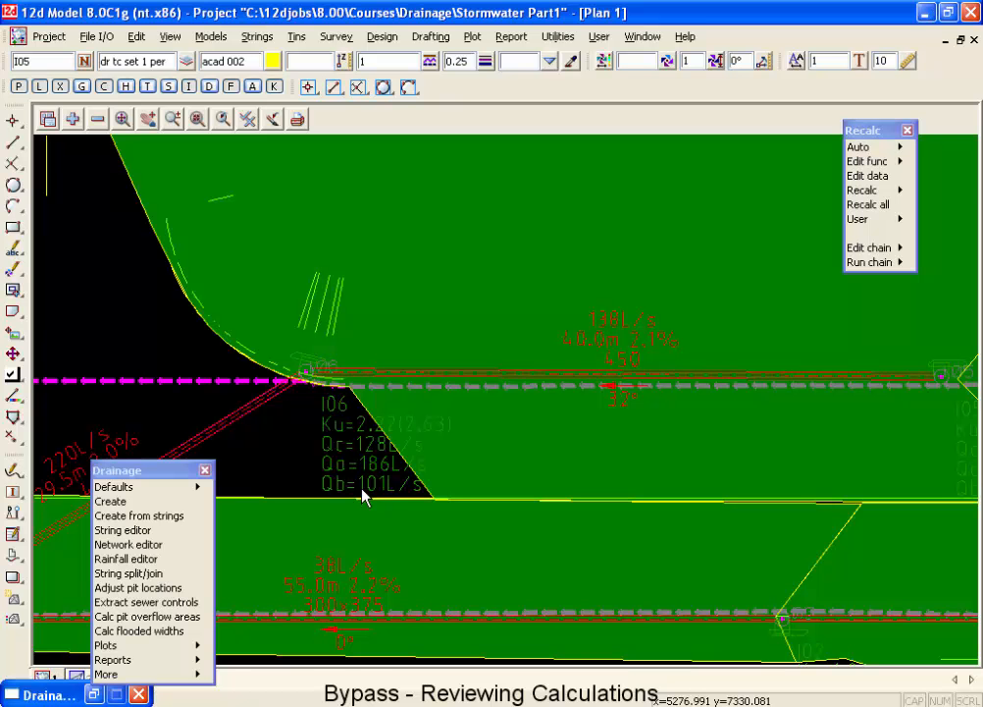
key(alt+Tab)
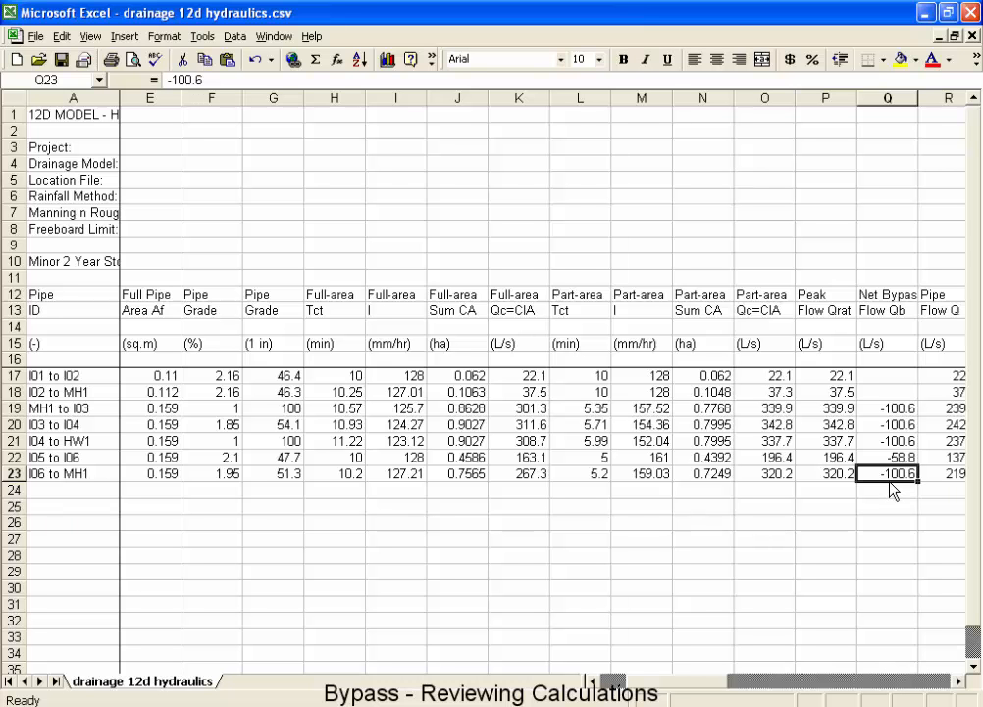
Review the part-area time, peak flow, net bypass flow and resulting pipe flow Q for pipe I06 to MH1.
key(Left)
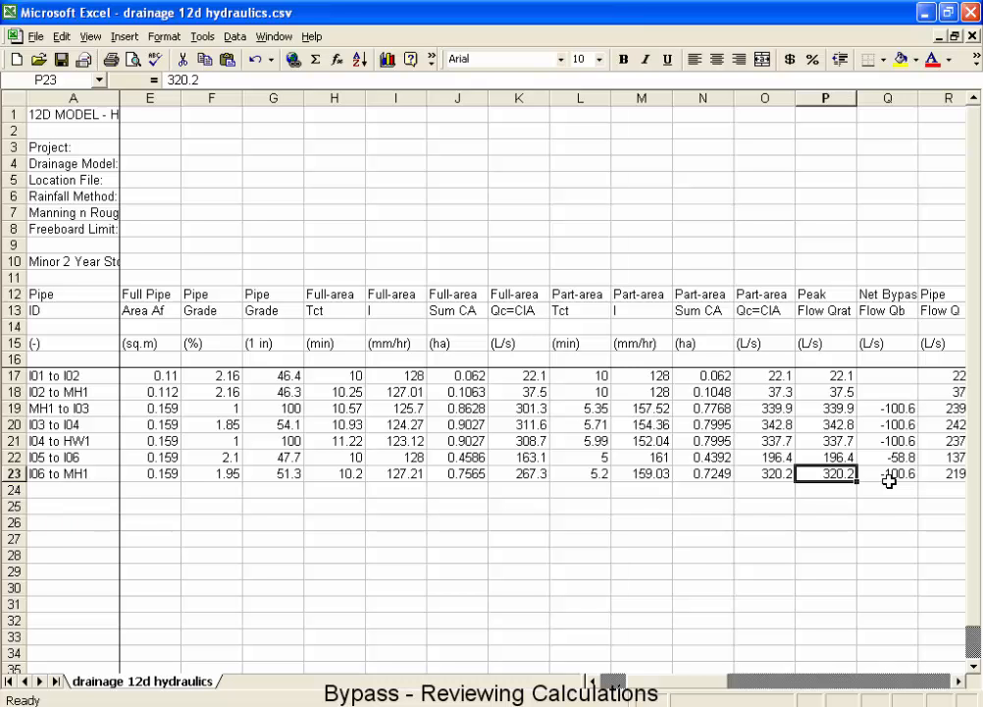
key(Left)
key(Left)
key(Left)
key(Left)
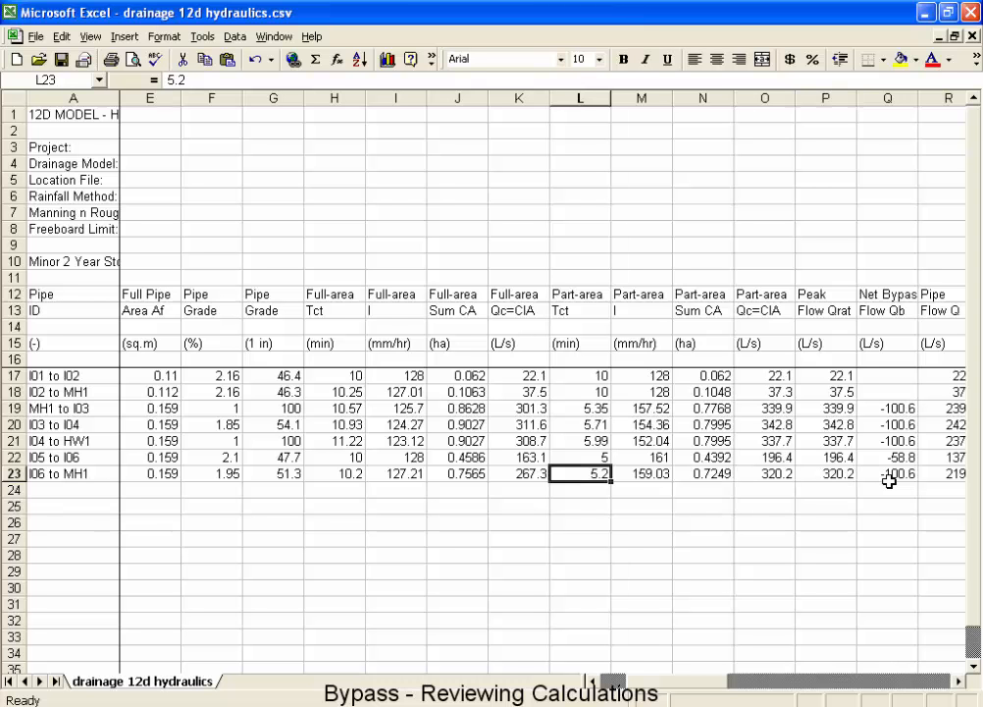
key(Right)
key(Right)
key(Right)
key(Right)
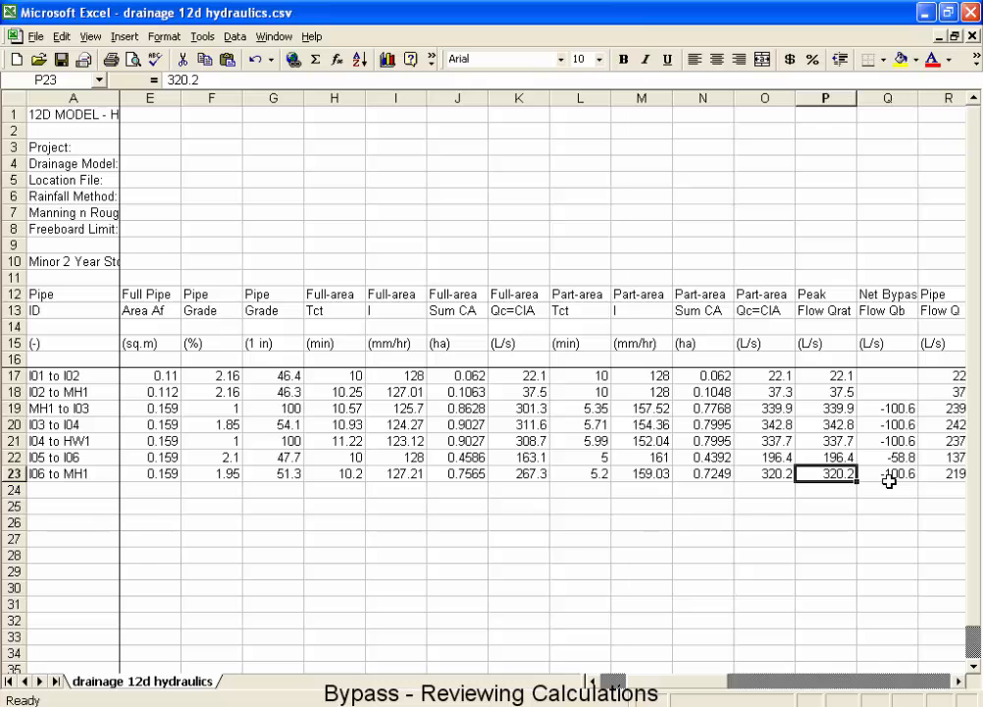
key(Right)
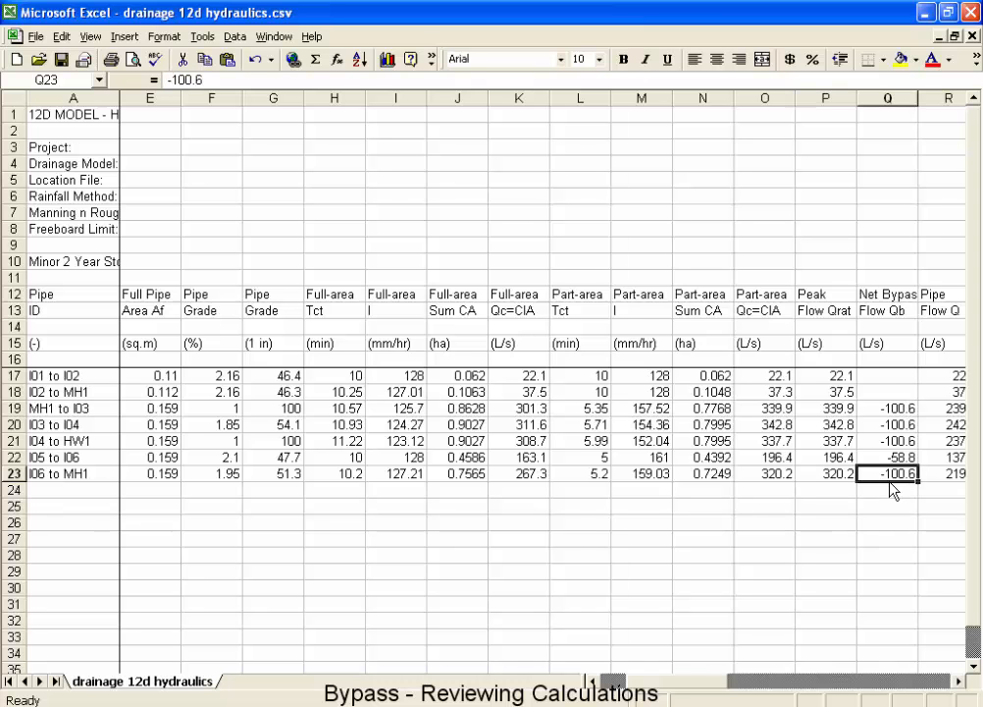
key(Right)
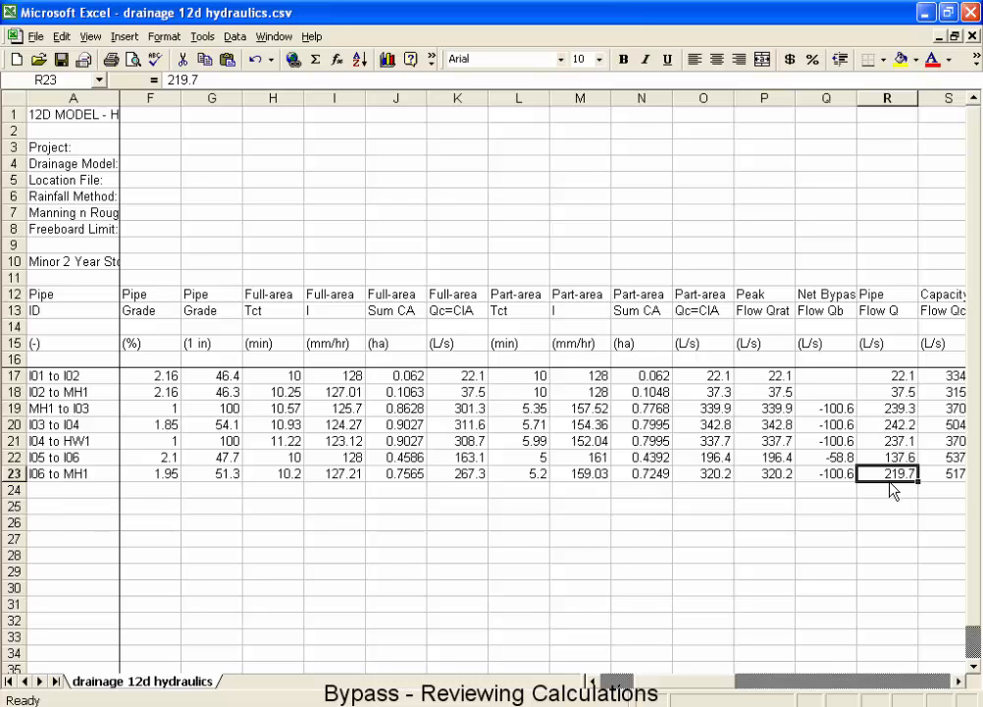
Switch to 12d Model and check the flow label on the pipe from pit I06 to MH1 in plan.
key(alt+Tab)
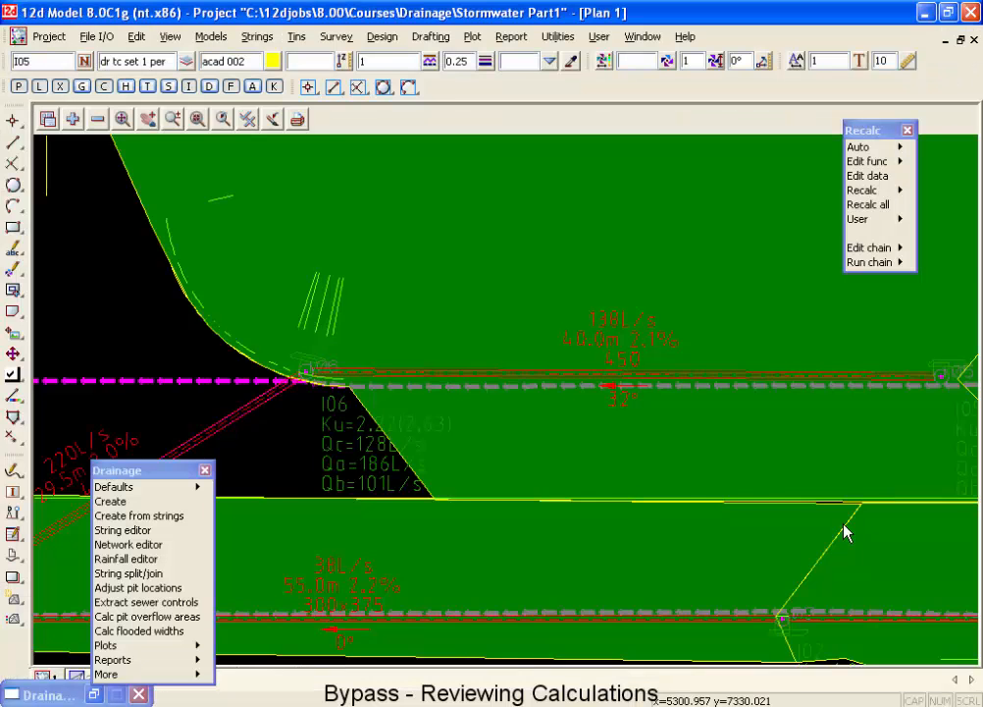
scroll(643, 498, down, 1)
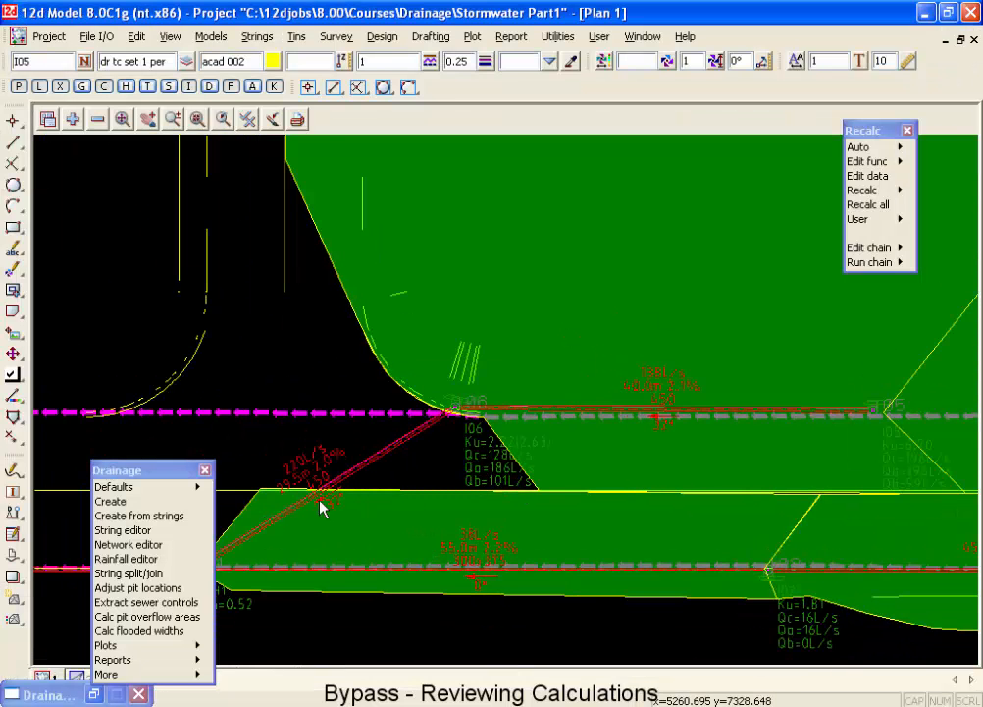
scroll(324, 505, up, 1)
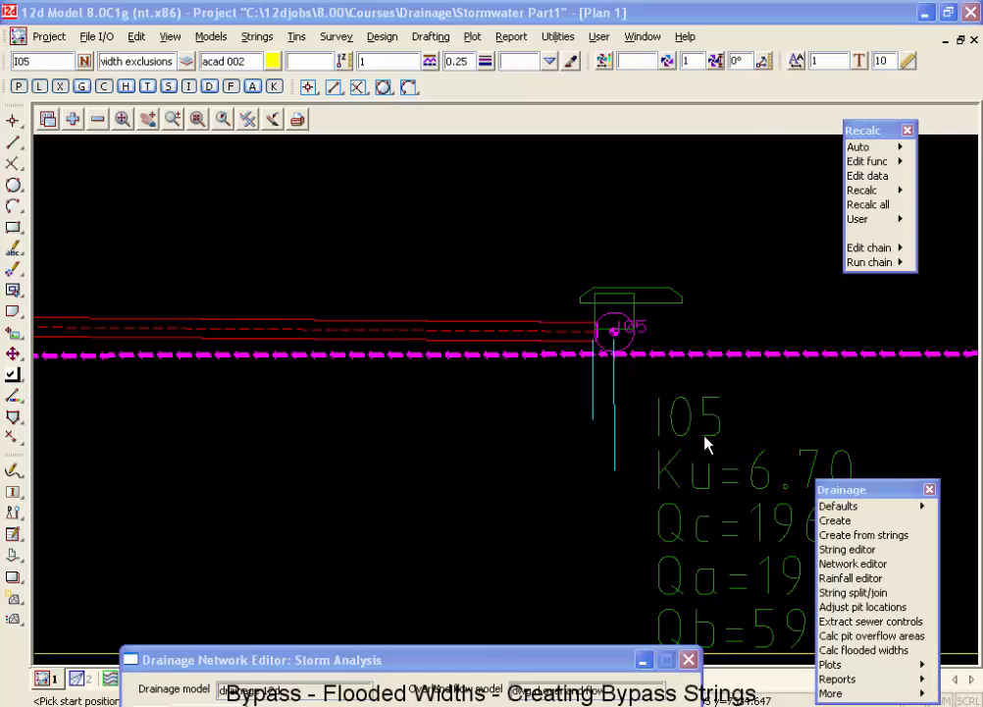
Close the Storm Analysis dialog and finish the Drainage Network Editor.
drag(504, 661, 561, 93)
click(500, 549)
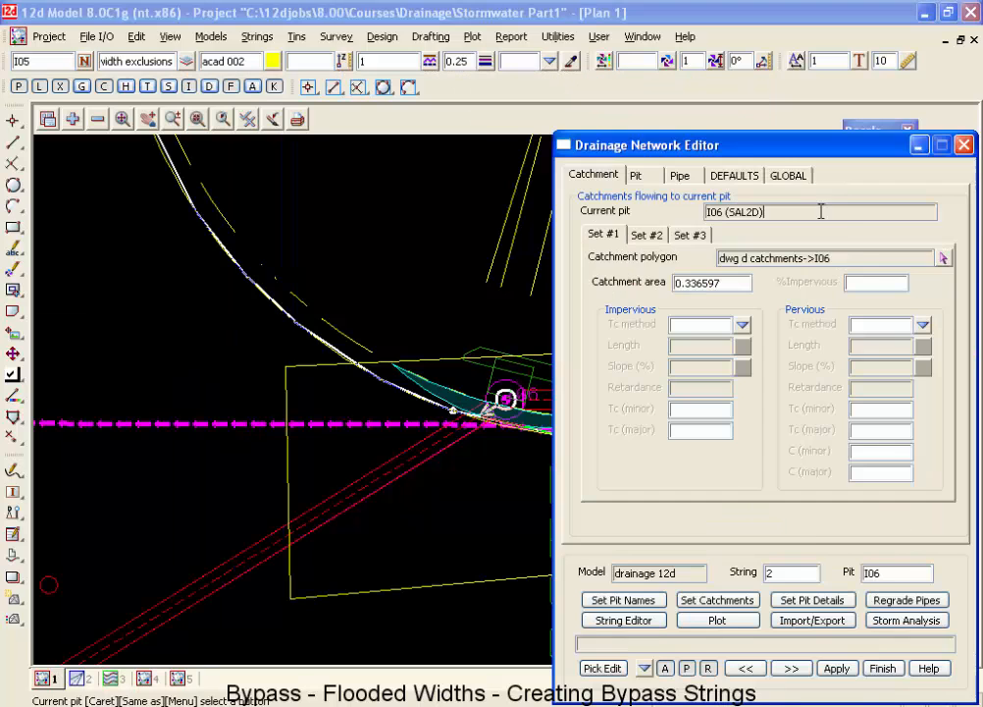
click(883, 670)
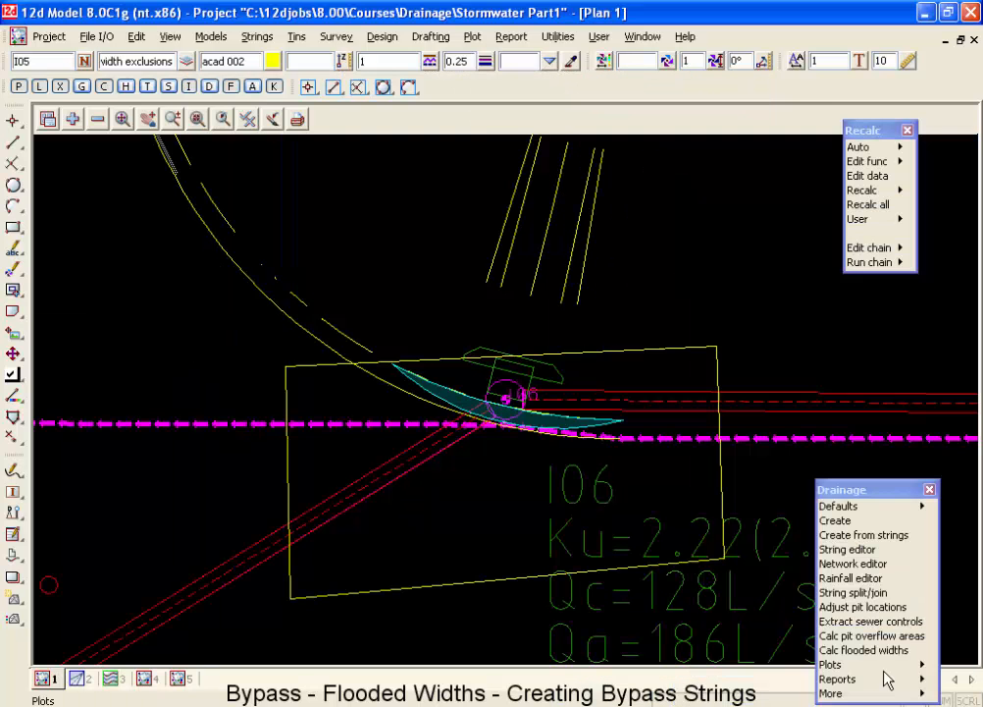
Remove the models dr crests and sag, dr flooded width exclusions, and services from plan view 4.
click(143, 681)
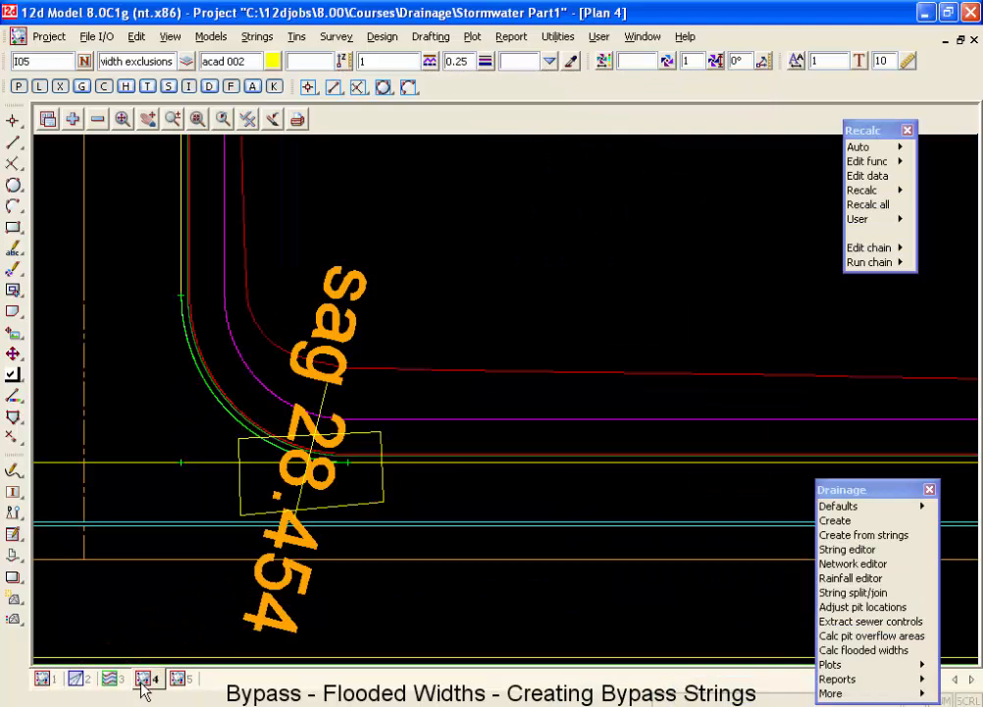
scroll(428, 518, down, 5)
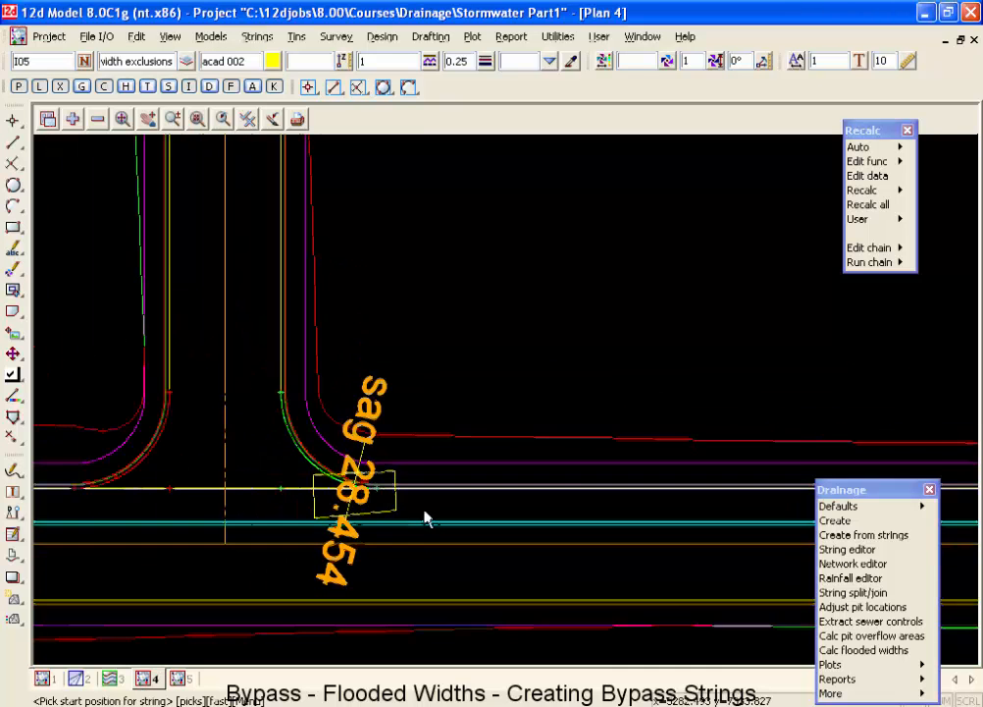
scroll(432, 520, down, 2)
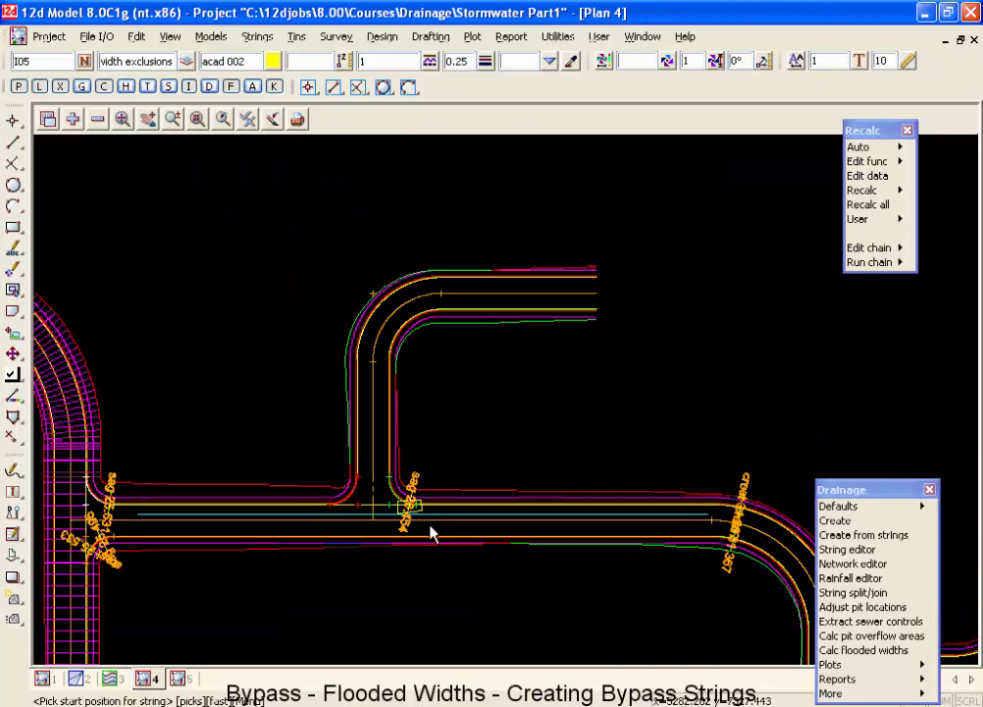
click(97, 119)
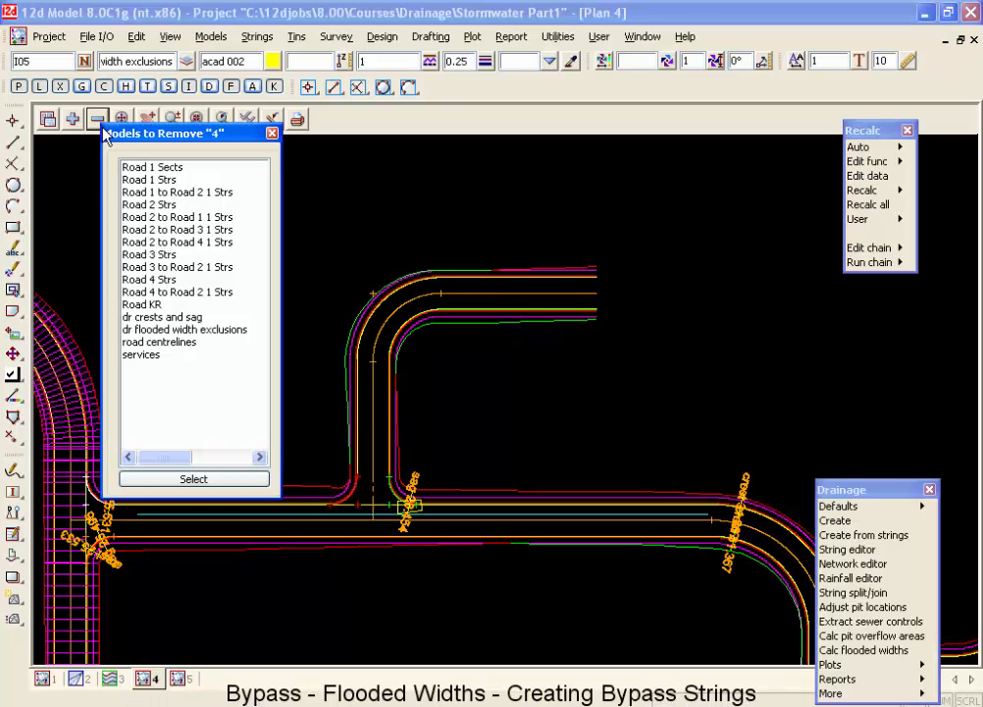
click(164, 318)
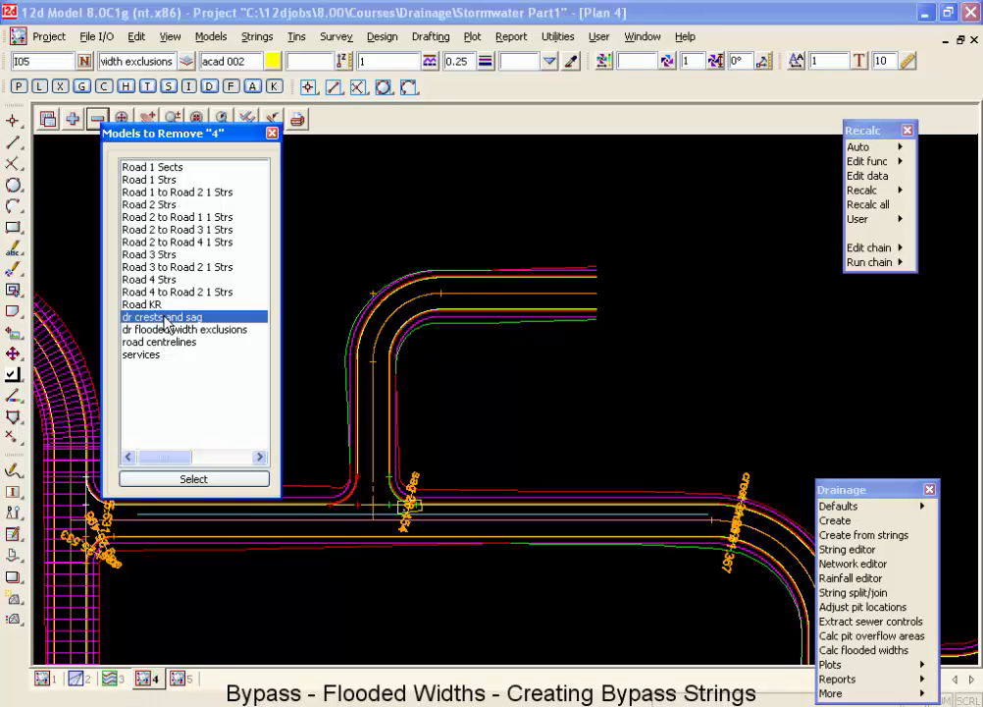
shift+click(144, 359)
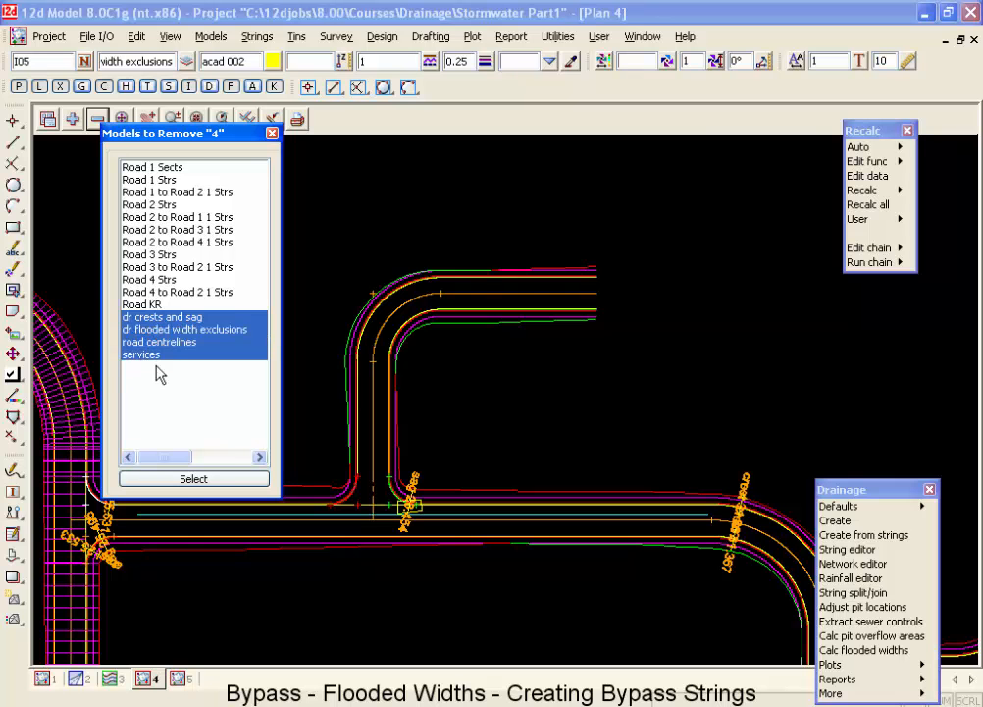
ctrl+click(152, 343)
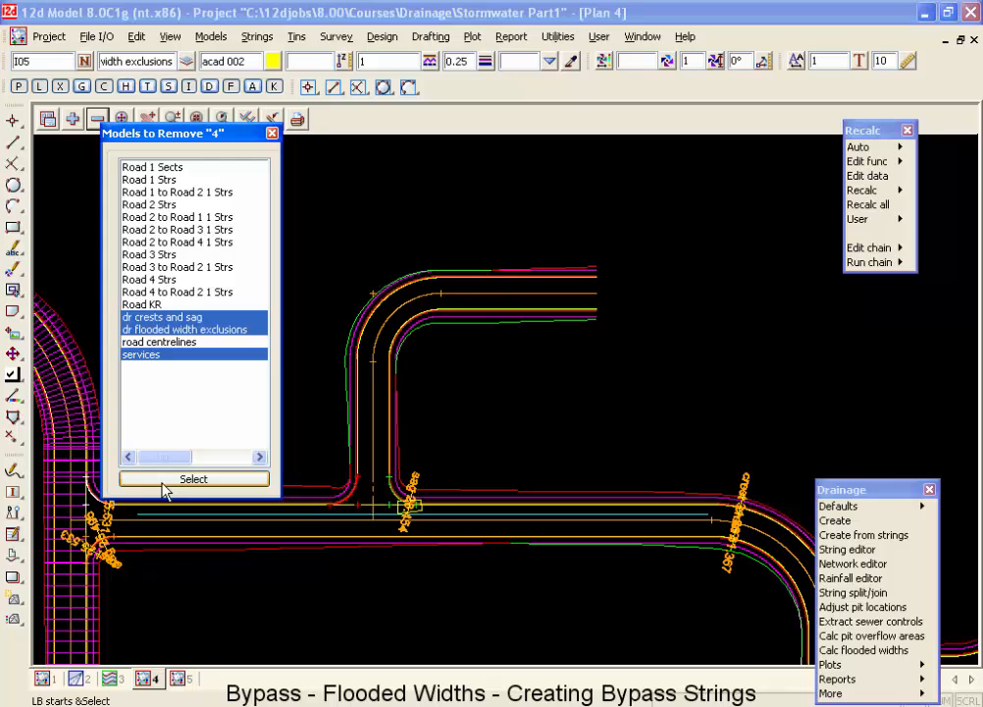
click(168, 480)
Inquire on the edge strings along both sides of Road 2 and the Road 3 to Road 2 kerb return string.
scroll(378, 510, down, 1)
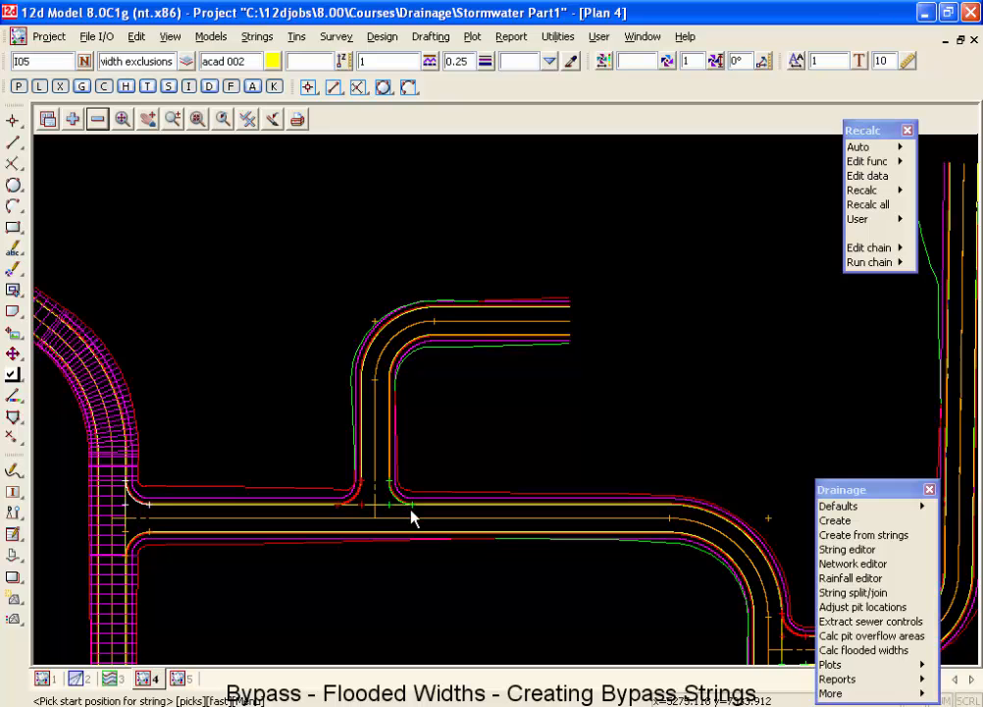
scroll(446, 493, up, 2)
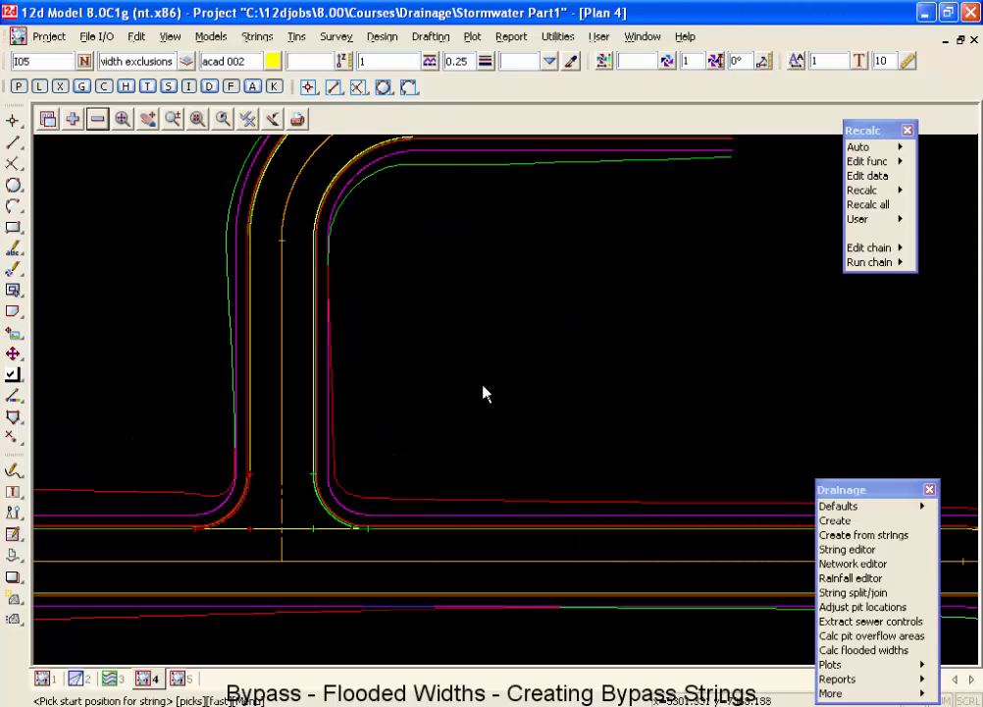
key(F2)
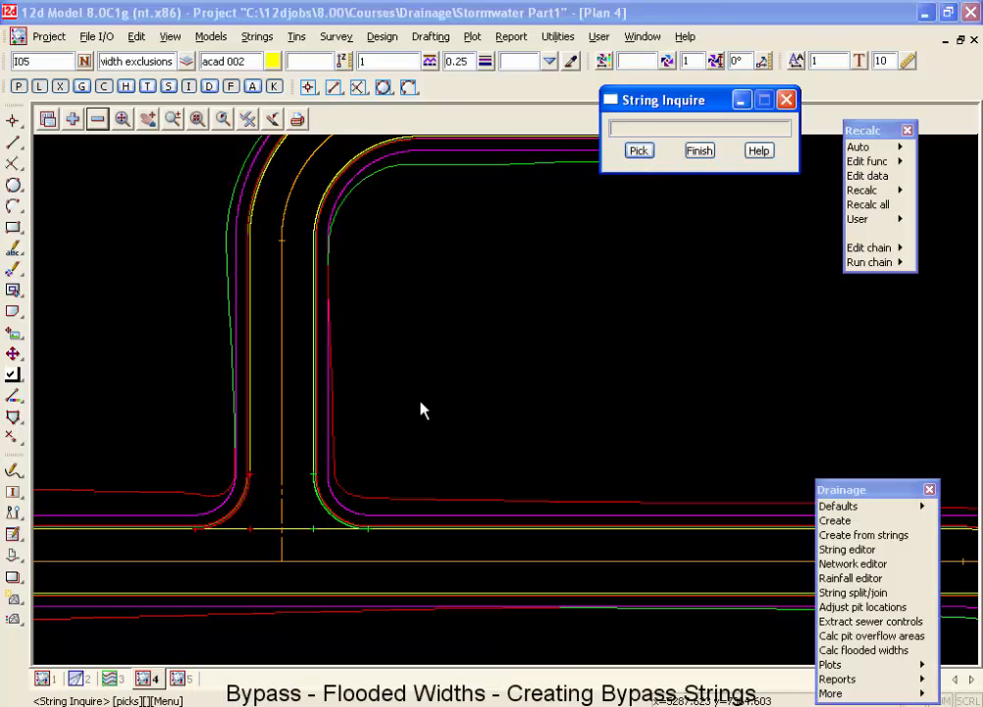
click(299, 531)
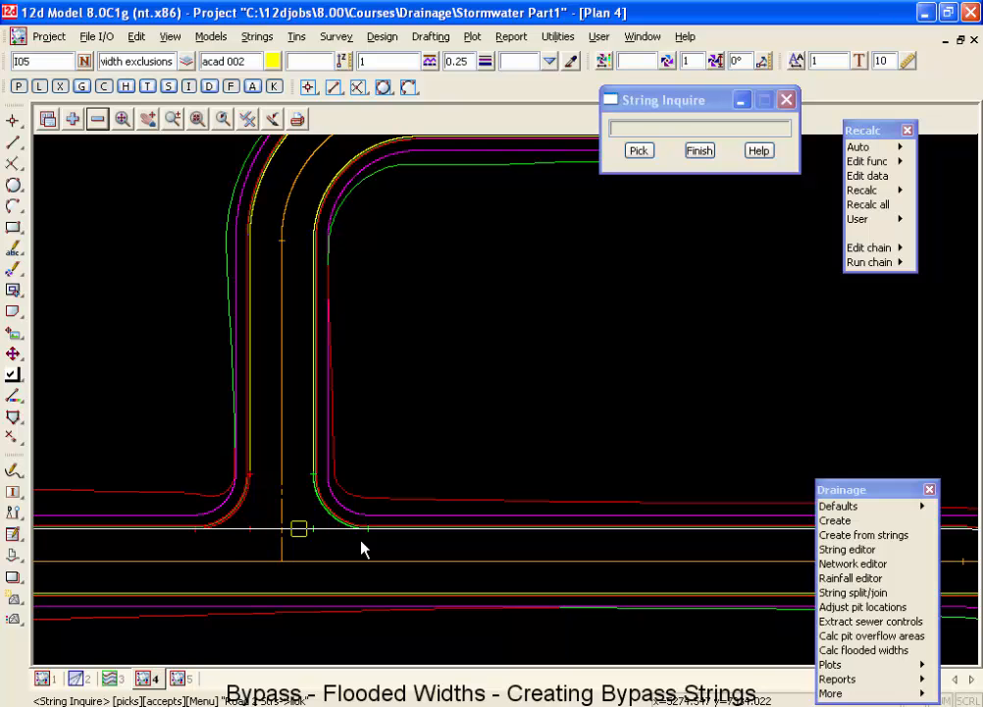
scroll(325, 592, up, 2)
click(327, 598)
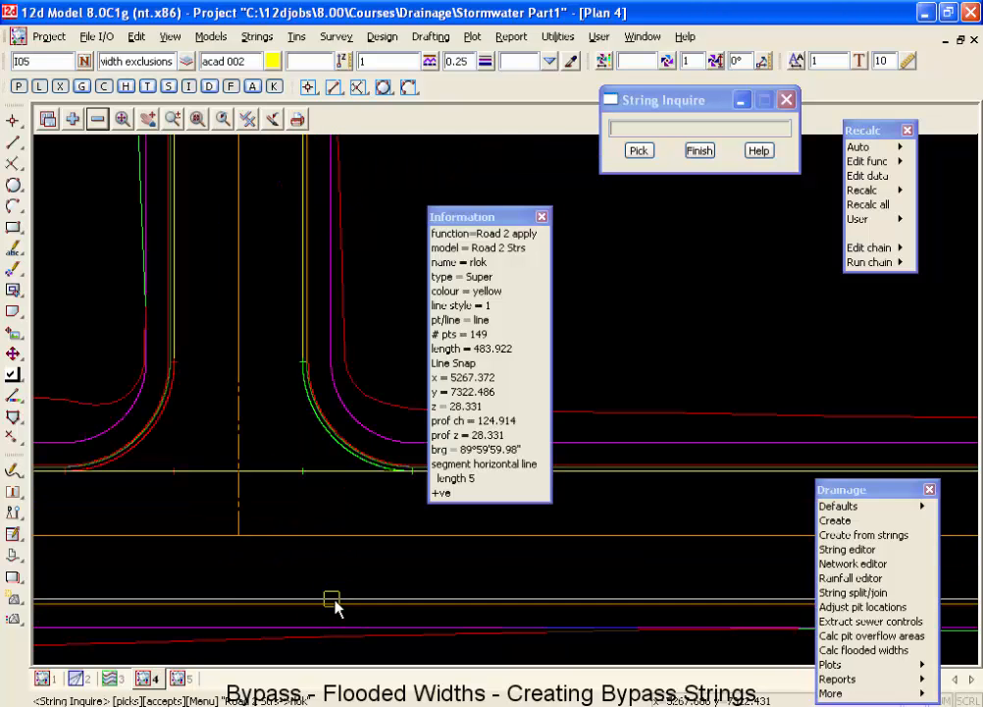
click(316, 429)
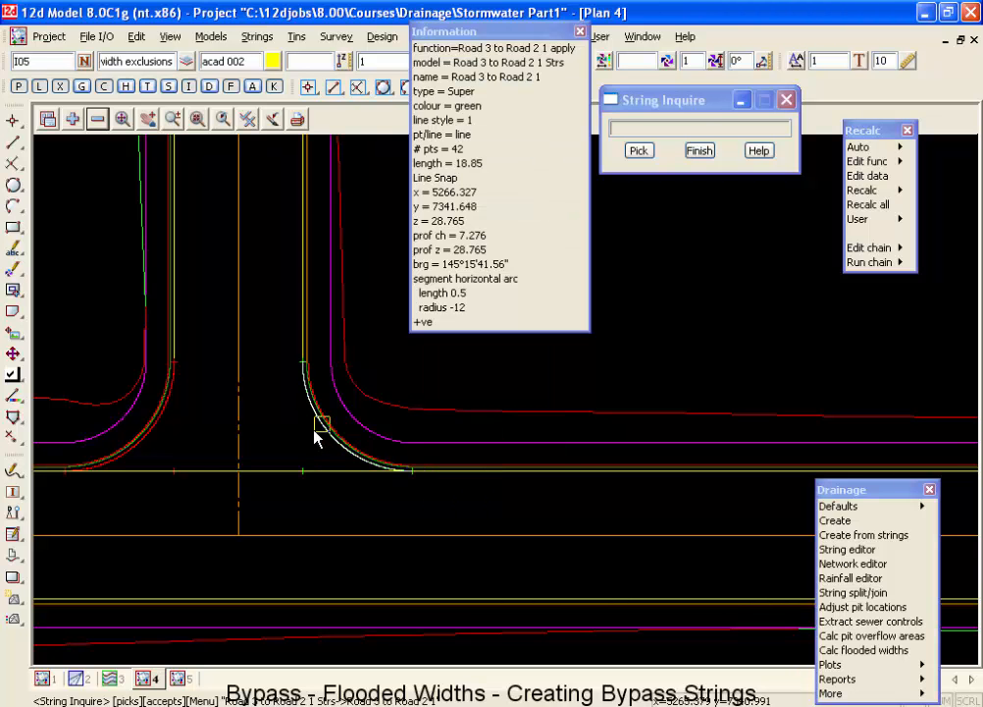
Inquire on the kerb return and the invert strings where the Road 3 kerb return meets Road 2, and finish the inquiry.
scroll(339, 463, up, 2)
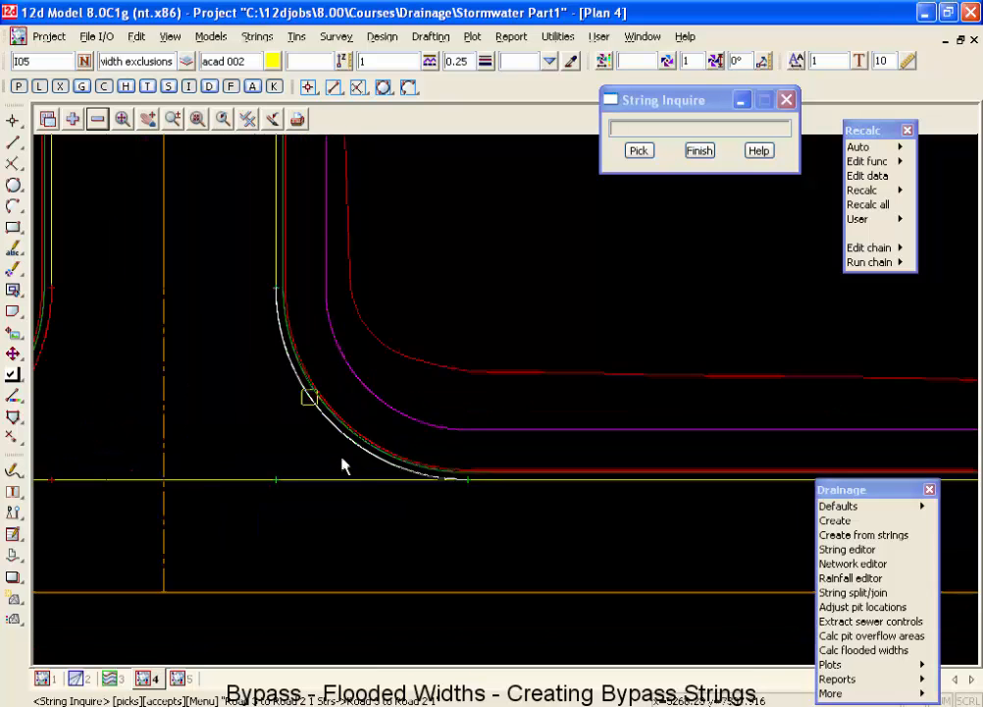
scroll(527, 503, up, 4)
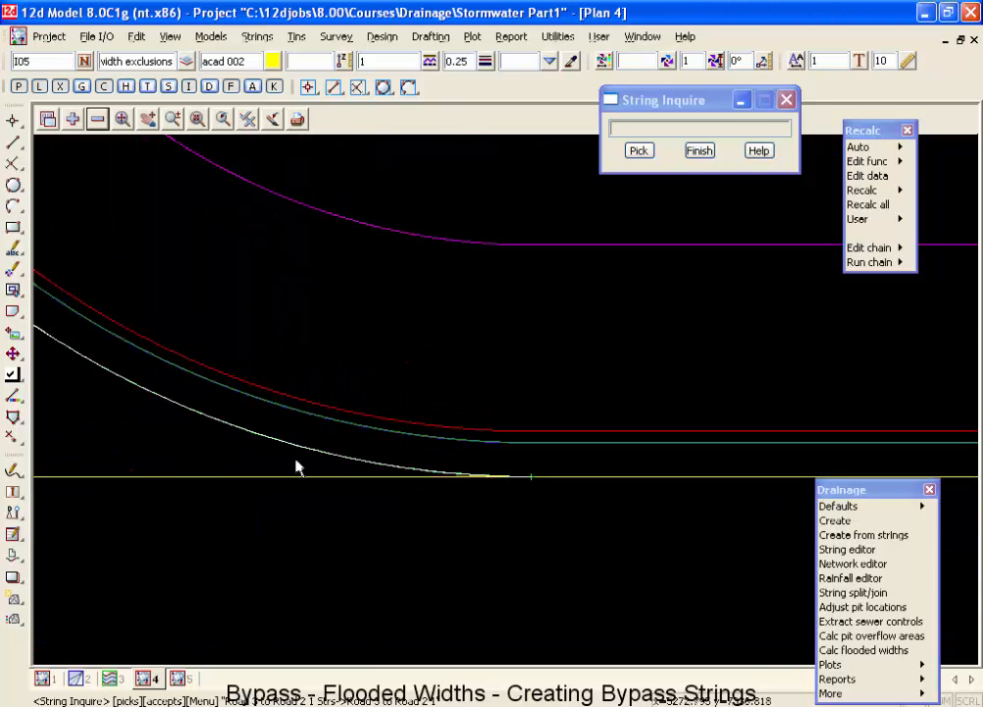
click(197, 424)
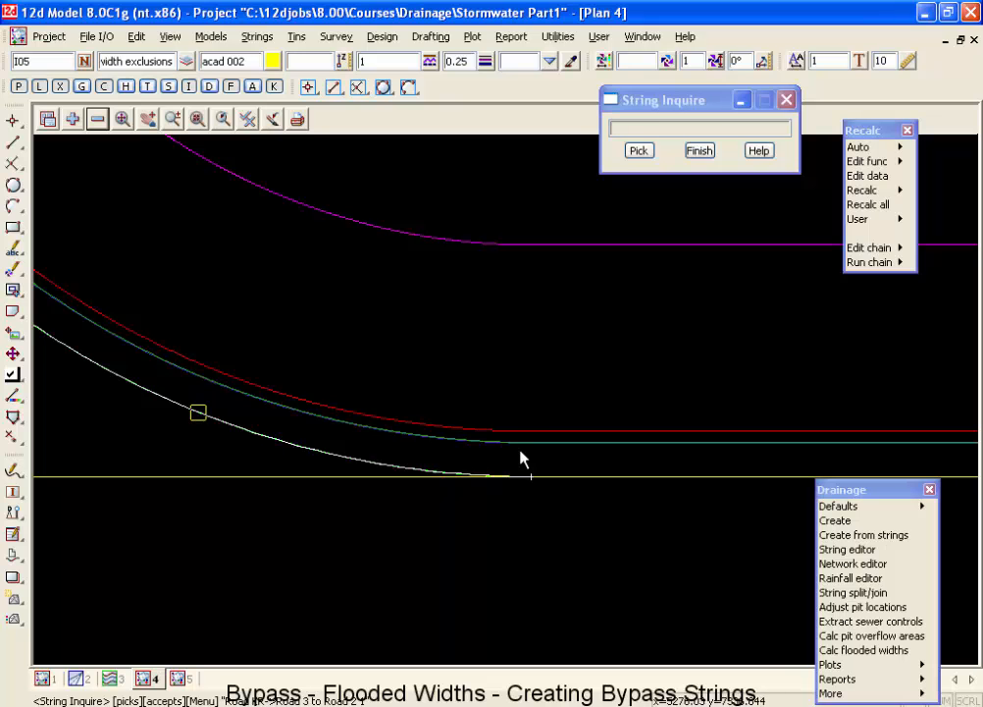
click(520, 447)
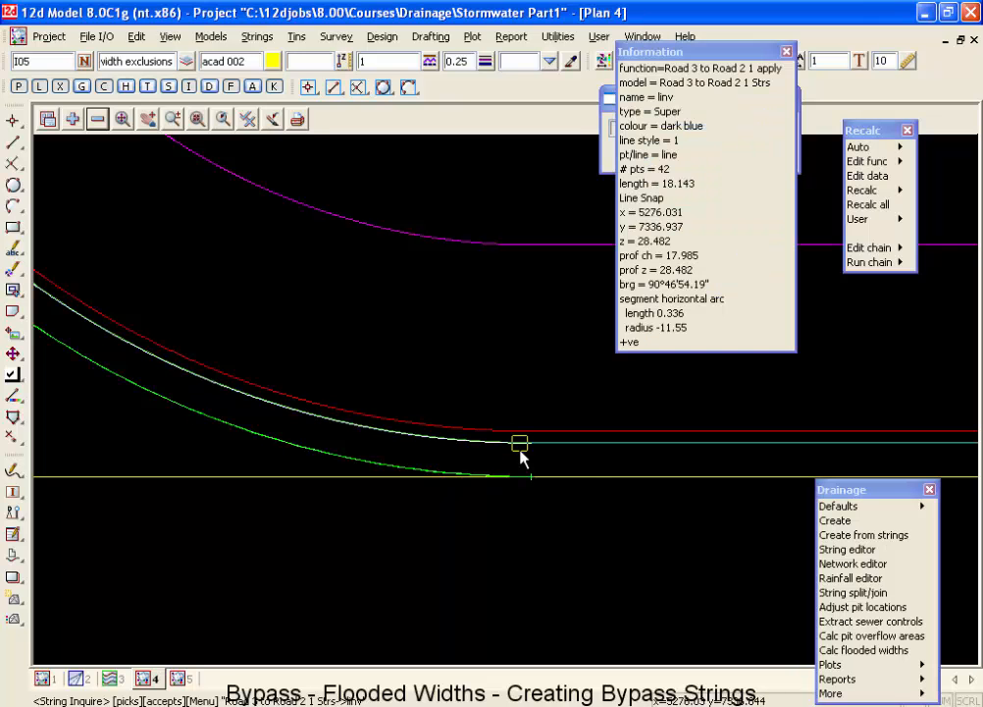
click(597, 452)
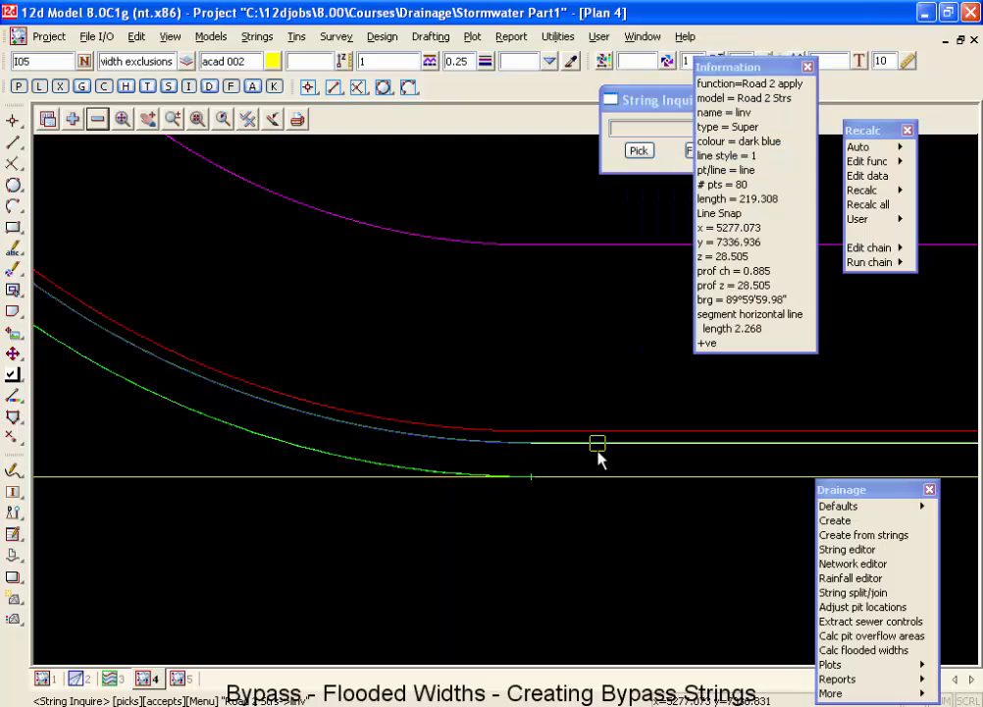
scroll(600, 456, down, 3)
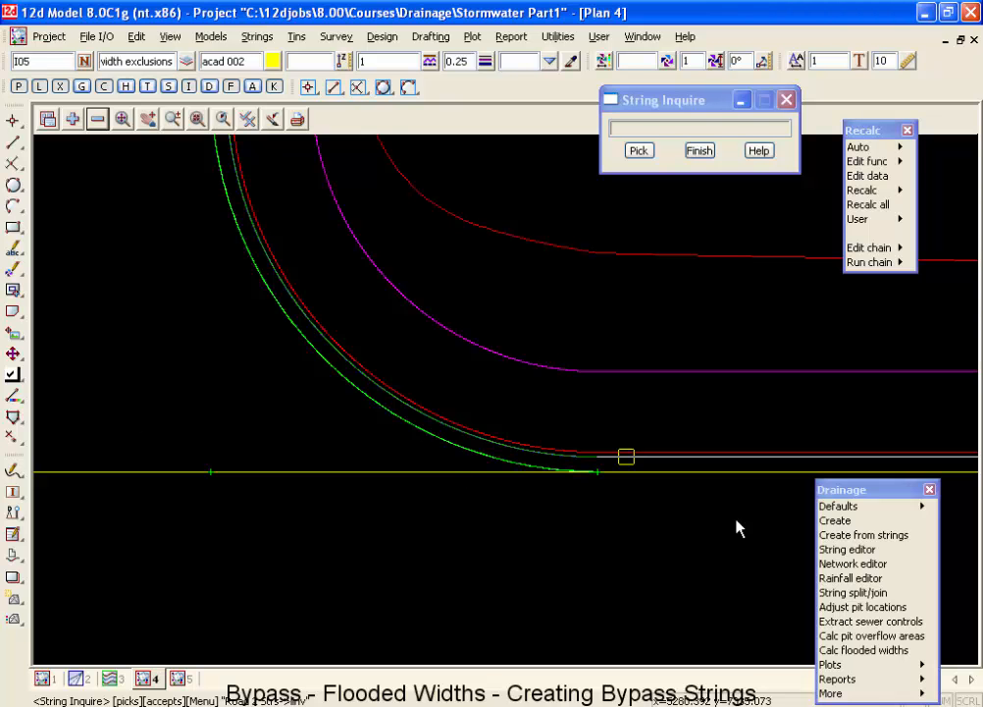
scroll(687, 481, up, 1)
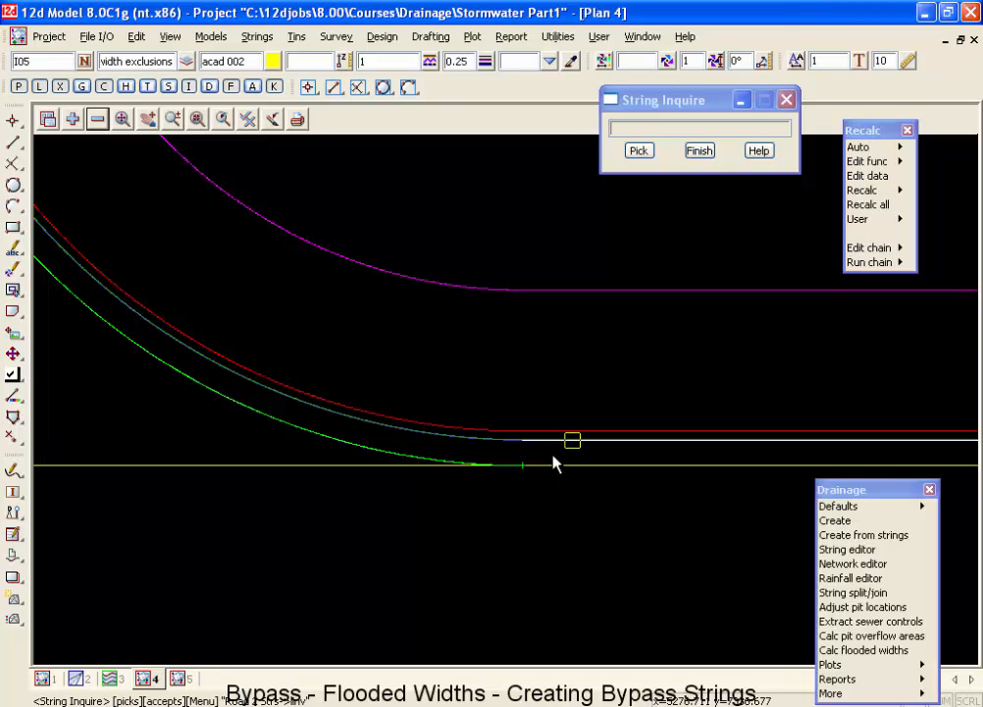
click(701, 152)
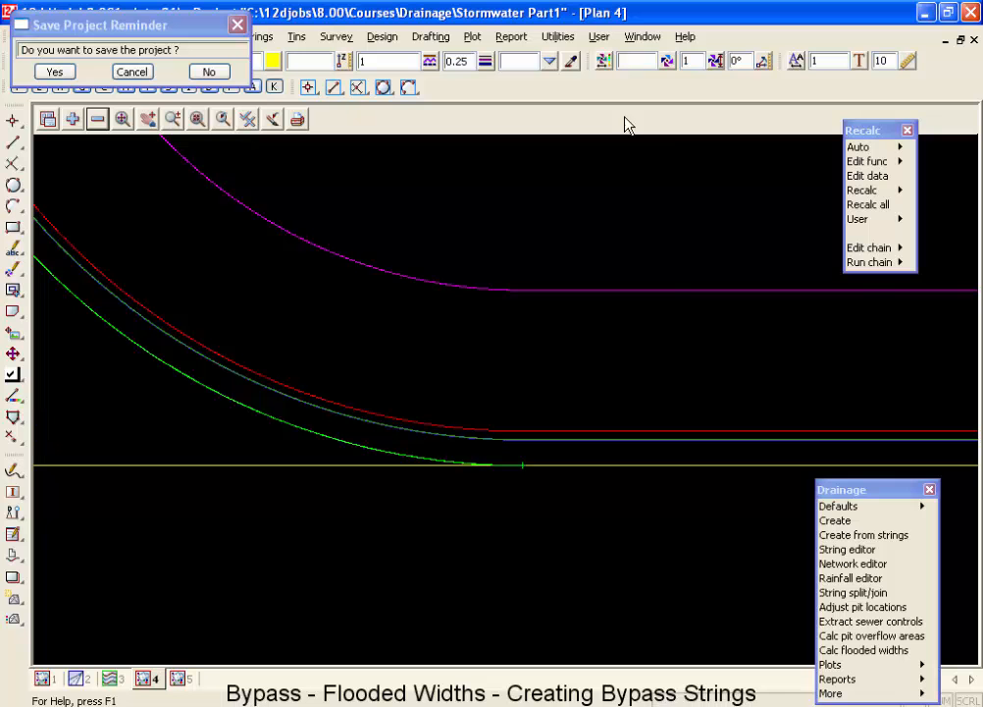
Start changing string info with a filter for strings in view 4 whose names match *inv.
click(556, 38)
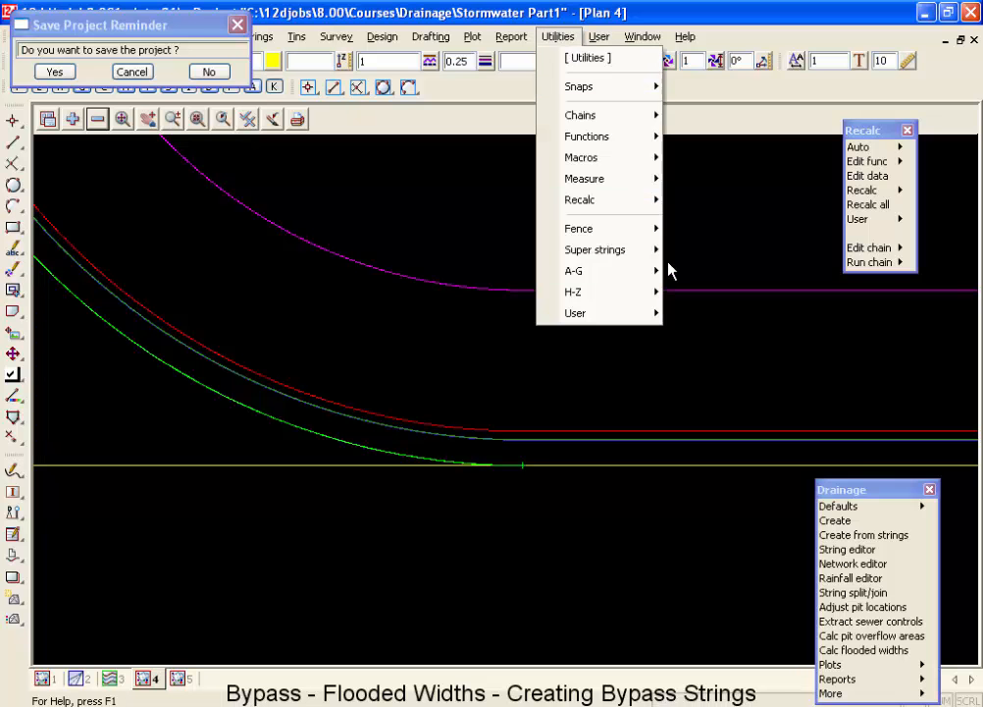
mouse_move(628, 272)
click(711, 343)
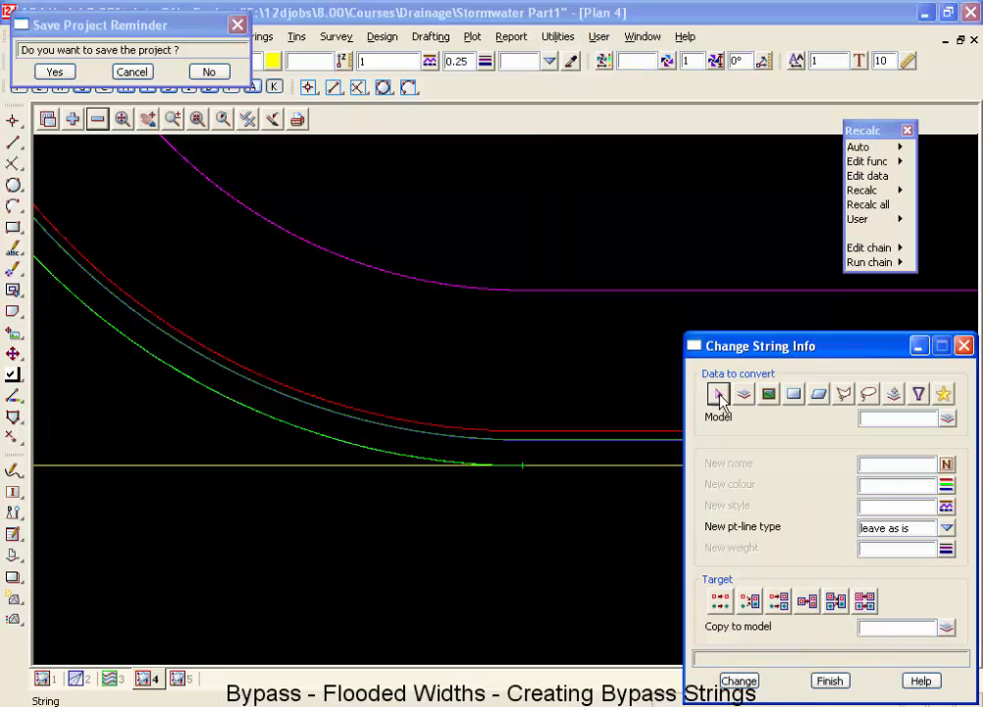
drag(714, 344, 494, 164)
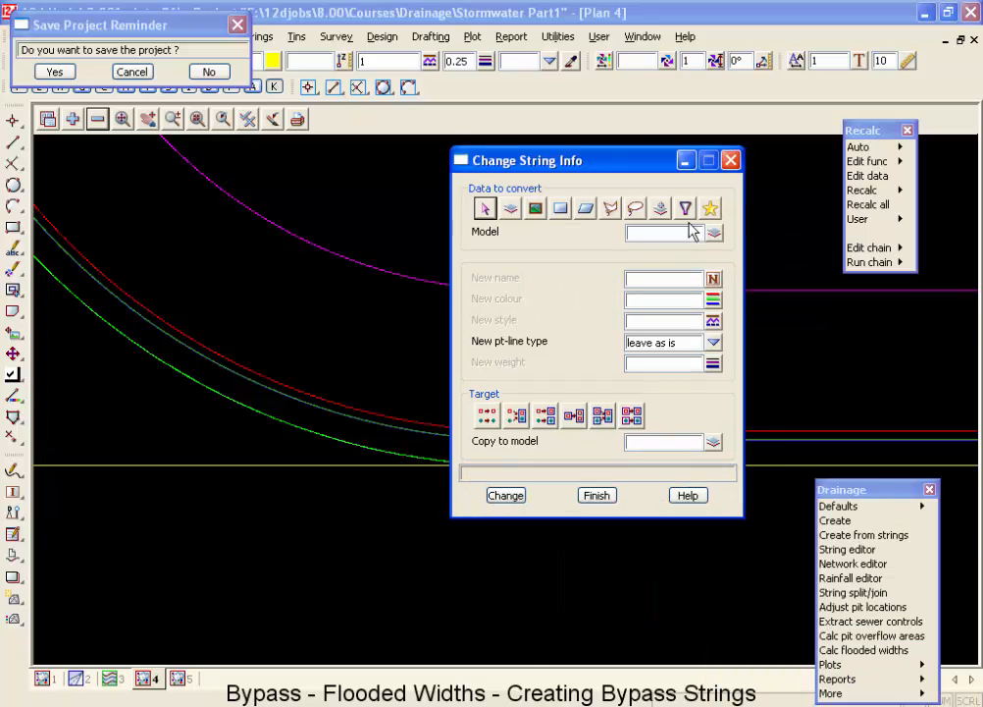
click(685, 208)
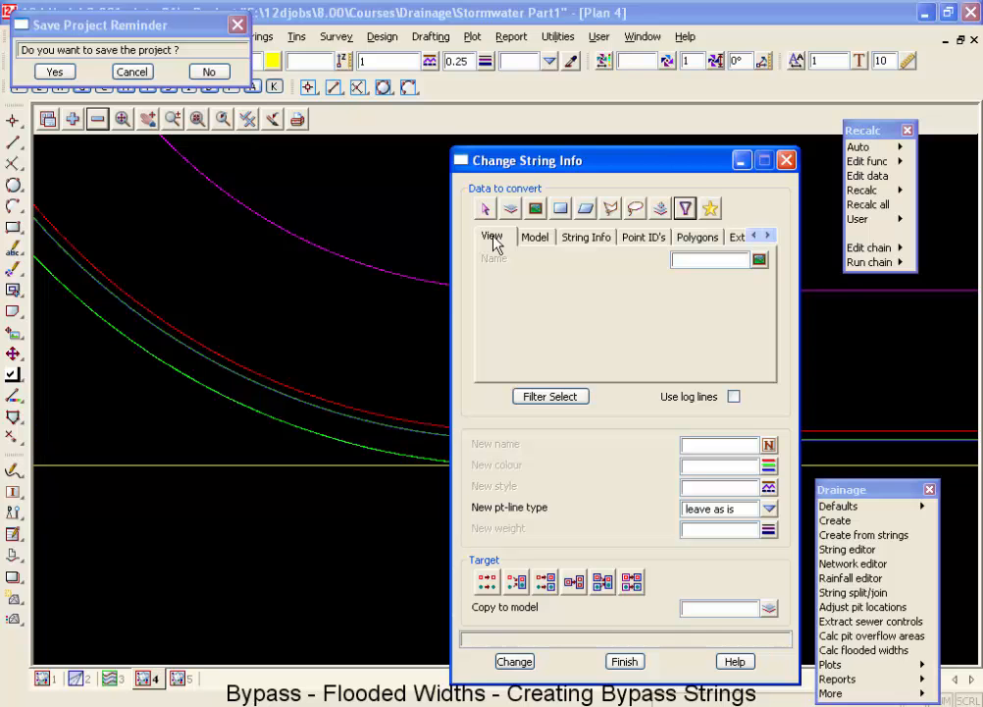
click(757, 260)
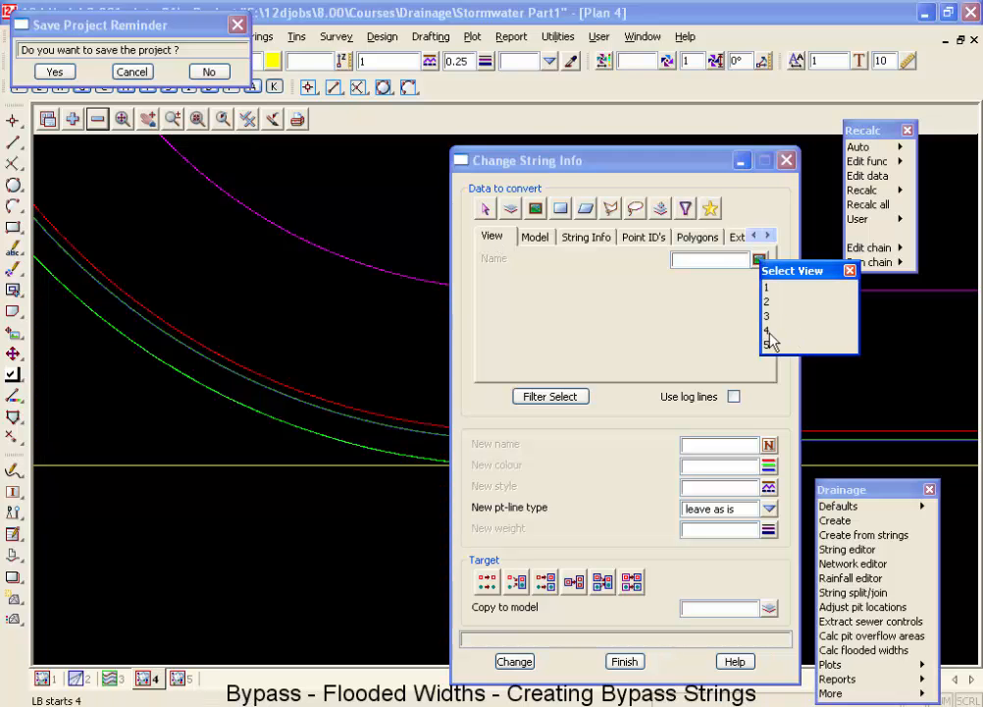
click(770, 332)
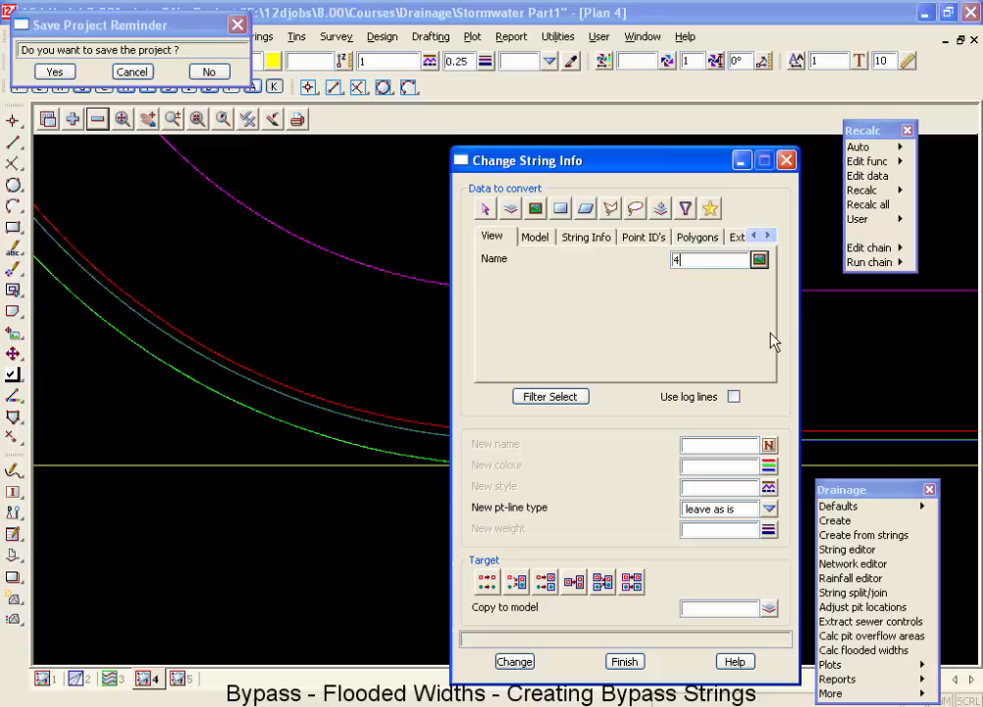
click(586, 239)
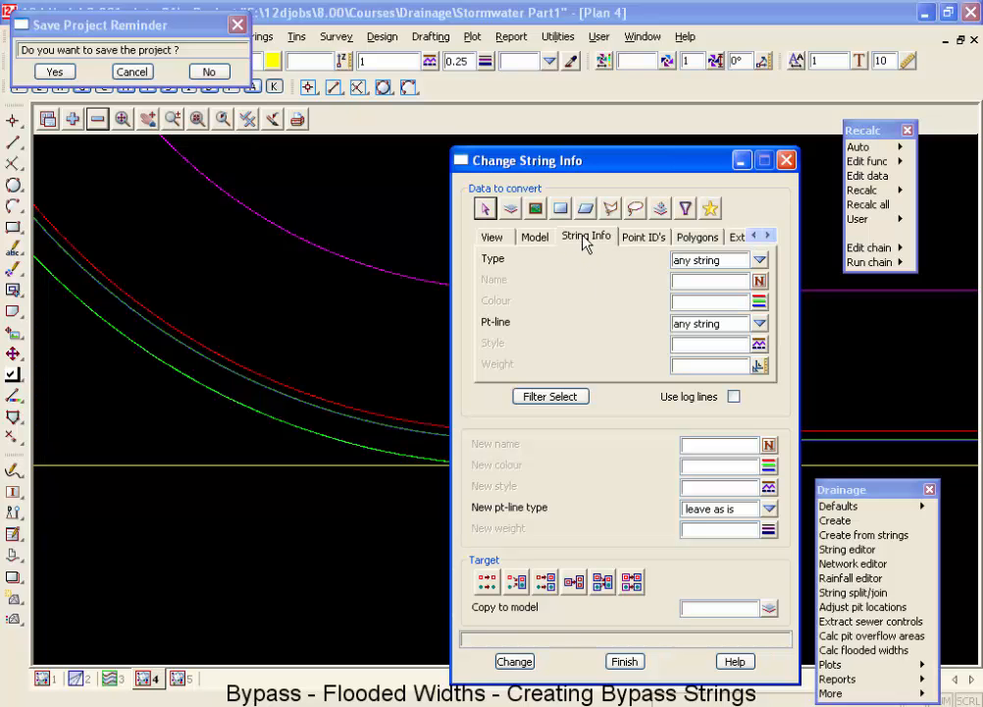
click(699, 282)
text(*)
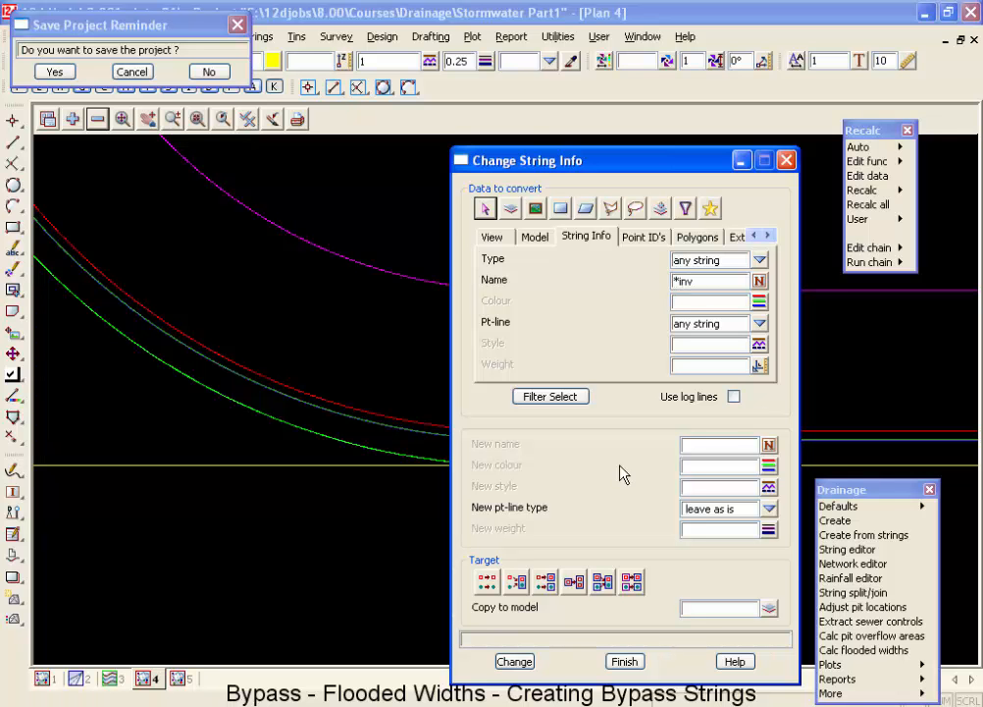
Copy the filtered strings to the model dr bypass with the FLOW LINE style, and save the project.
click(738, 491)
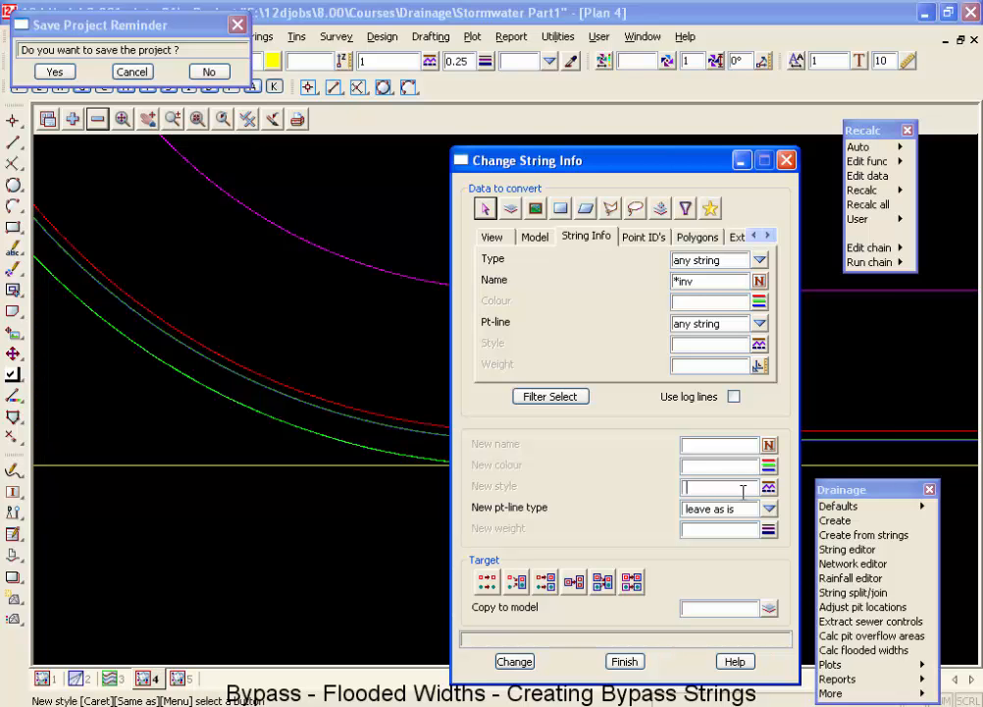
click(770, 490)
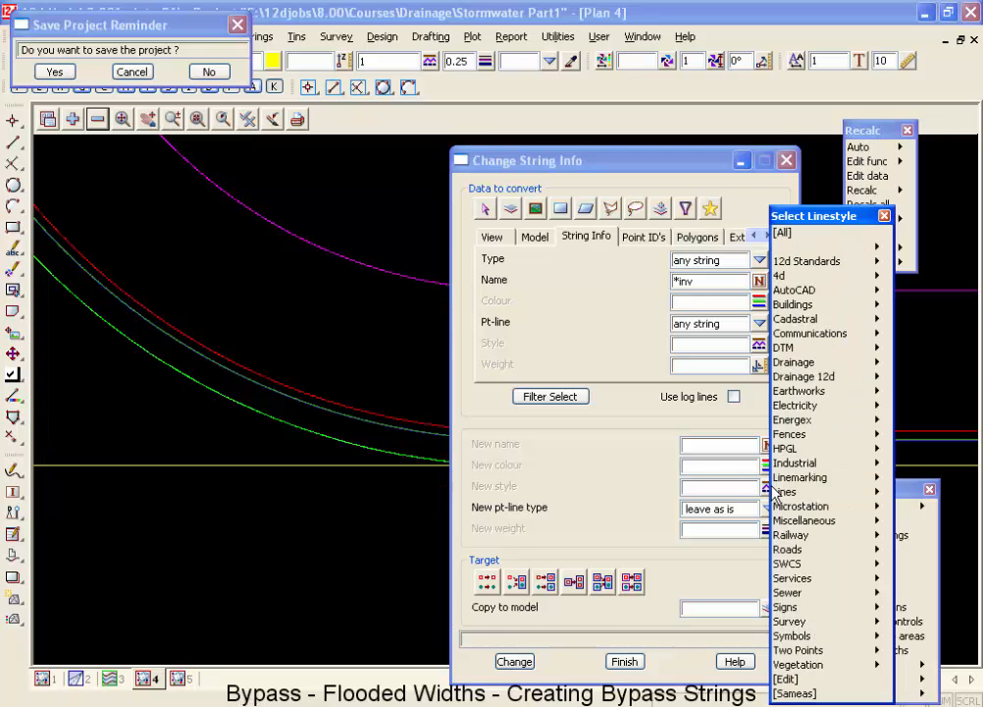
click(873, 378)
double_click(902, 486)
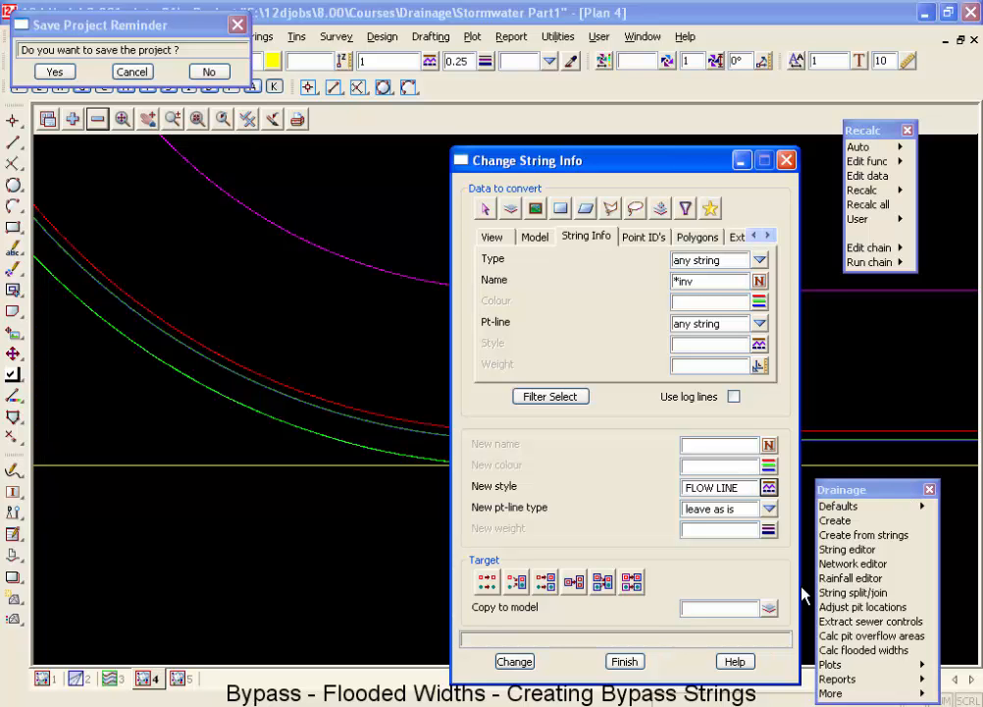
click(685, 609)
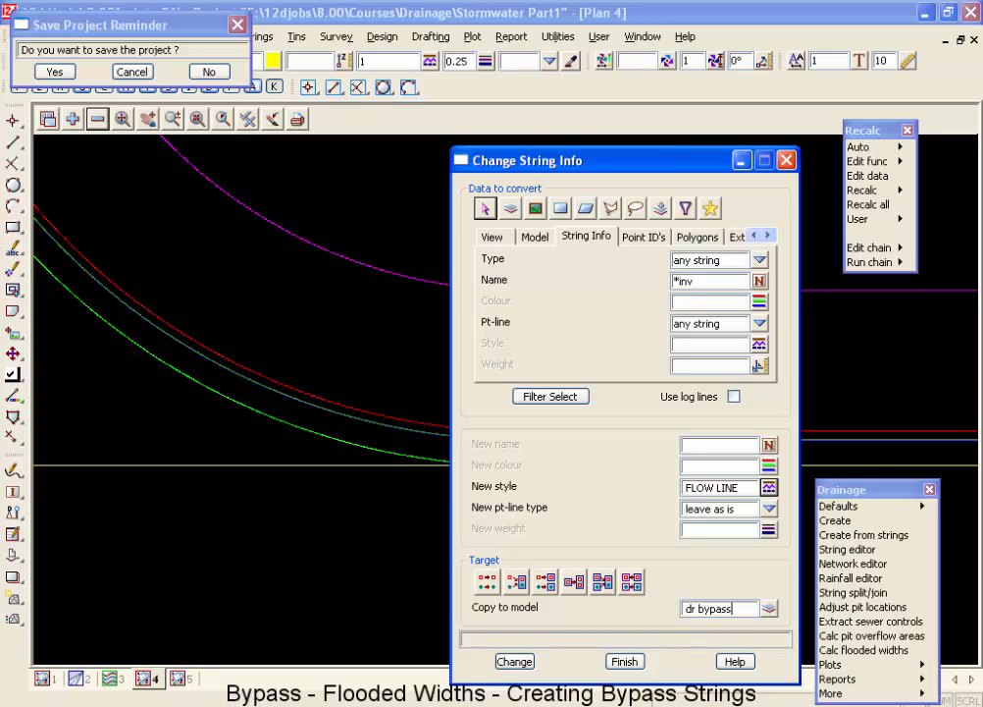
click(514, 661)
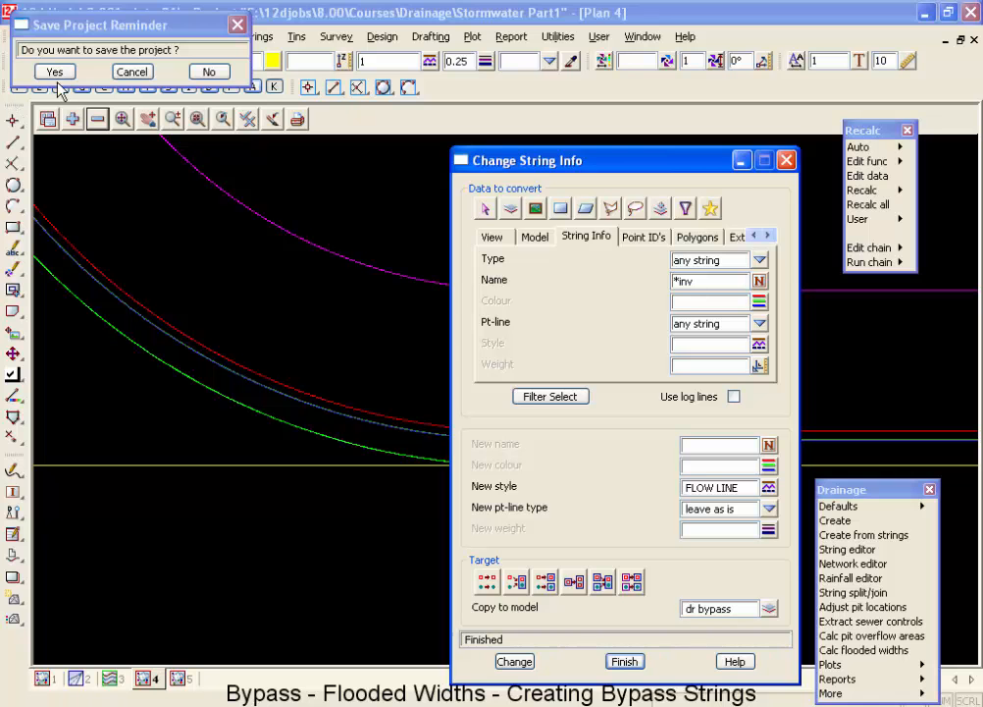
click(57, 72)
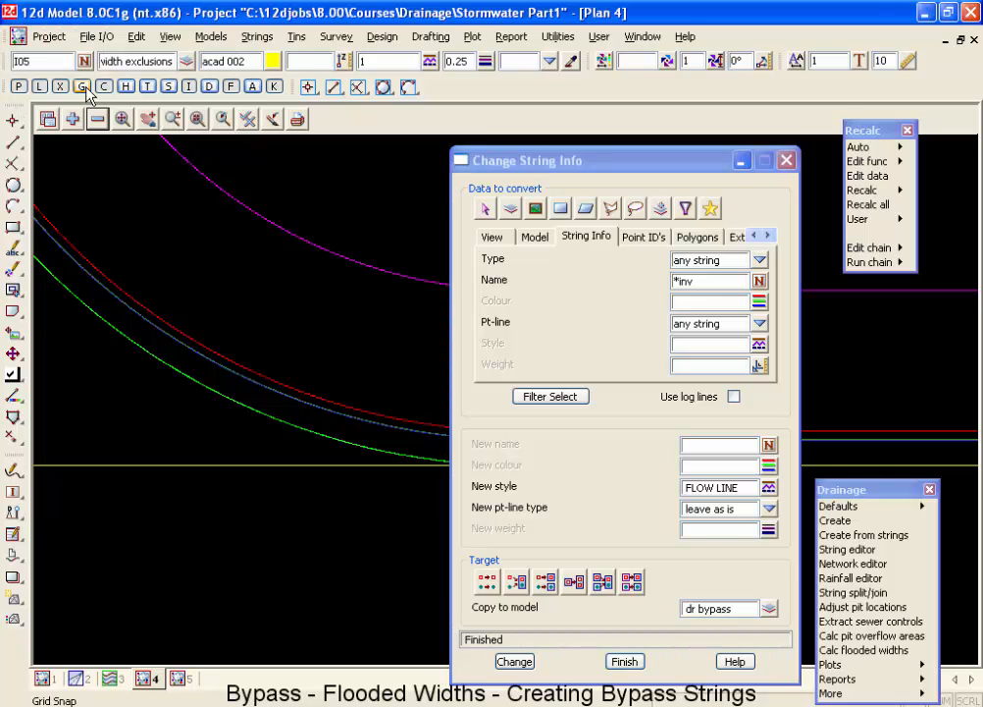
Create a new plan view named Bypass and maximize it.
click(170, 37)
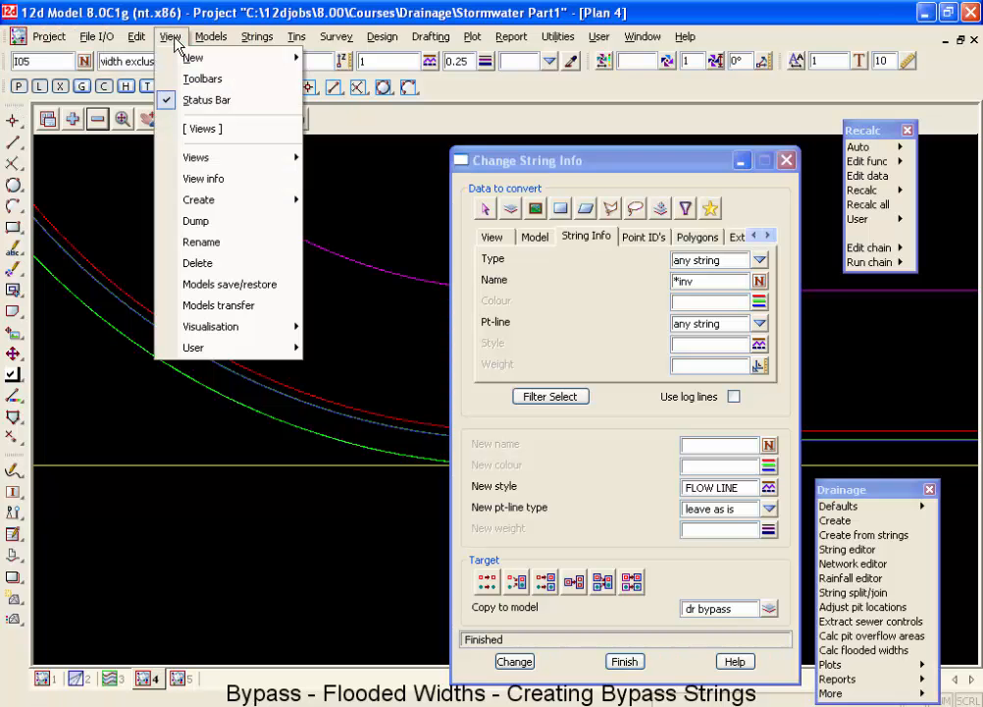
mouse_move(206, 59)
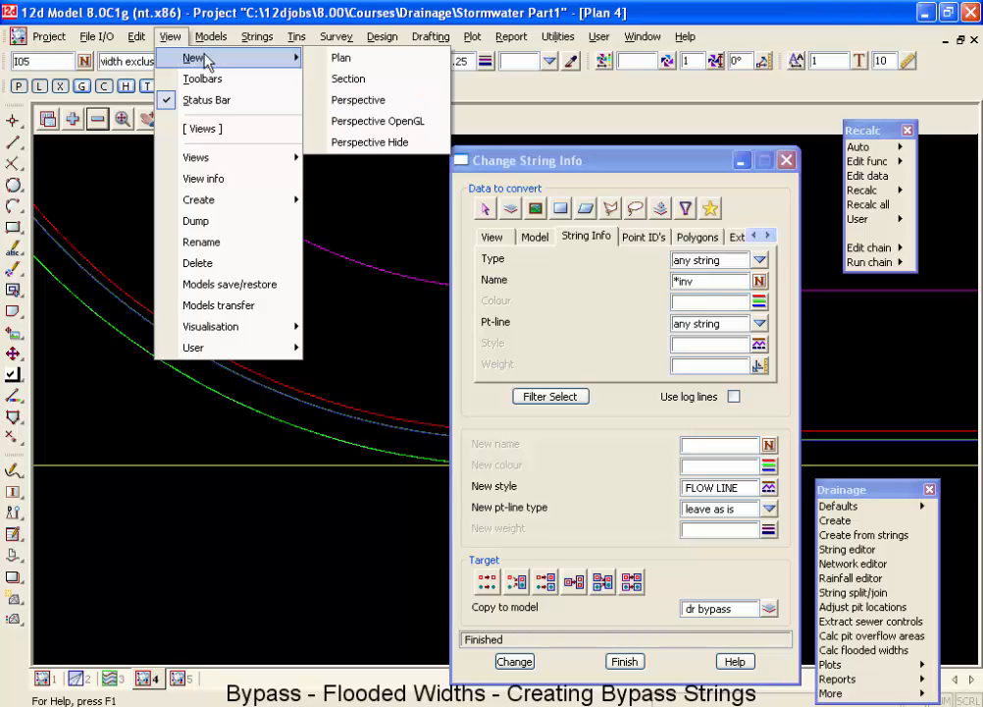
mouse_move(247, 199)
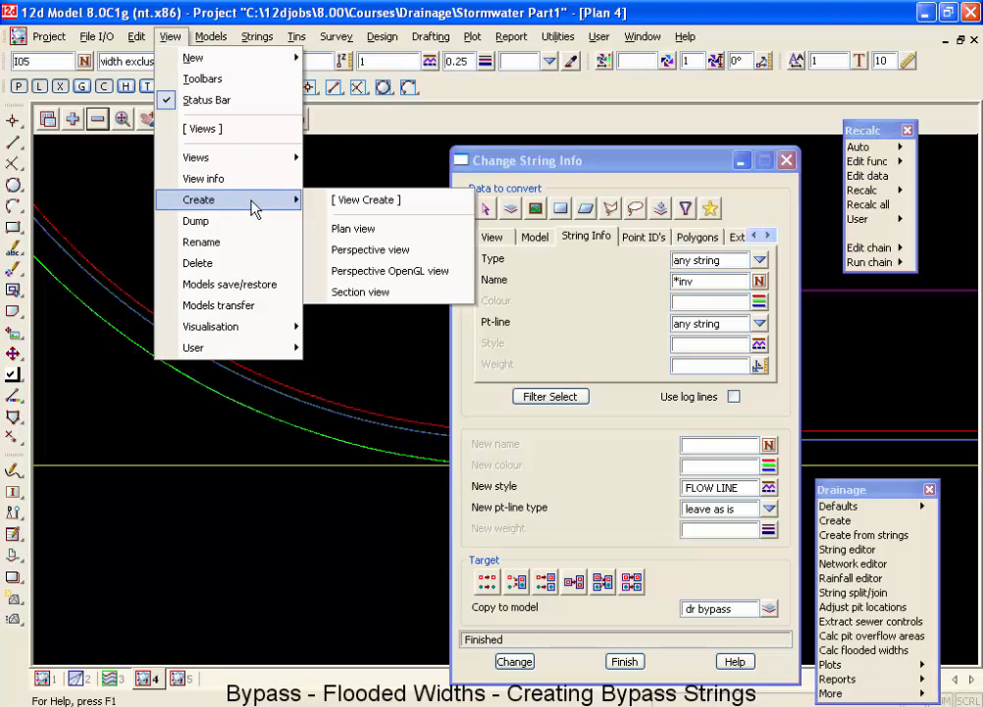
click(339, 228)
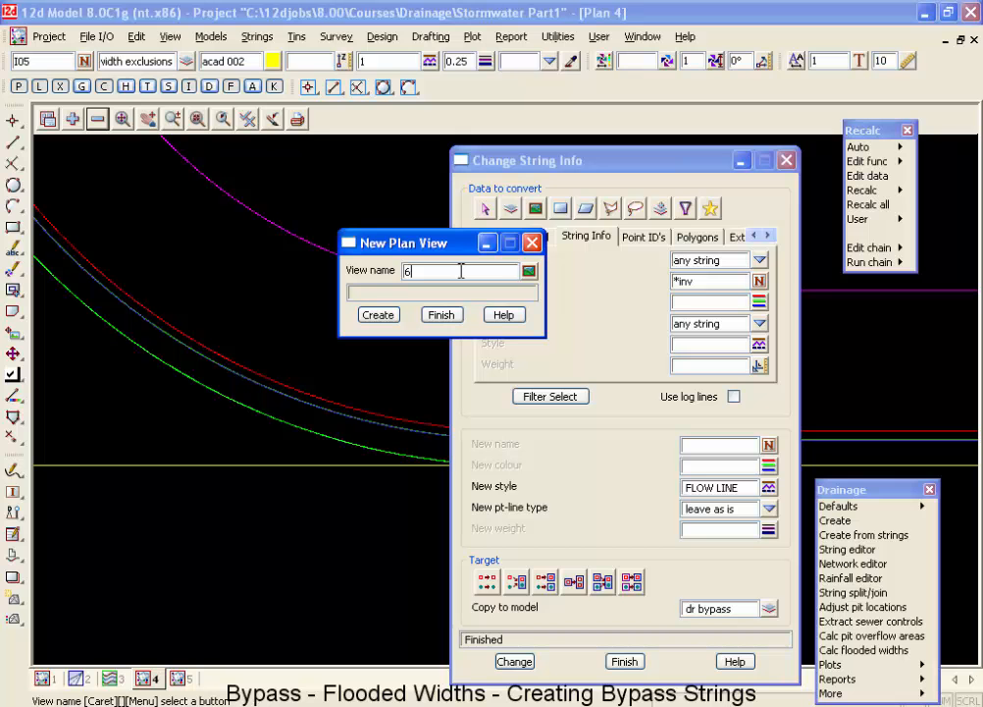
text(Bypass)
click(379, 315)
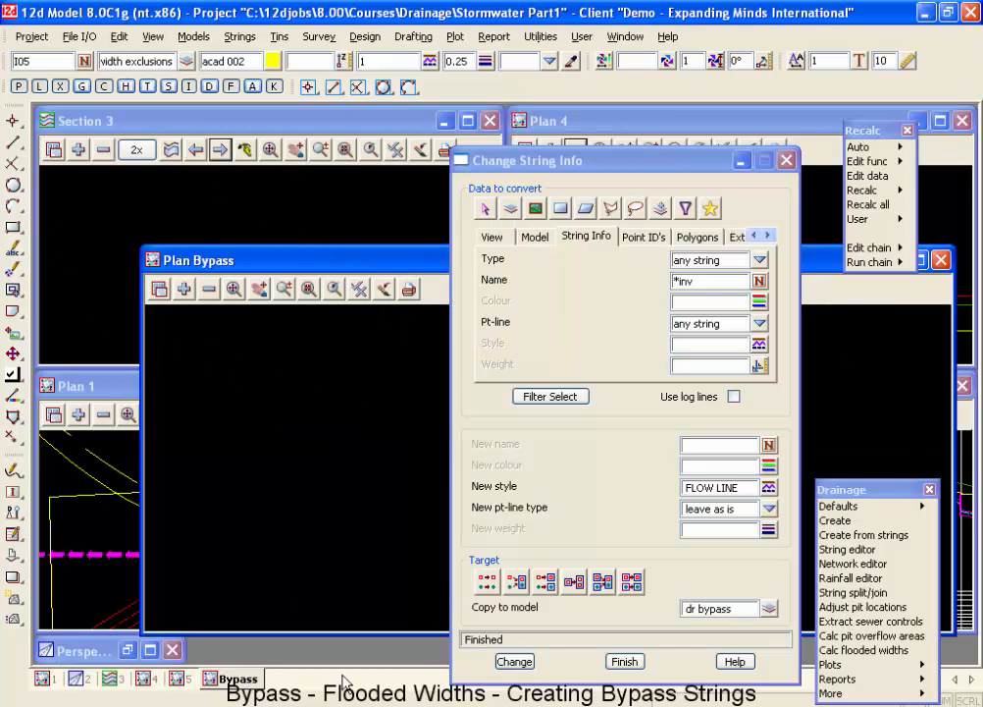
click(922, 261)
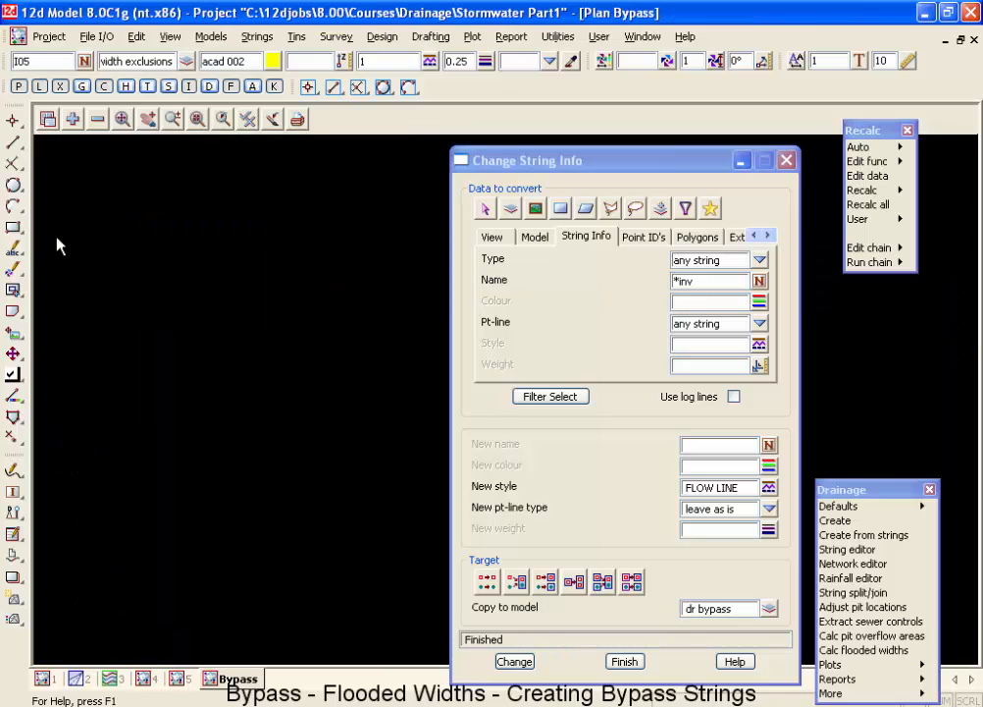
Add the model dr bypass to the Bypass view and finish the Change String Info dialog.
click(74, 120)
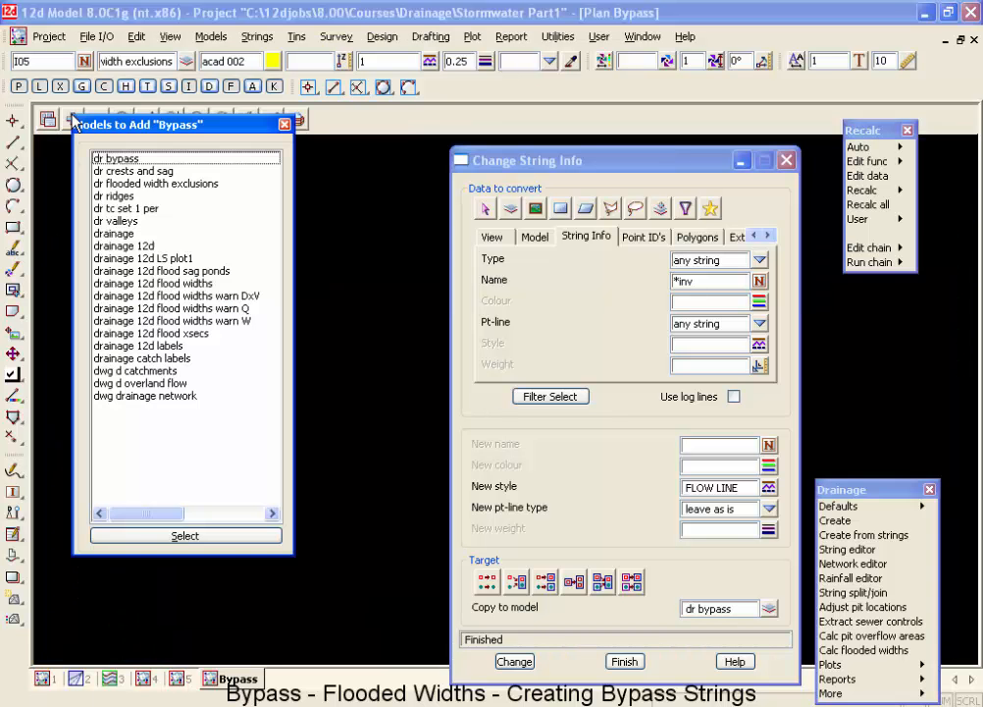
double_click(113, 159)
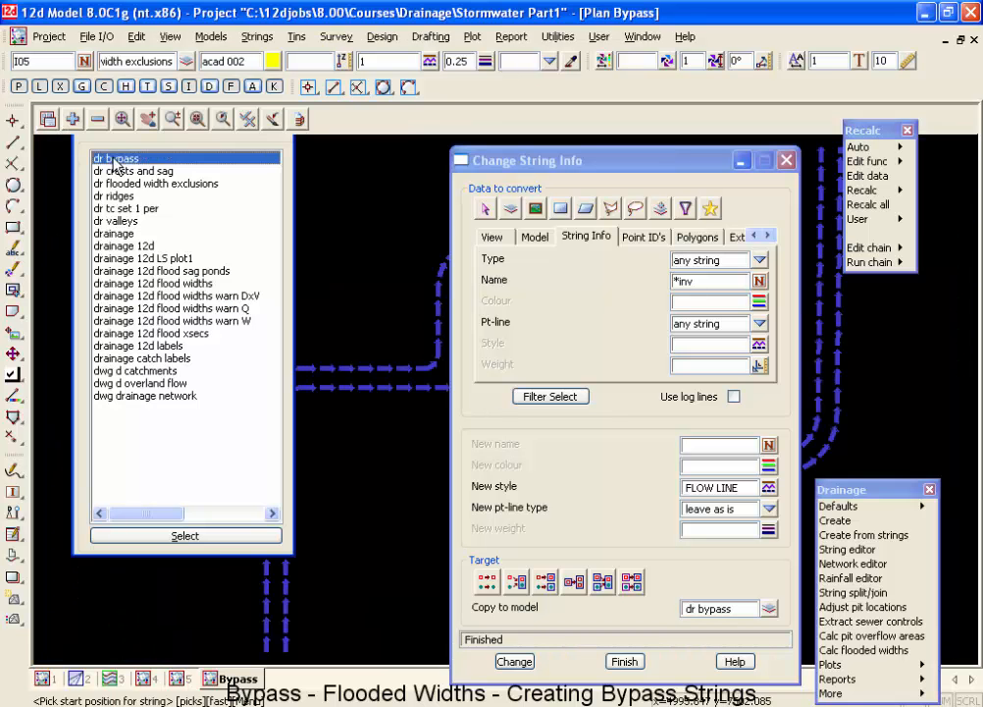
mouse_move(555, 164)
mouse_down()
mouse_move(522, 302)
mouse_move(431, 551)
mouse_up()
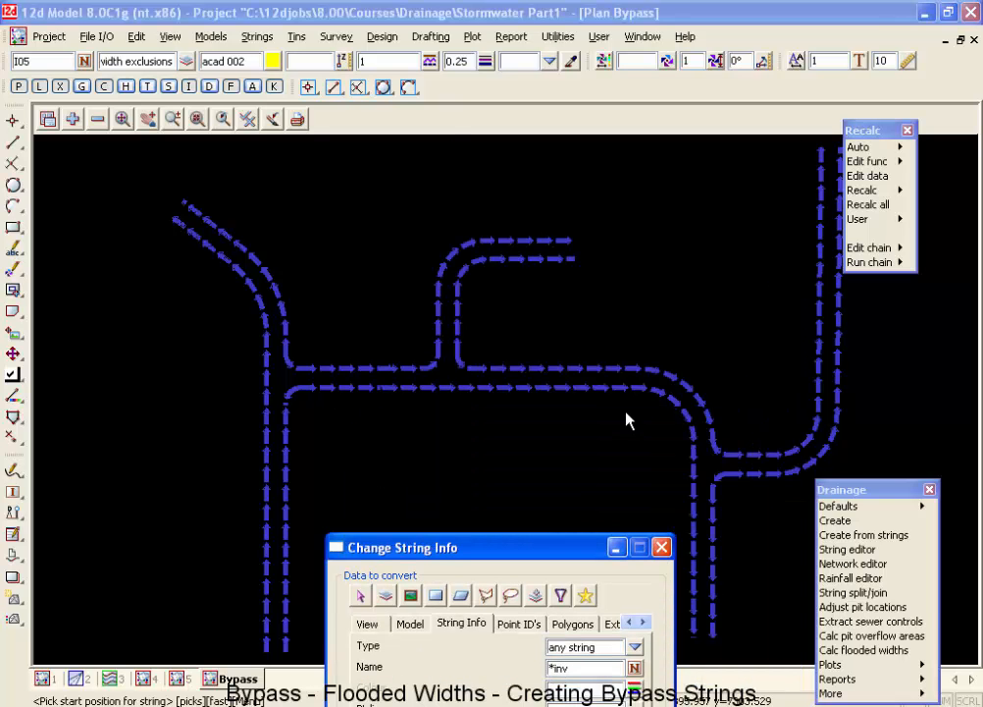
click(564, 551)
drag(564, 550, 674, 196)
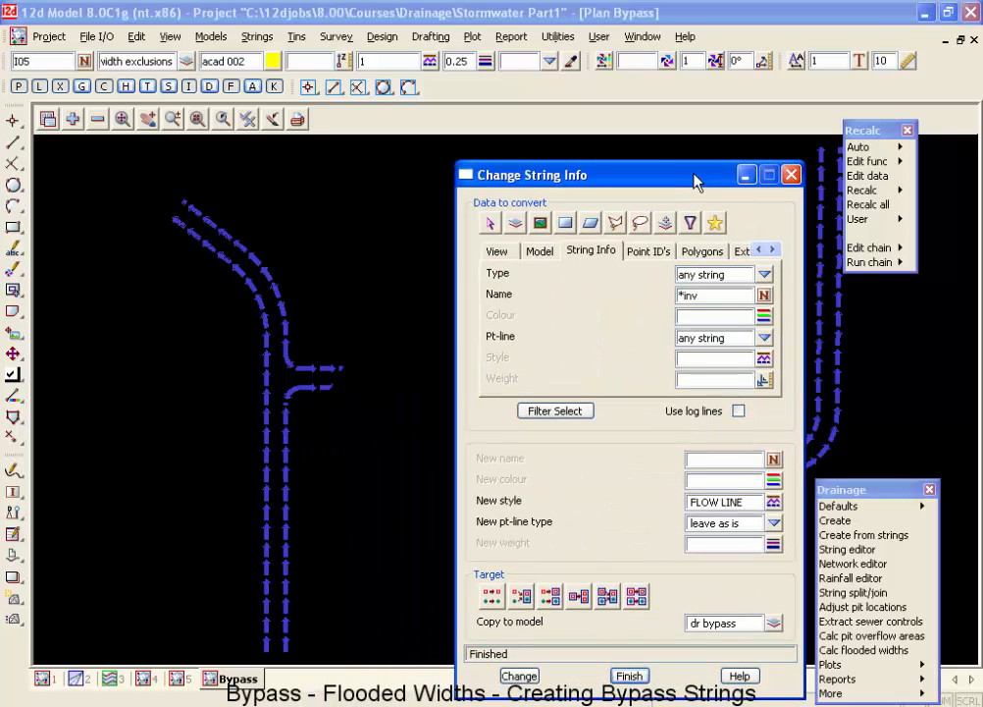
click(610, 686)
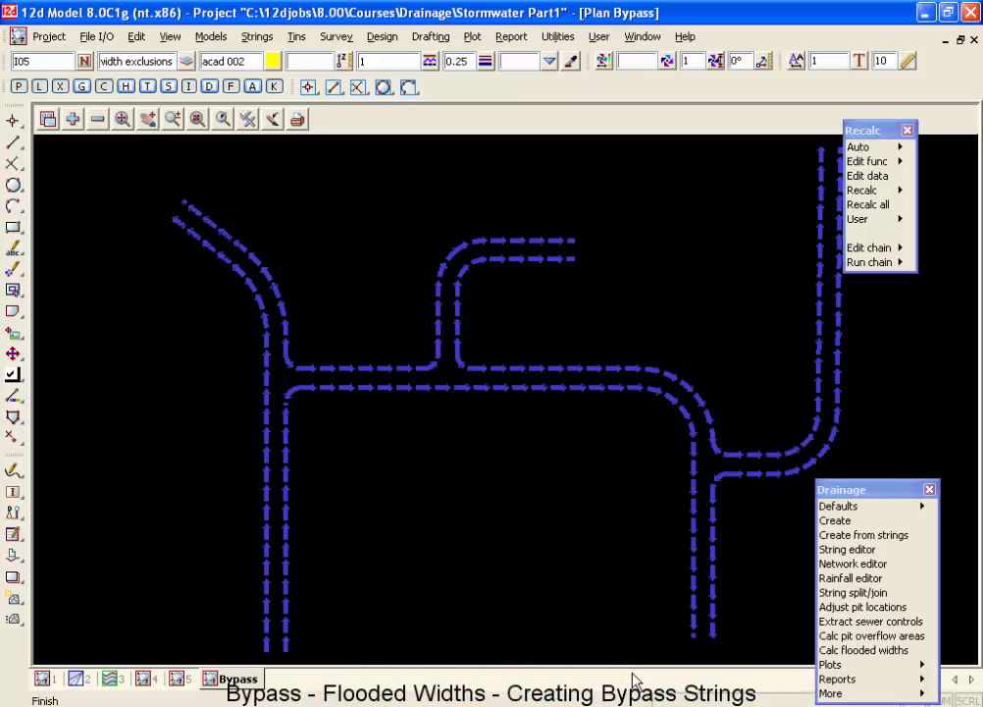
Reverse the southern bypass string of the central east-west road and its northern string east of the side-road junction.
click(257, 39)
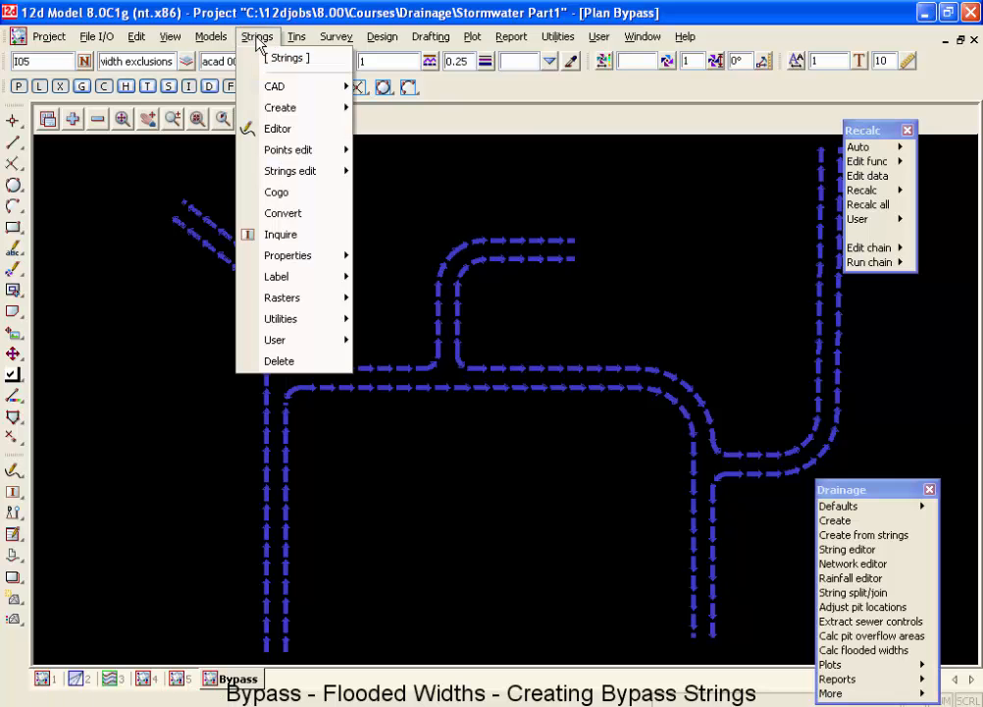
mouse_move(345, 173)
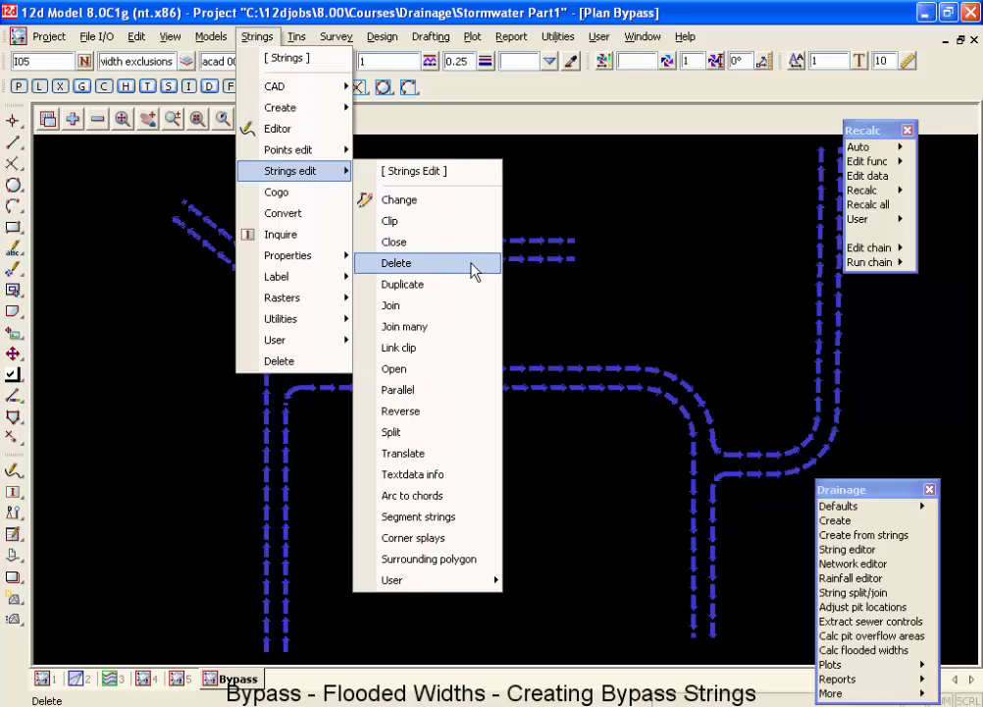
click(441, 410)
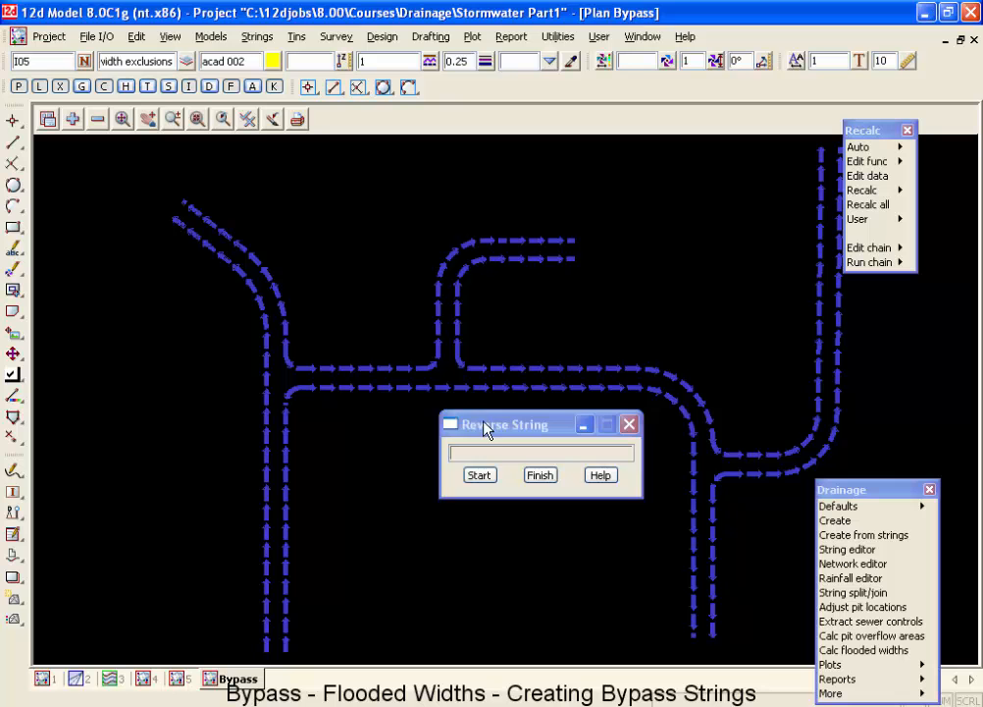
drag(487, 424, 471, 499)
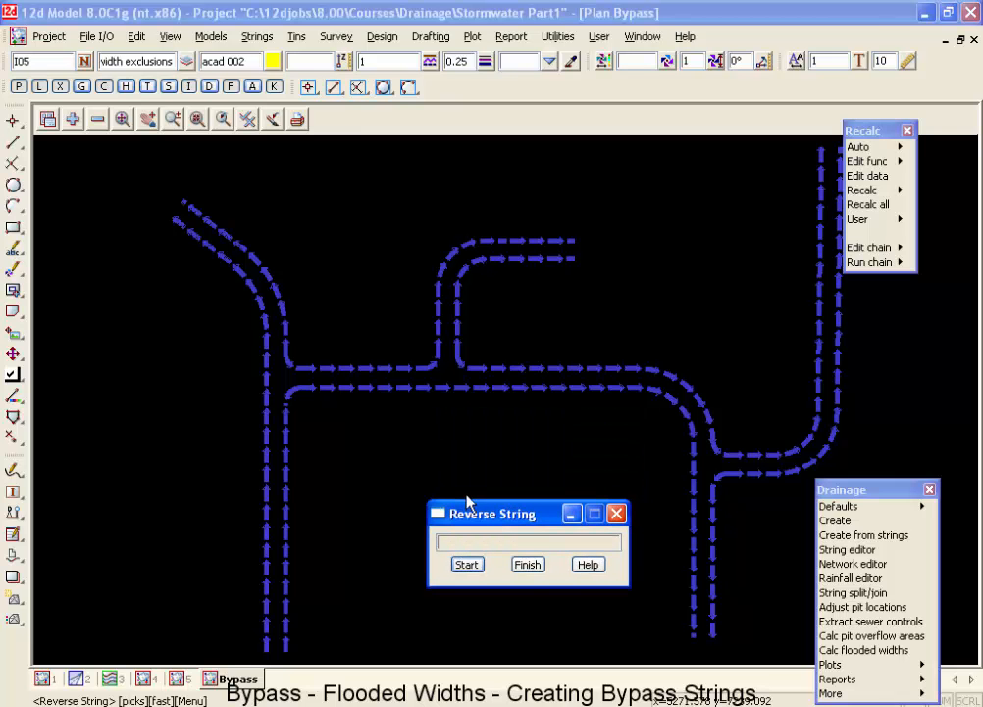
click(565, 391)
middle_click(565, 390)
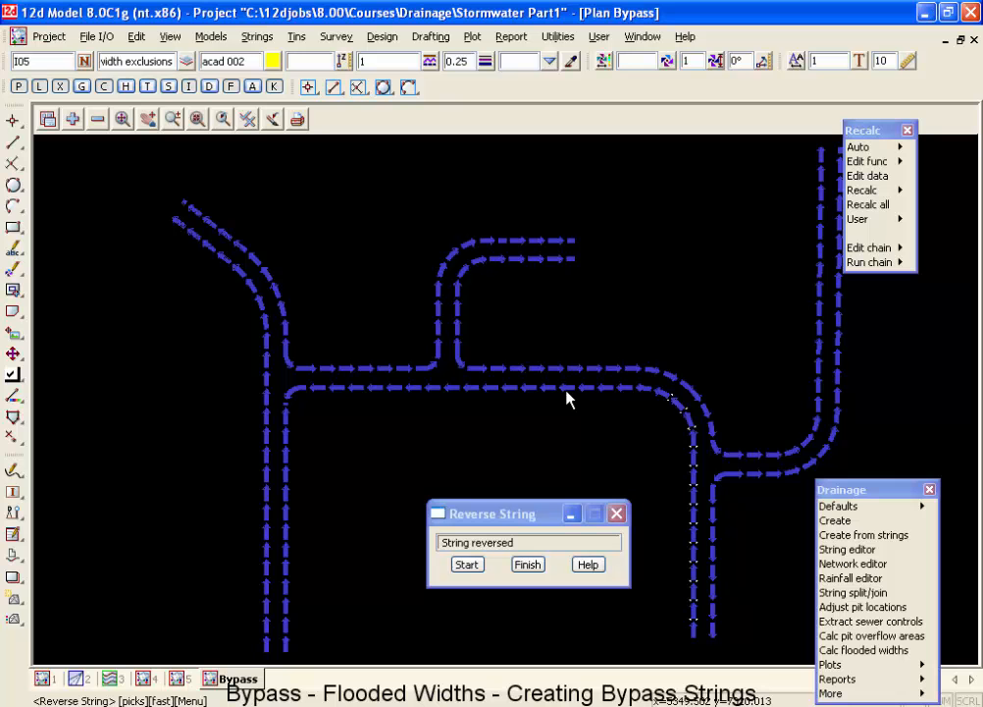
click(556, 369)
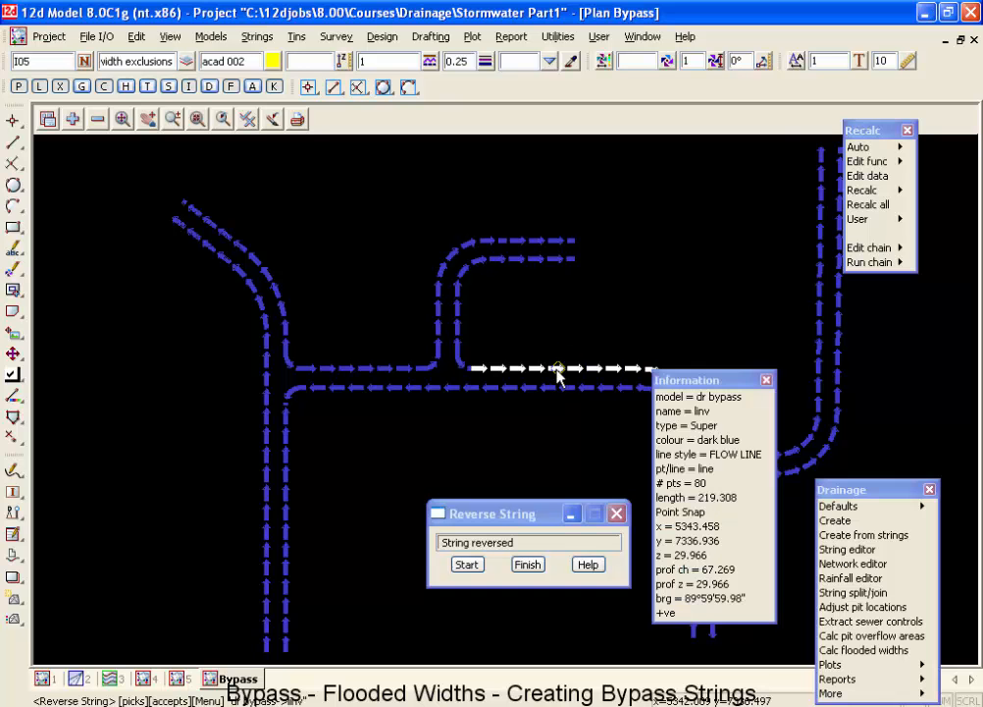
middle_click(556, 371)
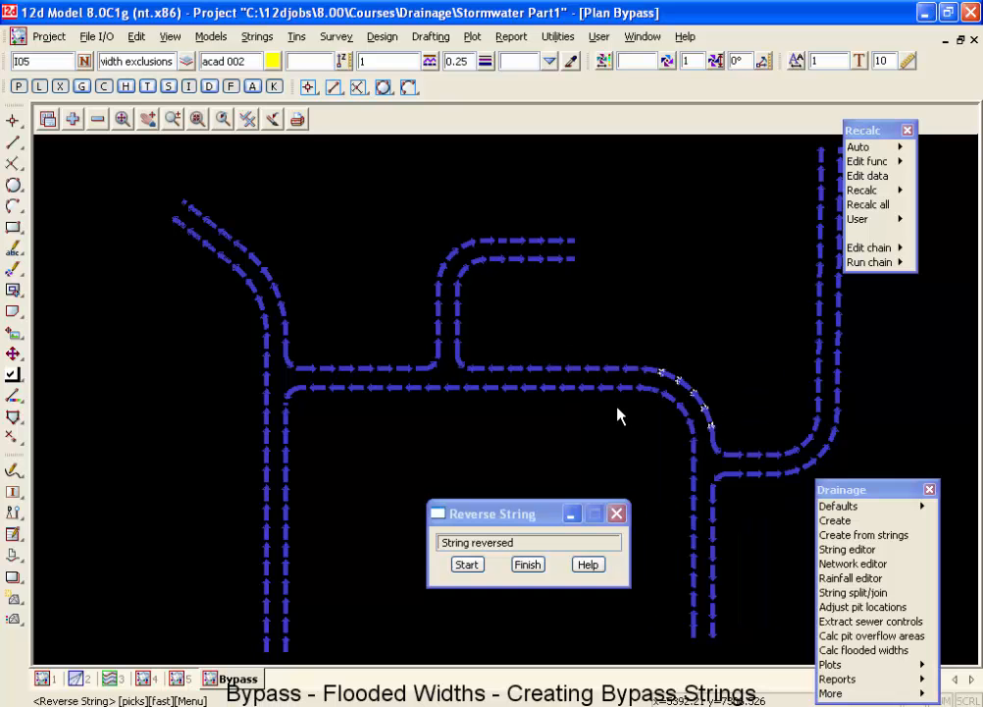
Reverse both bypass strings of the short side road that branches north from the central road.
click(457, 329)
middle_click(458, 330)
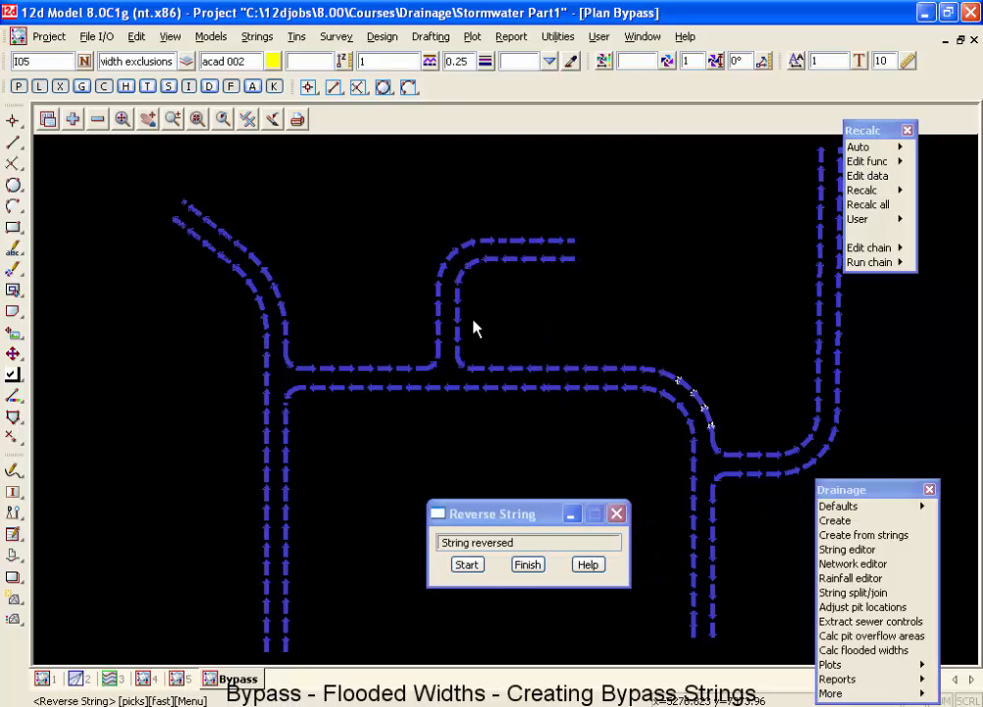
click(438, 323)
middle_click(410, 332)
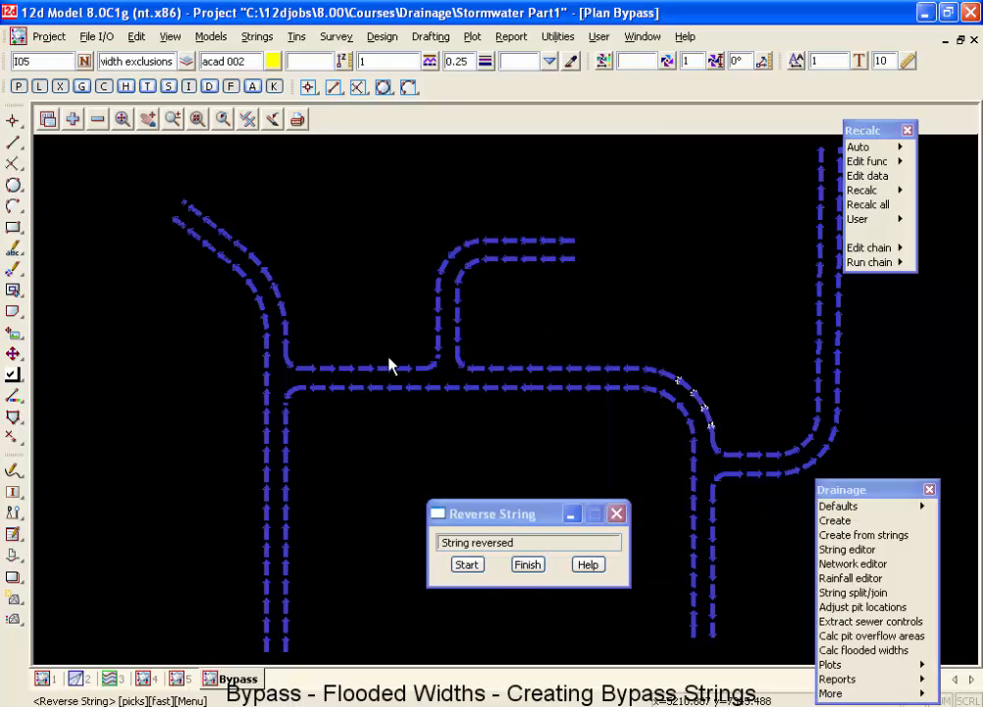
Reverse the central road's northern bypass string west of the side-road junction, plus the western road's full-length western string and northeastern string.
click(390, 366)
middle_click(390, 368)
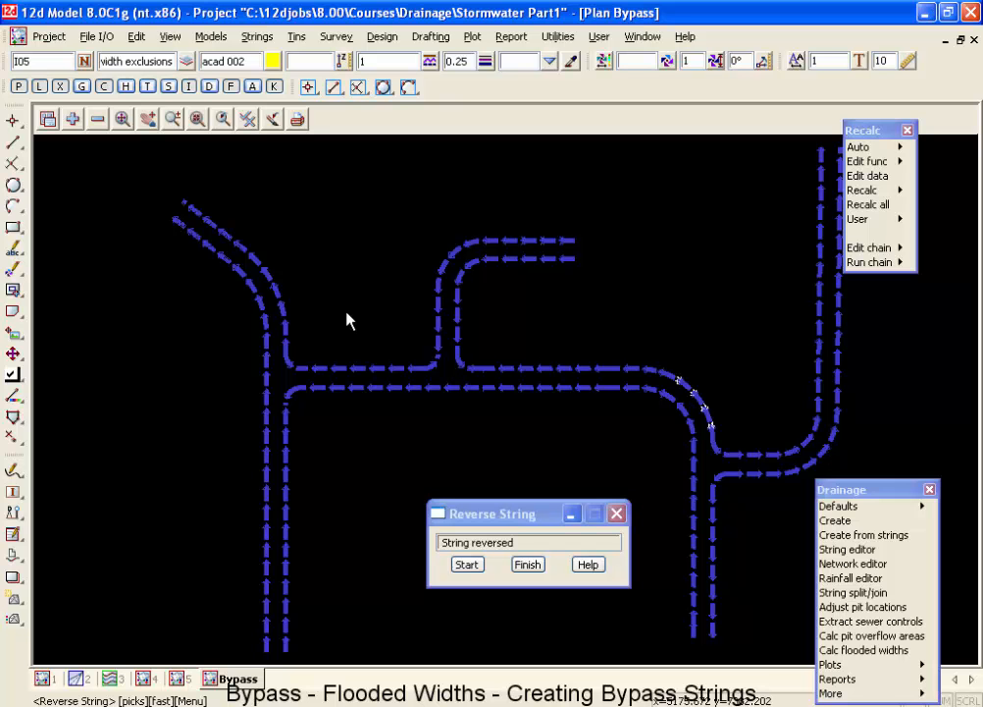
click(284, 311)
middle_click(281, 316)
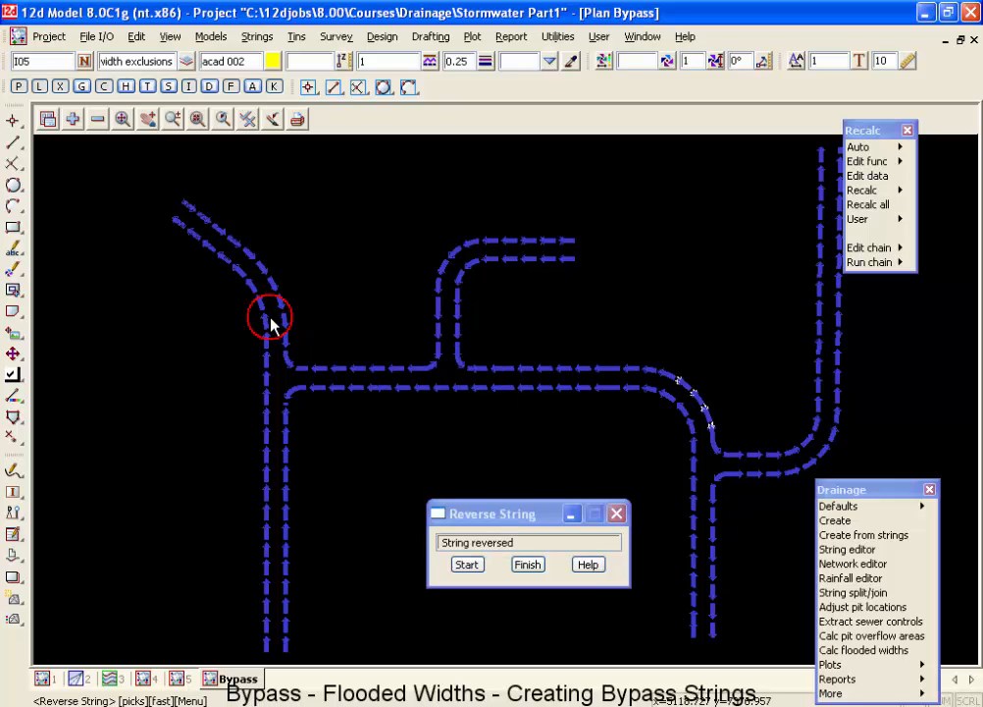
click(268, 324)
middle_click(267, 324)
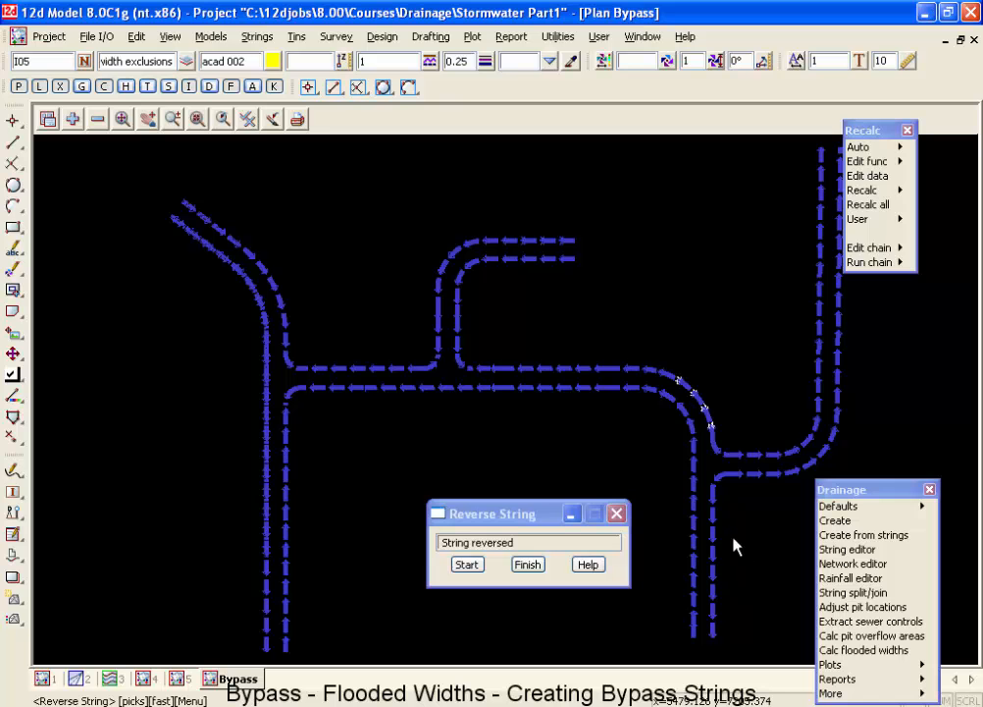
Reverse the southern bypass string of the central road and reverse it back to its previous direction.
click(694, 530)
middle_click(694, 531)
scroll(693, 531, down, 1)
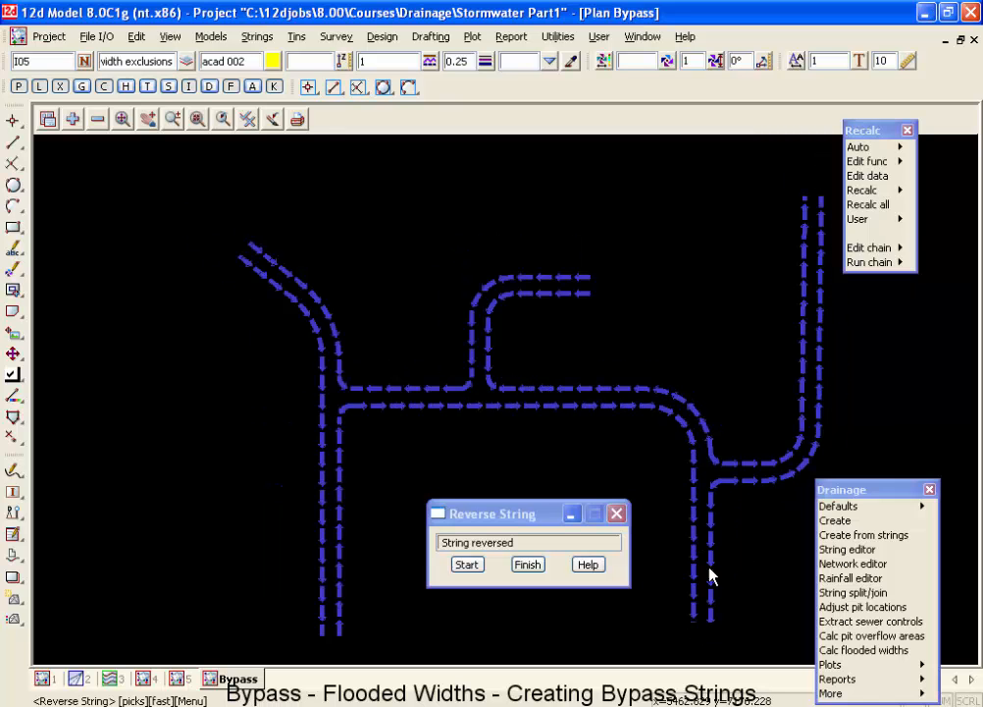
click(512, 407)
middle_click(512, 410)
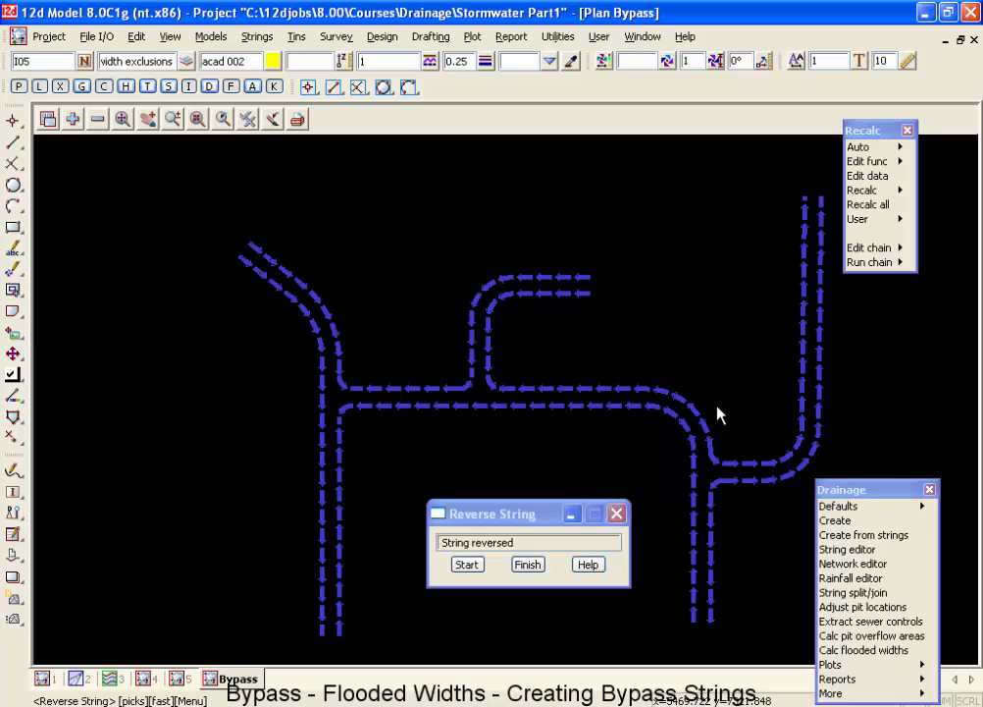
Examine the gap between the two northern bypass strings at the side-road junction and finish reversing strings.
scroll(687, 432, up, 2)
scroll(682, 426, up, 1)
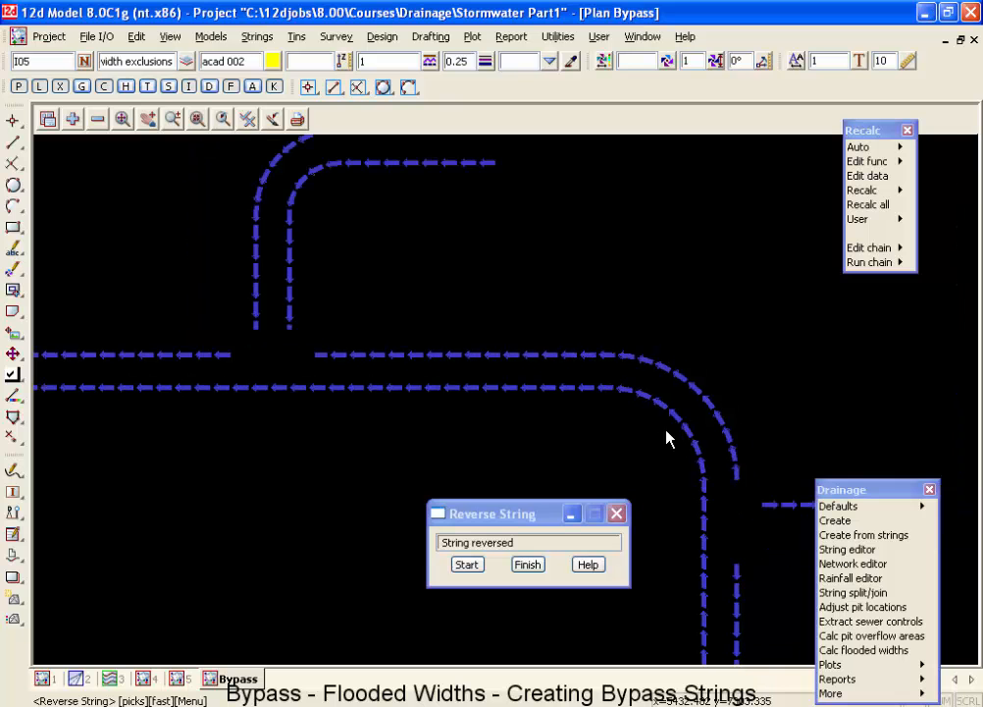
click(589, 355)
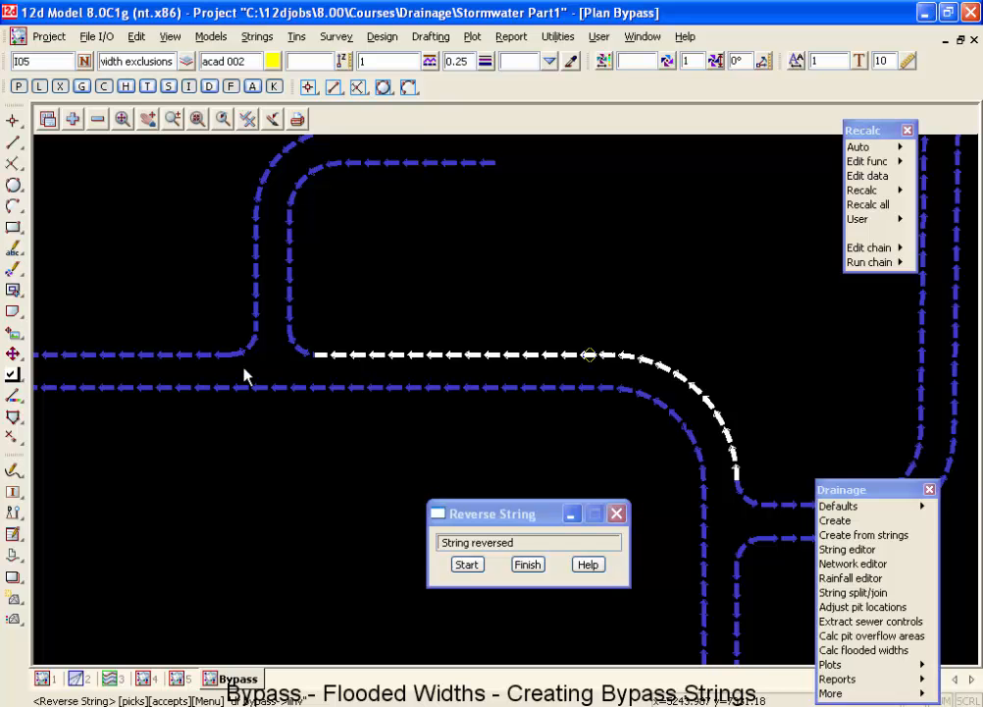
click(196, 360)
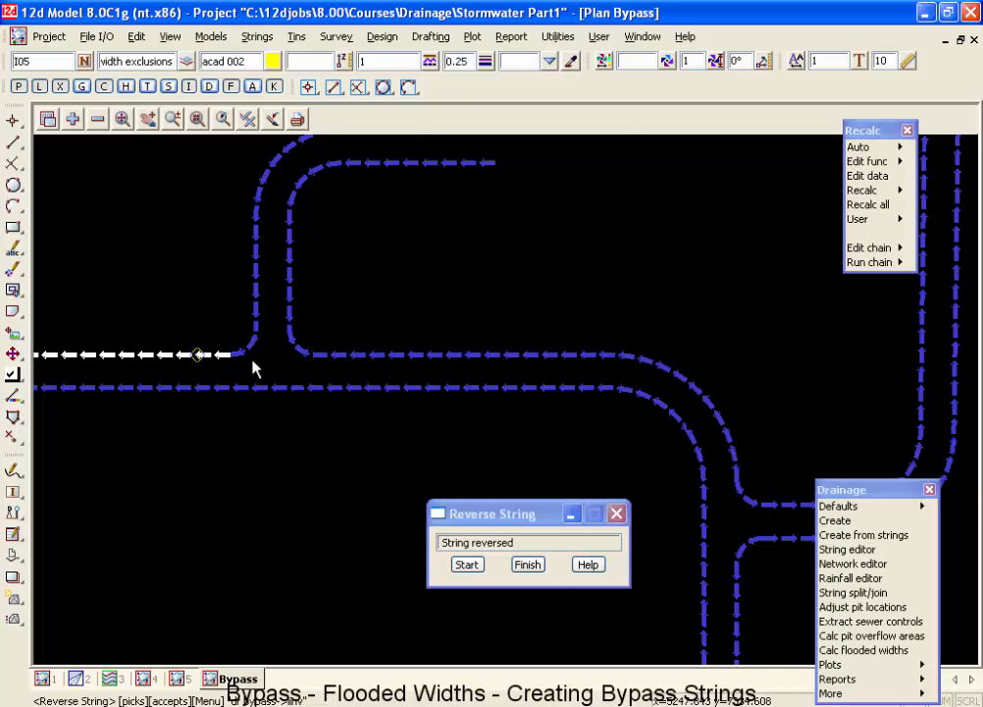
click(324, 493)
click(527, 565)
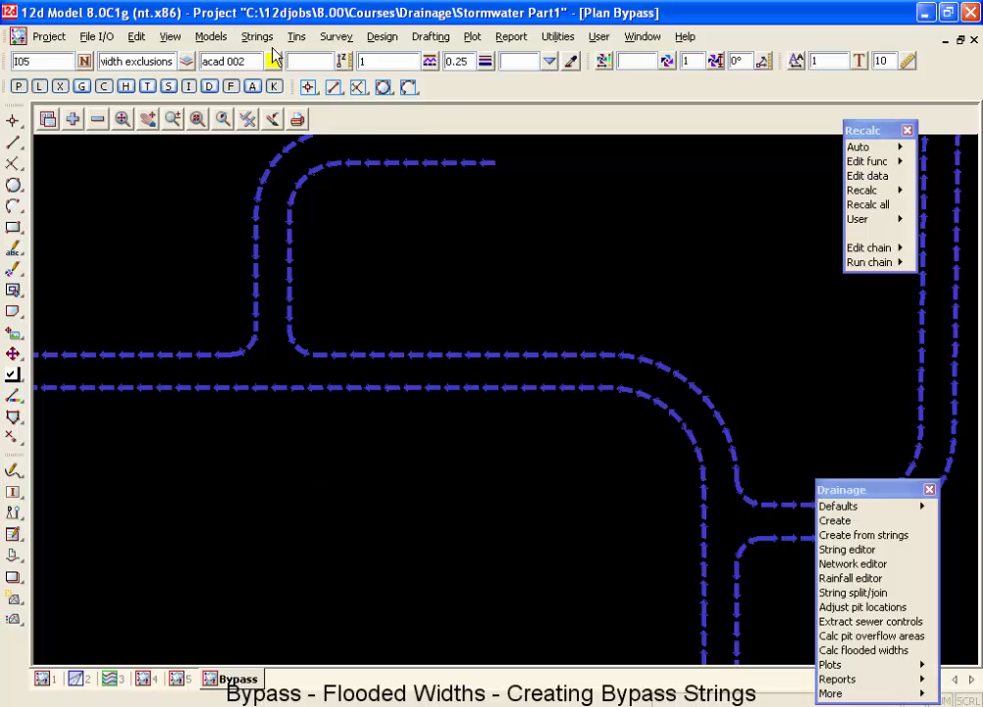
Join the central road's northern bypass string east of the side-road junction to the one west of it with Join Strings.
click(257, 36)
click(311, 175)
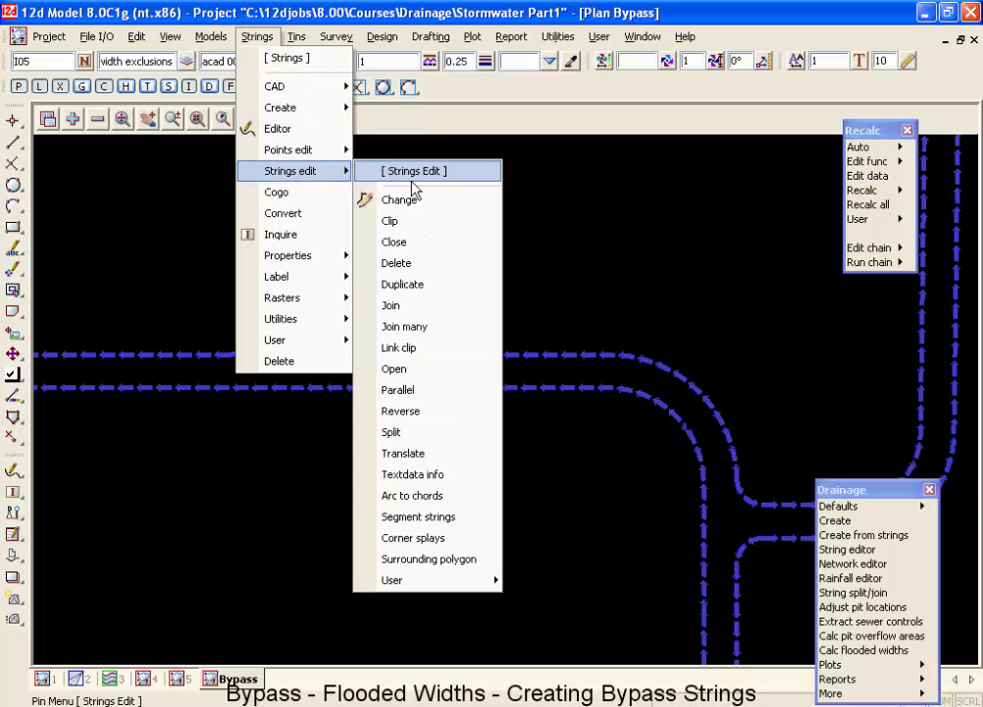
click(411, 305)
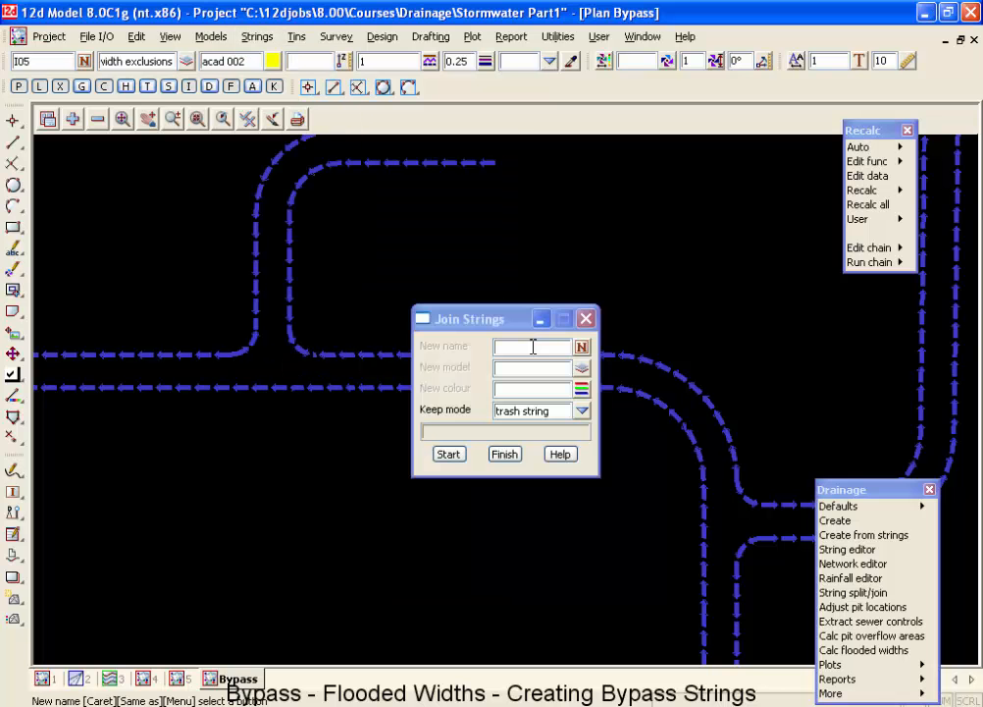
drag(522, 318, 513, 479)
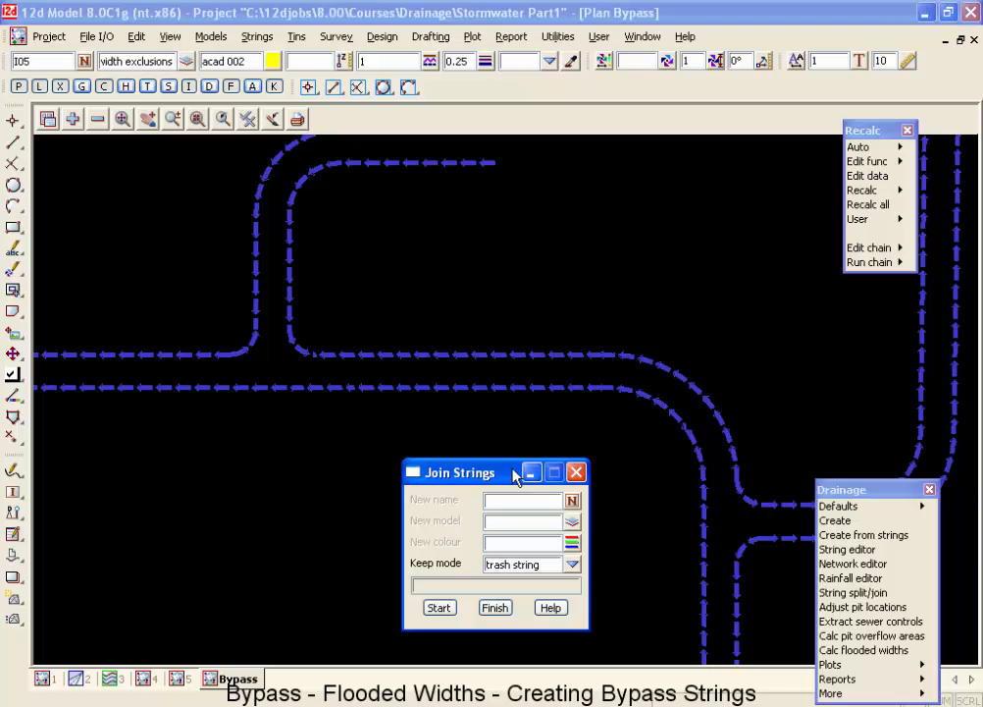
click(522, 355)
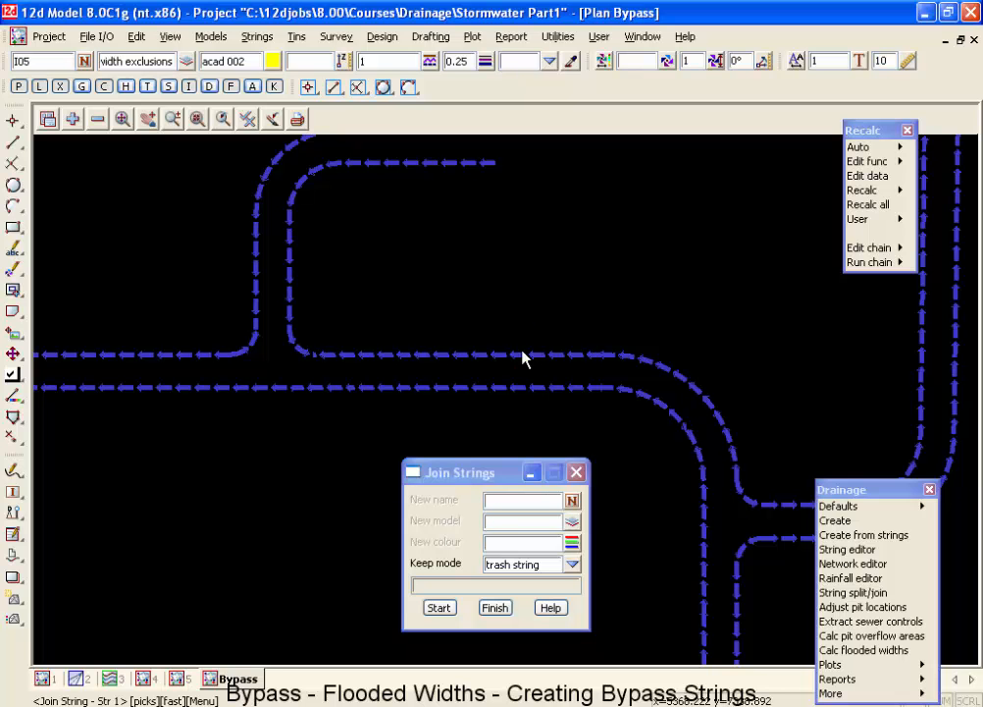
click(460, 355)
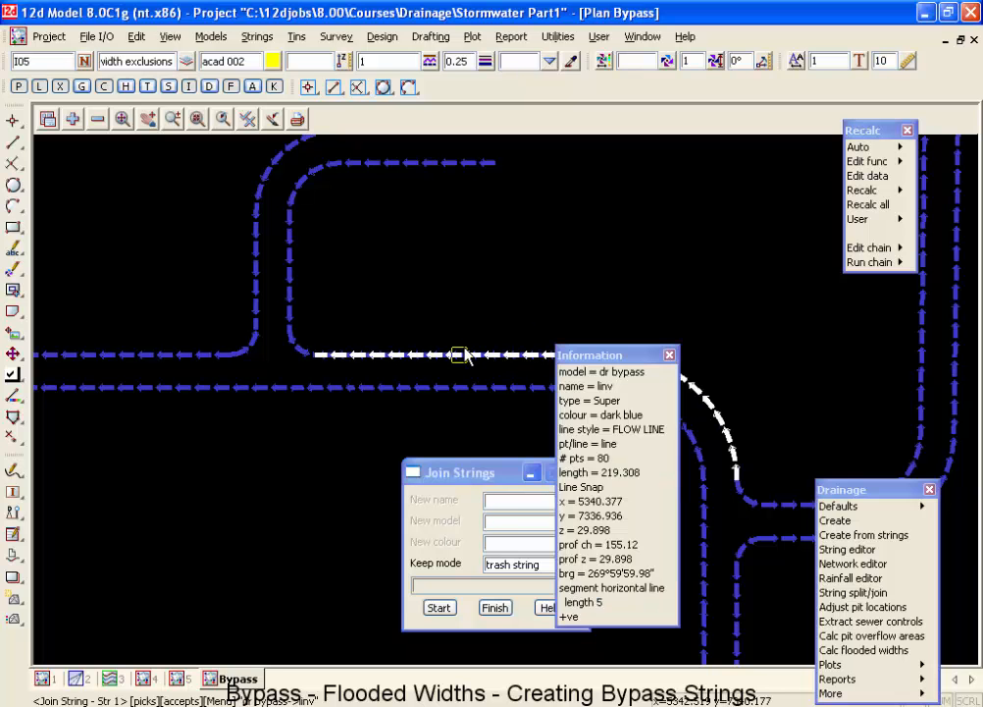
middle_click(467, 355)
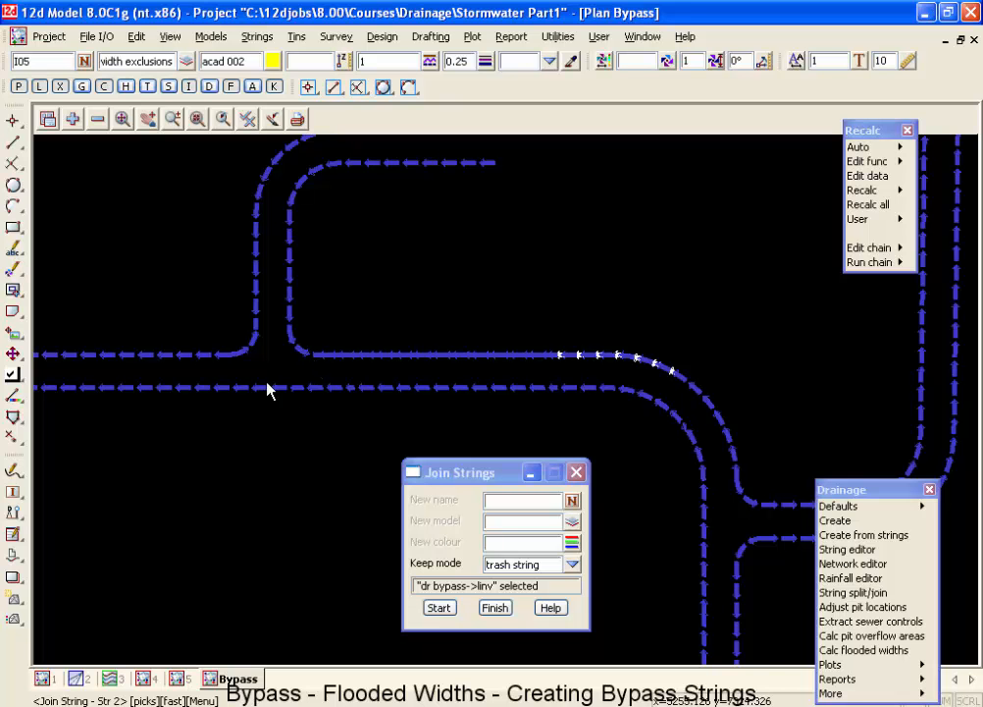
click(188, 355)
click(128, 356)
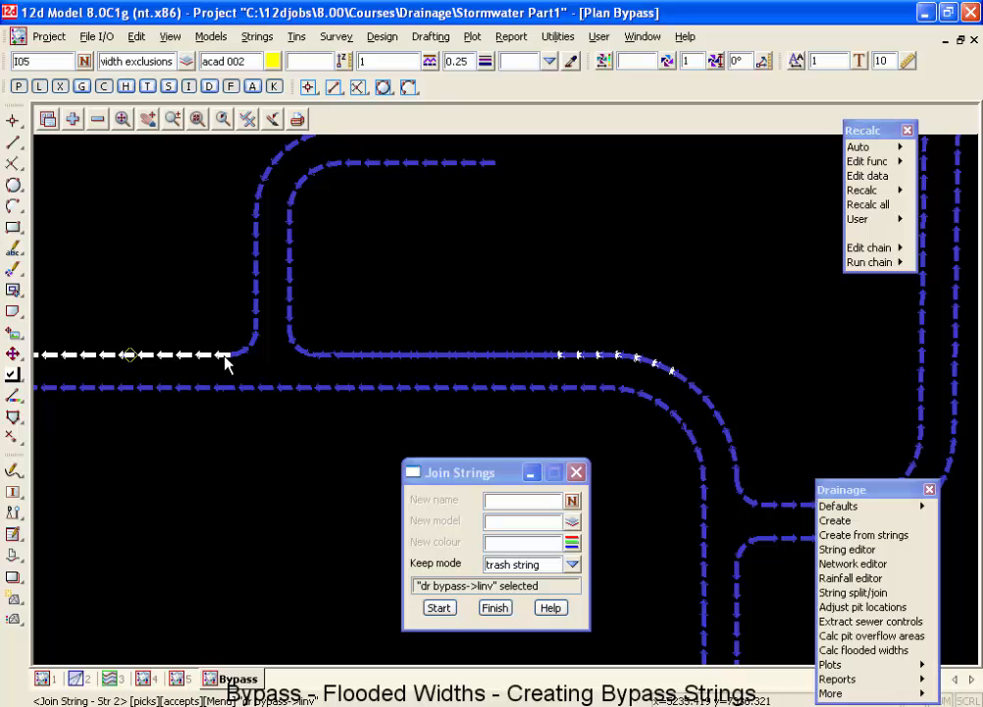
middle_click(167, 338)
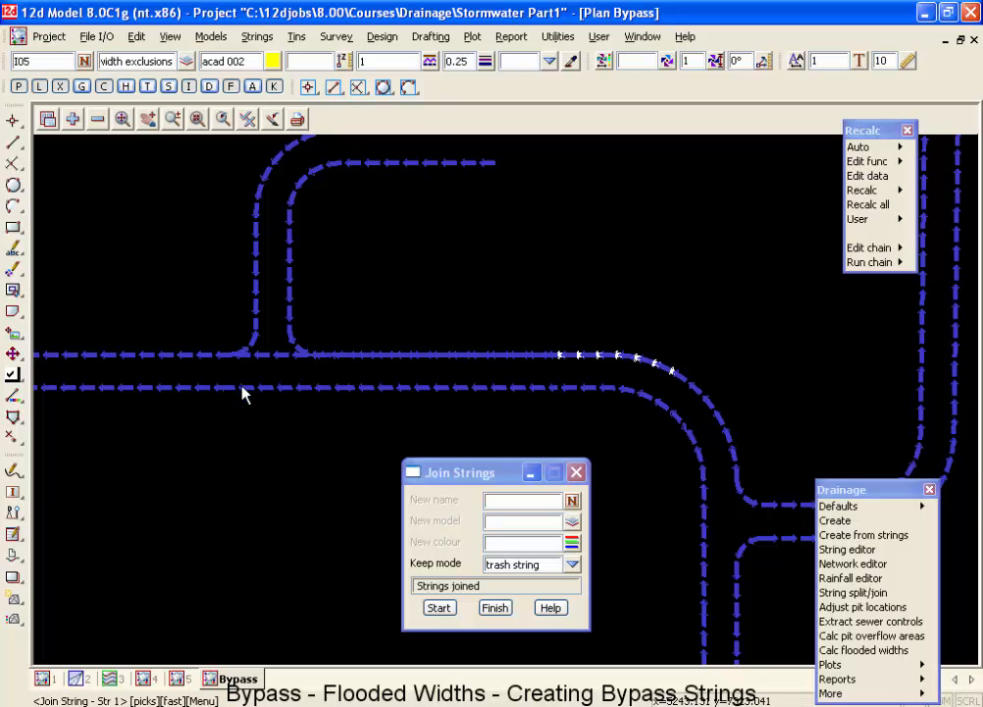
Check the joined northern bypass string and the southern string at the side-road junction, and finish Join Strings.
click(278, 357)
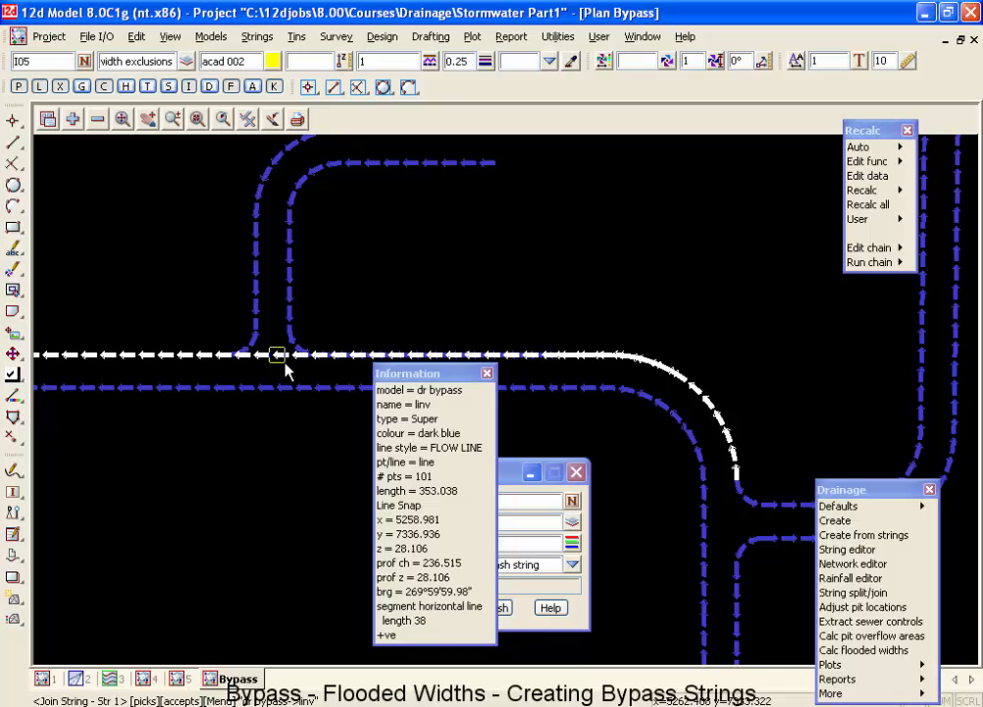
middle_click(284, 364)
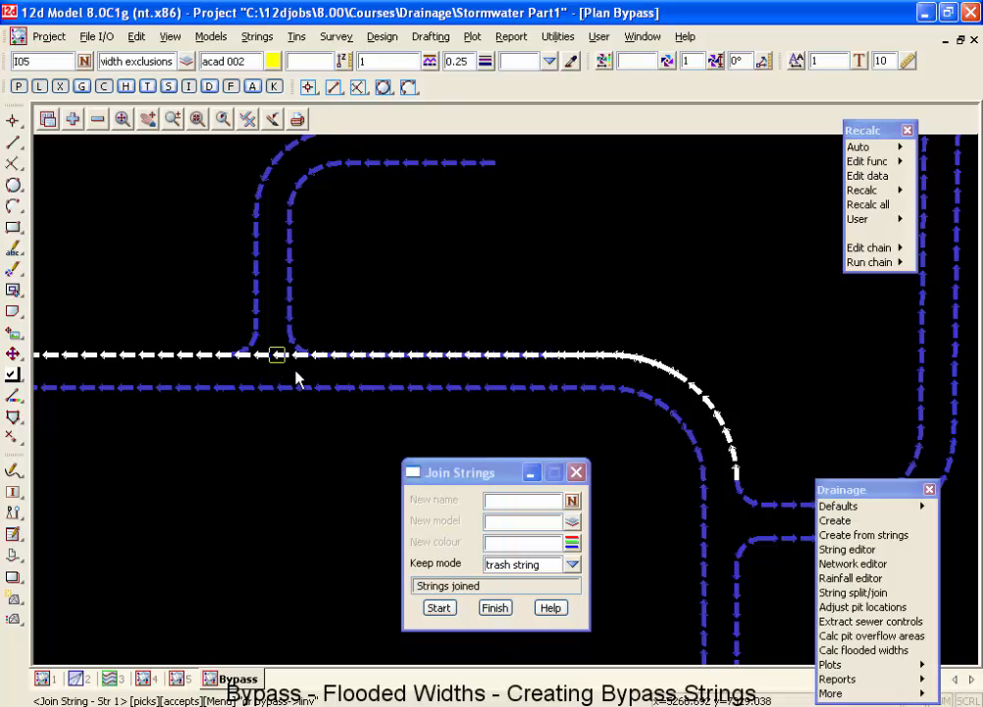
click(292, 386)
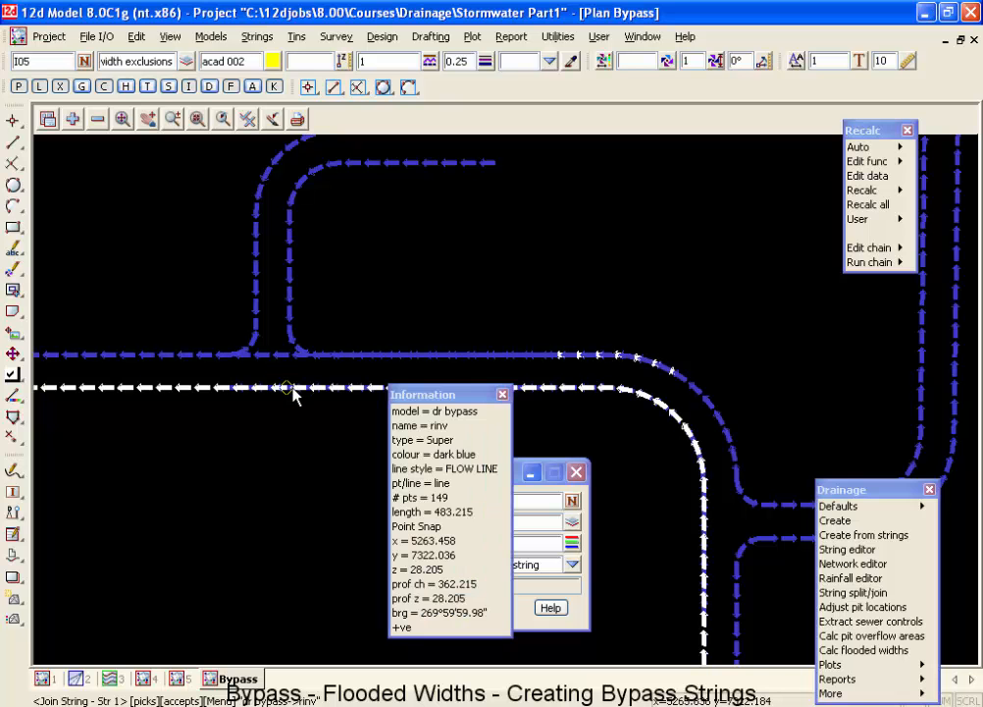
middle_click(317, 336)
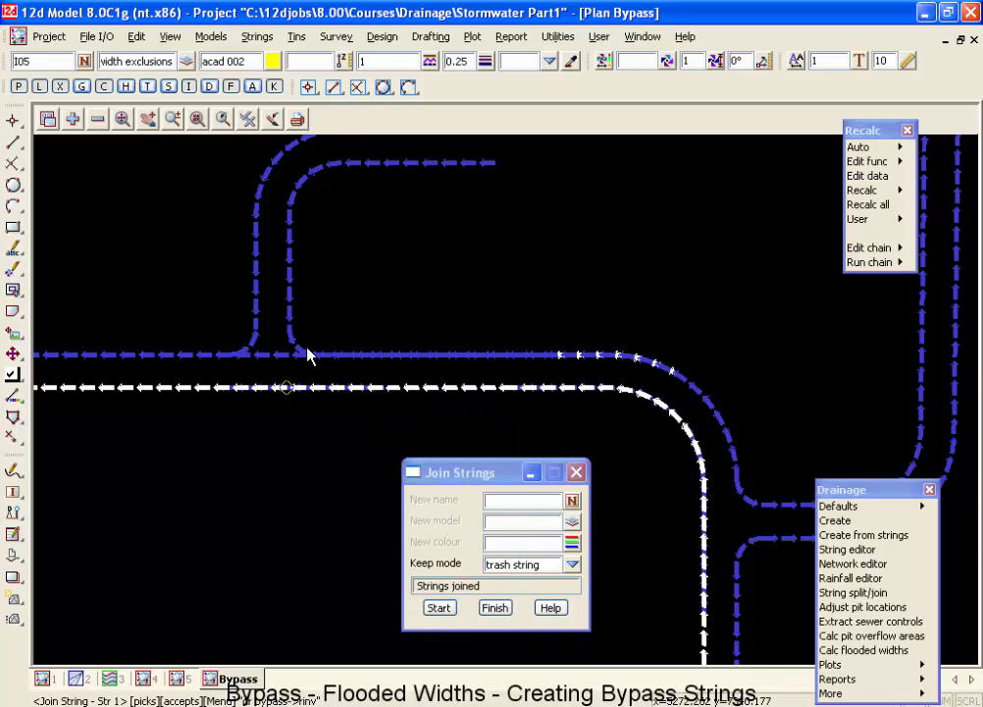
scroll(308, 356, up, 5)
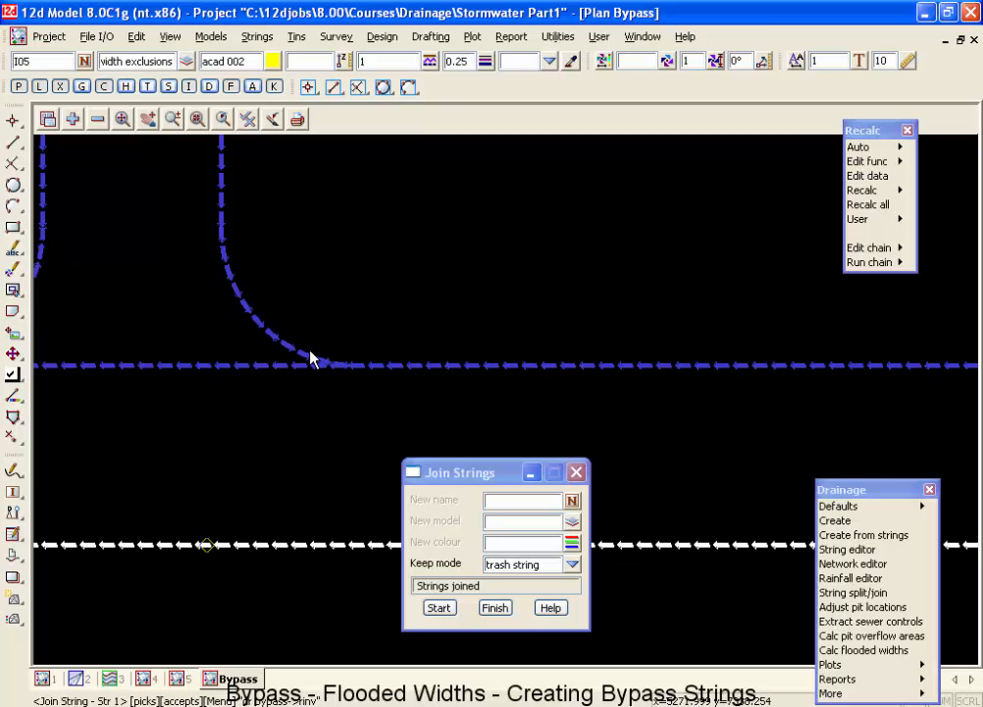
click(495, 607)
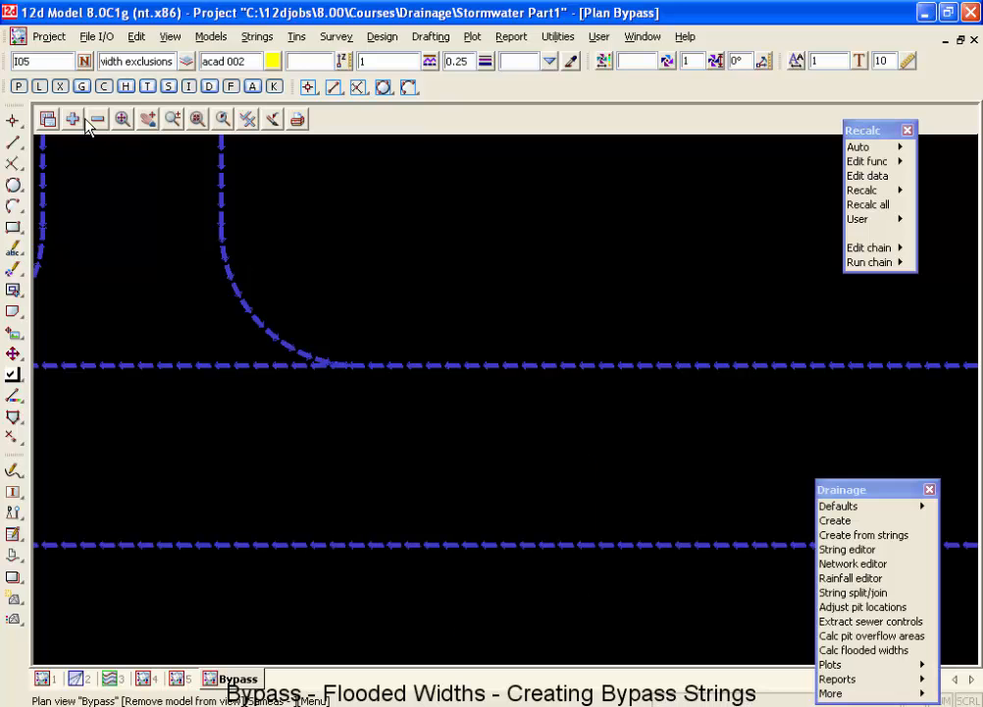
Add the model drainage 12d to the Bypass view and check where pit I06 sits against the joined bypass string.
click(72, 118)
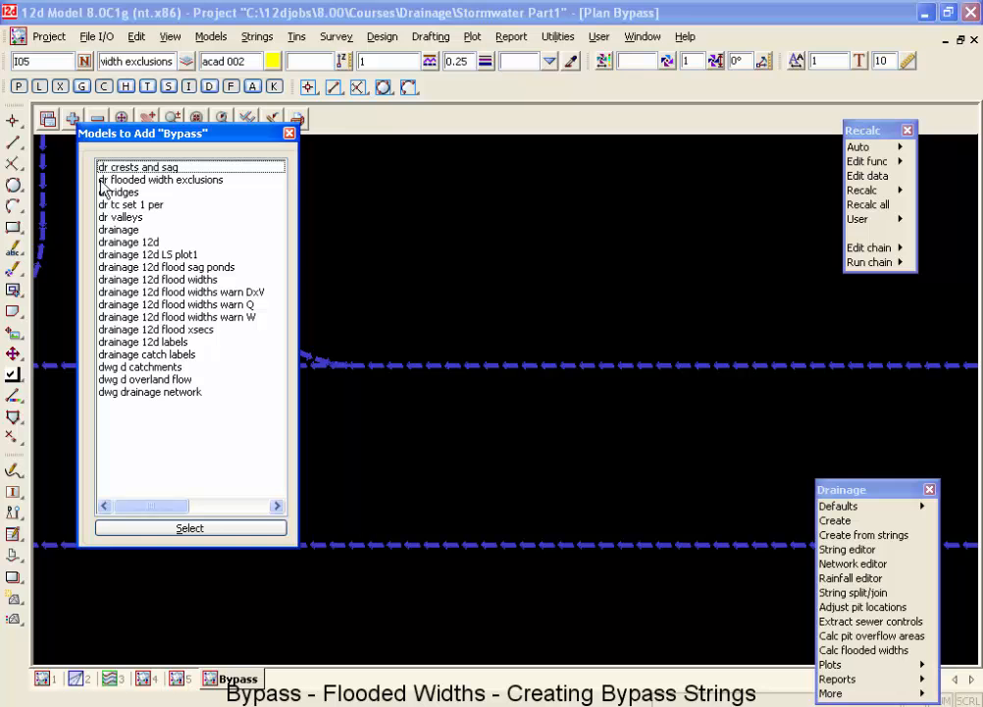
double_click(113, 242)
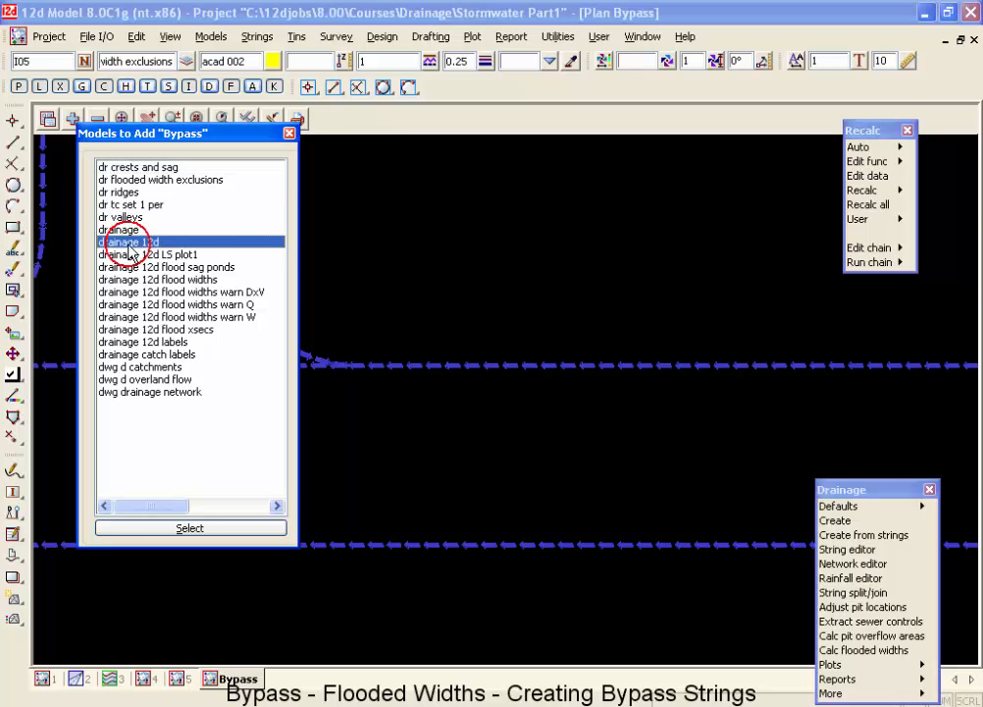
scroll(304, 363, up, 4)
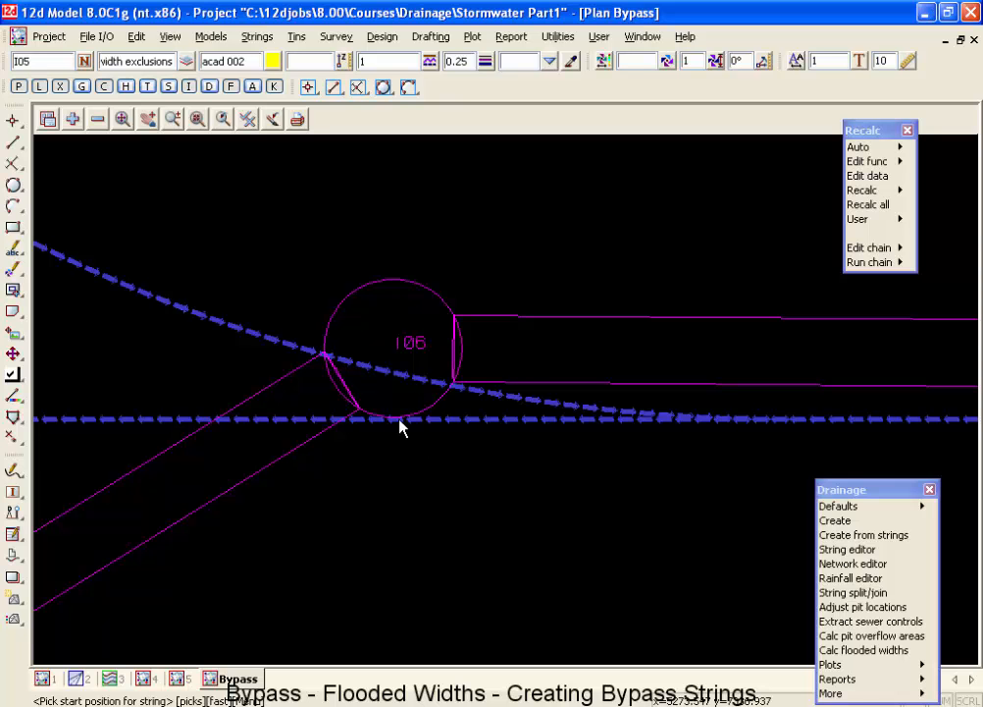
scroll(400, 426, up, 1)
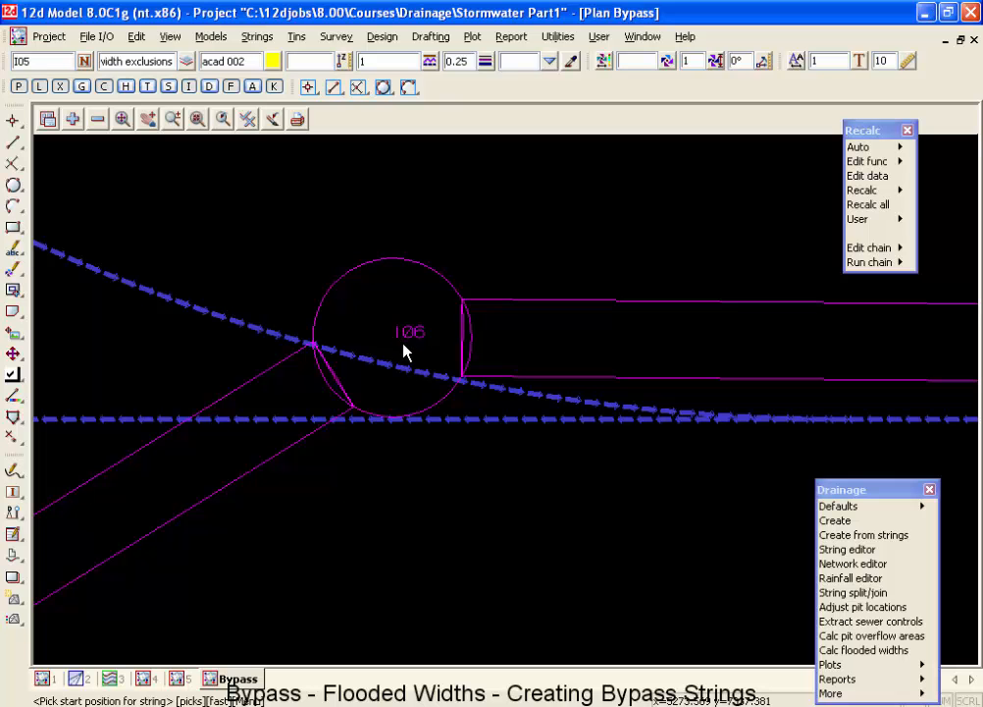
scroll(405, 351, down, 5)
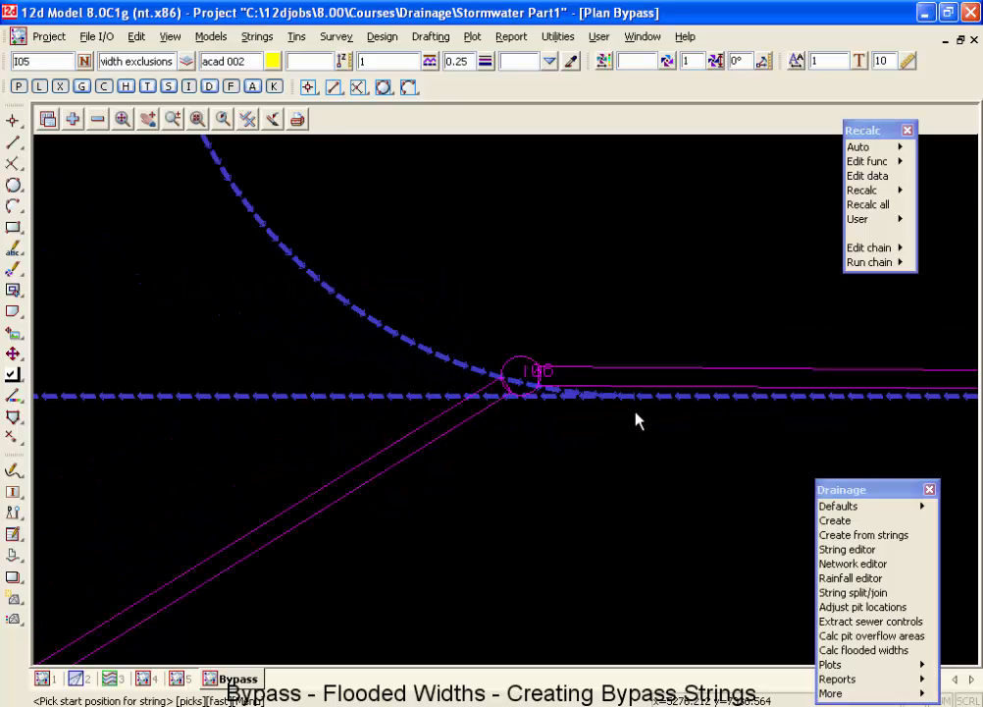
scroll(636, 420, down, 4)
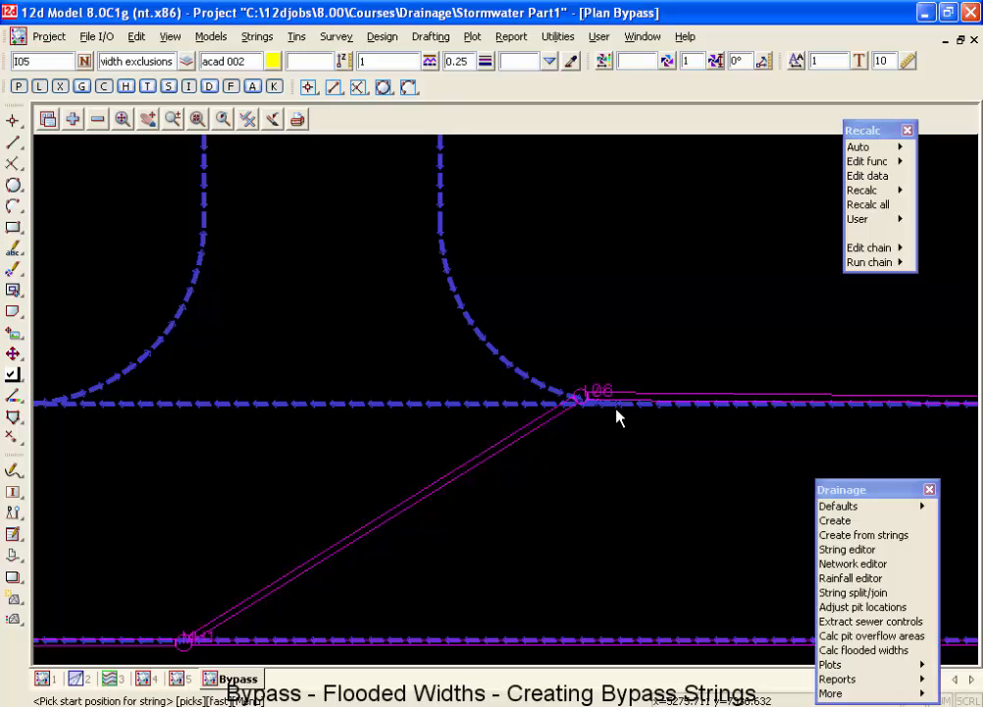
scroll(617, 417, down, 1)
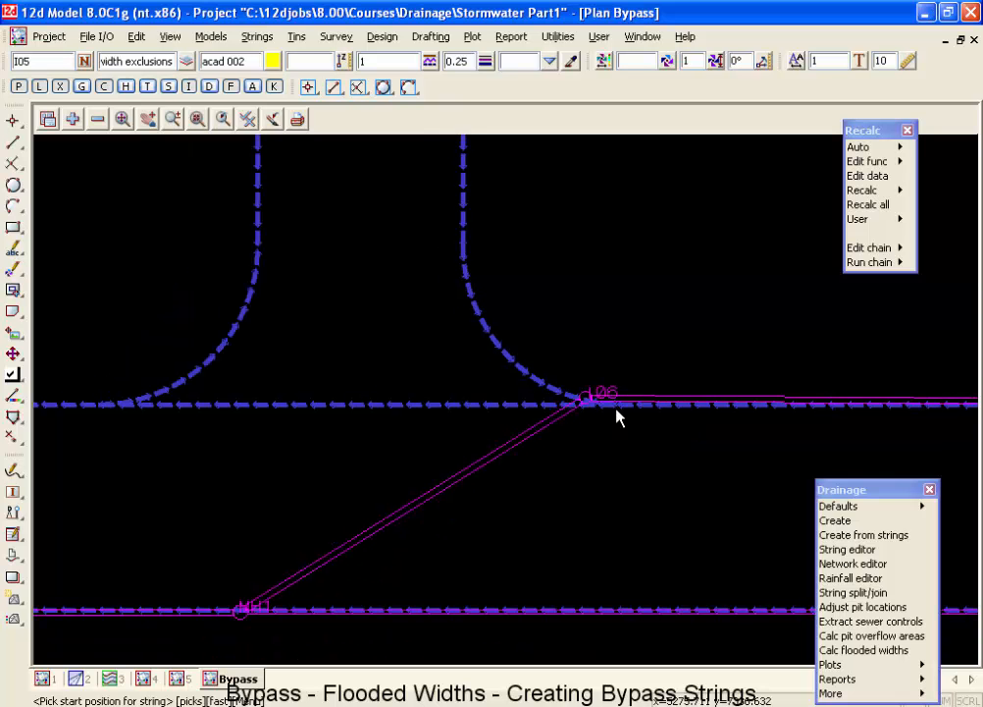
Load the drainage 12d network into the Drainage Network Editor from manhole MH1 and show its global utility models settings.
click(834, 566)
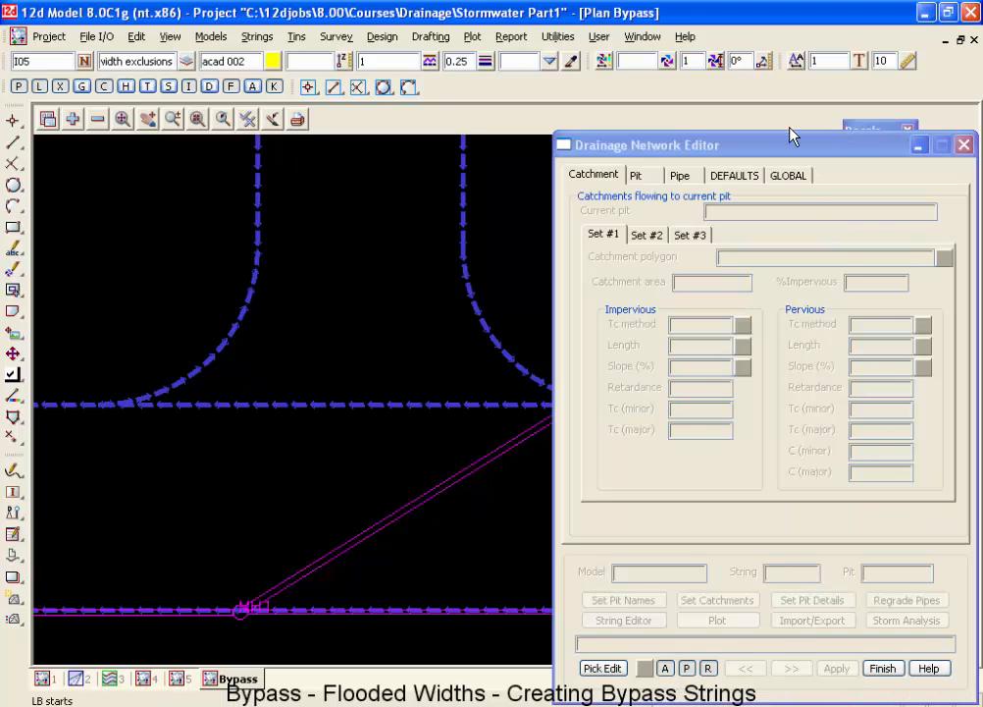
drag(791, 144, 586, 65)
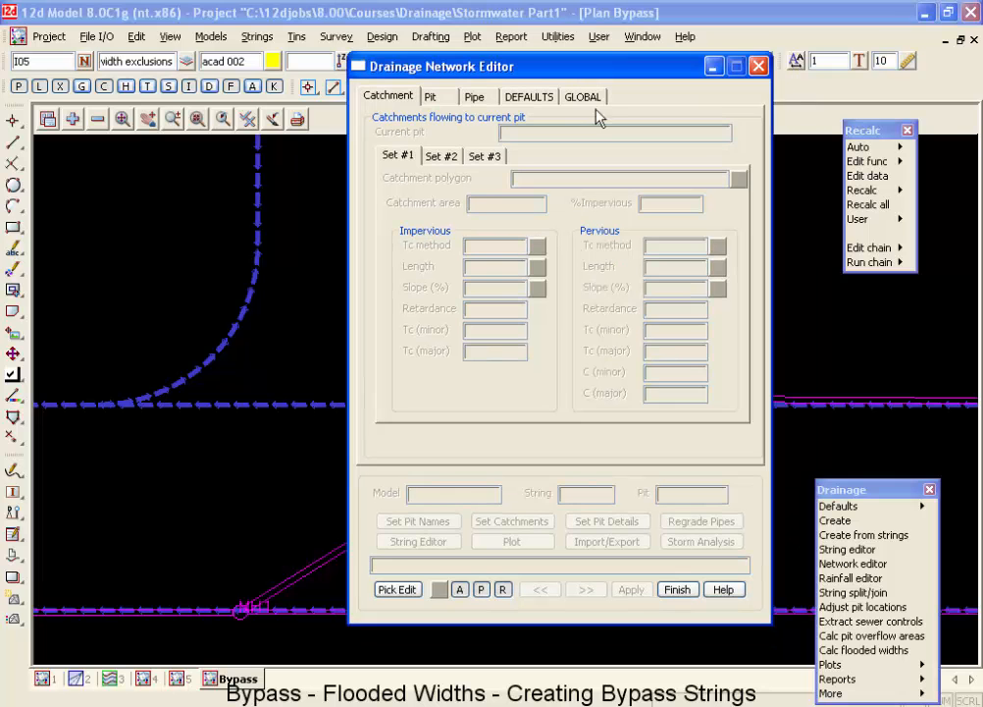
click(236, 614)
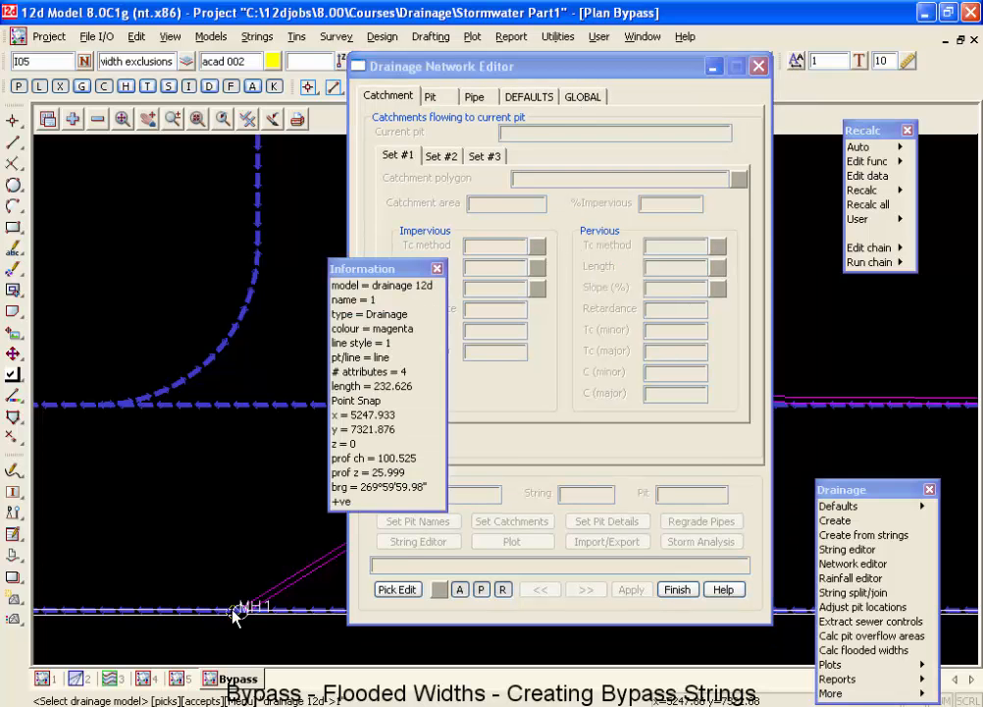
middle_click(237, 615)
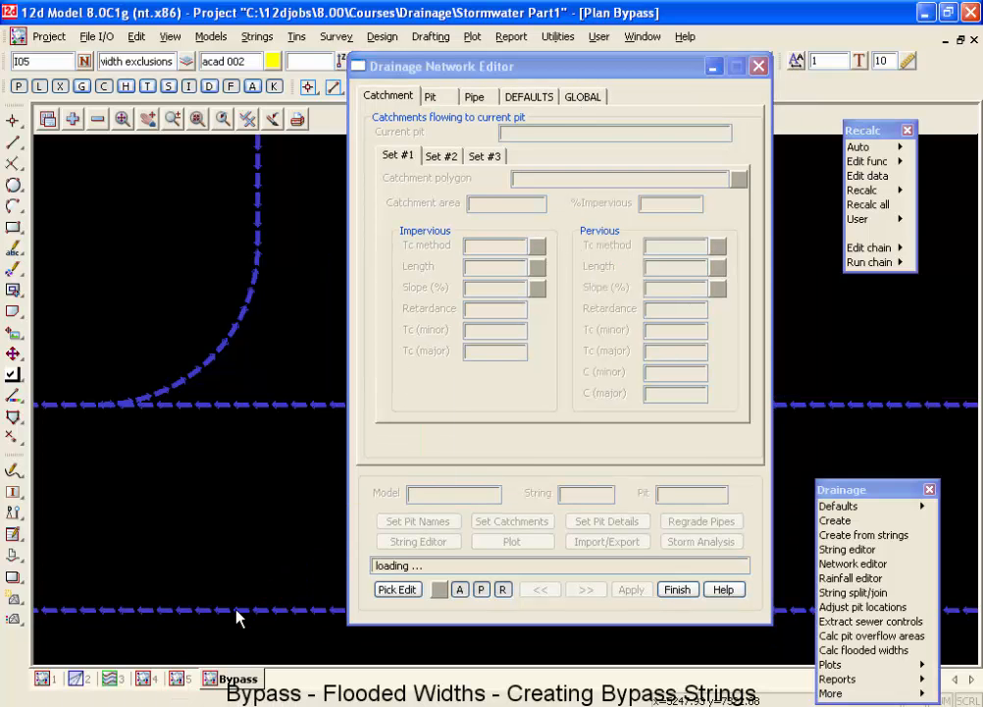
click(589, 98)
click(444, 135)
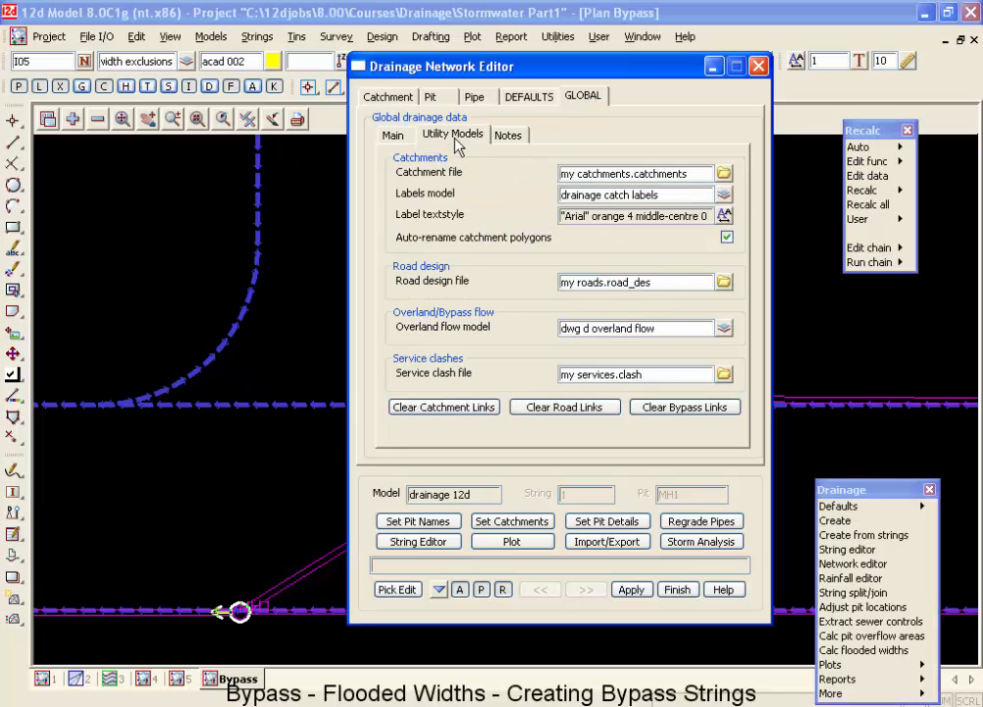
Set the global overland flow model to dr bypass and run Set Pit Details for the drainage 12d network.
double_click(682, 331)
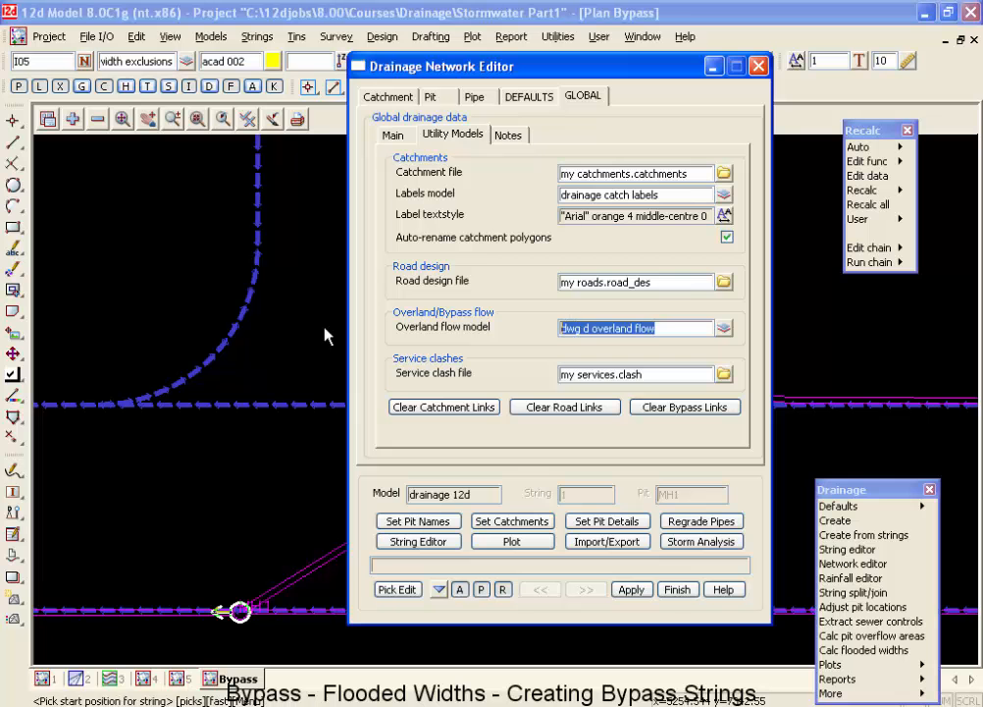
text(dr)
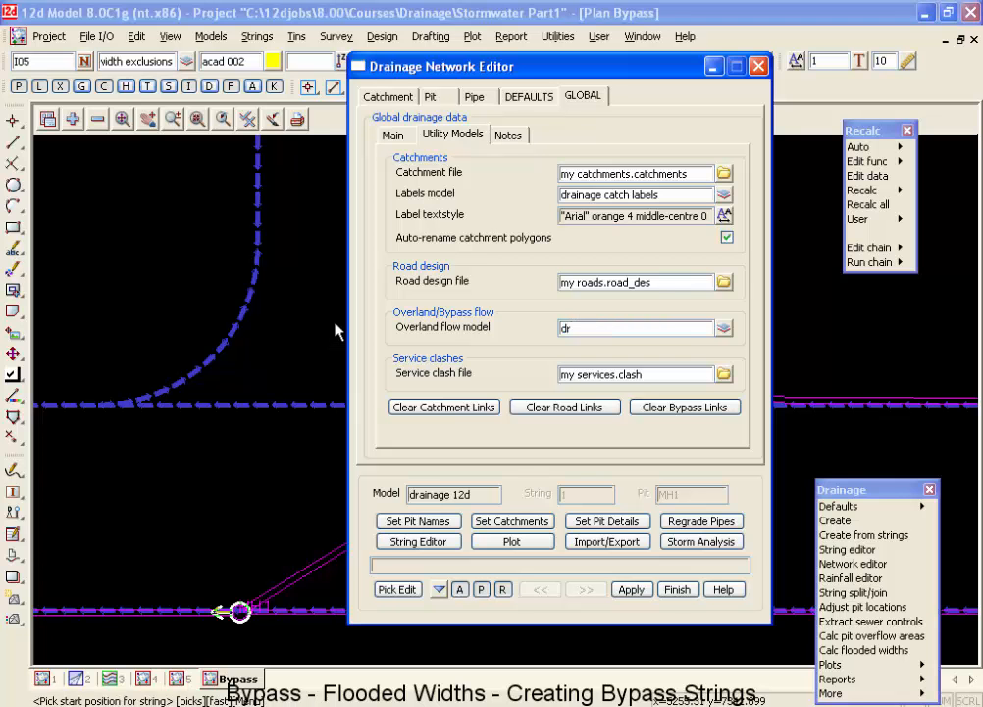
key(Return)
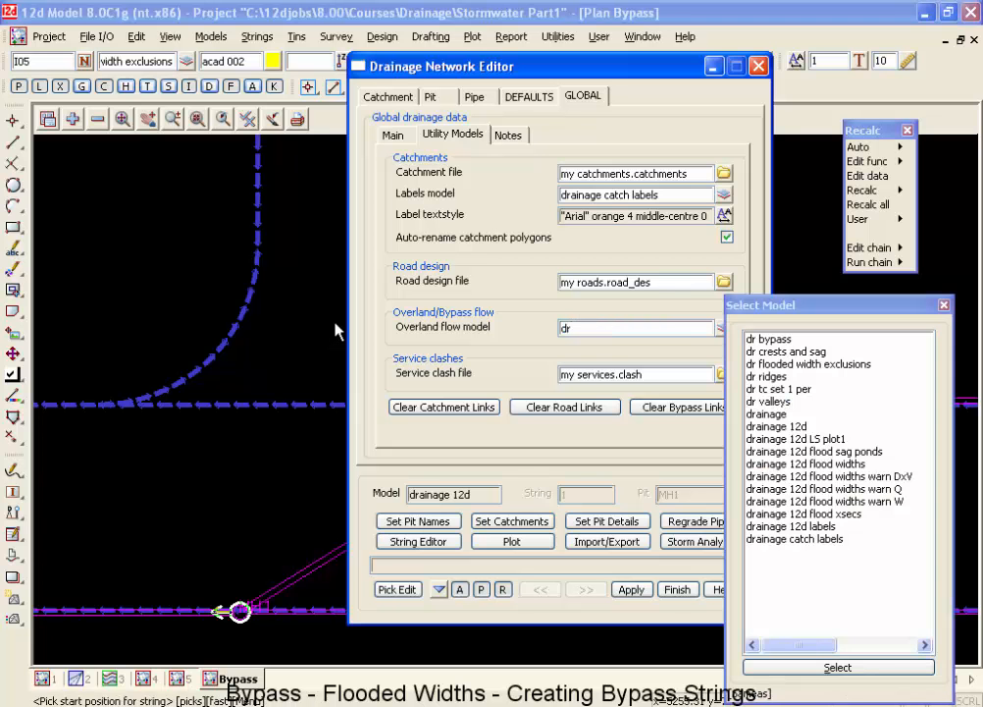
double_click(769, 339)
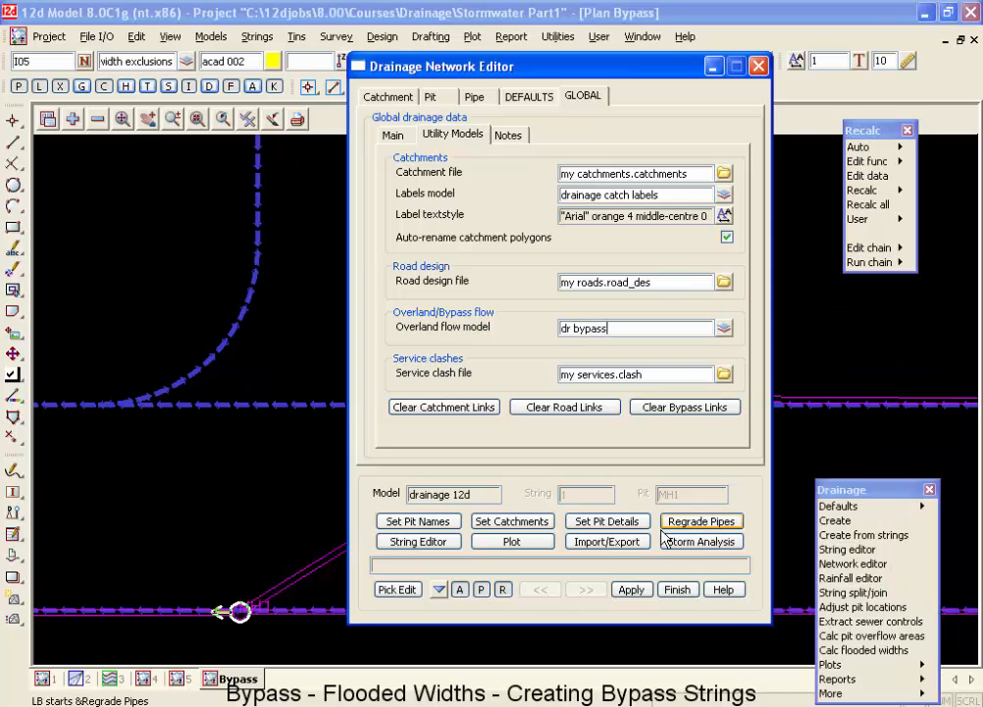
click(619, 521)
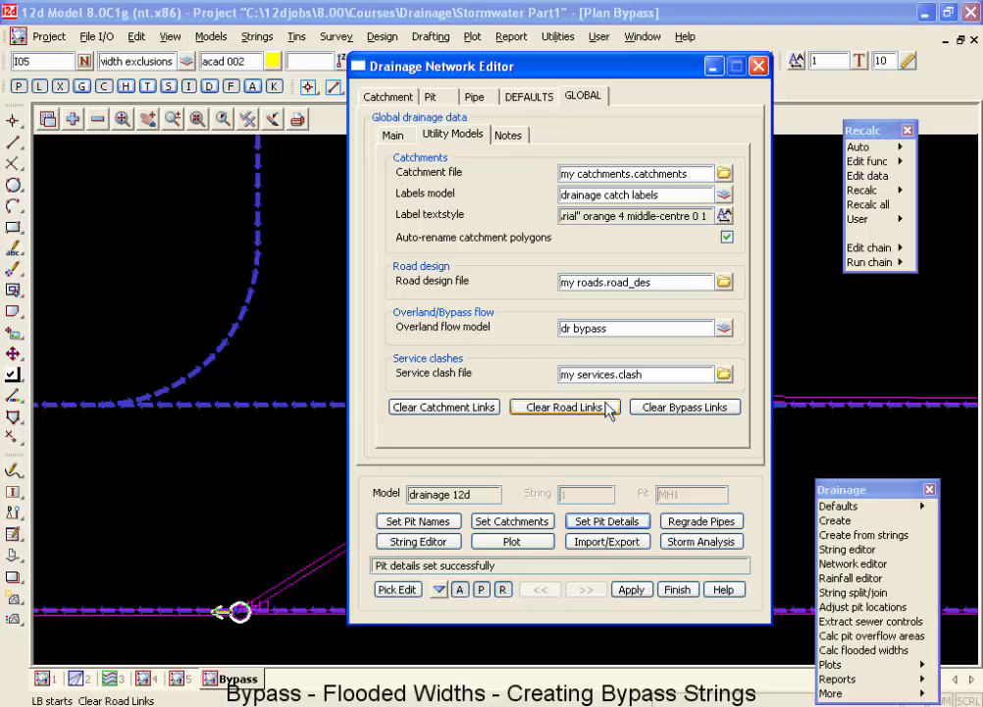
Load pit I06 into the Drainage Network Editor from the plan view and show its bypass settings.
click(438, 97)
drag(501, 67, 928, 98)
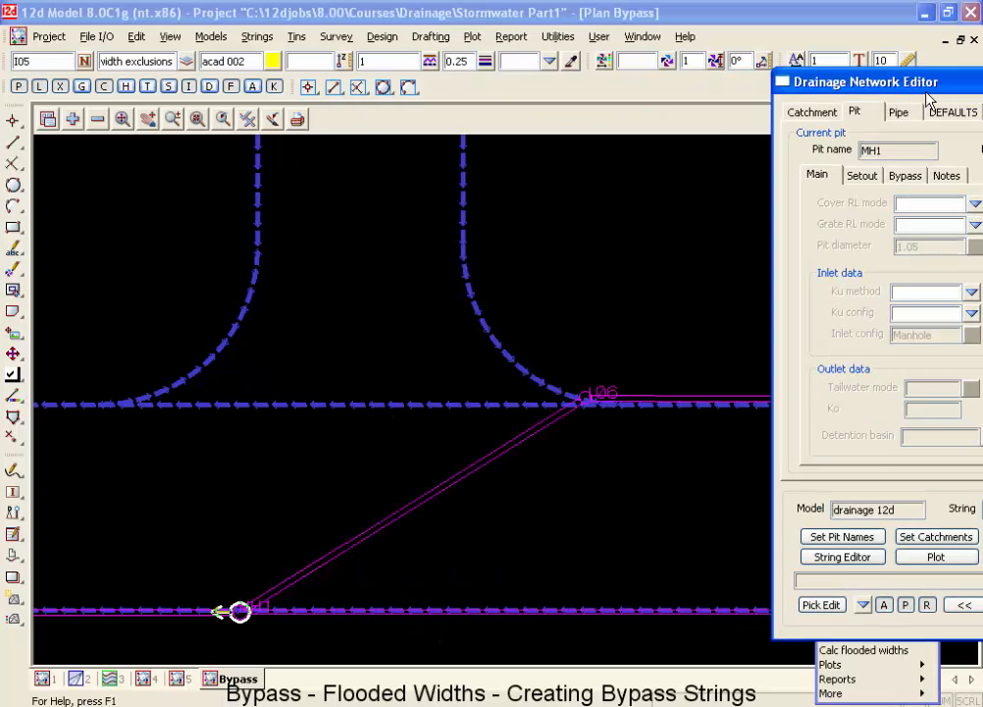
click(821, 604)
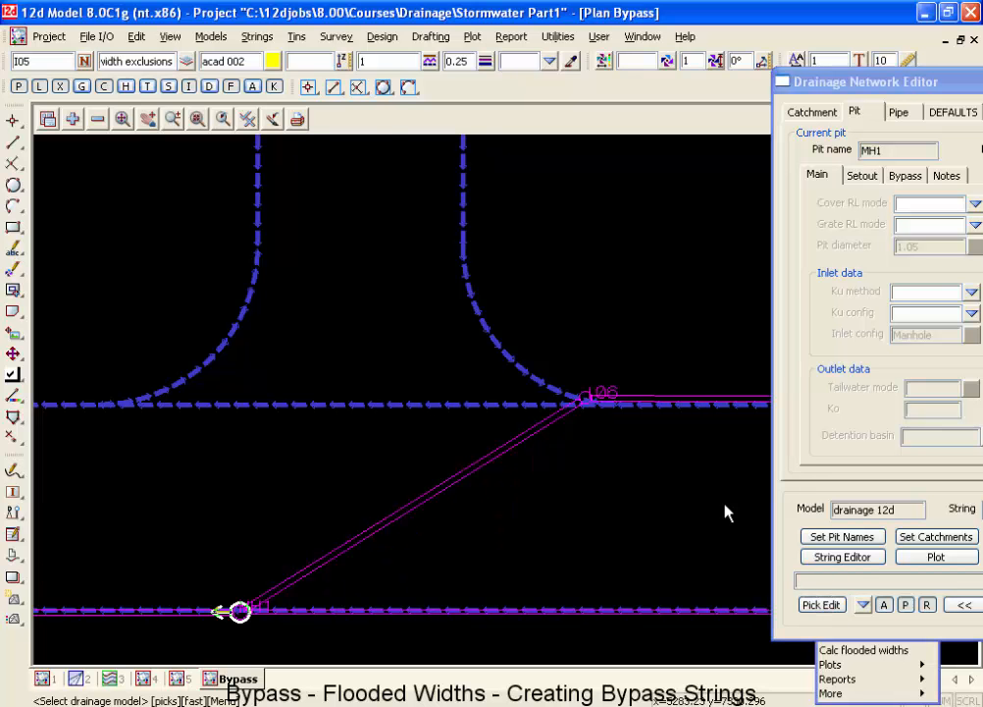
click(587, 399)
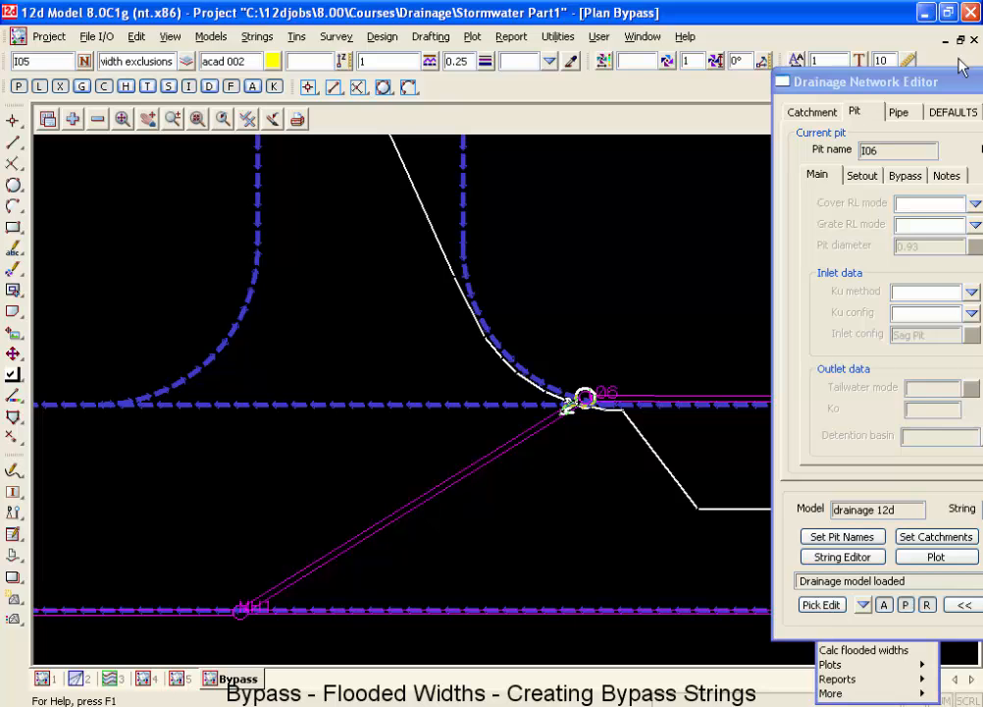
drag(966, 84, 698, 70)
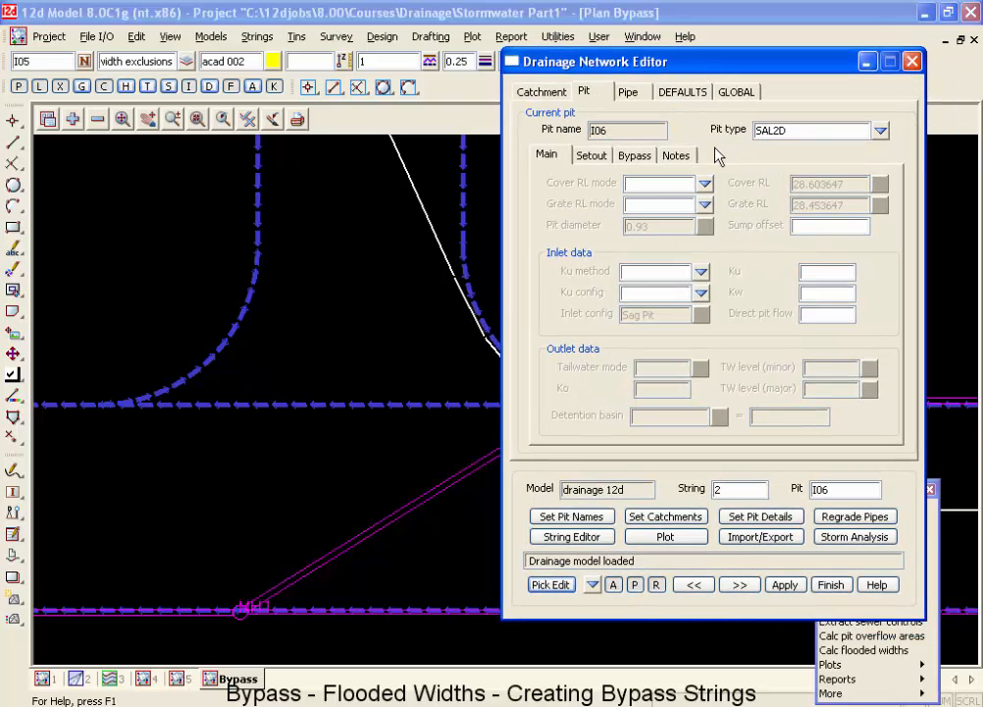
click(642, 171)
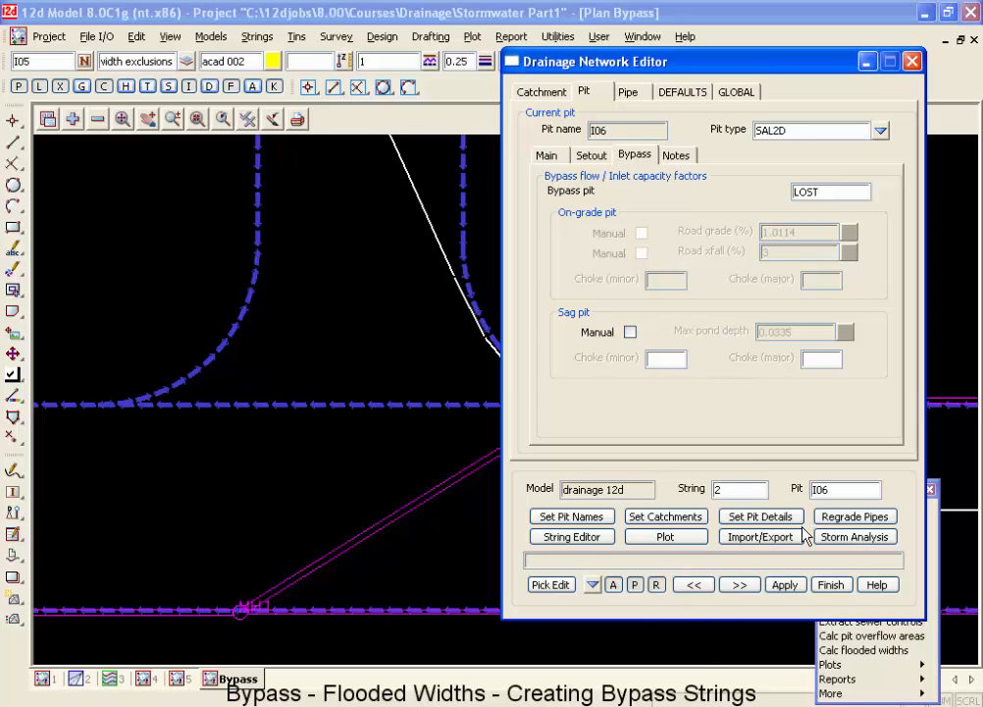
Load pit I05 to check its bypass pit and examine the bypass strings leading to pit I06.
click(592, 583)
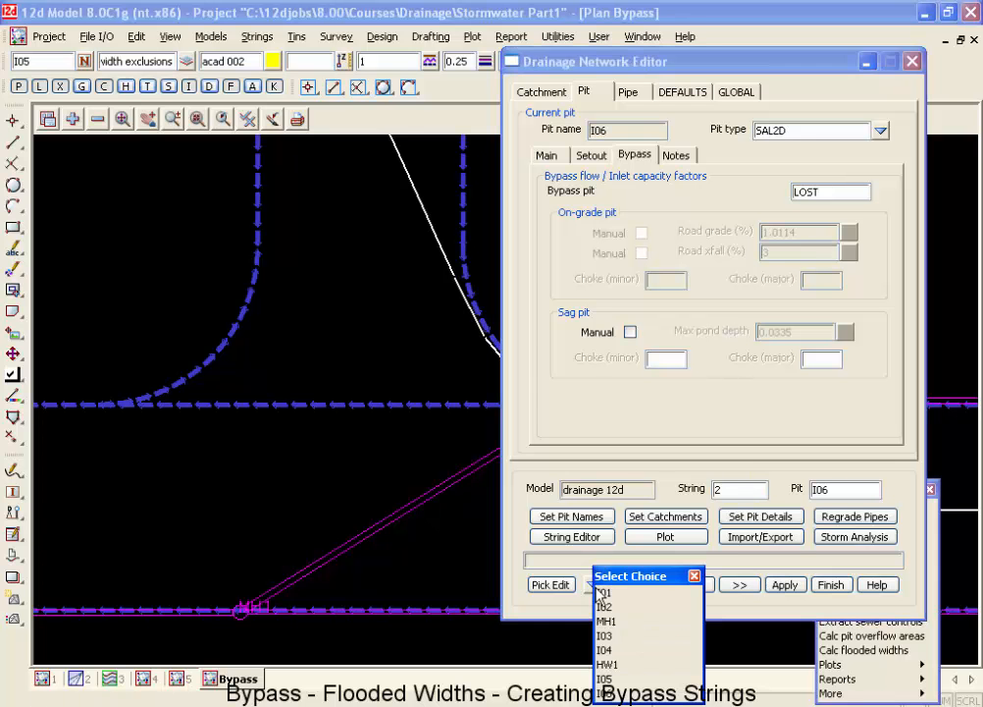
click(612, 678)
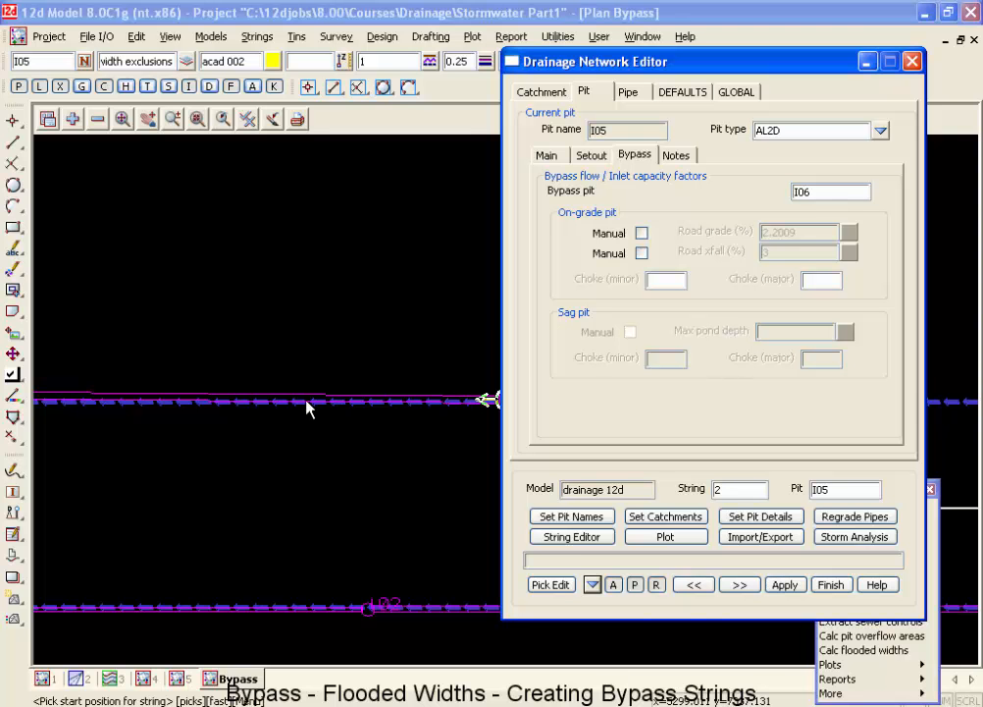
scroll(442, 323, down, 3)
scroll(446, 326, down, 3)
scroll(276, 328, up, 2)
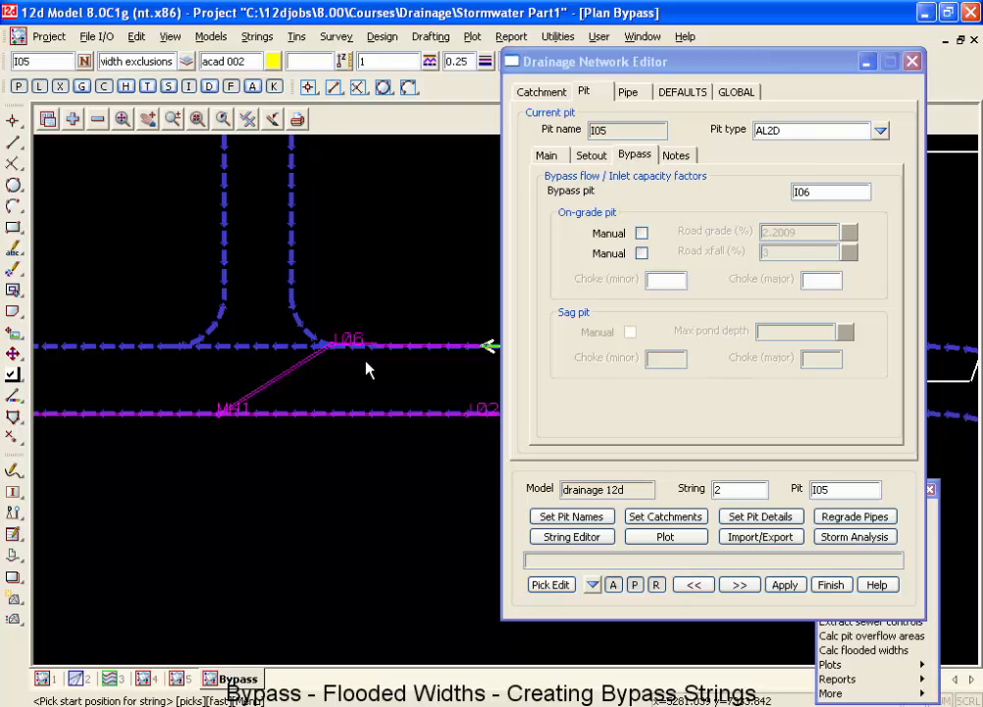
scroll(336, 349, up, 3)
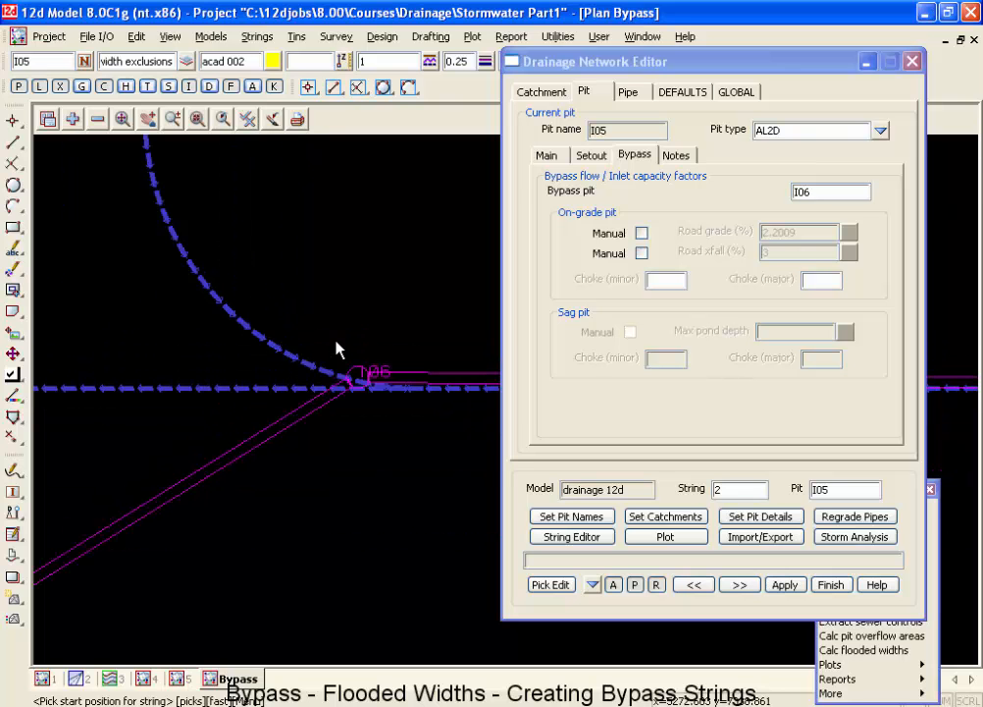
Inquire on the side road's curved bypass string at pit I06 to check where it meets the straight string.
key(F2)
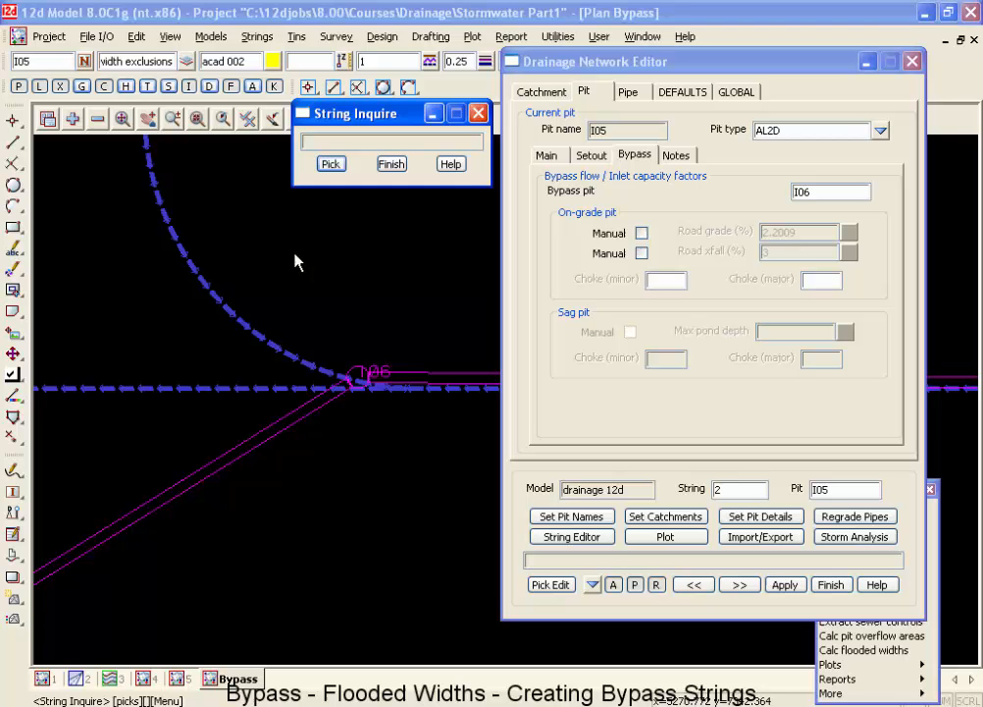
click(276, 346)
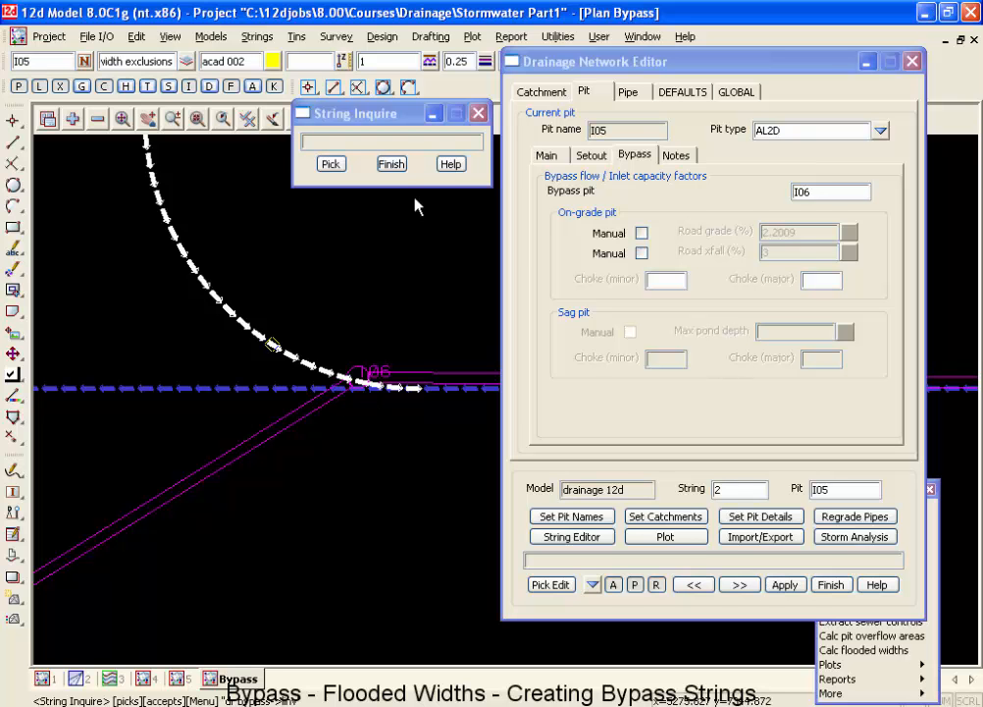
click(392, 164)
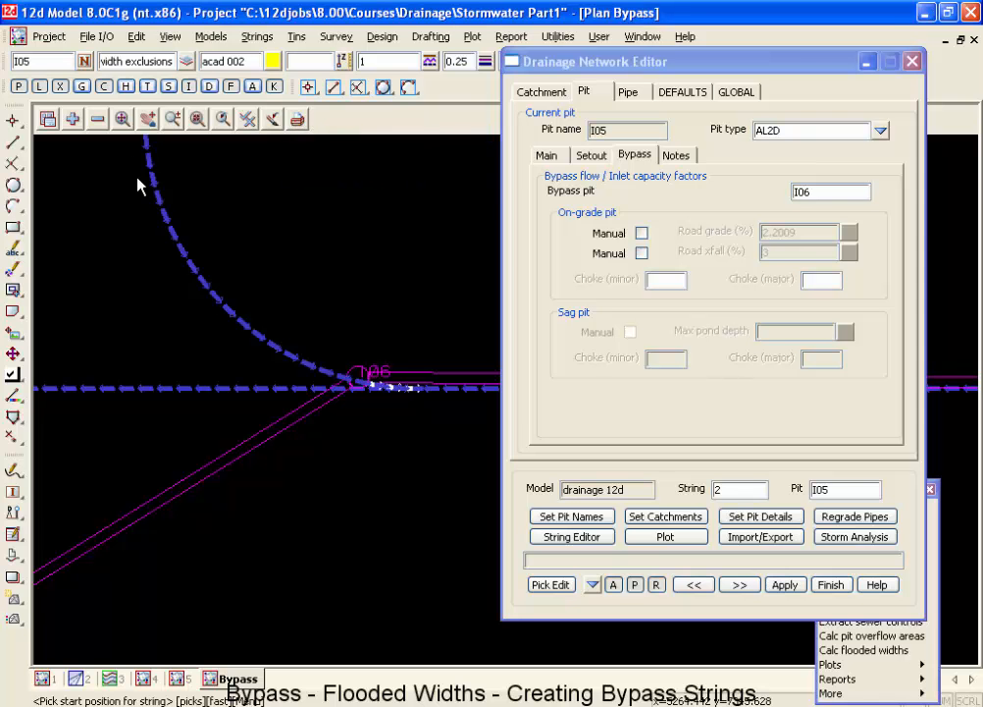
scroll(331, 378, up, 3)
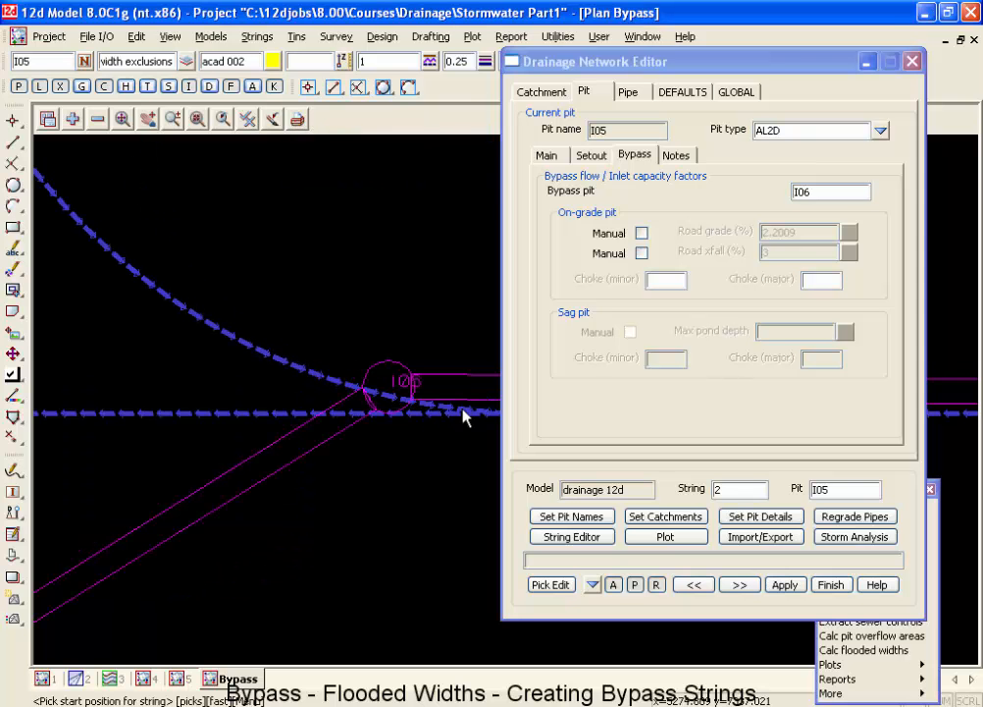
scroll(409, 407, up, 1)
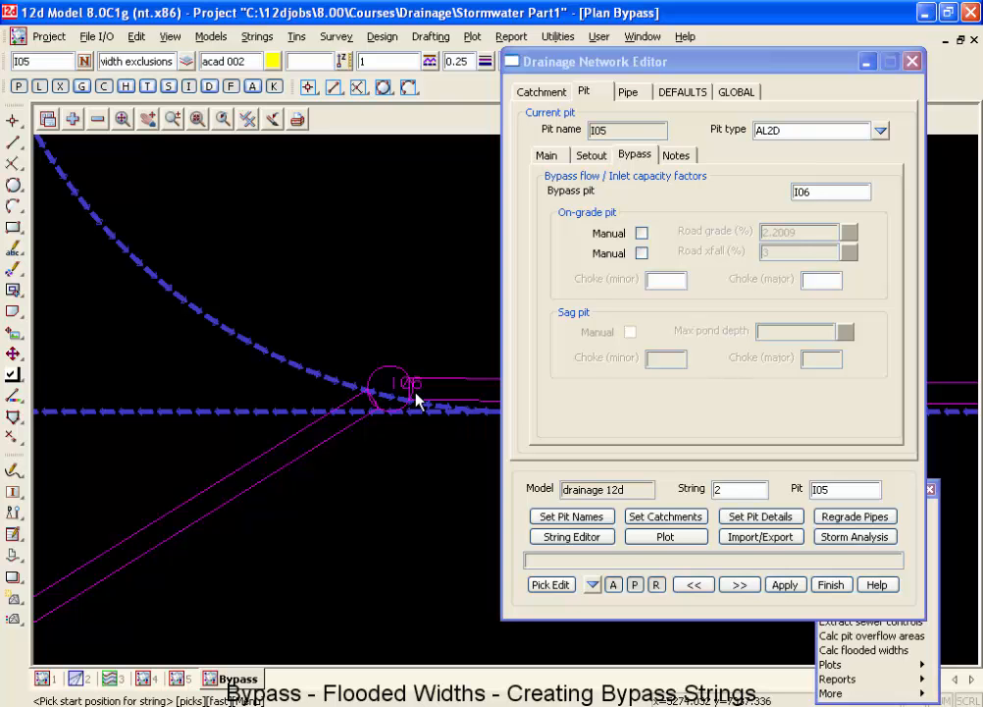
Delete vertex 36 and a further vertex near the eastern end of the curved bypass string beside pit I06.
click(14, 439)
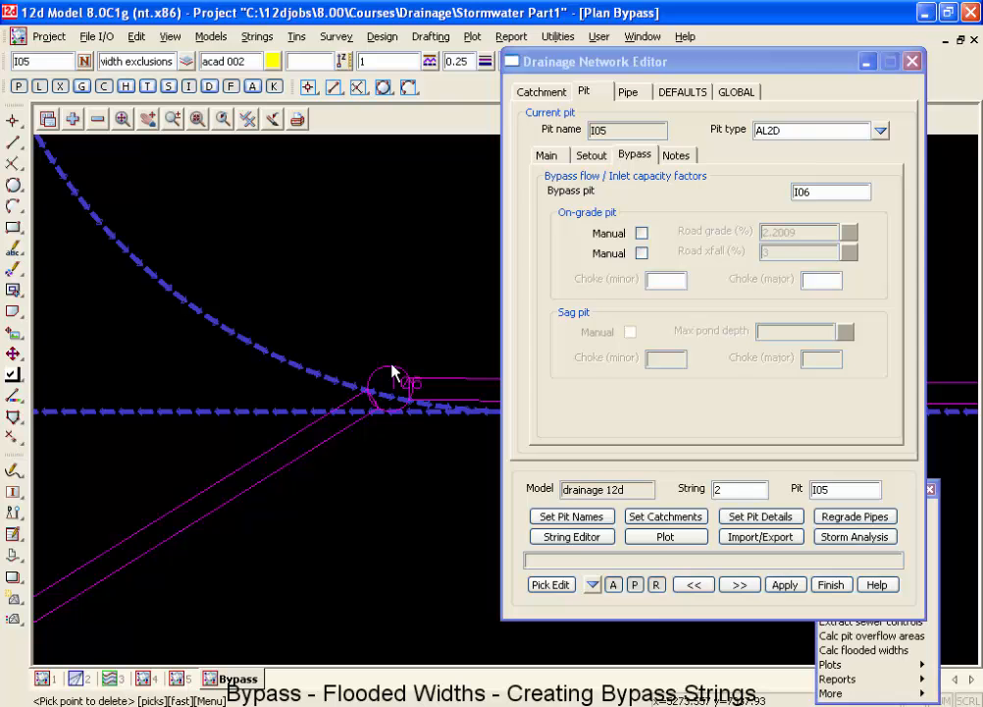
click(441, 408)
click(444, 409)
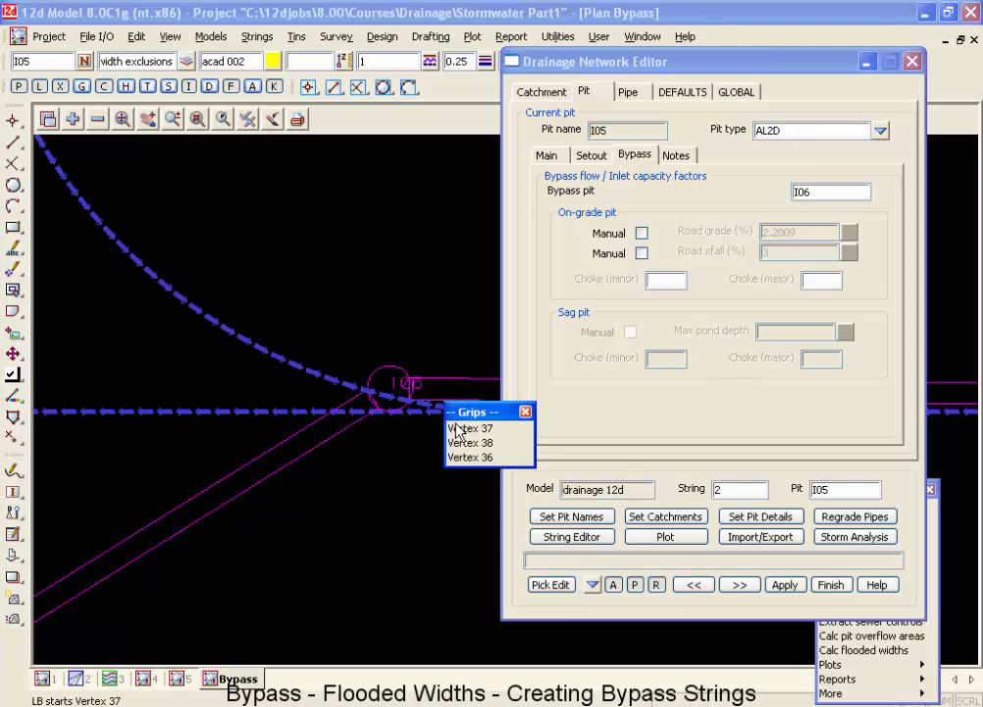
click(480, 456)
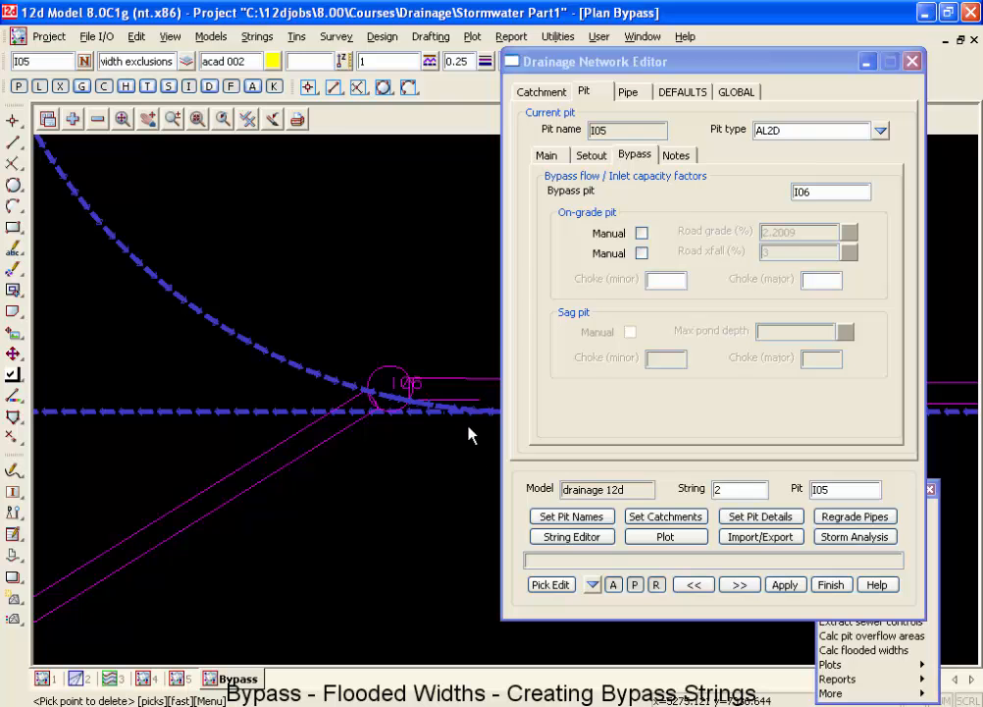
scroll(469, 435, up, 4)
click(474, 396)
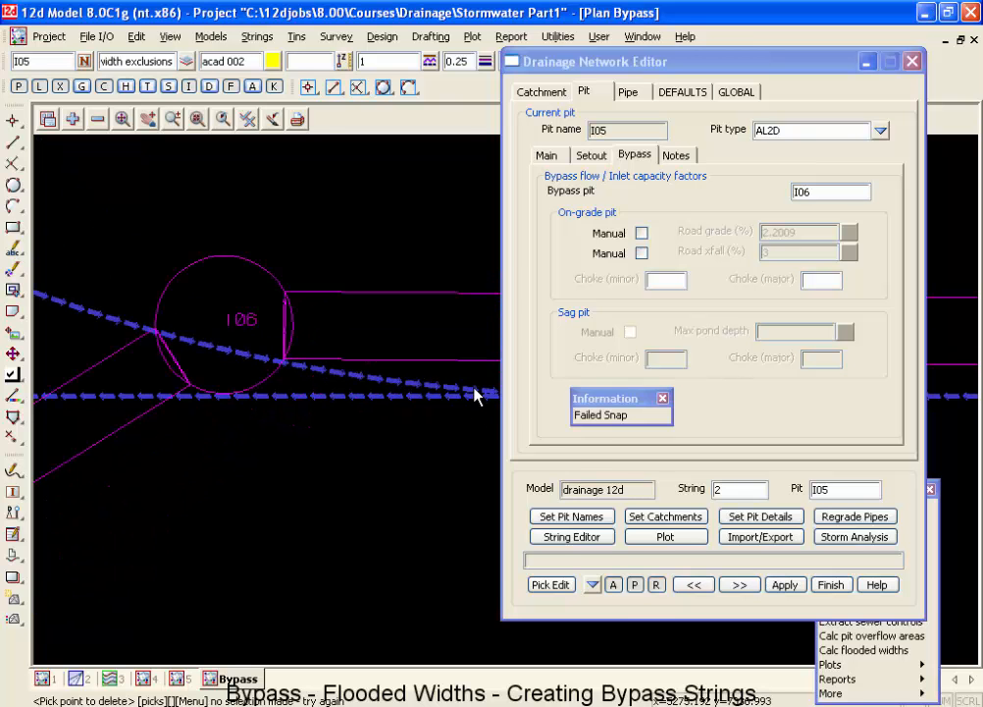
click(420, 391)
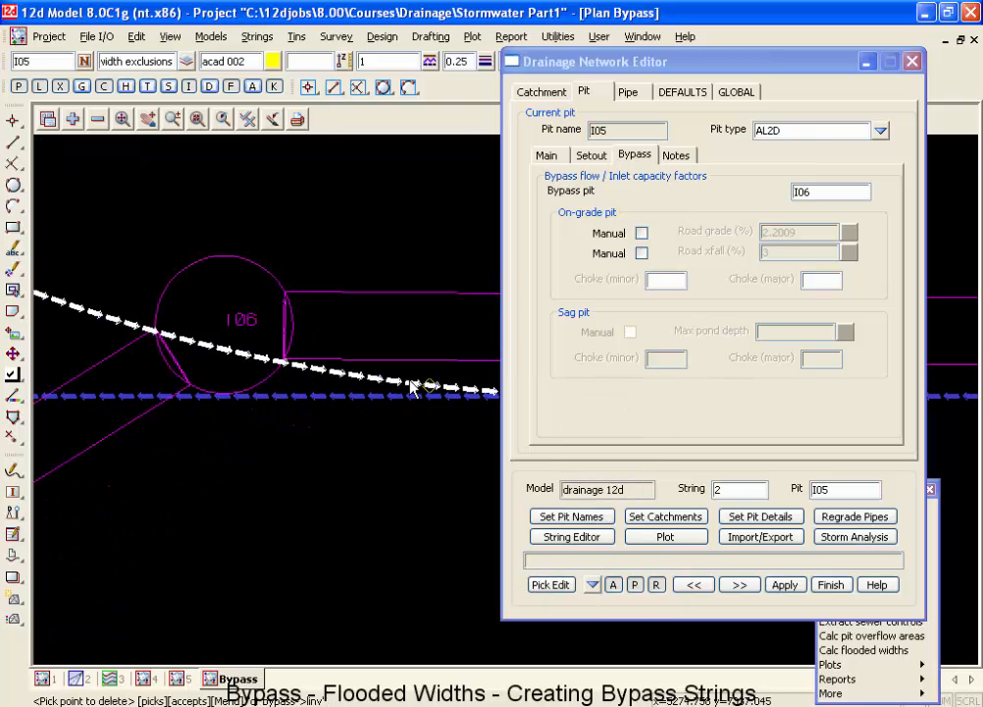
scroll(412, 390, down, 2)
click(484, 387)
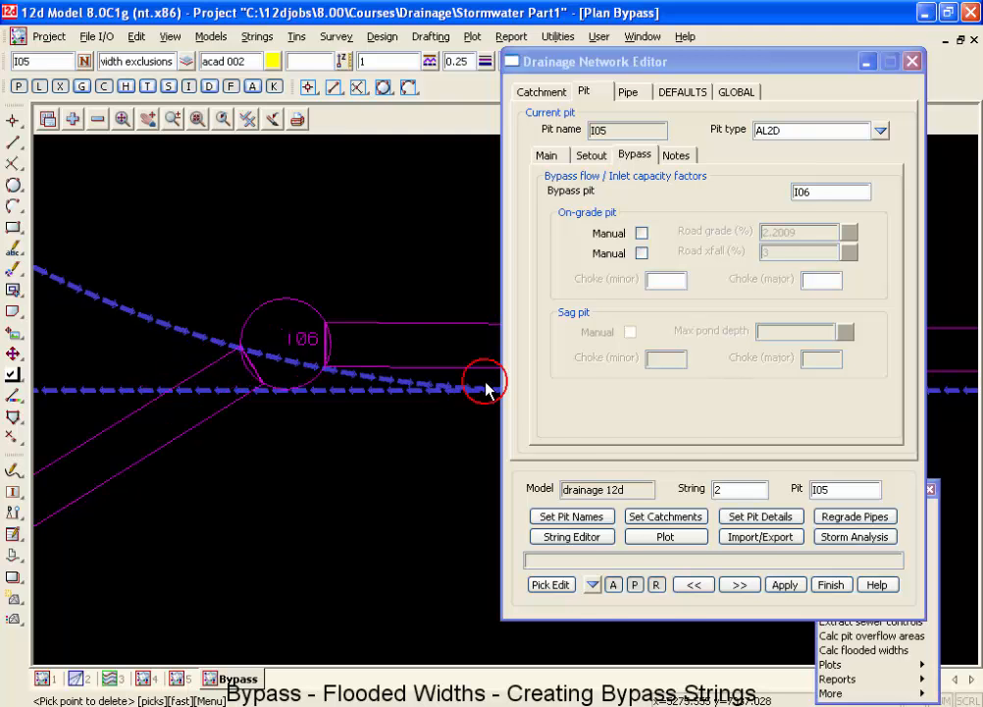
middle_click(480, 384)
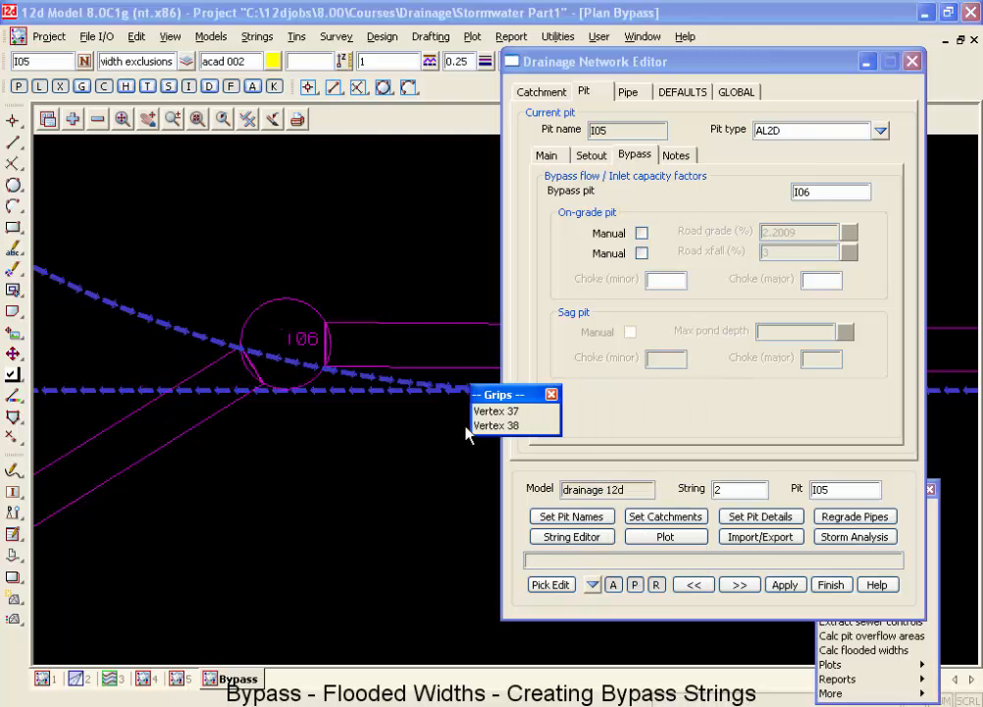
click(500, 420)
Delete vertex 38 at the eastern end of the curved bypass string, where it overlaps the straight string.
scroll(353, 446, down, 2)
scroll(435, 412, up, 3)
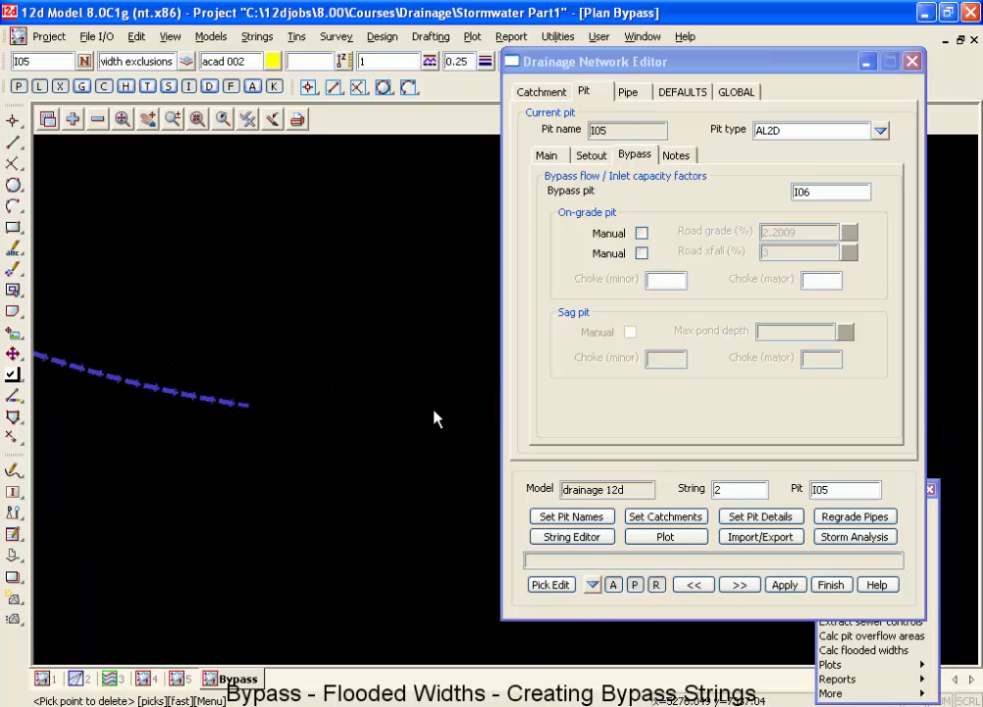
click(439, 415)
middle_click(438, 422)
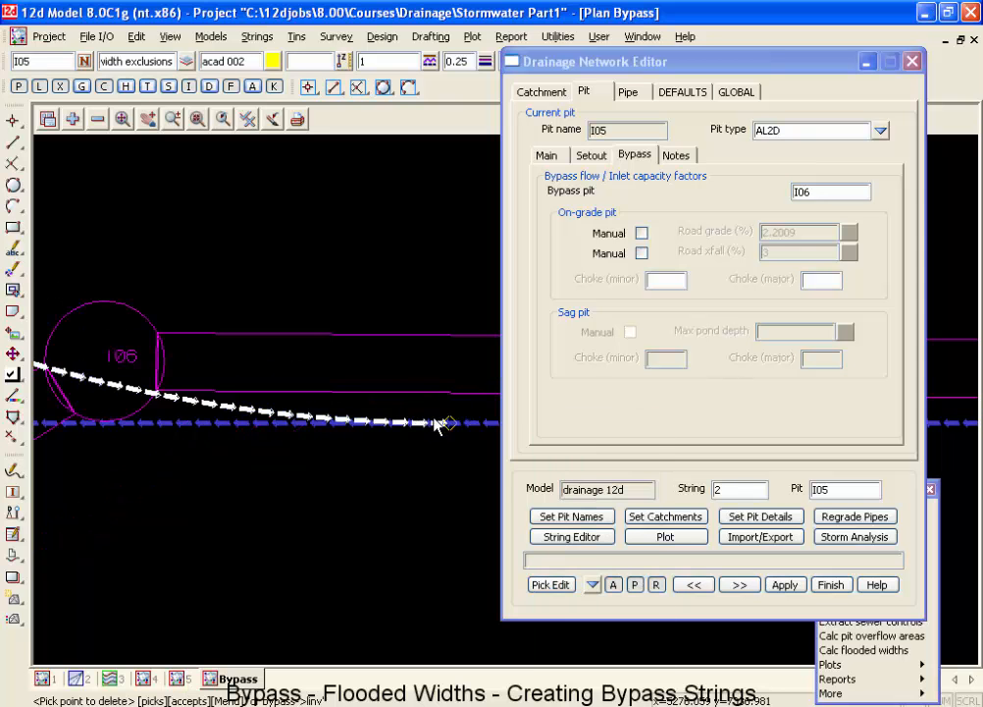
click(454, 458)
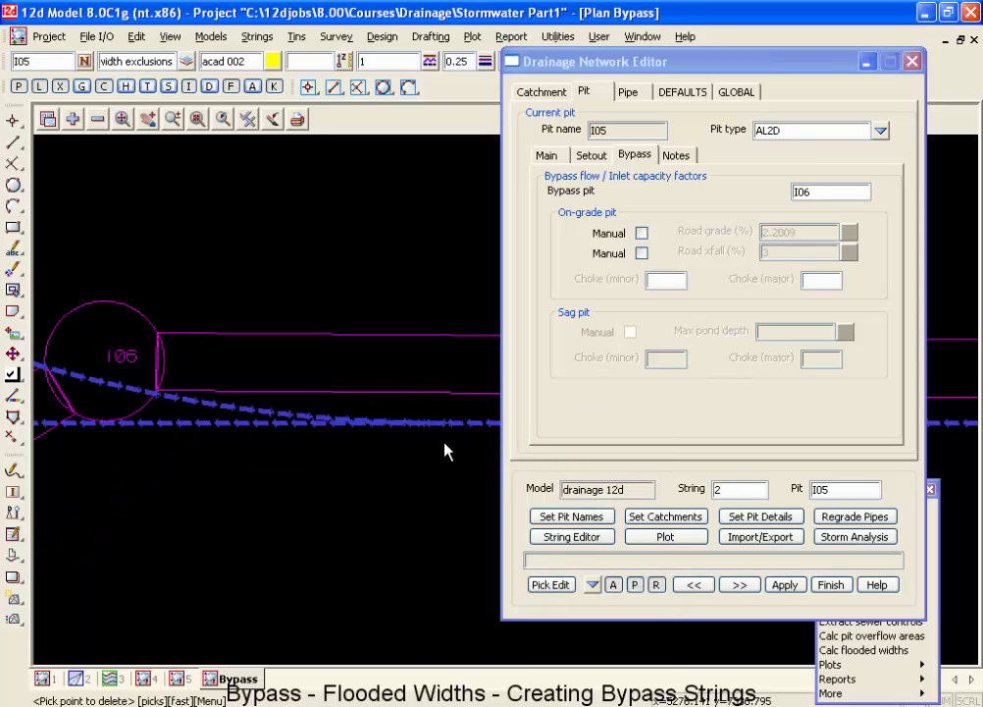
click(445, 424)
middle_click(446, 432)
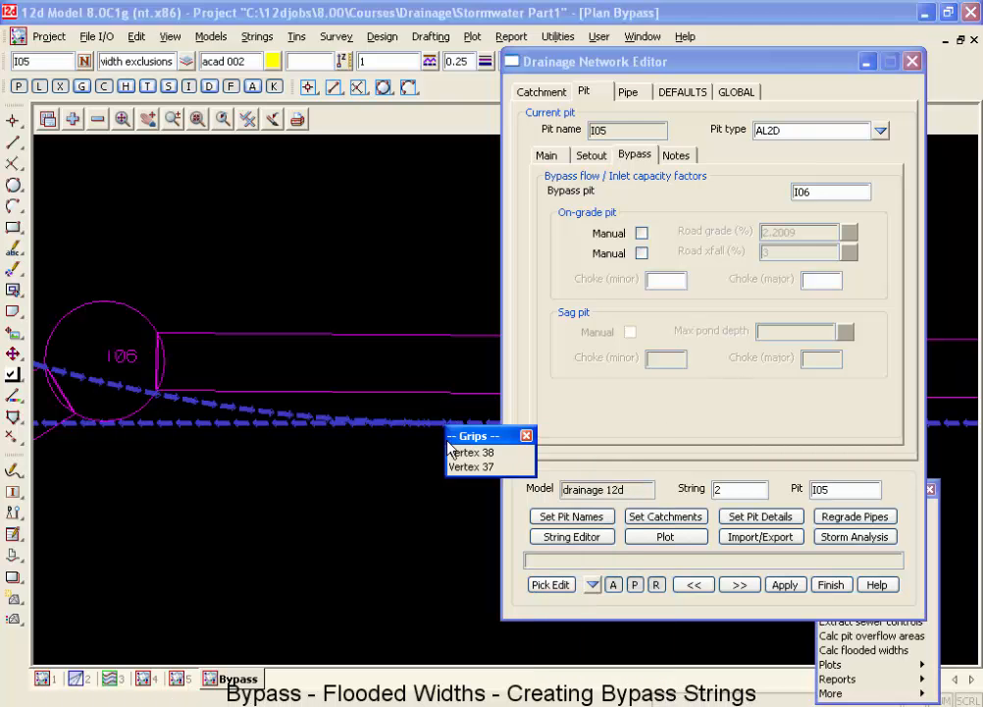
click(457, 455)
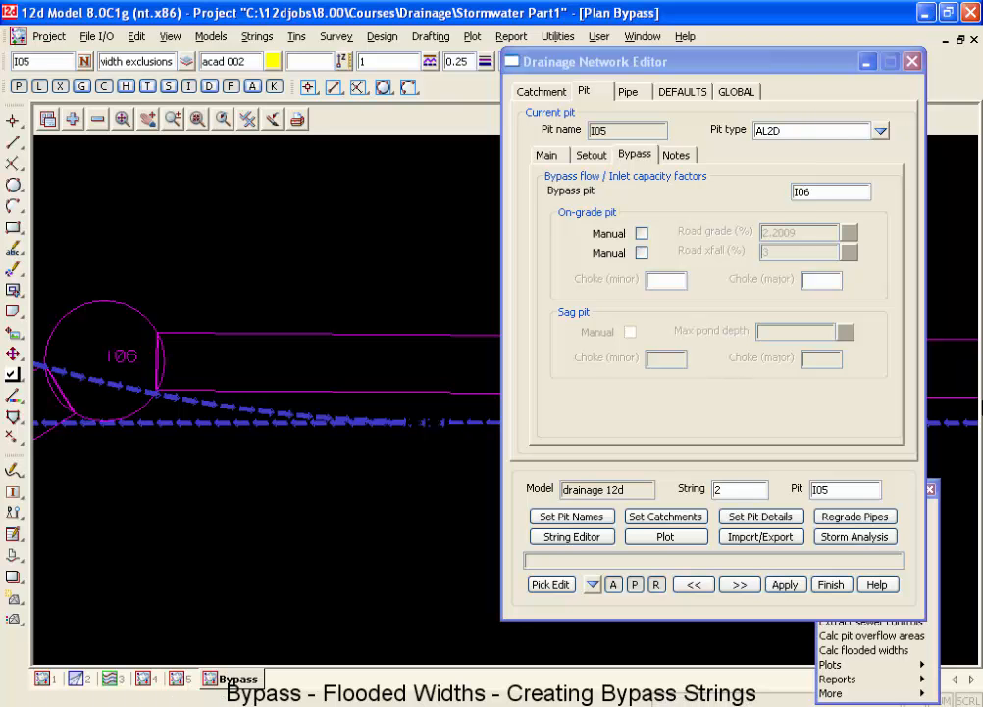
Close the Drainage Network Editor and trim the curved bypass string back towards pit I06 by deleting its end points.
click(830, 585)
click(447, 422)
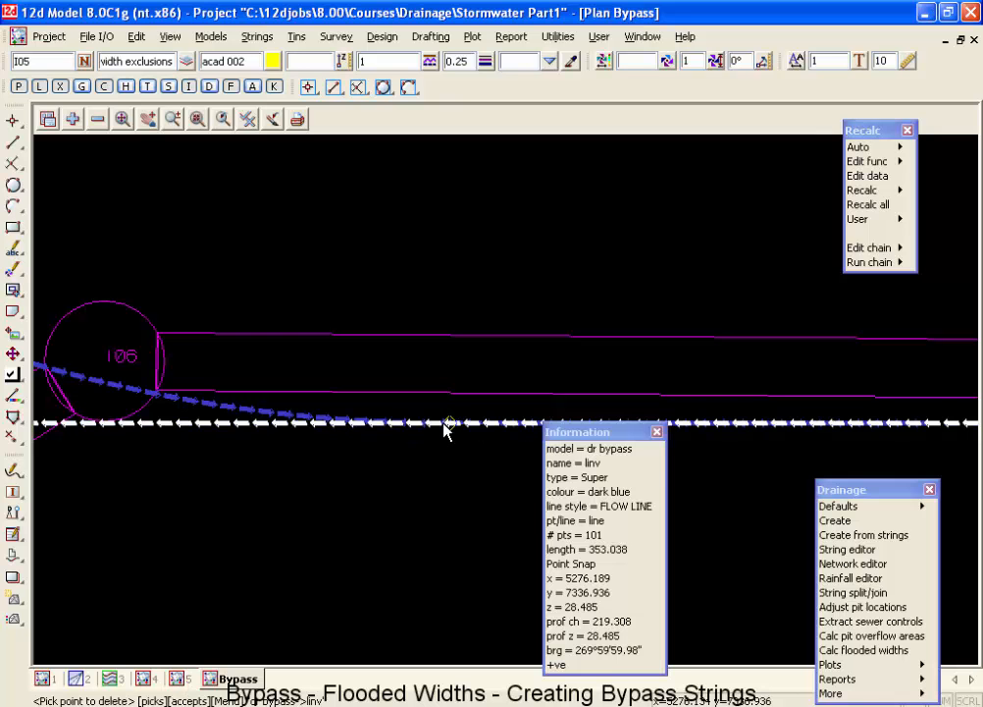
click(447, 423)
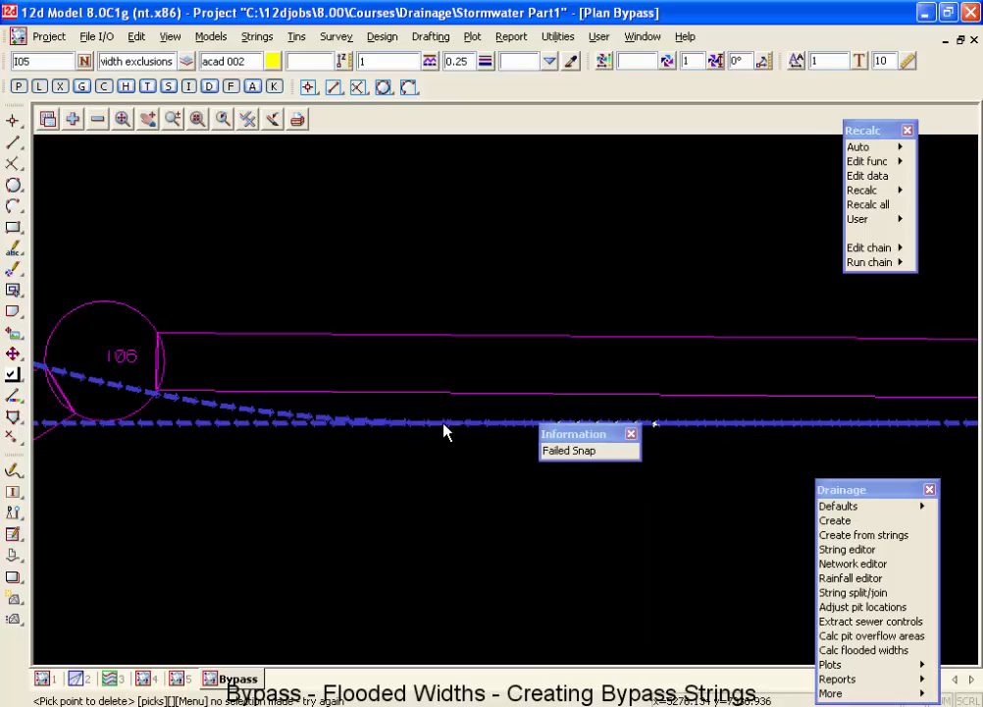
click(428, 424)
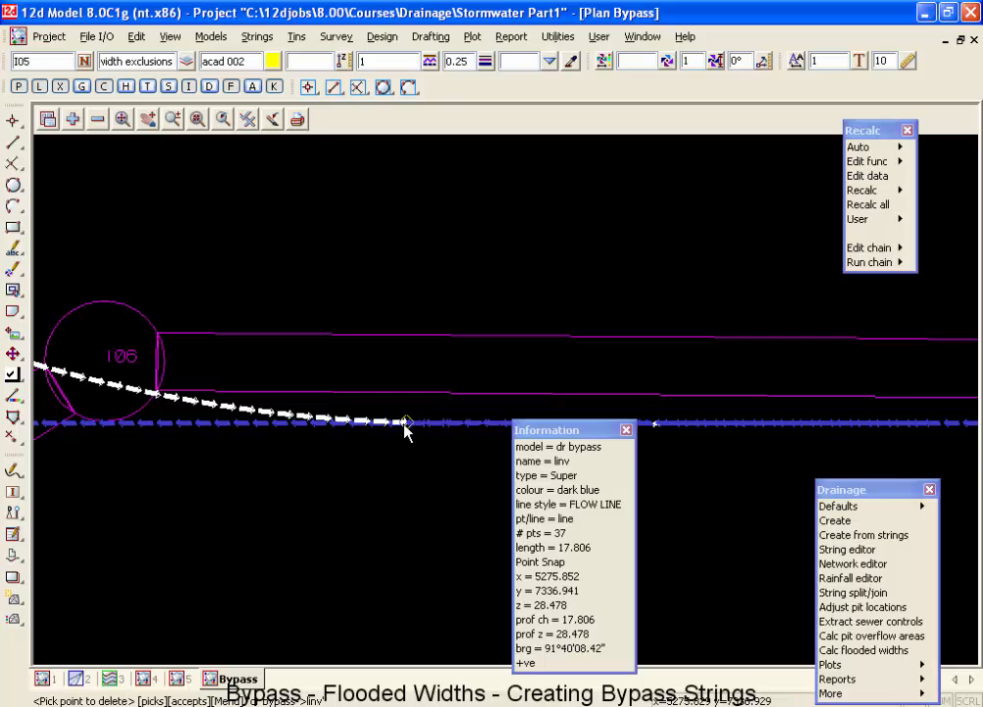
middle_click(407, 428)
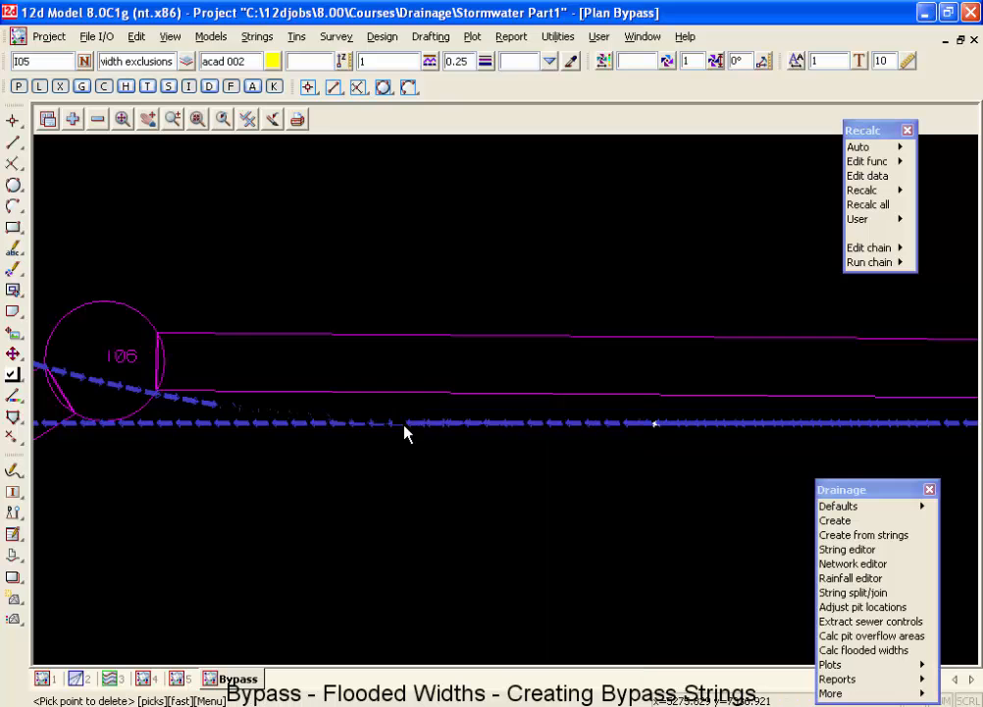
Delete the last point of the curved bypass string so that it ends inside pit I06.
click(246, 410)
middle_click(253, 417)
scroll(336, 451, down, 4)
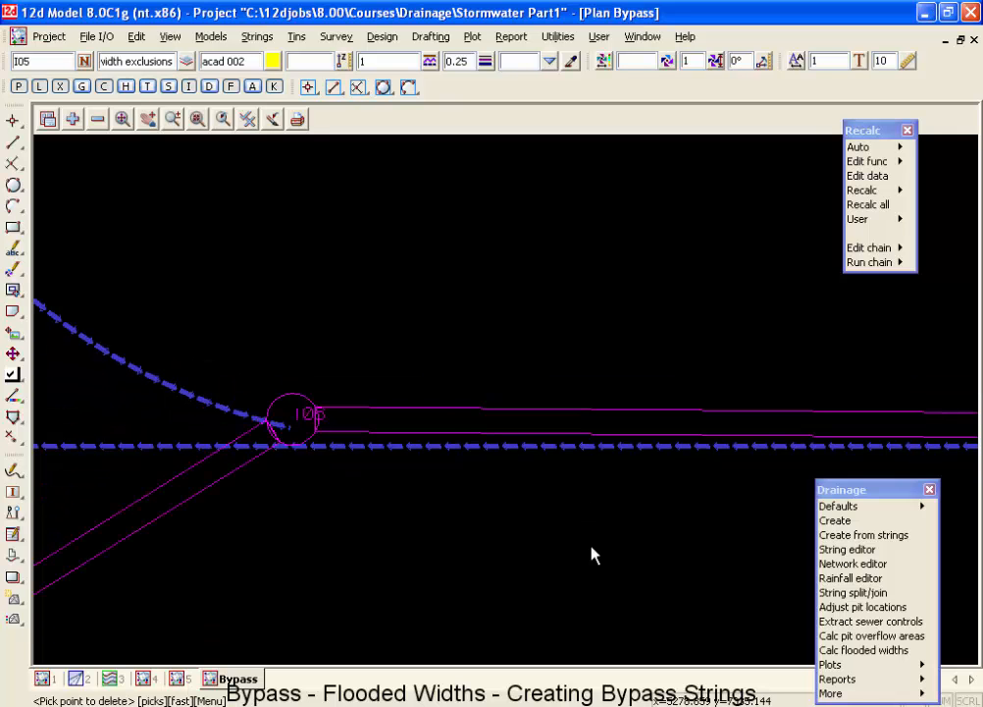
Examine how the curved and straight bypass strings run past pits I05 and I06 and where the side road string ends.
scroll(279, 447, down, 1)
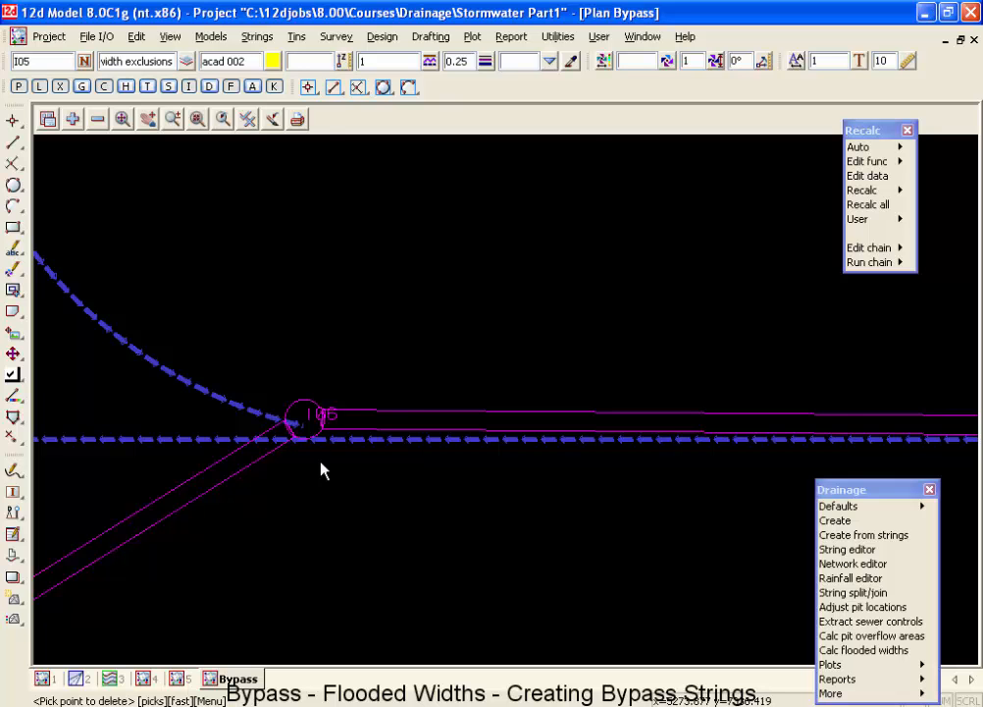
scroll(373, 431, down, 1)
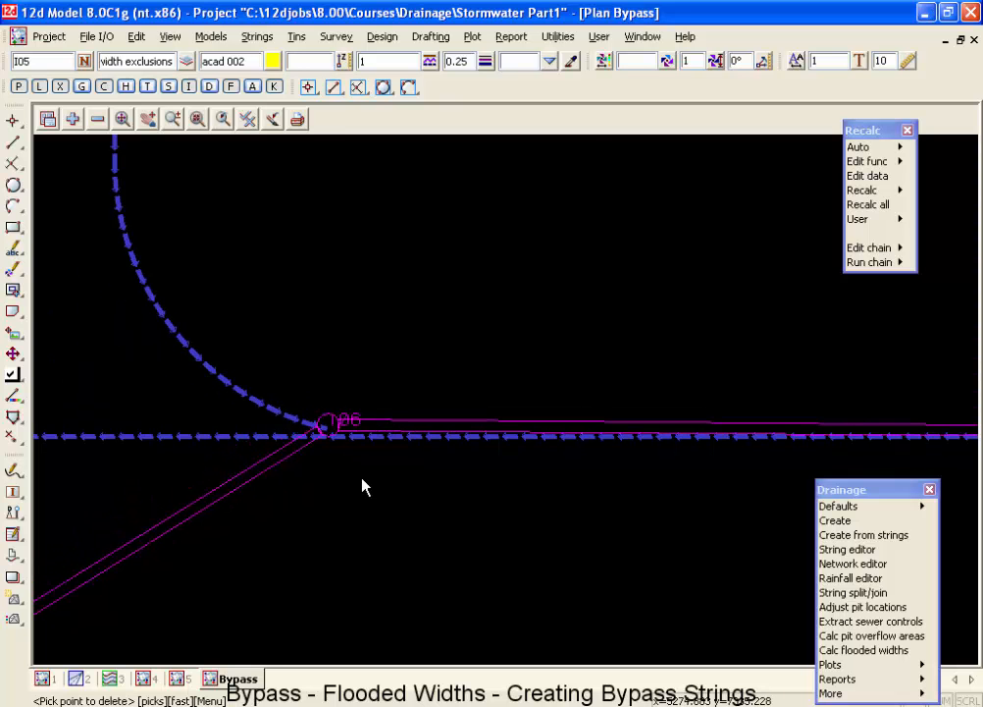
scroll(368, 496, down, 1)
scroll(380, 516, down, 1)
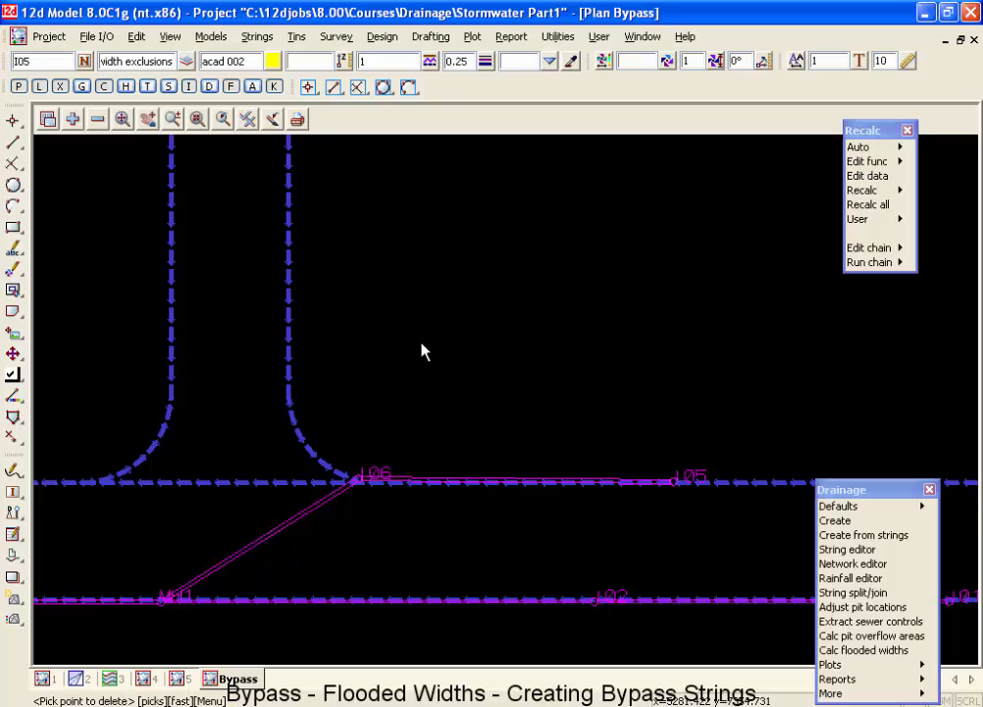
scroll(393, 505, down, 2)
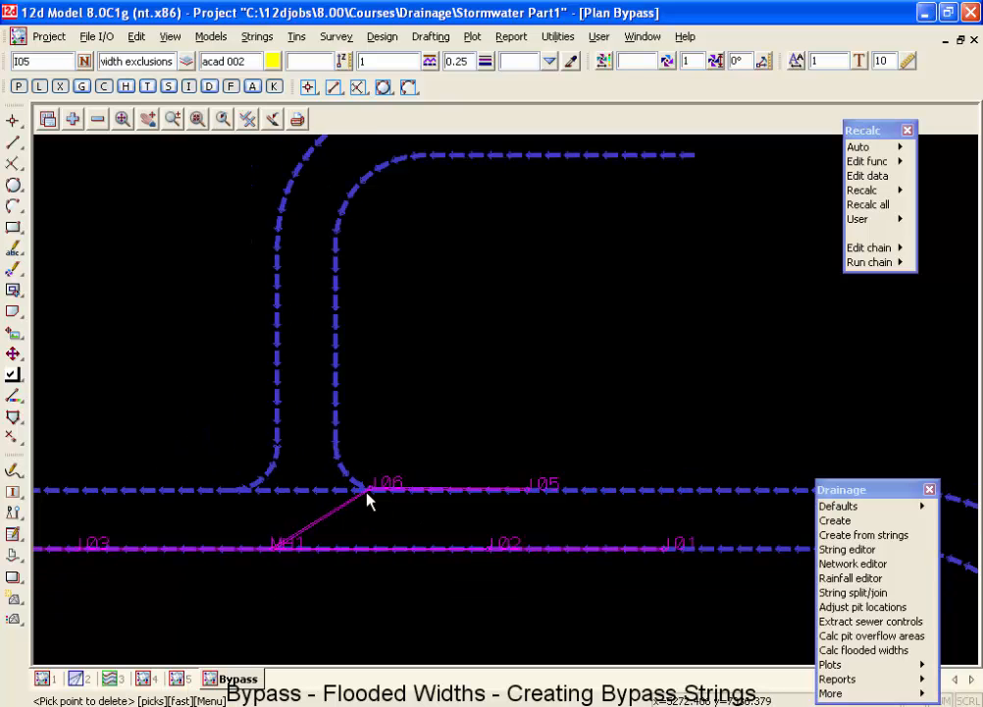
scroll(535, 498, up, 1)
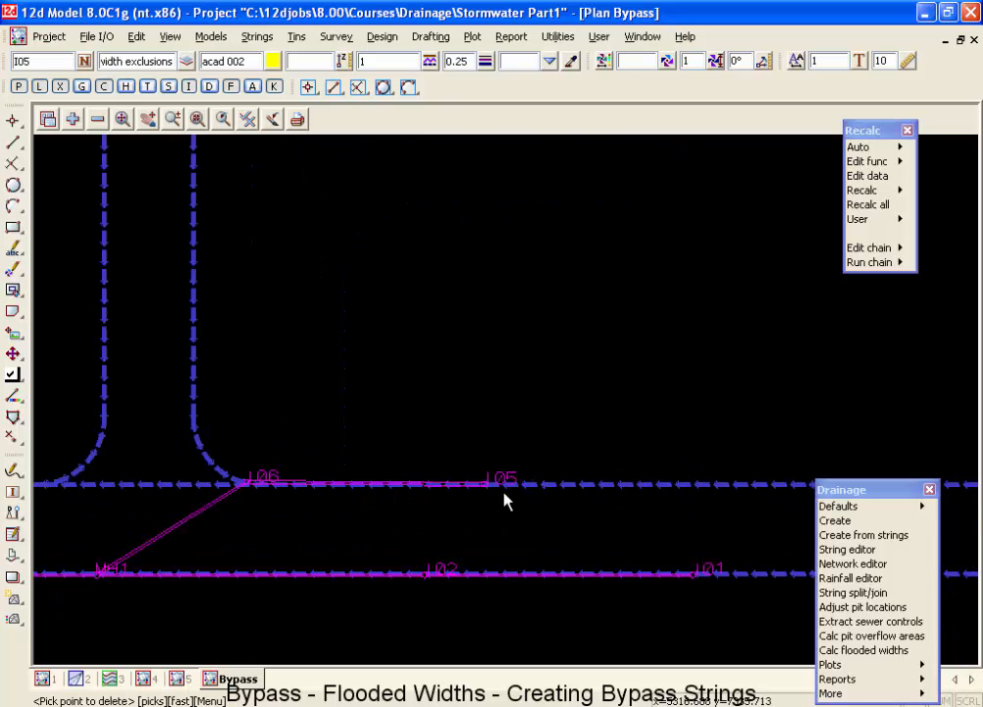
scroll(505, 500, up, 1)
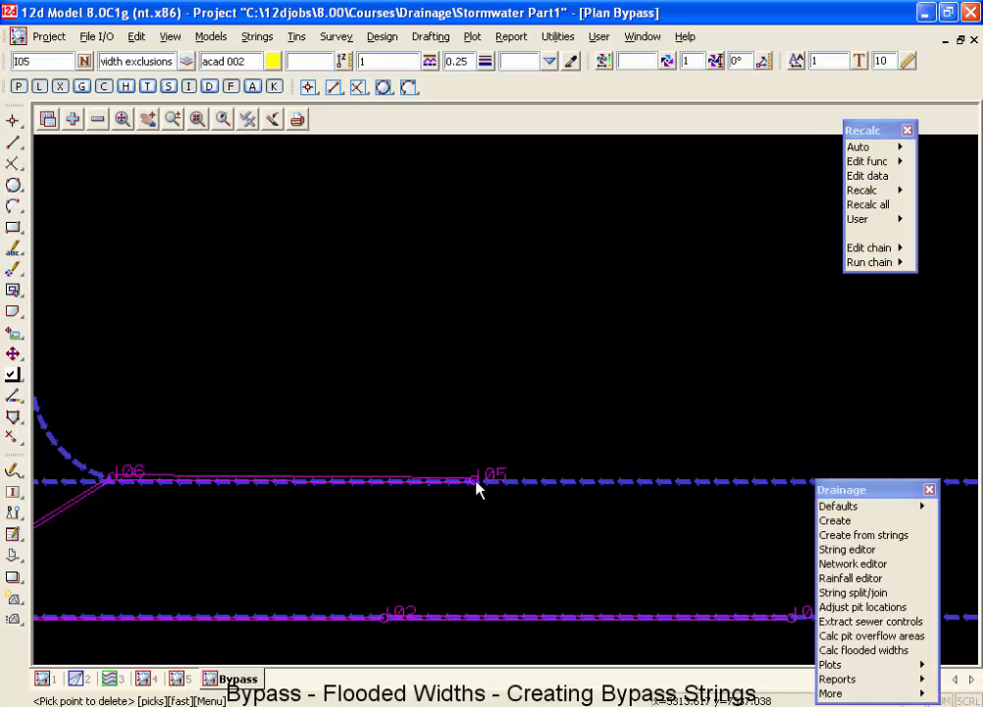
scroll(637, 456, down, 2)
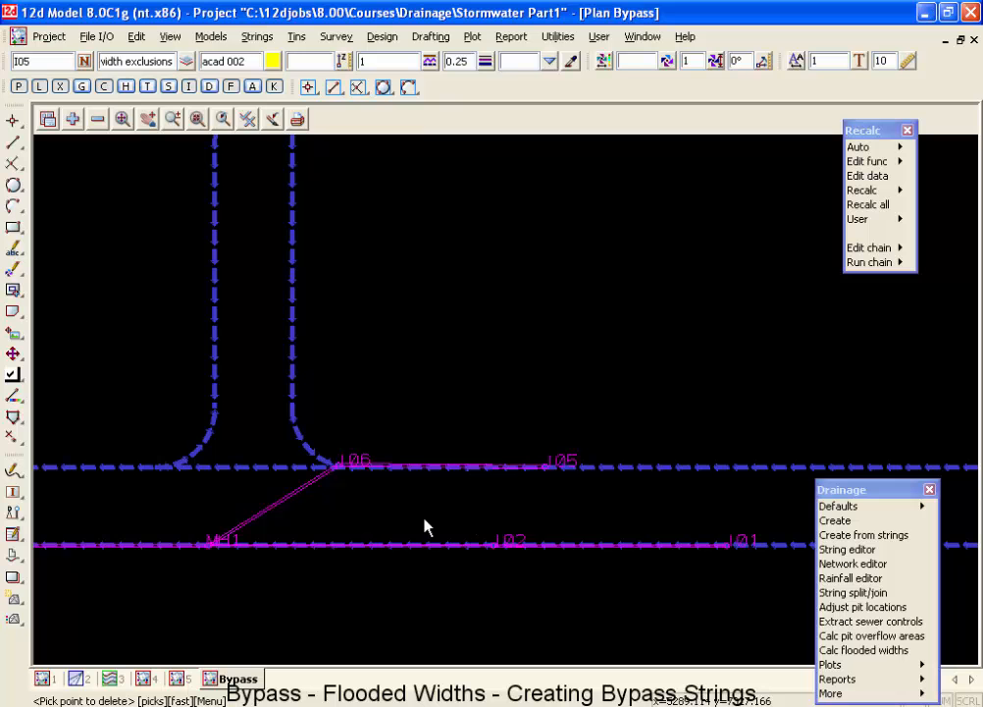
scroll(335, 490, up, 3)
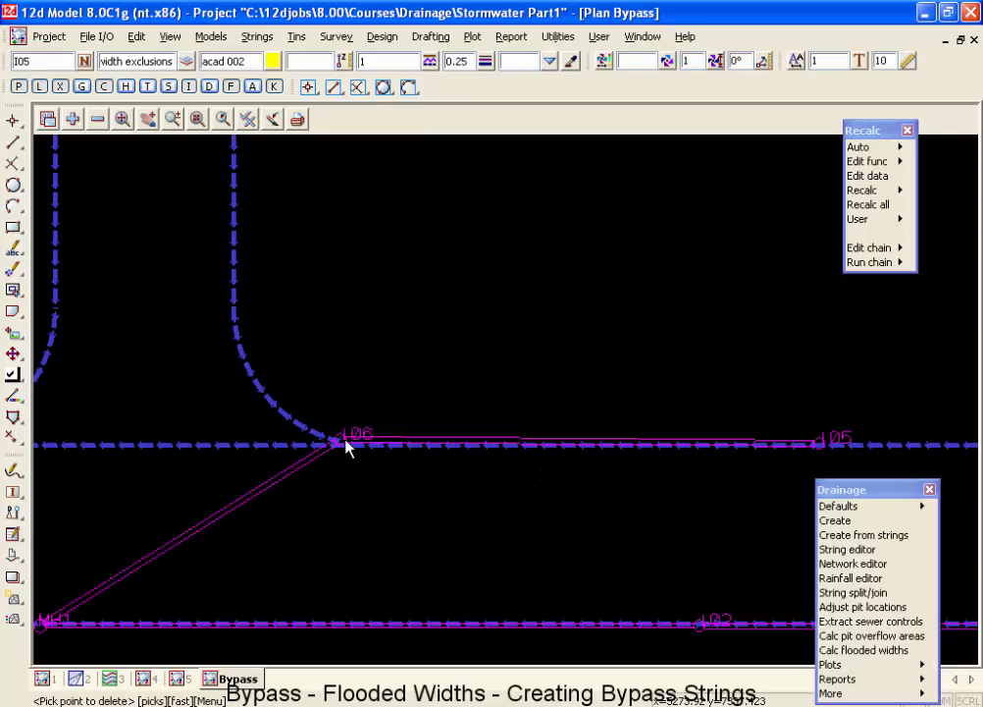
scroll(353, 443, down, 2)
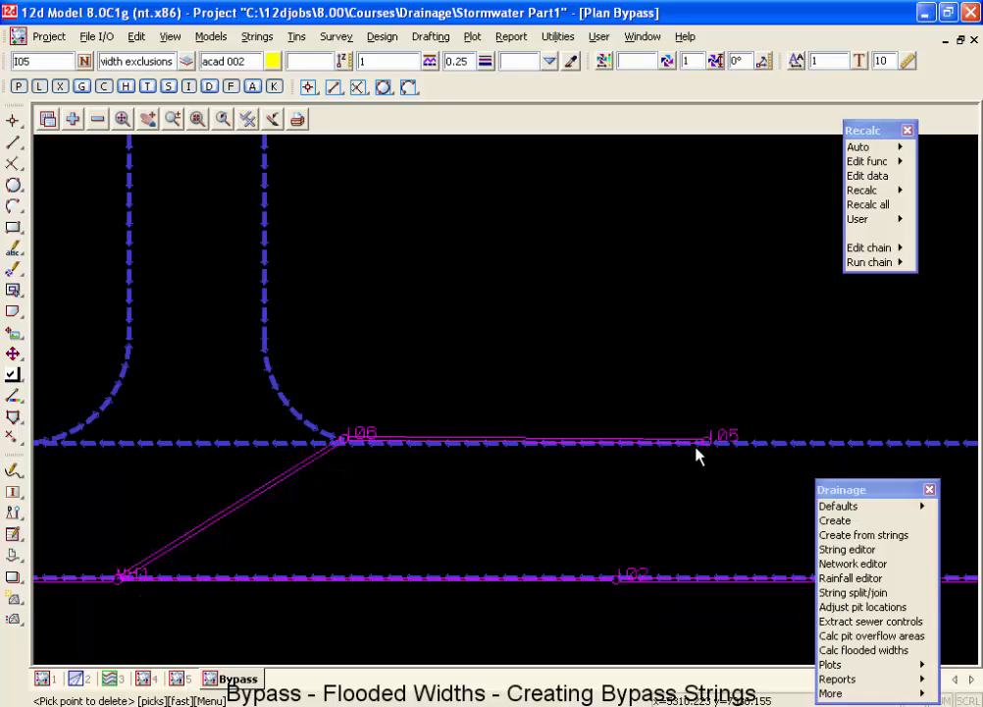